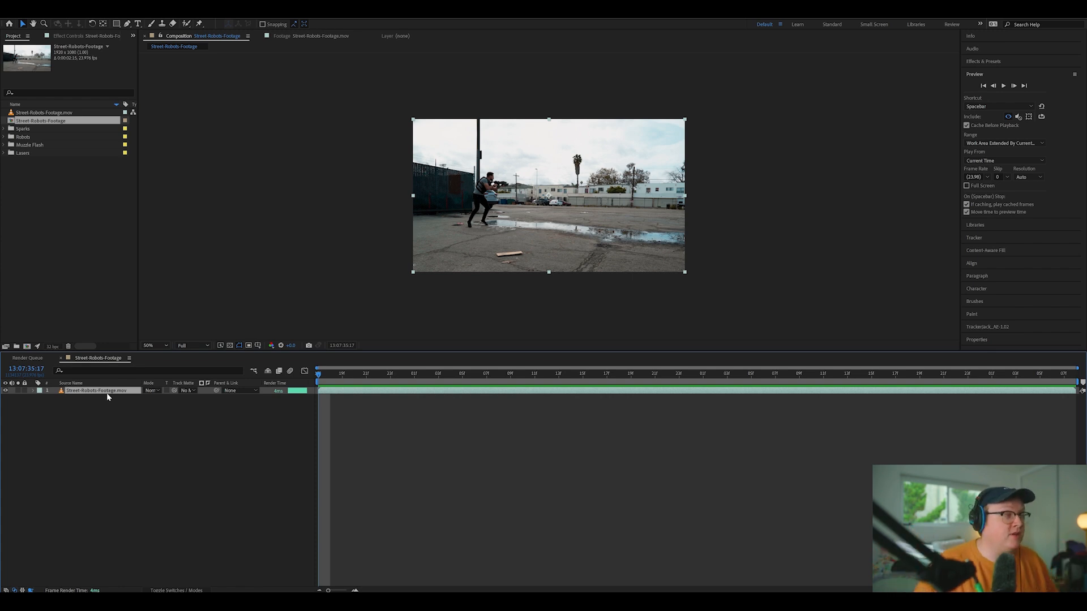
Run Track Camera on the Street-Robots-Footage.mov layer to analyse and solve its 3D camera movement
right_click(116, 394)
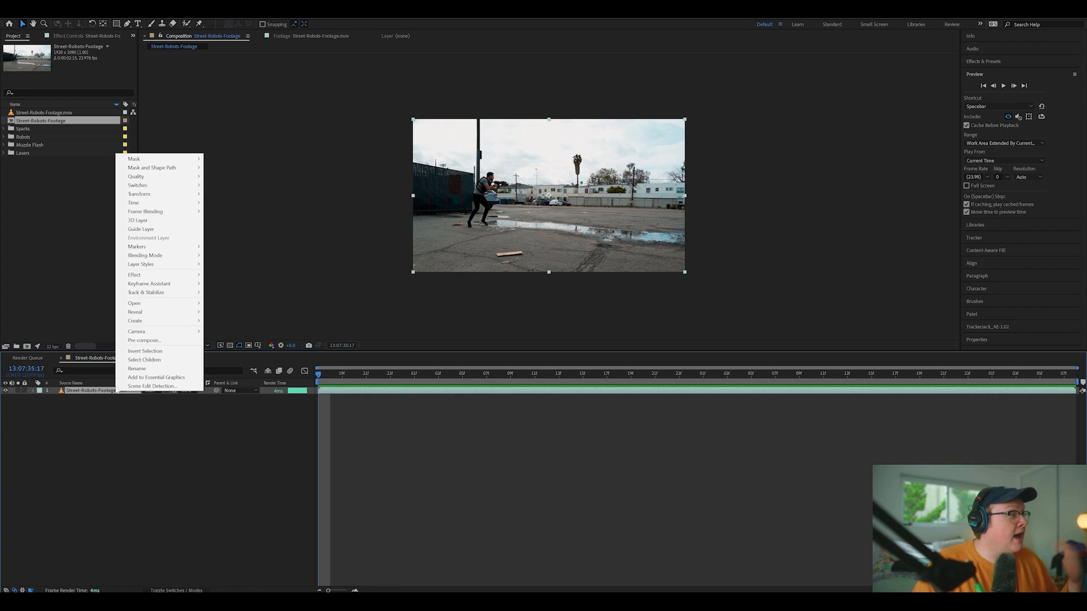
mouse_move(157, 307)
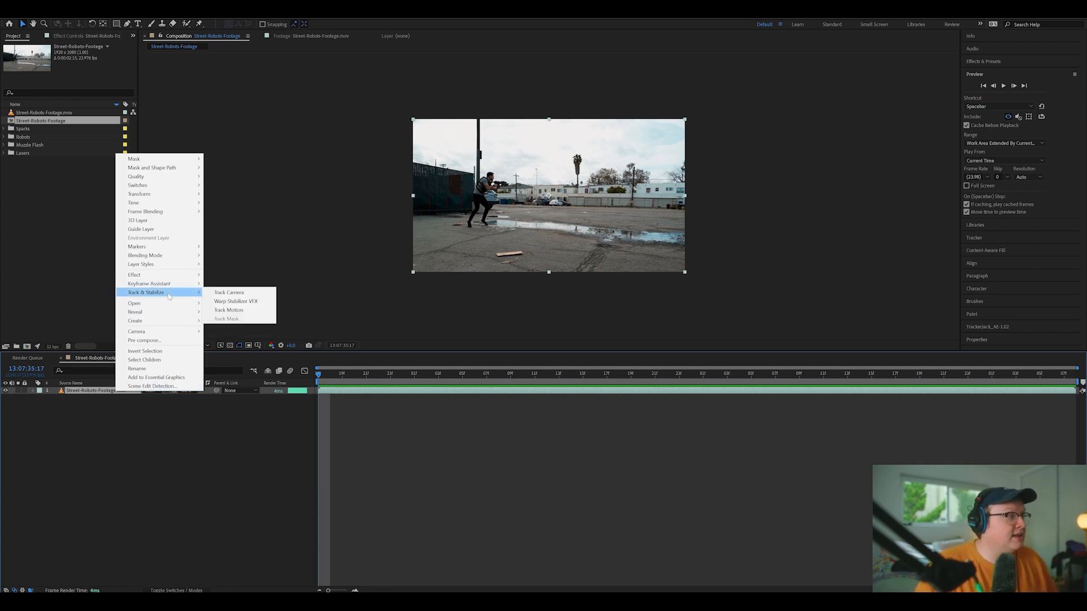
right_click(100, 392)
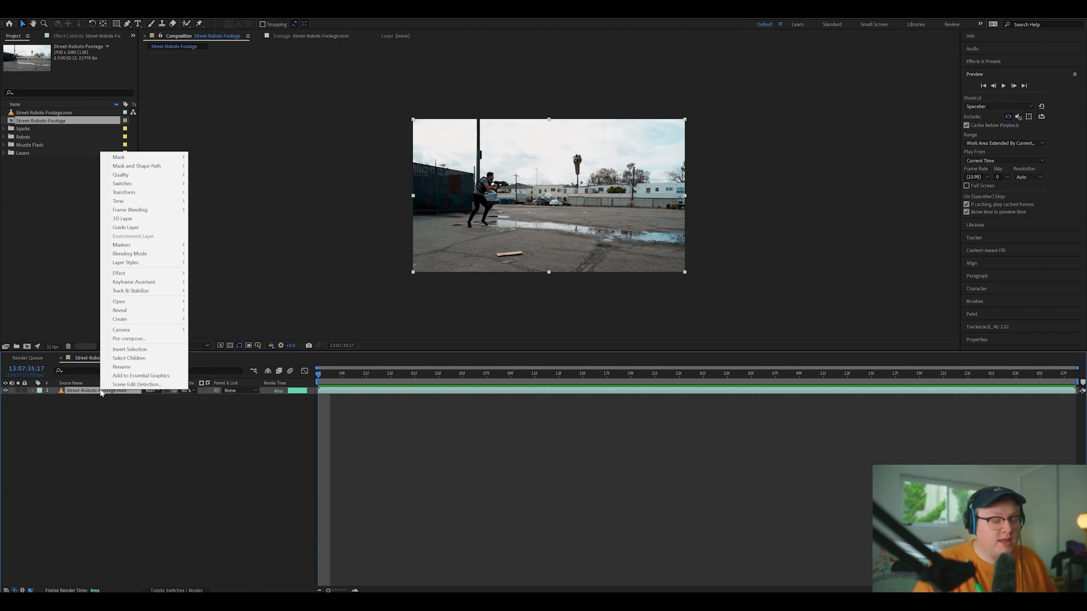
mouse_move(176, 291)
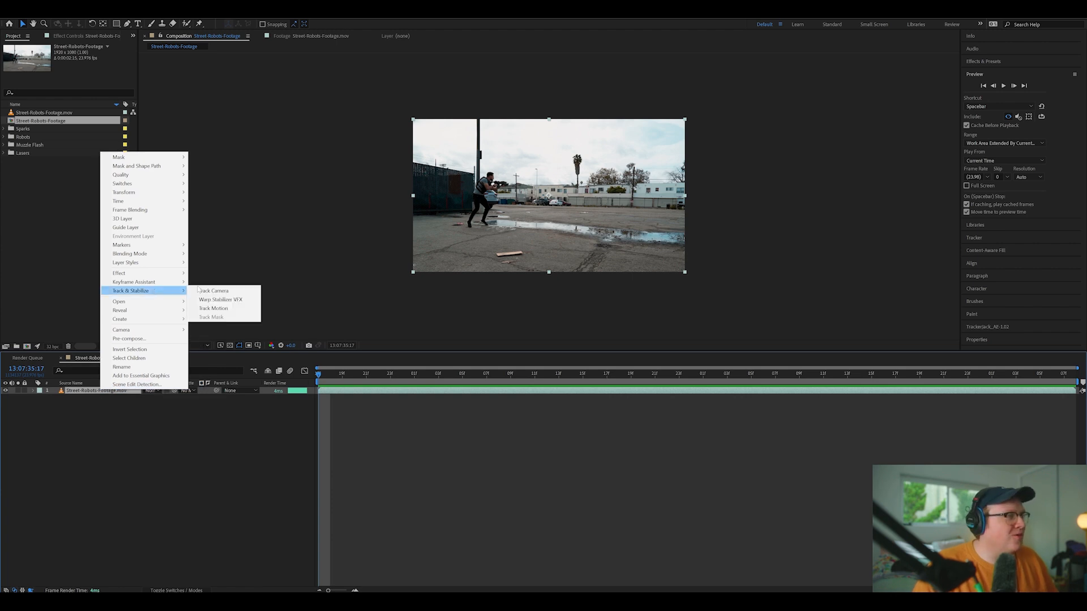
left_click(232, 292)
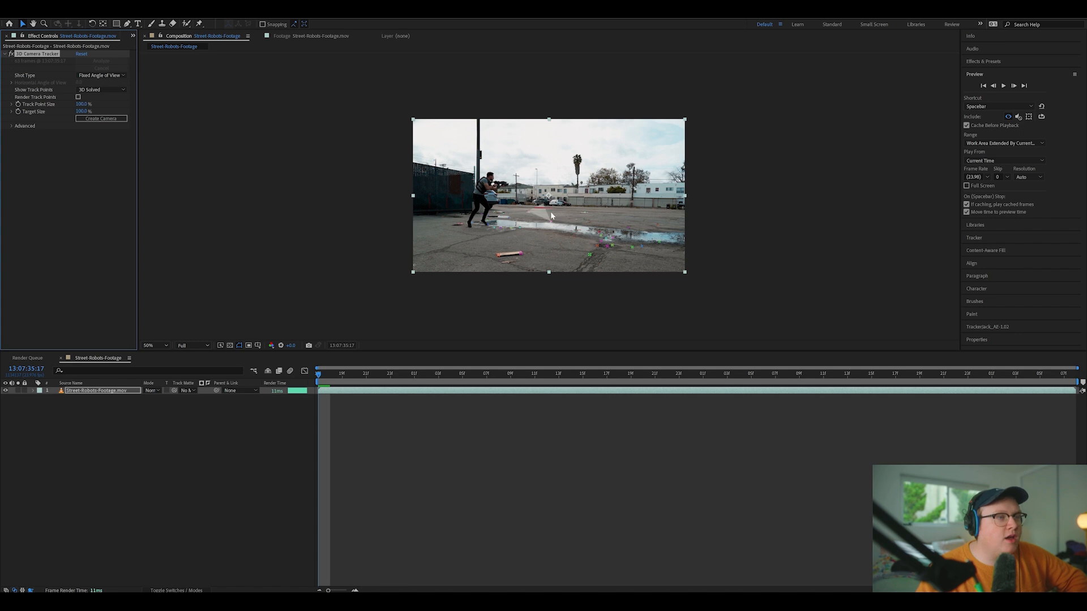
Inspect the track points through the shot, and create a solid and camera from three ground points near the puddle at the first frame
scroll(596, 210, "up", 4)
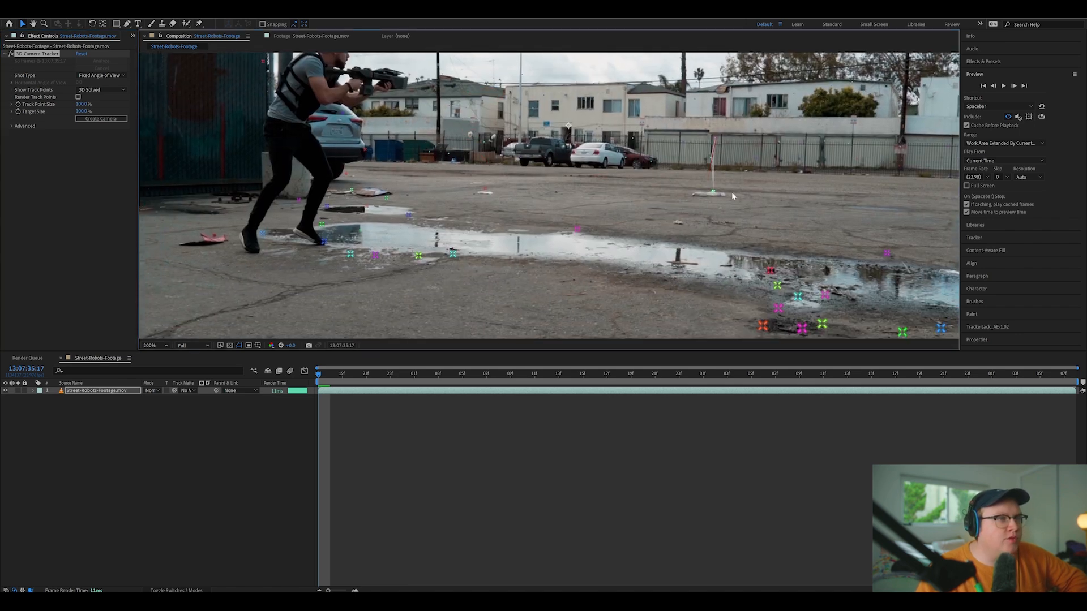
scroll(655, 203, "down", 2)
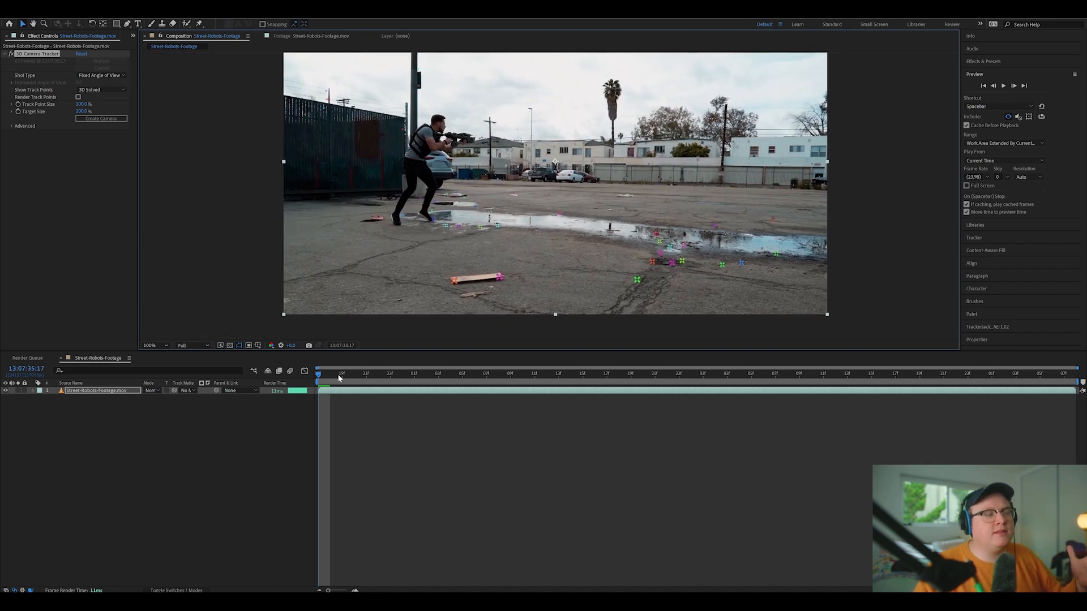
key("space")
left_click_drag(526, 386, 643, 381)
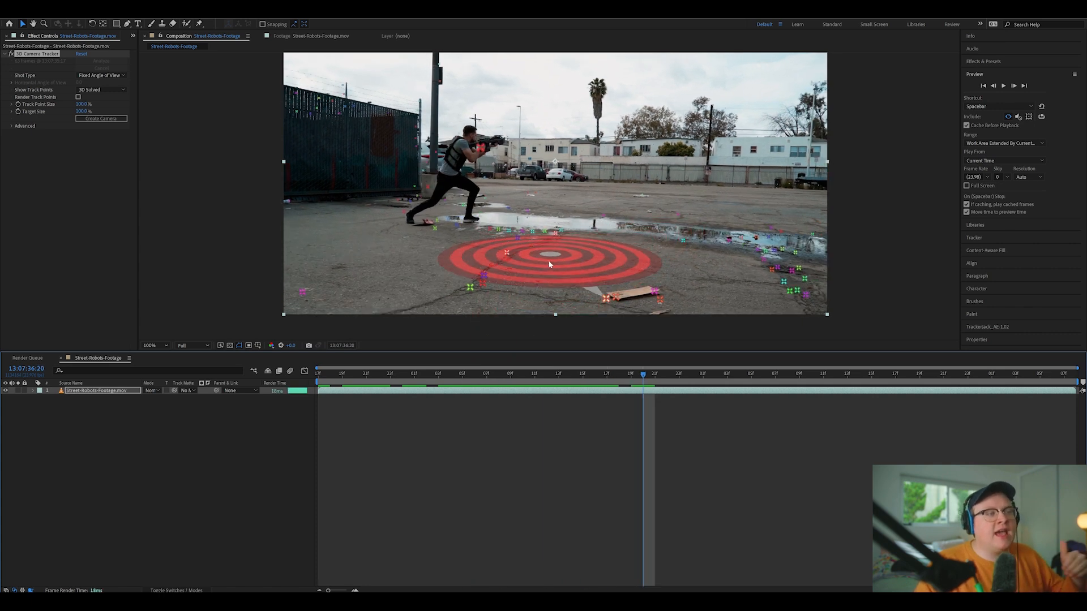
left_click_drag(607, 381, 257, 377)
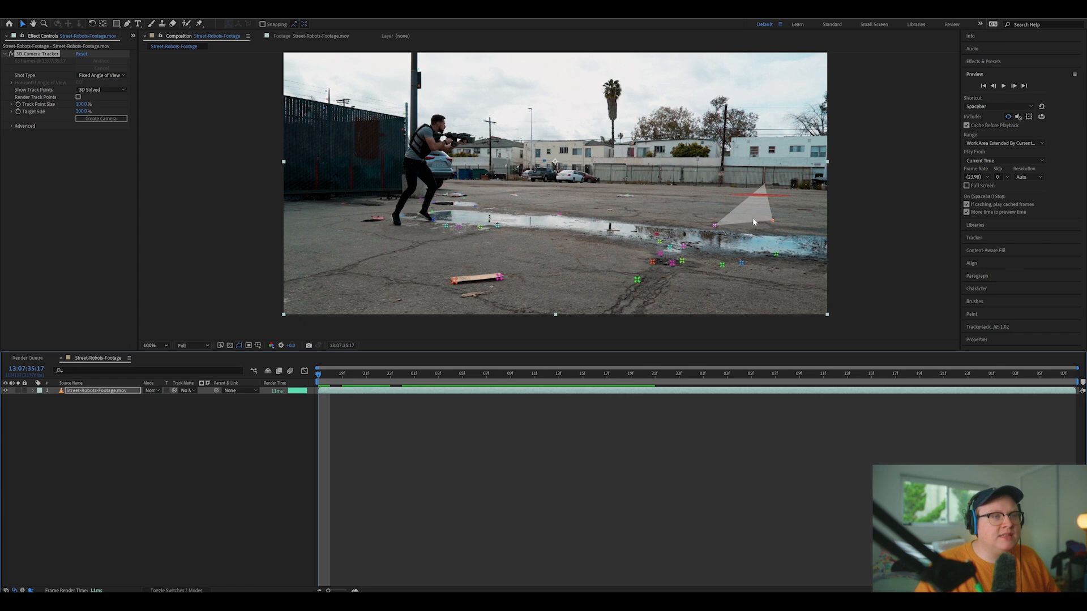
right_click(520, 208)
key("Escape")
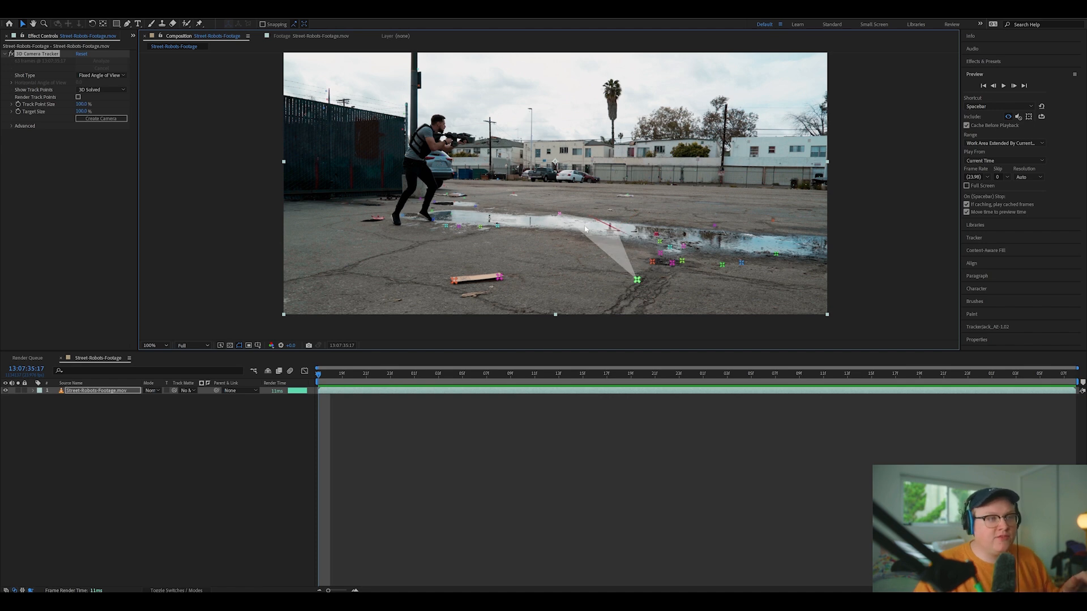
left_click(530, 214)
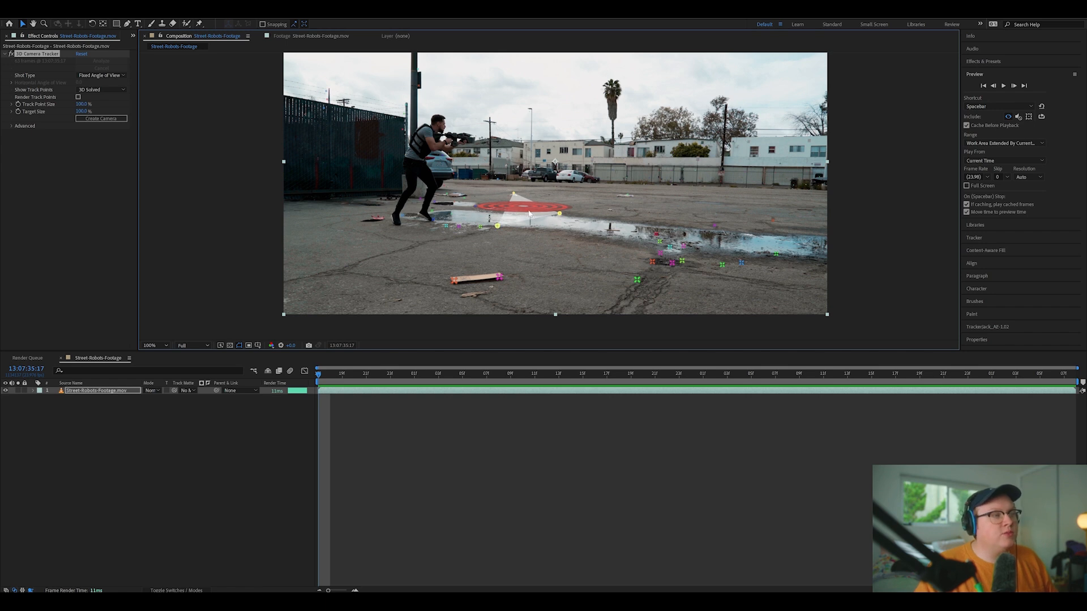
right_click(529, 213)
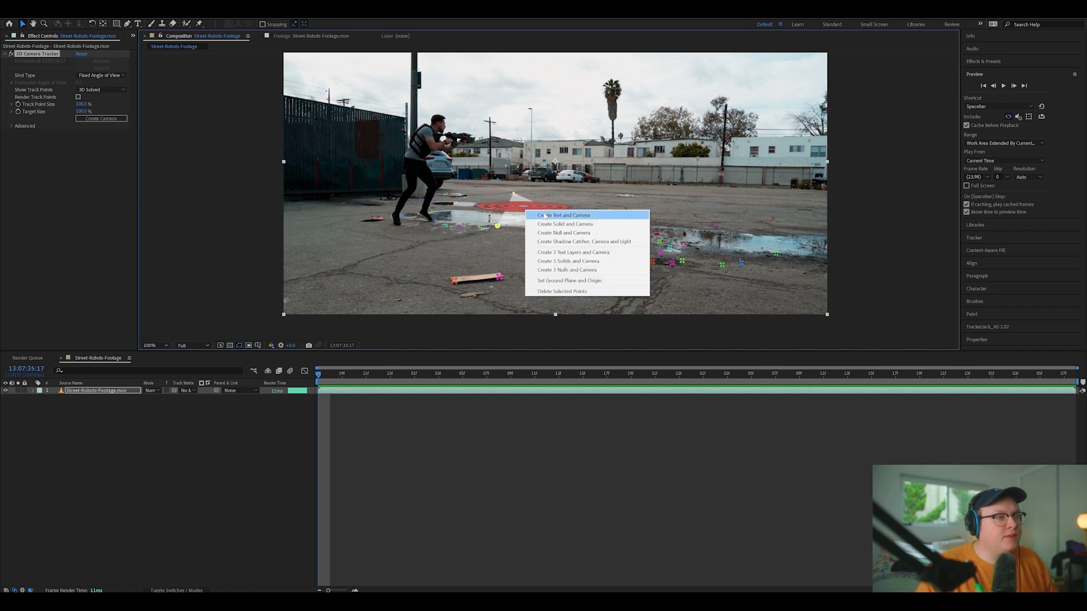
left_click(594, 225)
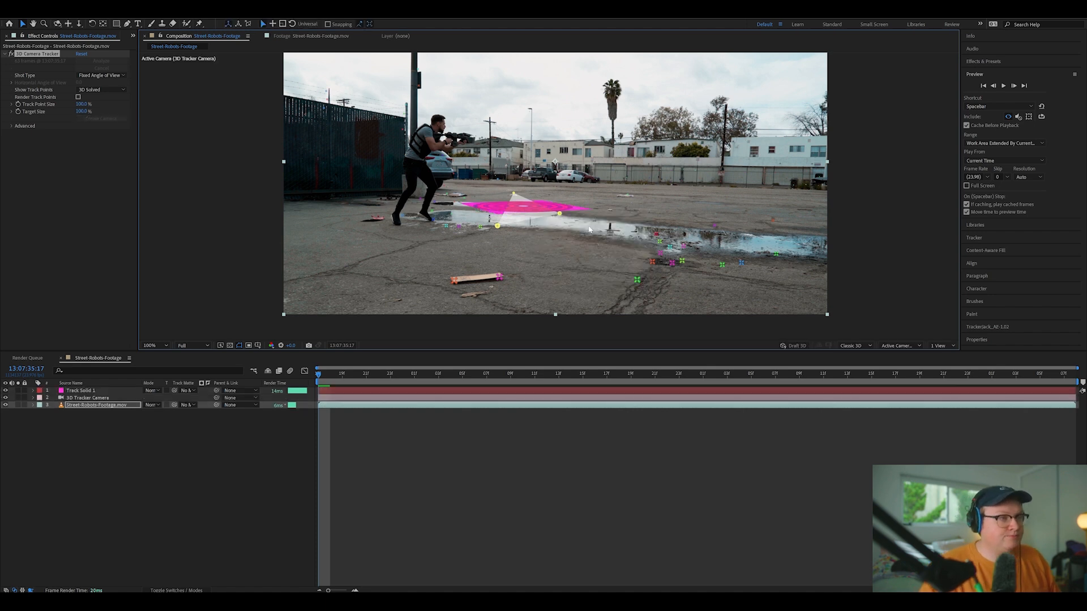
Play back the composition to check how the track solid follows the ground
left_click(258, 432)
key("space")
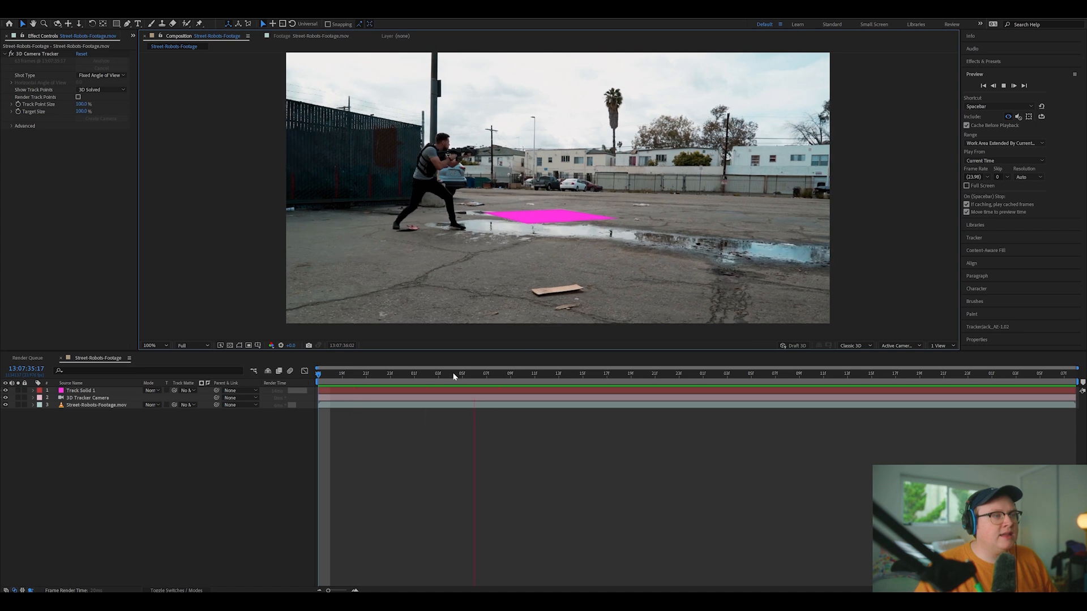
key("space")
key("space")
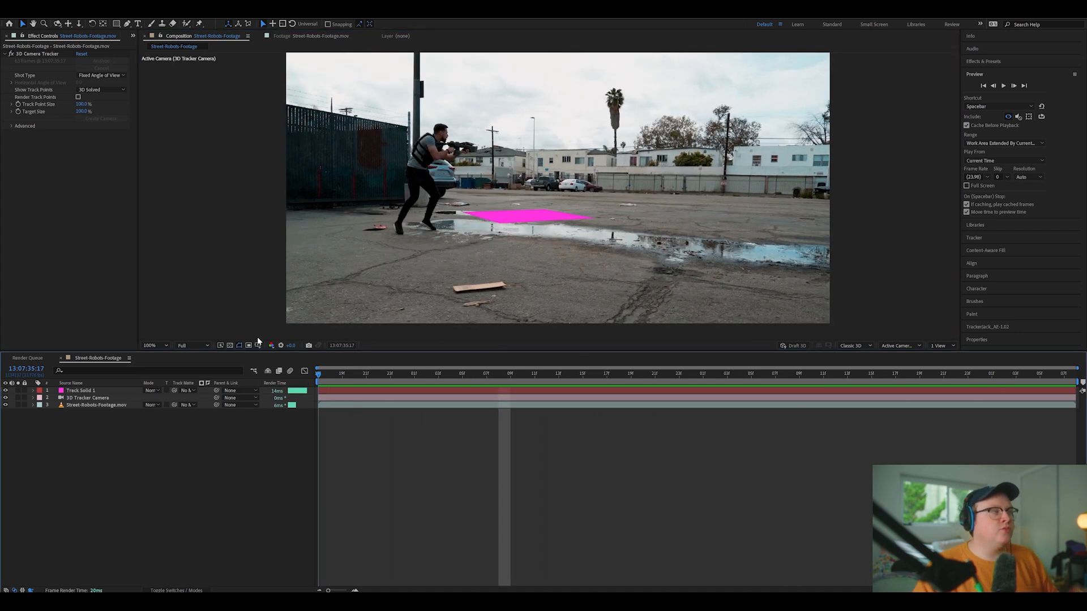
key("space")
Move the track solid along the ground farther away from the actor, and preview its tracking
left_click_drag(139, 165, 199, 163)
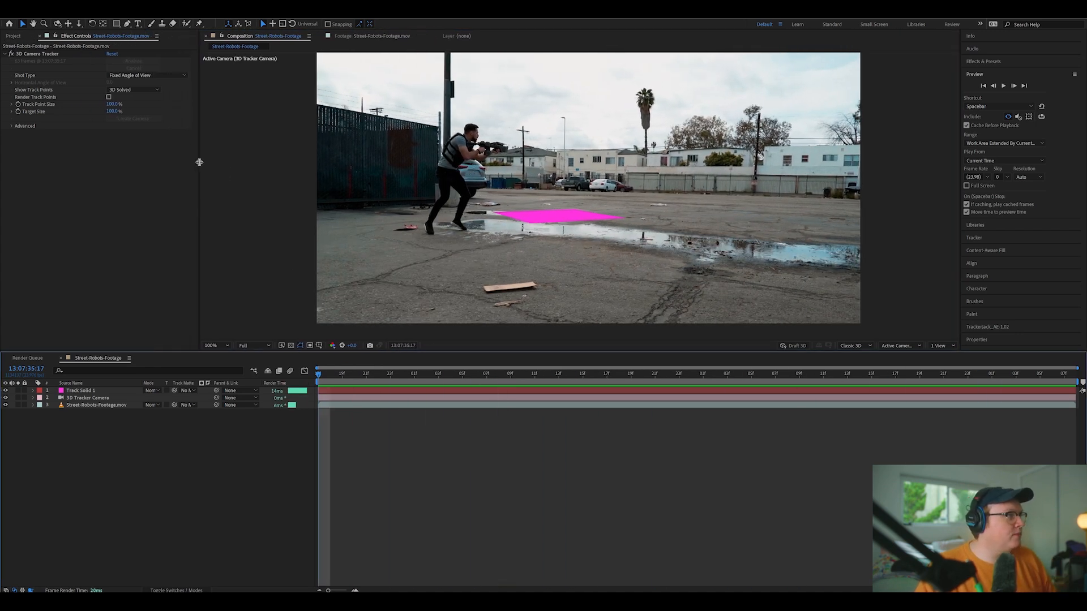
left_click(542, 212)
mouse_move(604, 212)
left_mouse_down()
mouse_move(640, 212)
mouse_move(609, 218)
left_mouse_up()
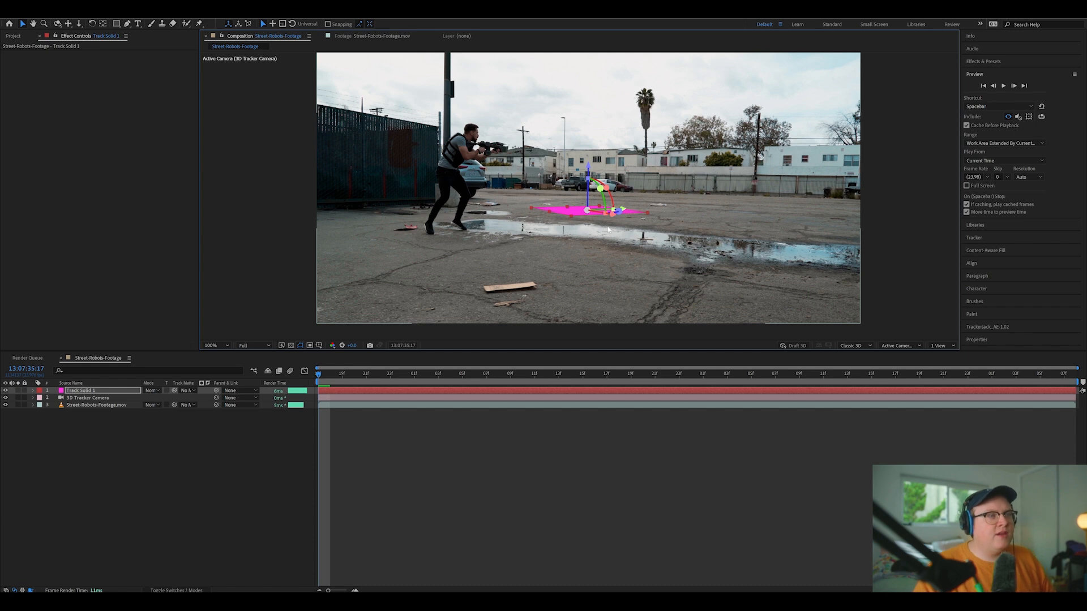
key("space")
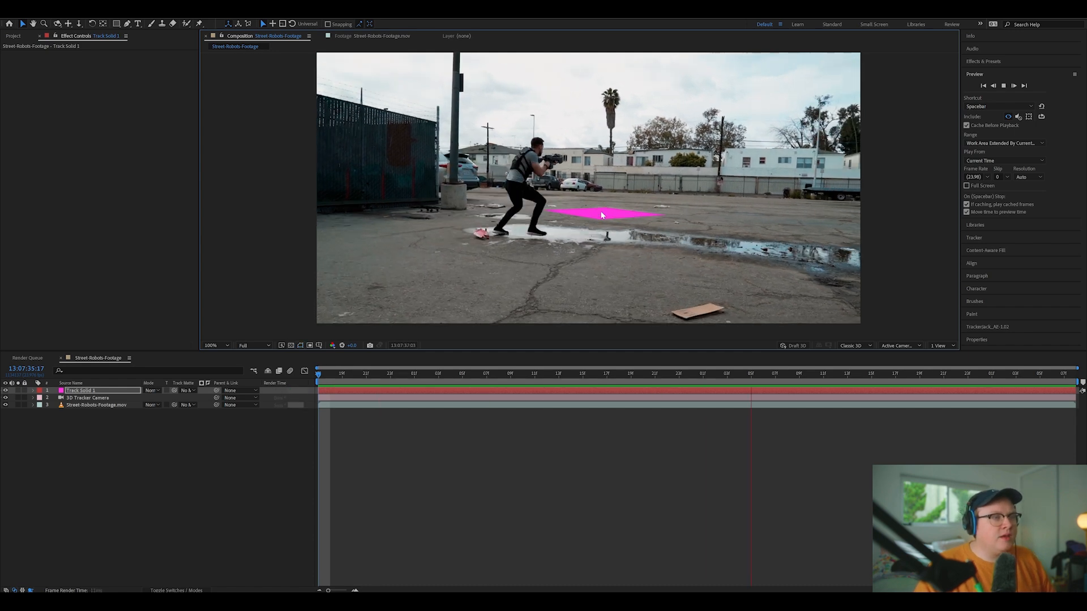
key("space")
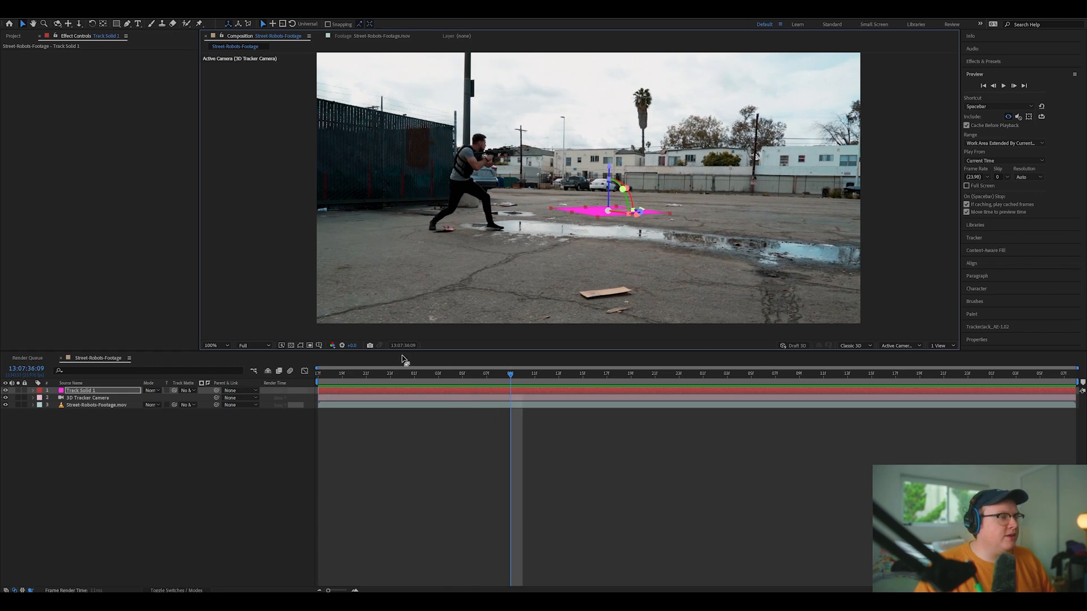
key("Home")
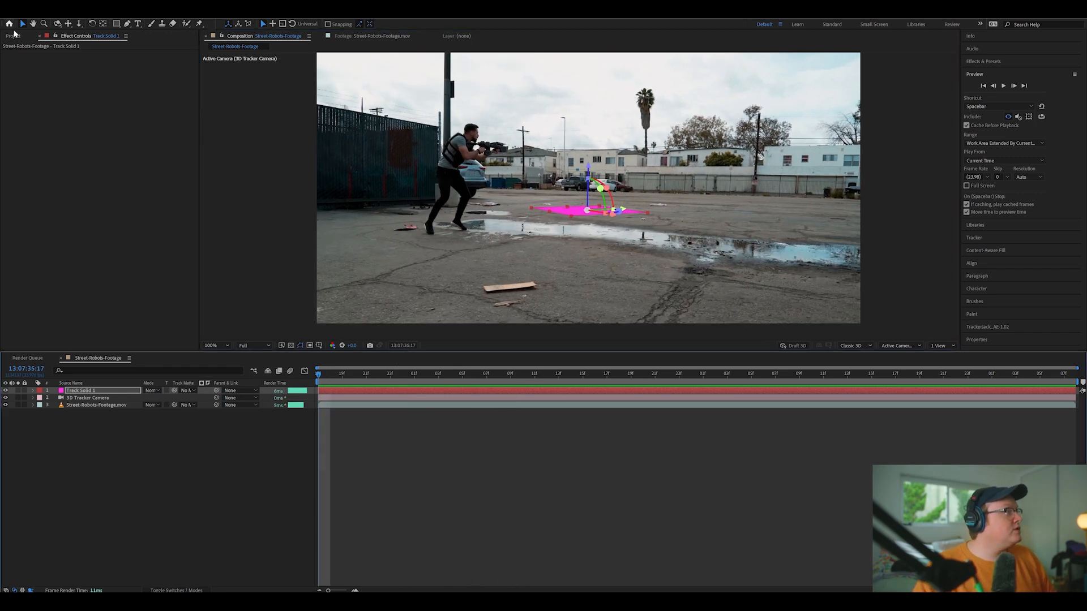
Preview Robot-01-Walk-Left-Front.mov from the Robots folder and place it directly above the street footage layer in the timeline
left_click(19, 37)
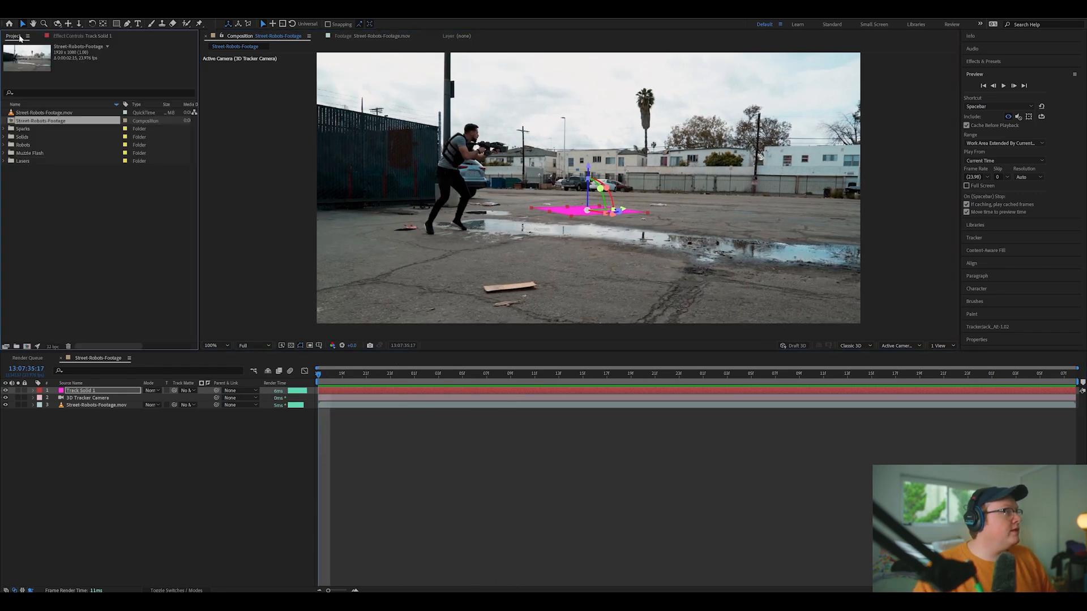
left_click(73, 210)
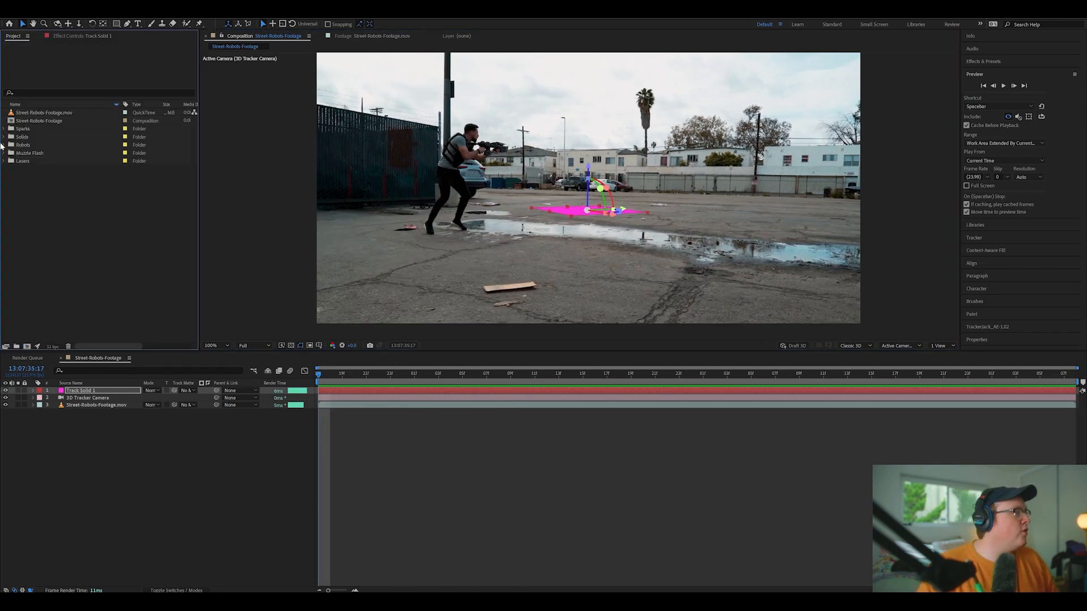
left_click(4, 145)
double_click(58, 152)
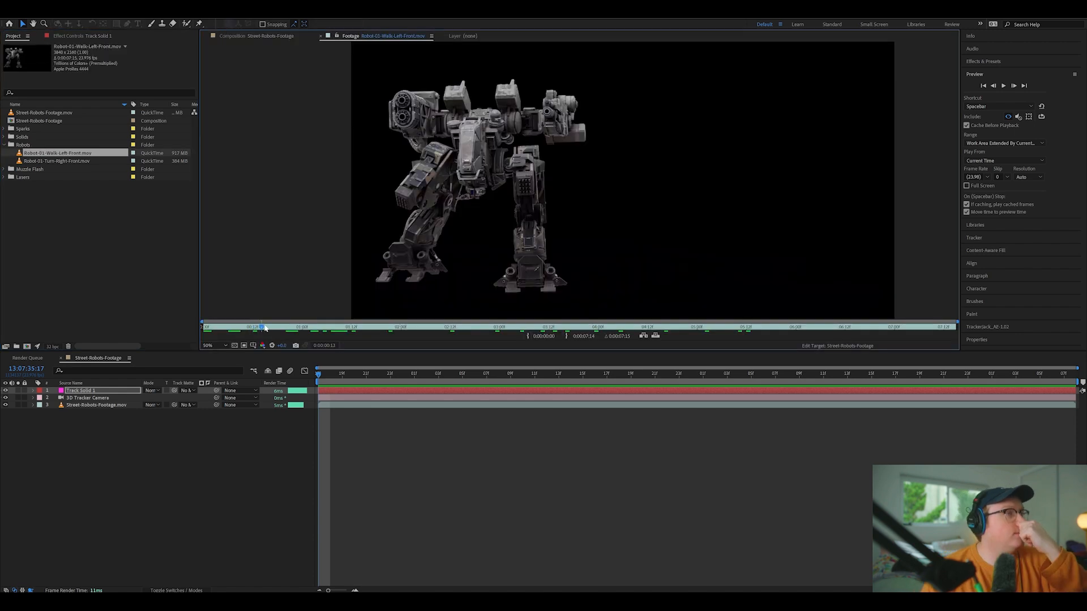
left_click_drag(267, 327, 248, 317)
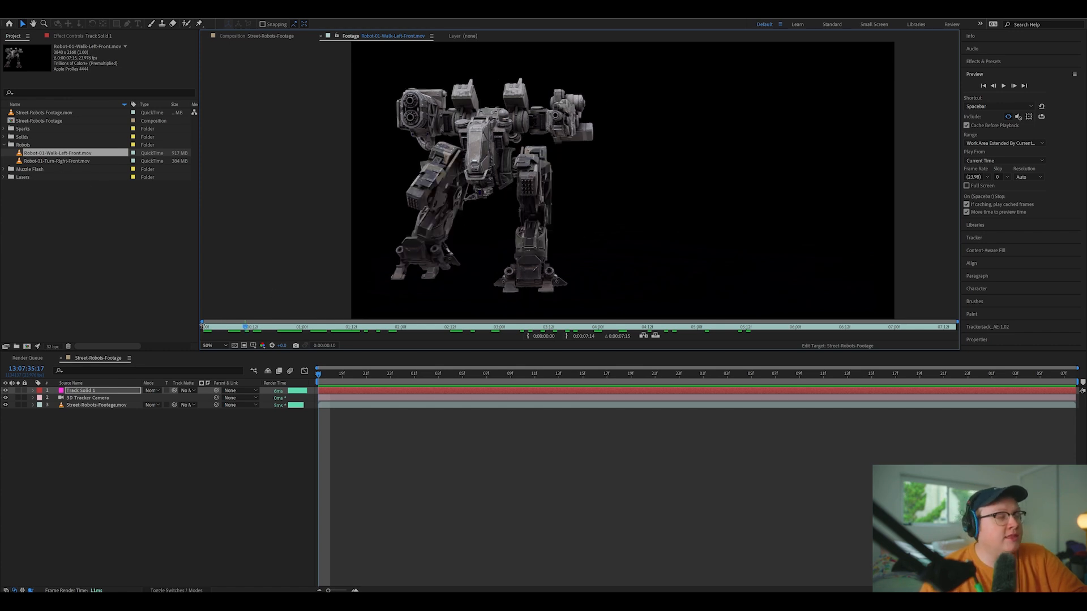
left_click_drag(91, 156, 150, 410)
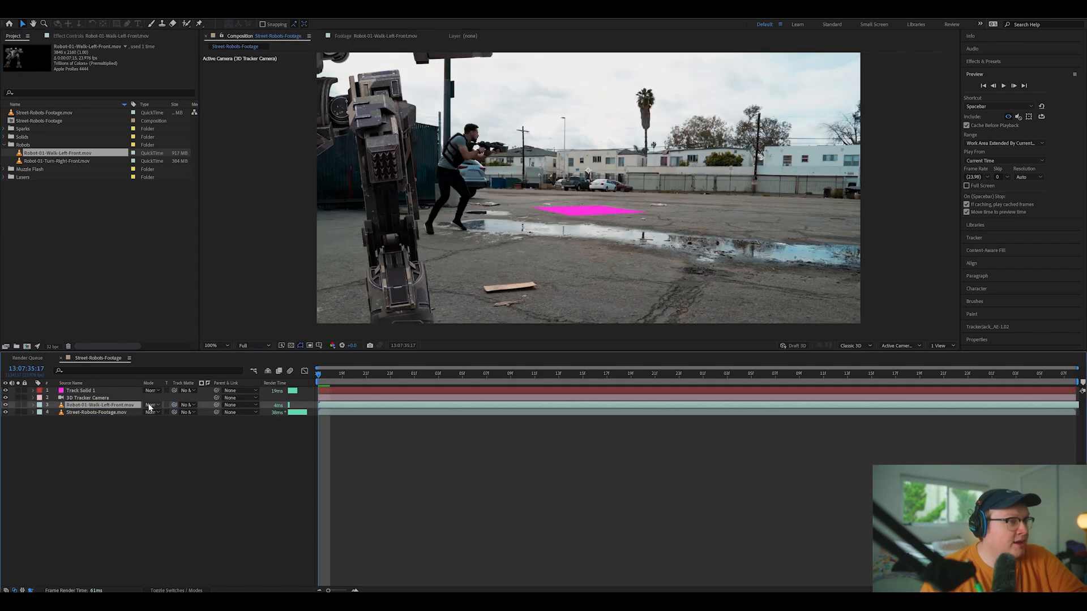
Scale the Robot-01-Walk-Left-Front.mov layer down to 46% to fit the street scene
left_click_drag(517, 236, 509, 243)
scroll(527, 208, "down", 4)
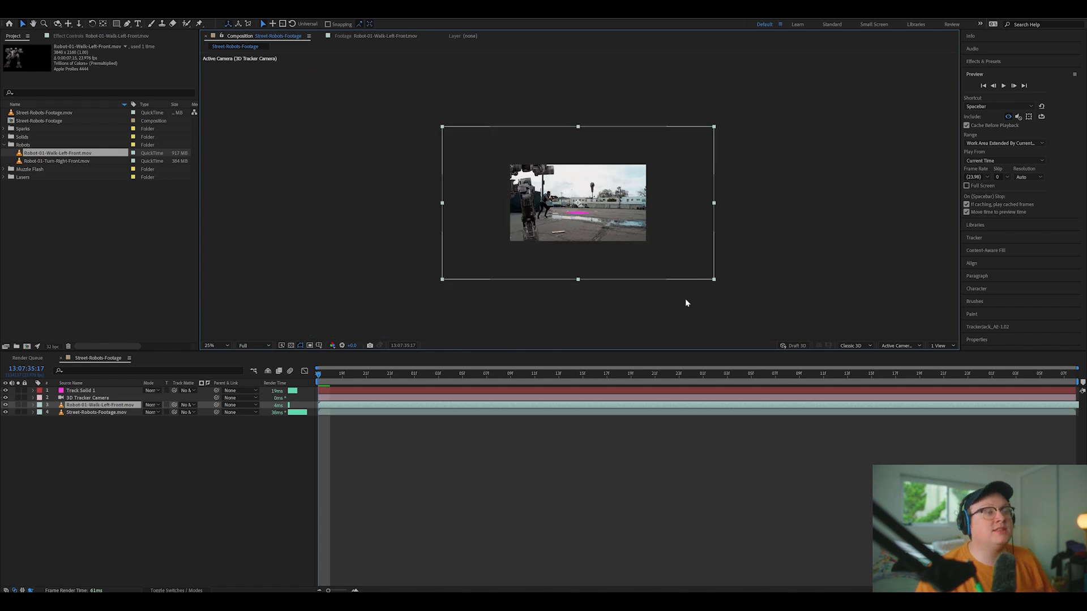
key("period")
key("period")
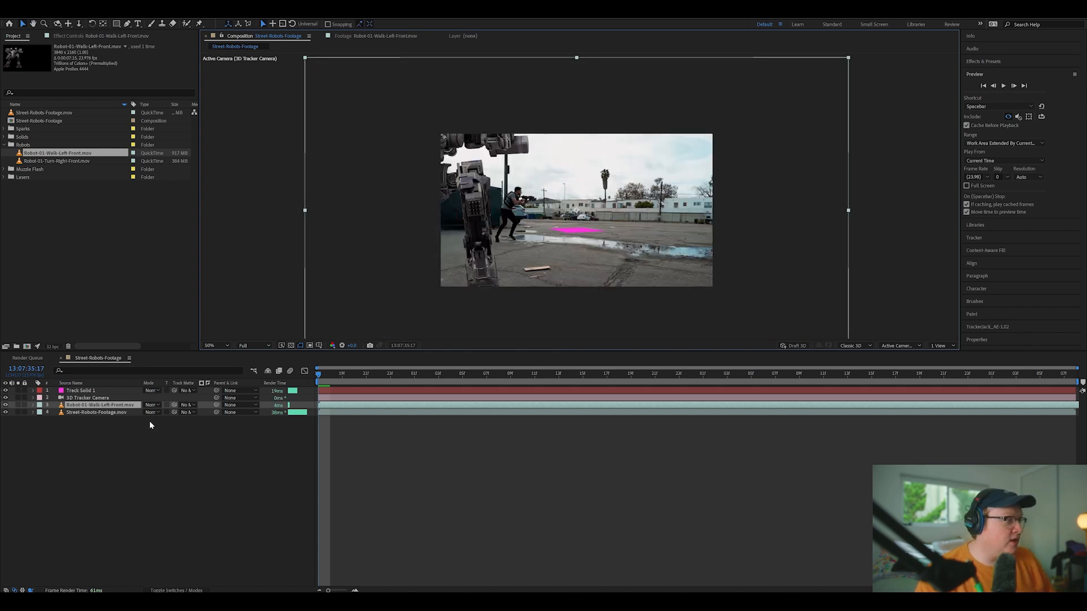
key("s")
mouse_move(164, 412)
left_mouse_down()
mouse_move(156, 409)
mouse_move(166, 398)
left_mouse_up()
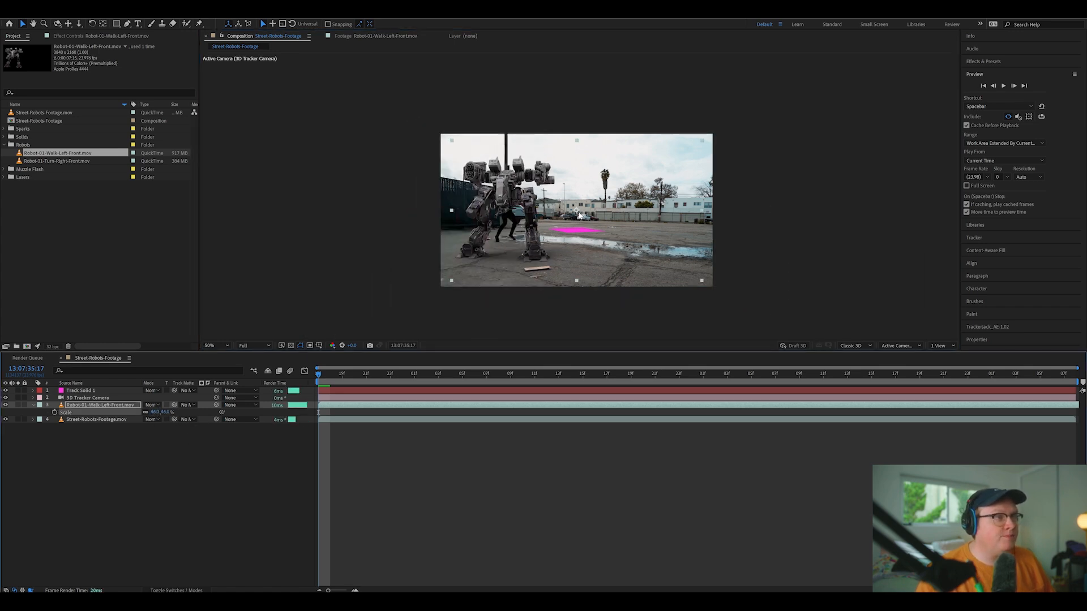
Move the robot sideways until it stands in front of the actor, and scrub through the shot to check it against the camera movement
scroll(578, 215, "up", 1)
left_click_drag(513, 264, 533, 244)
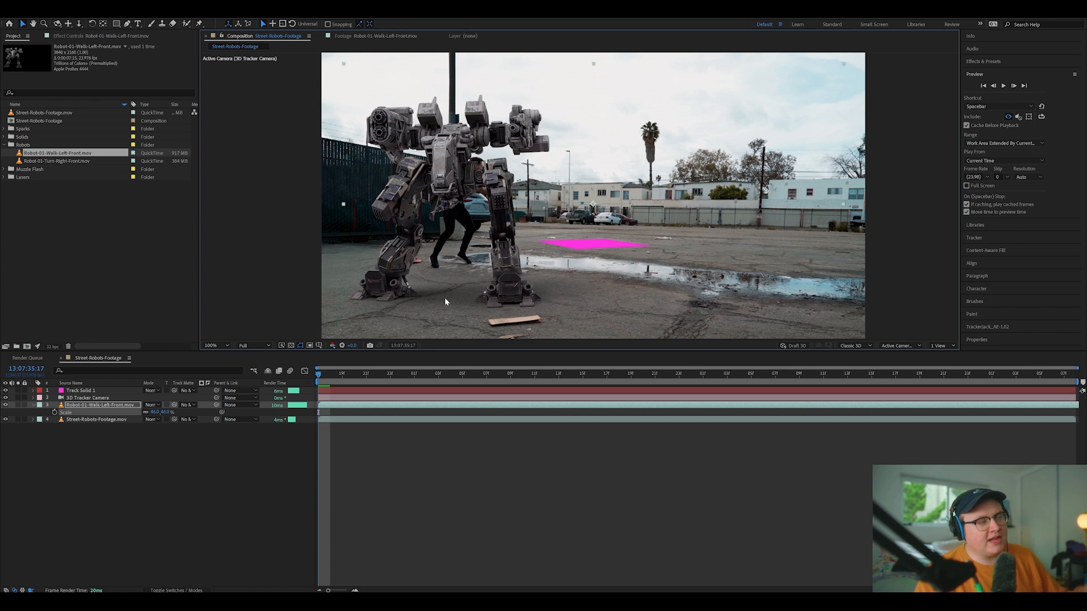
left_click_drag(509, 294, 620, 294)
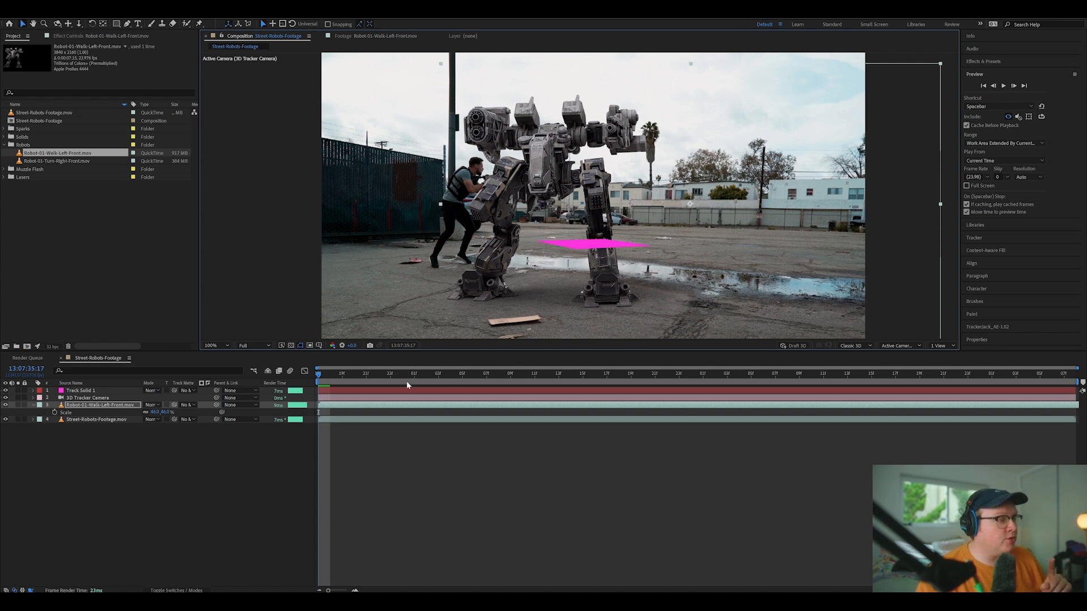
left_click_drag(360, 375, 318, 375)
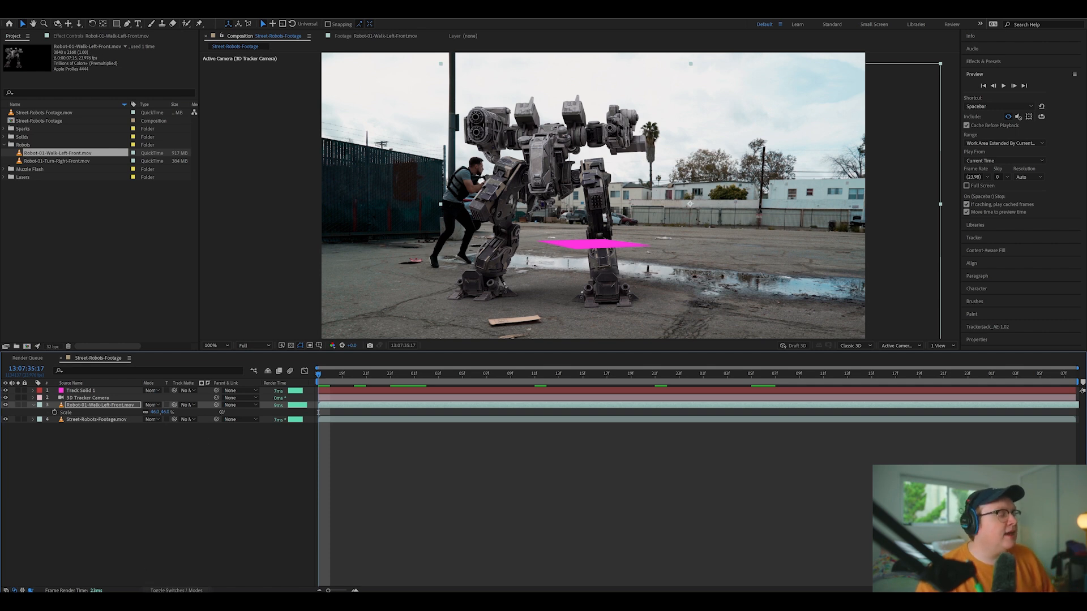
Show the layer switches and turn the Robot-01-Walk-Left-Front.mov layer into a 3D layer
left_click(168, 590)
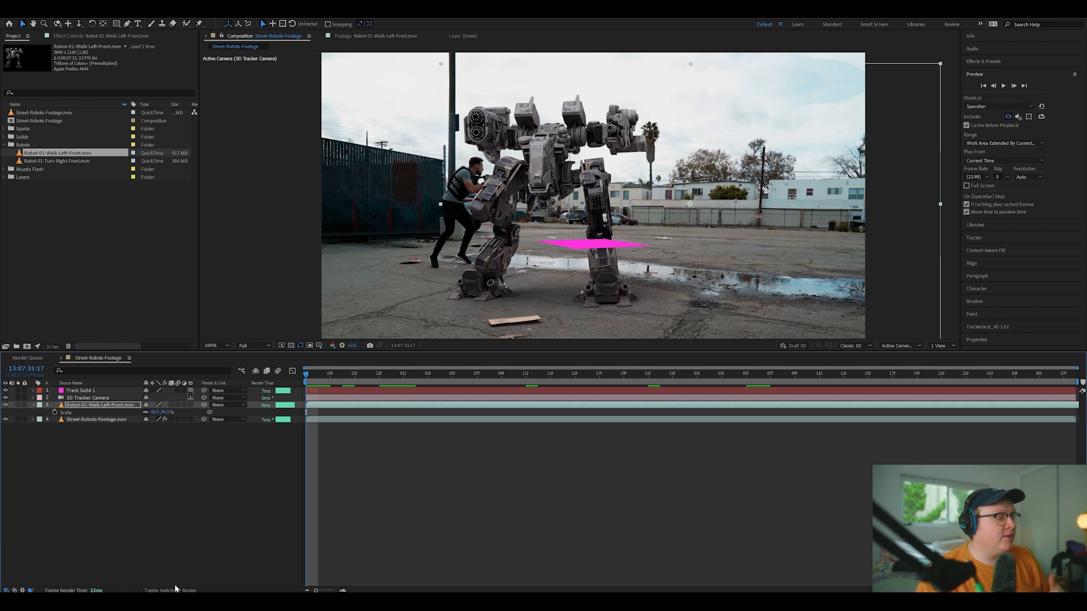
left_click(176, 590)
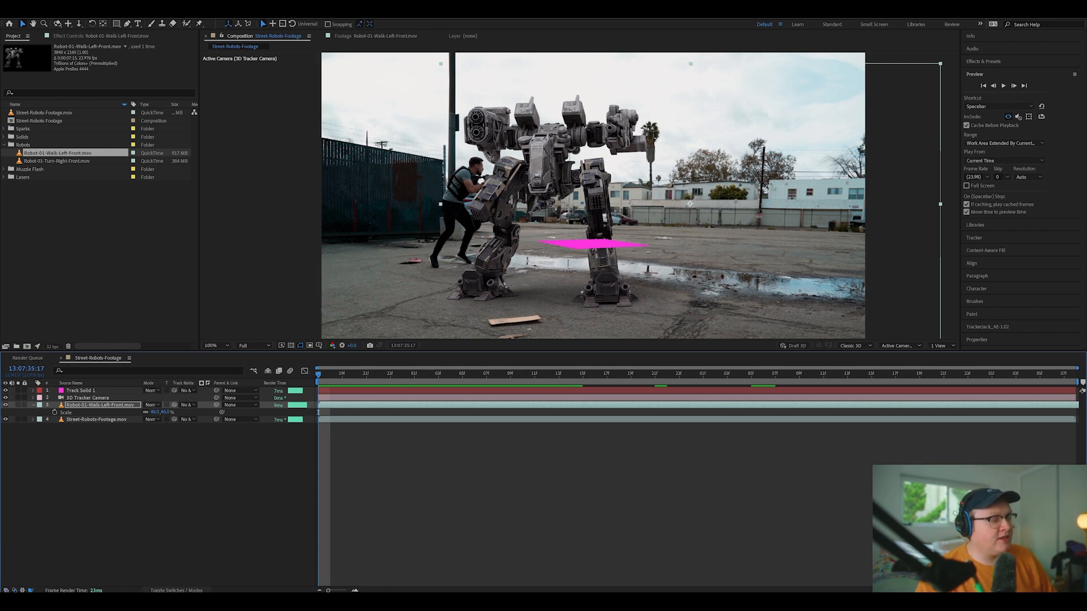
key("F4")
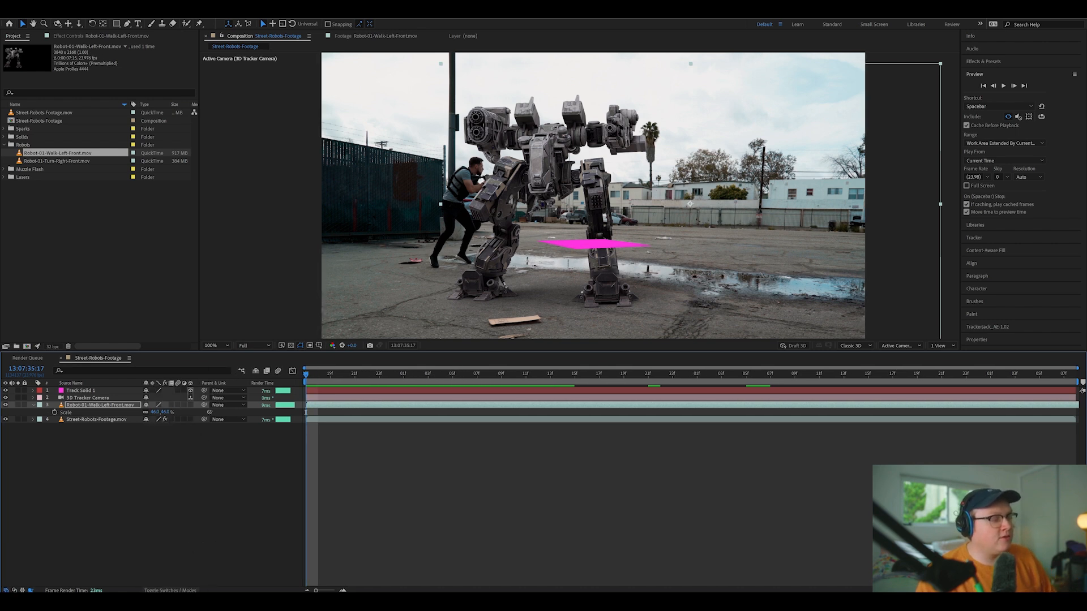
left_click(190, 406)
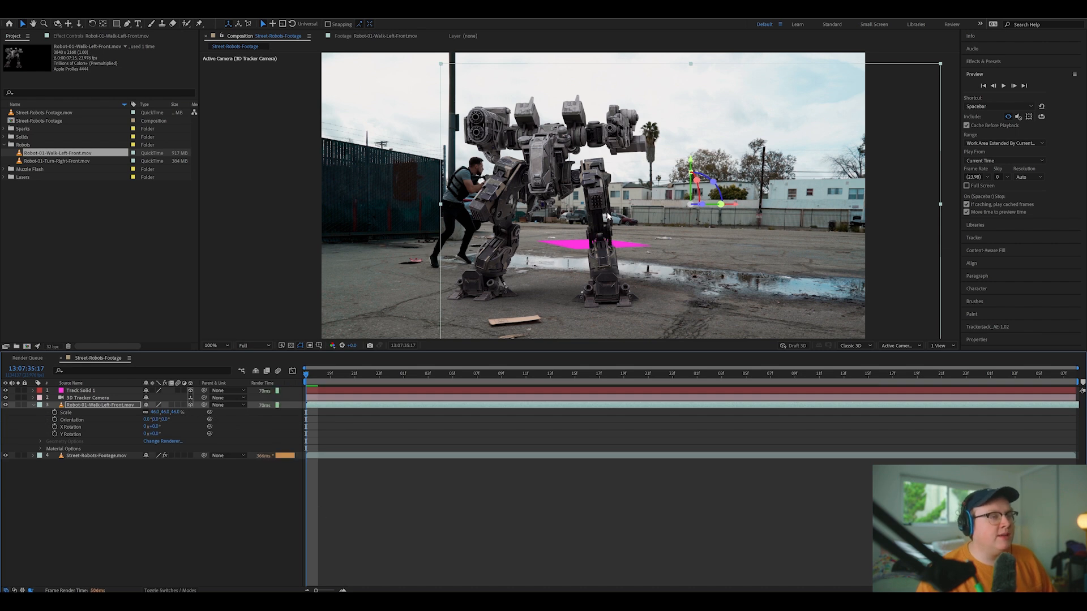
Play the shot to check how the 3D robot follows the camera, and return to the first frame
key("space")
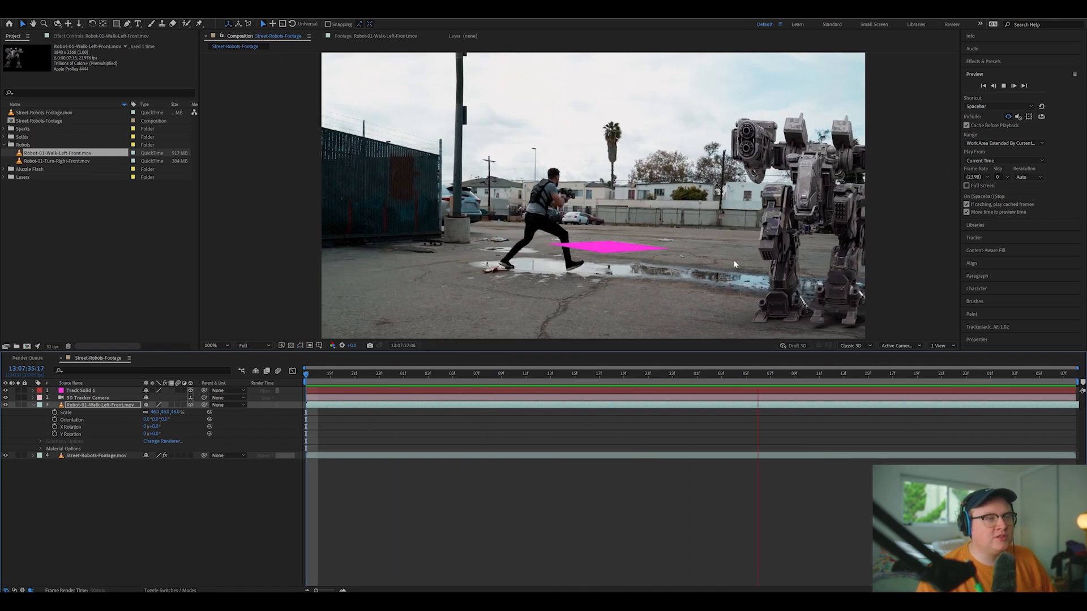
key("space")
left_click_drag(575, 377, 305, 368)
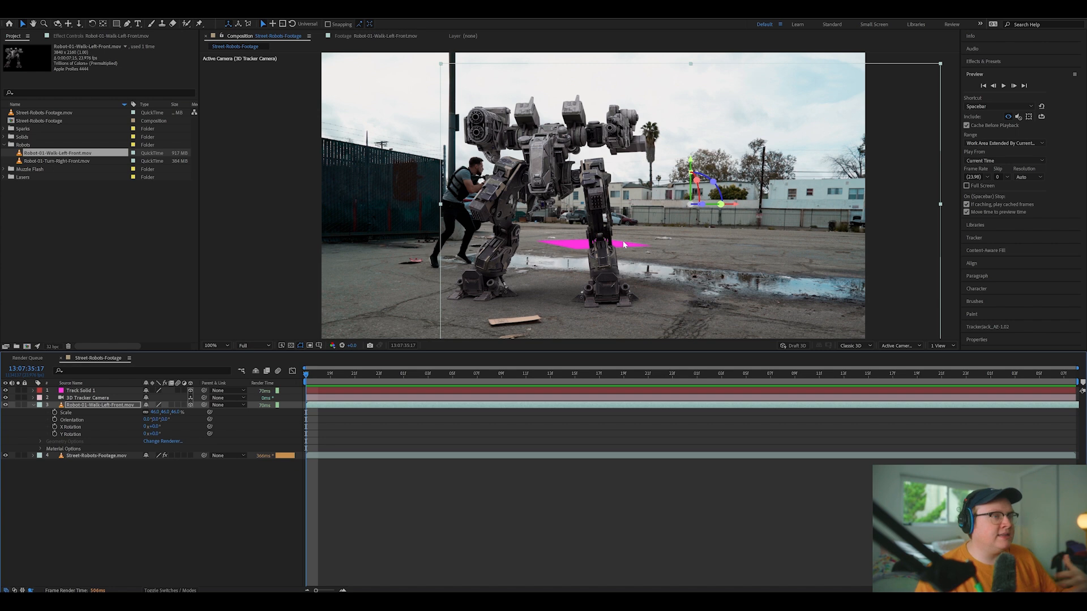
Copy the Z position of Track Solid 1 to the Robot-01-Walk-Left-Front.mov layer, setting it to 3518.8
left_click(107, 391)
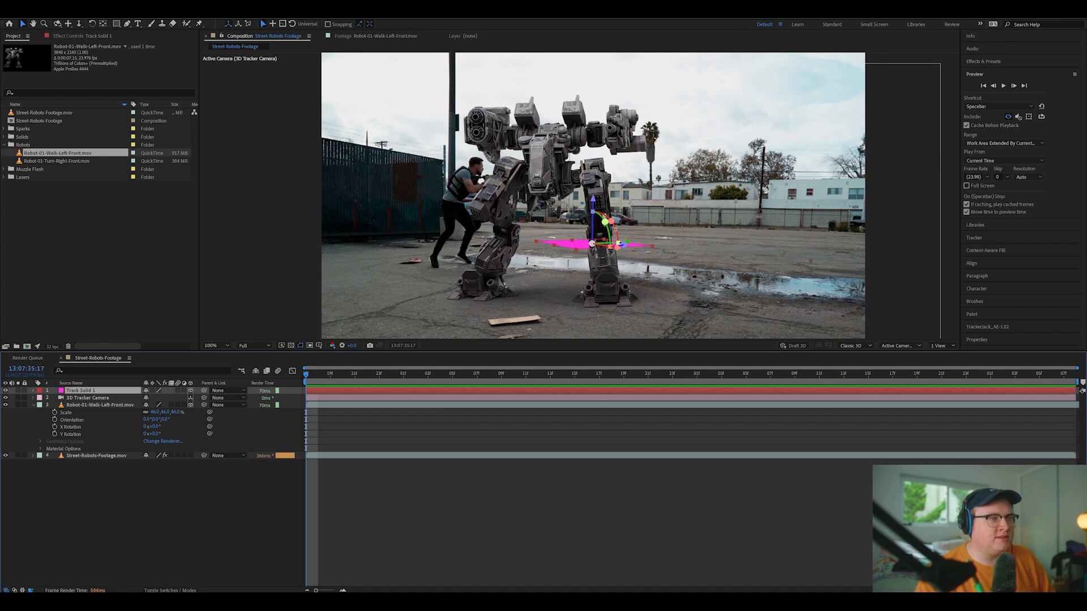
key("p")
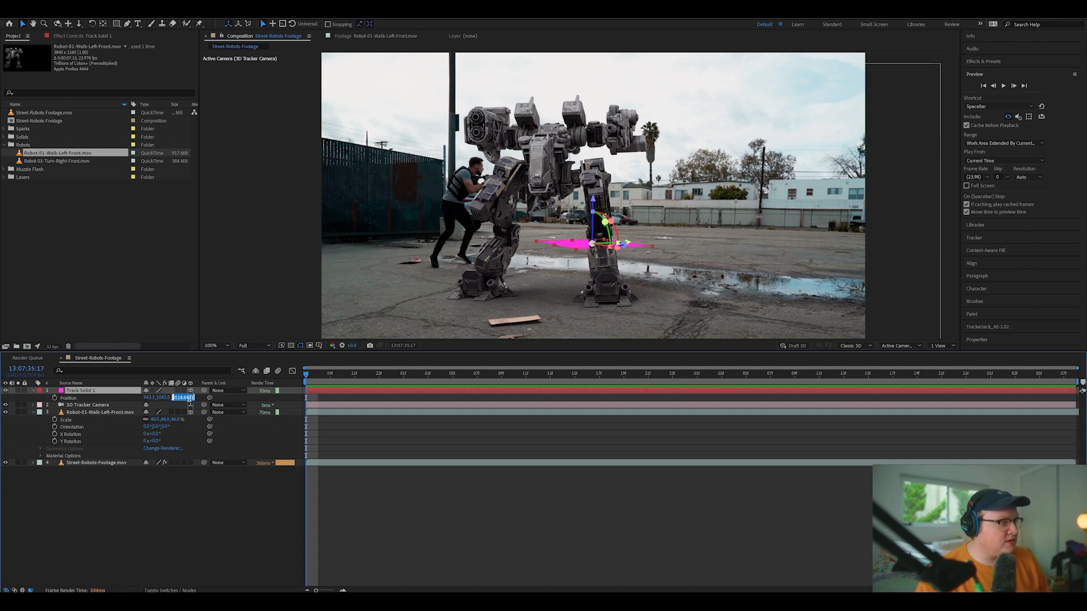
left_click(117, 414)
key("p")
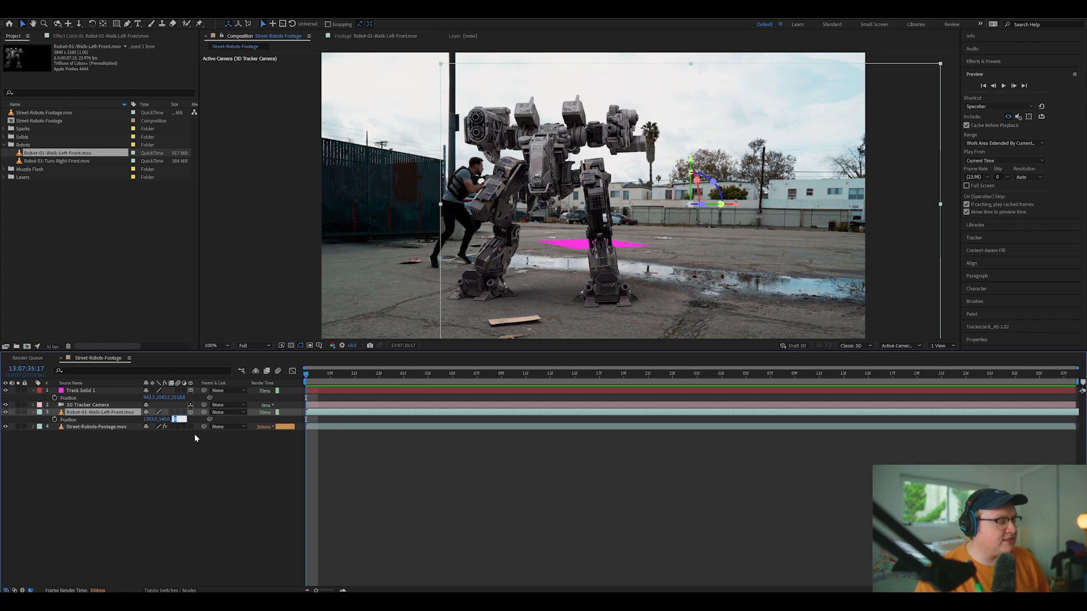
type("3518.8")
key("Return")
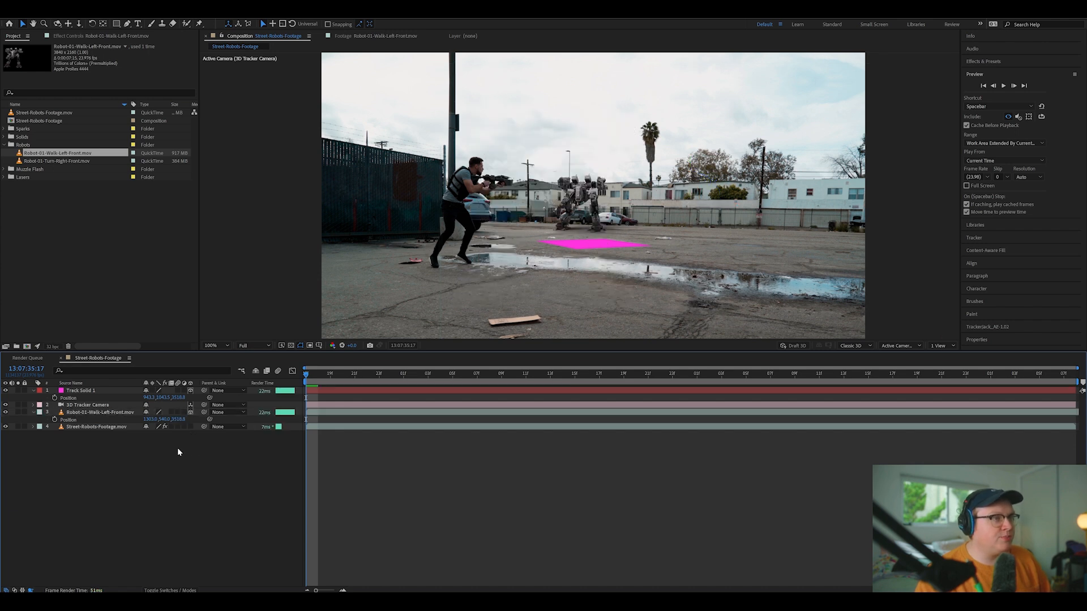
Lower the robot to a Y position of about 717.2 so its feet rest on the track solid, and play the shot
left_click(113, 413)
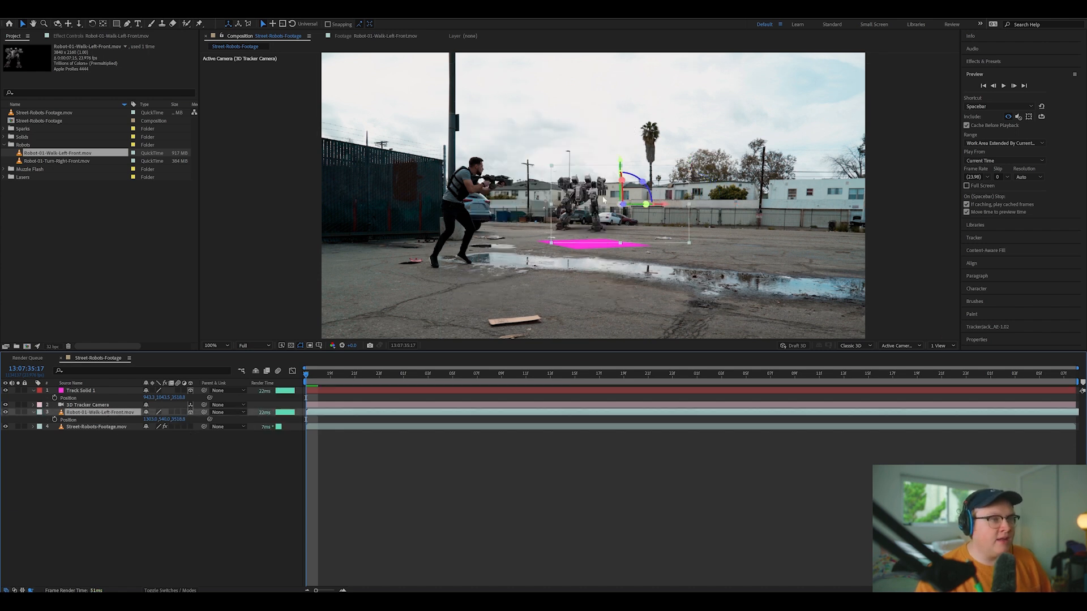
key("space")
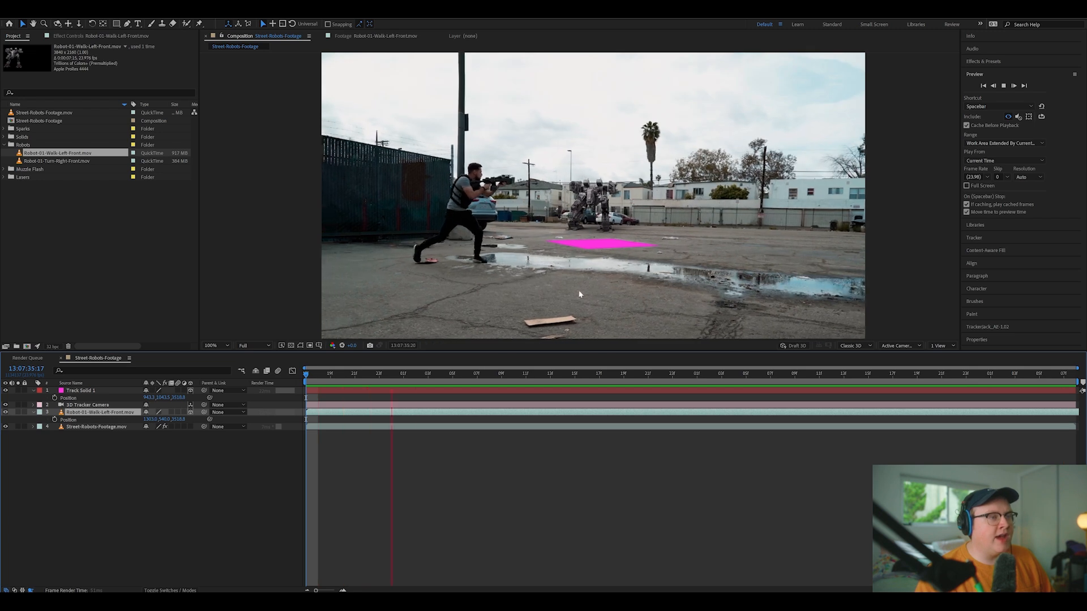
key("space")
left_click_drag(643, 169, 638, 181)
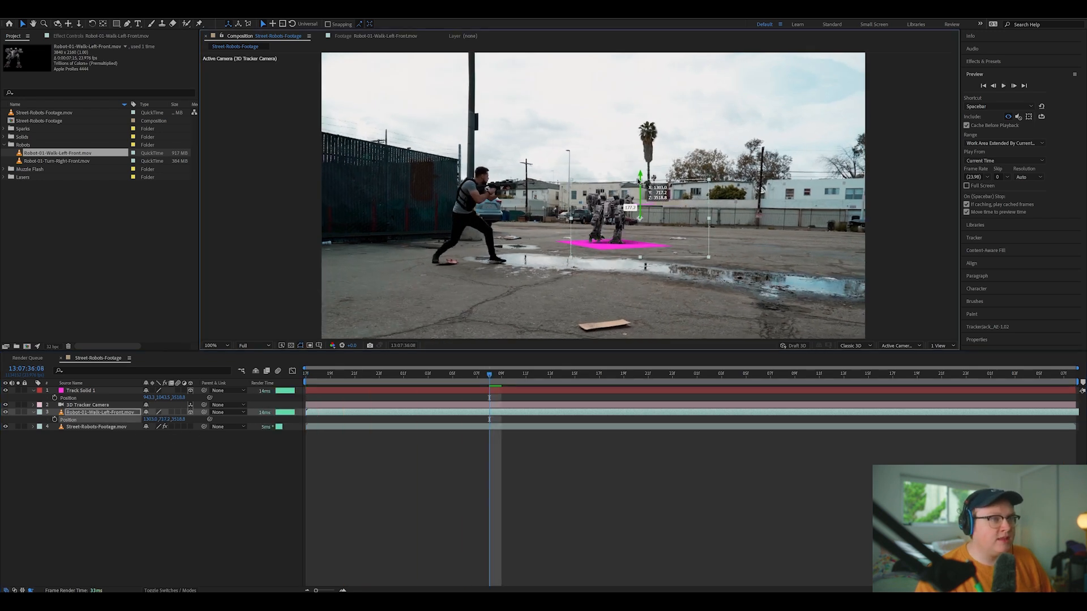
left_click_drag(490, 374, 174, 374)
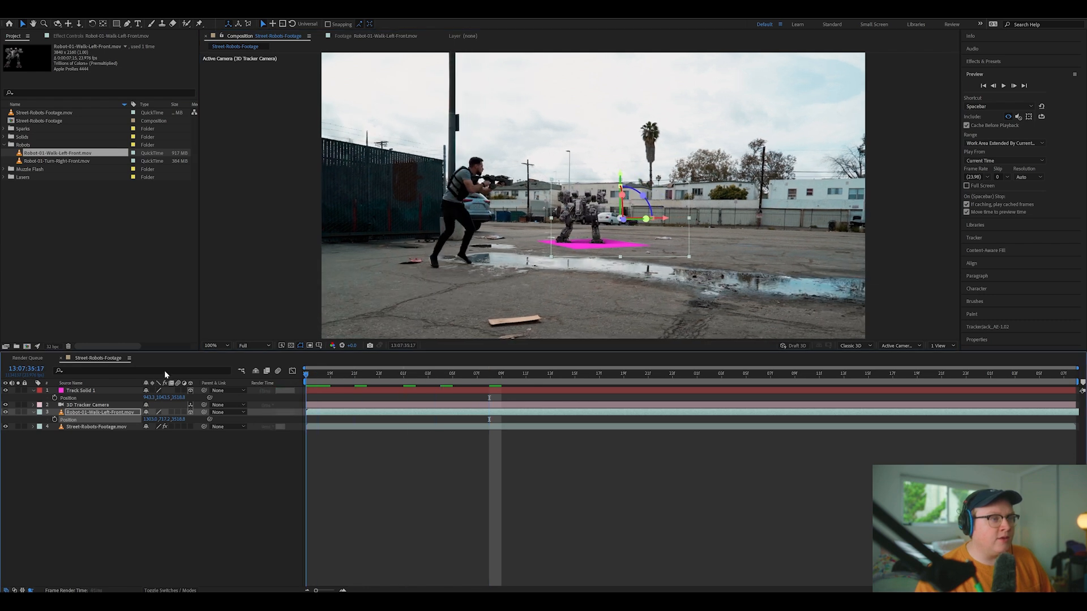
key("space")
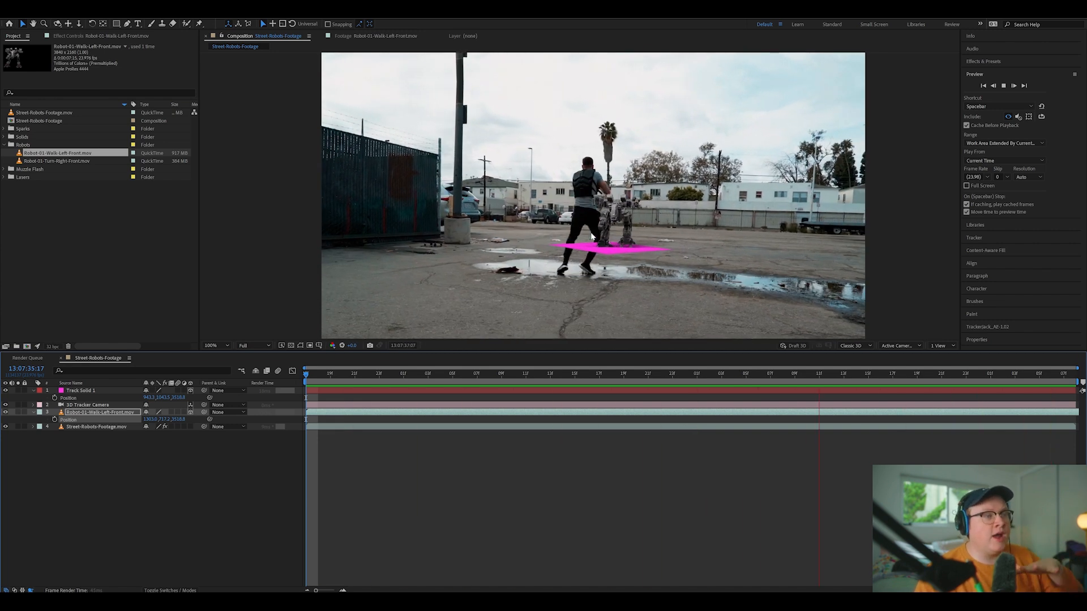
key("space")
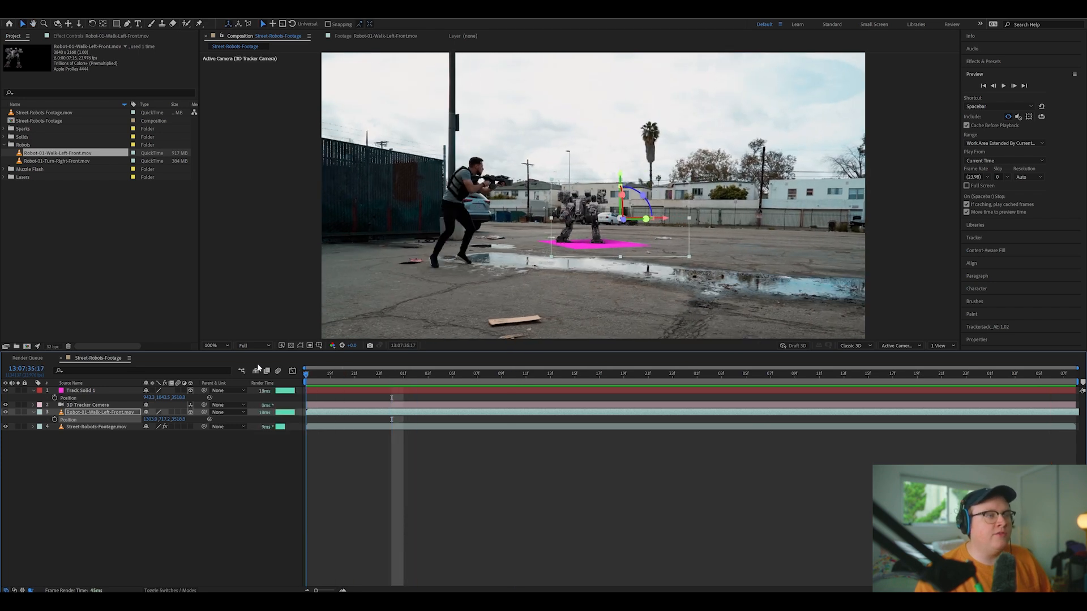
Hide Track Solid 1 and preview the robot's ground contact up close
left_click(92, 391)
left_click(5, 391)
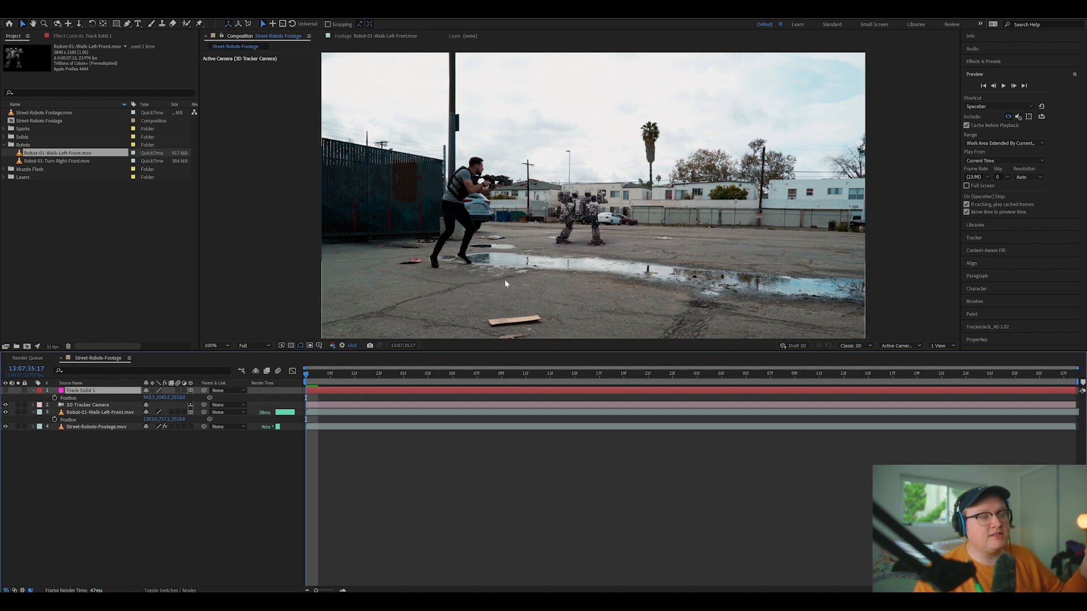
left_click(111, 414)
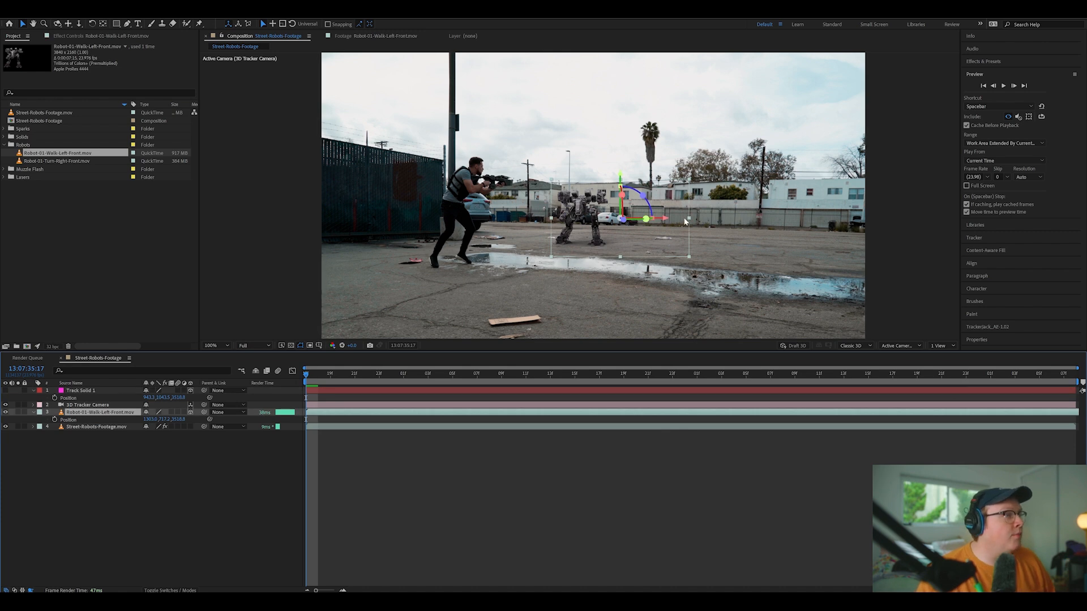
scroll(584, 252, "up", 2)
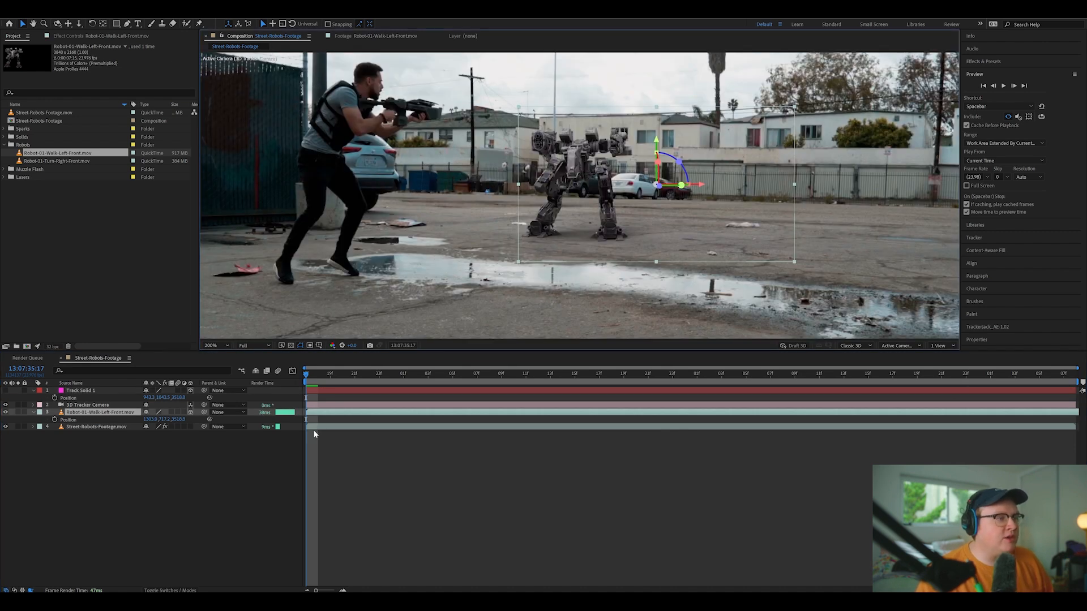
key("space")
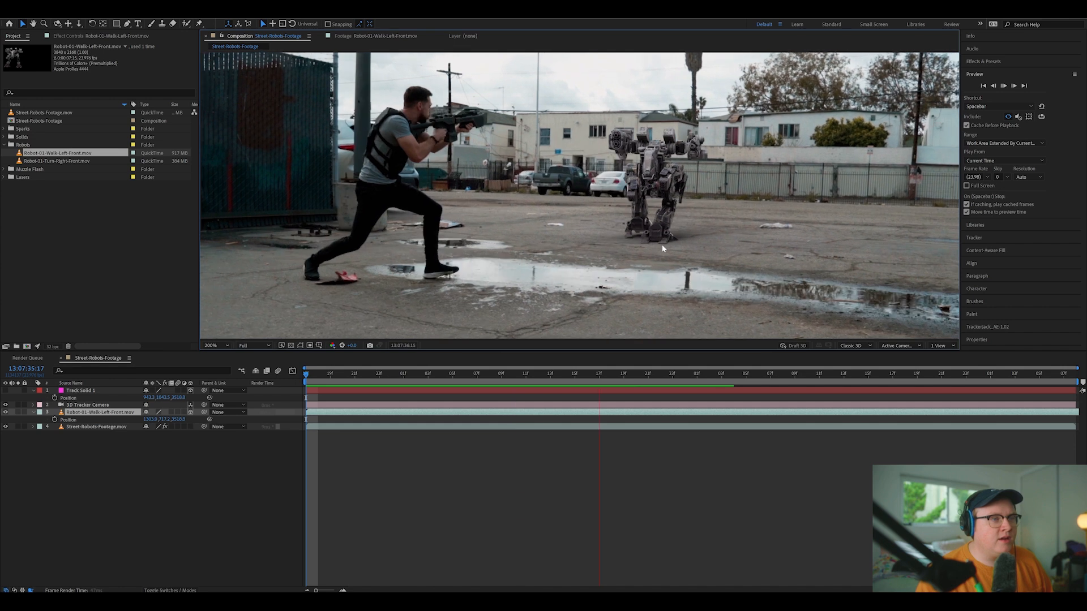
key("space")
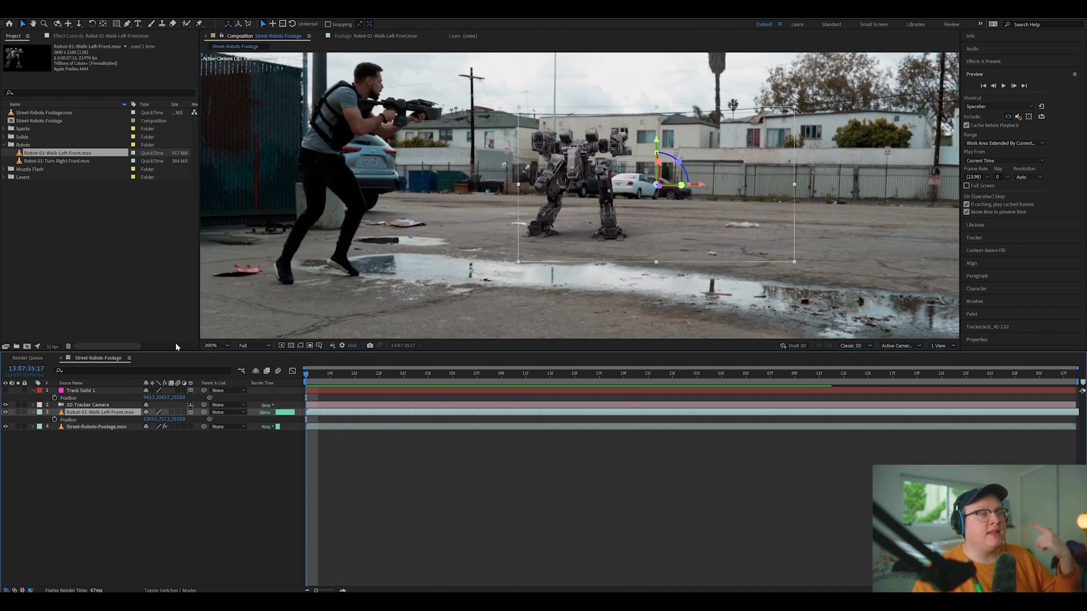
Move the robot layer's anchor point to ground level between its feet with the Pan Behind tool
left_click(104, 23)
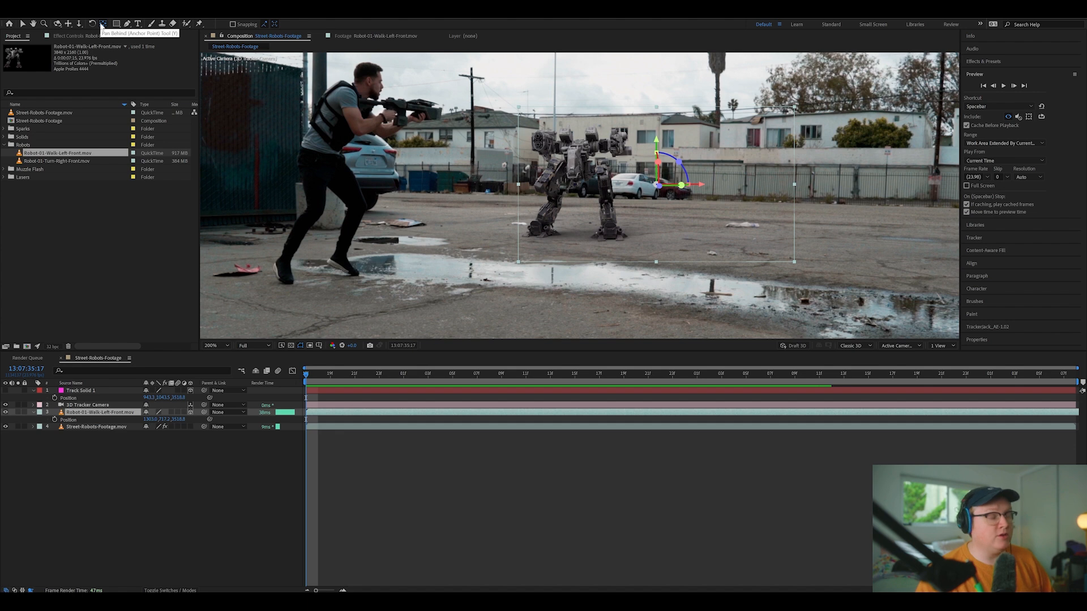
left_click_drag(701, 188, 620, 183)
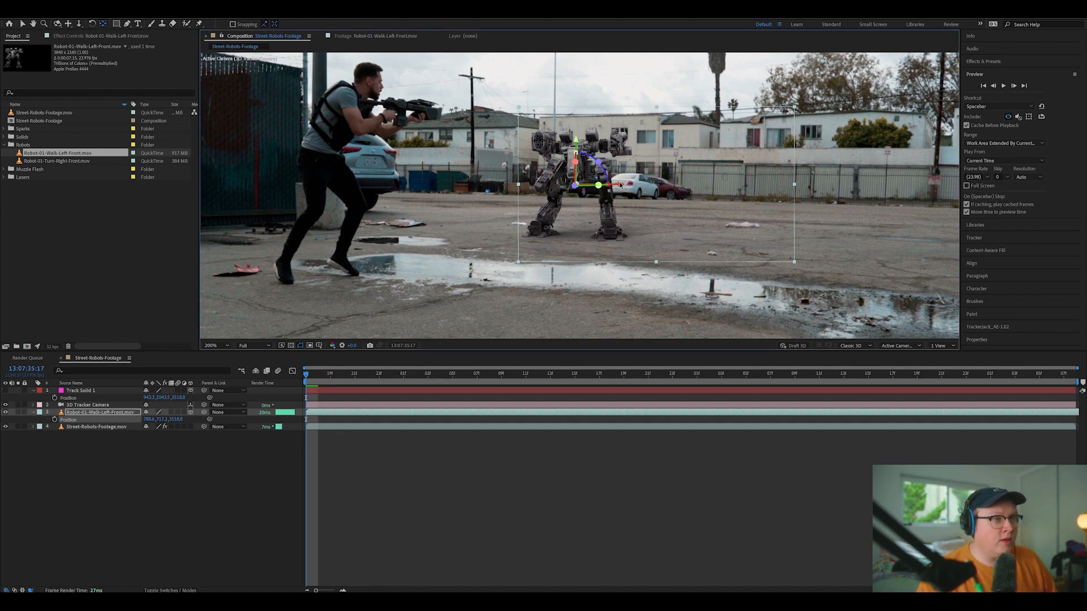
left_click_drag(576, 152, 576, 192)
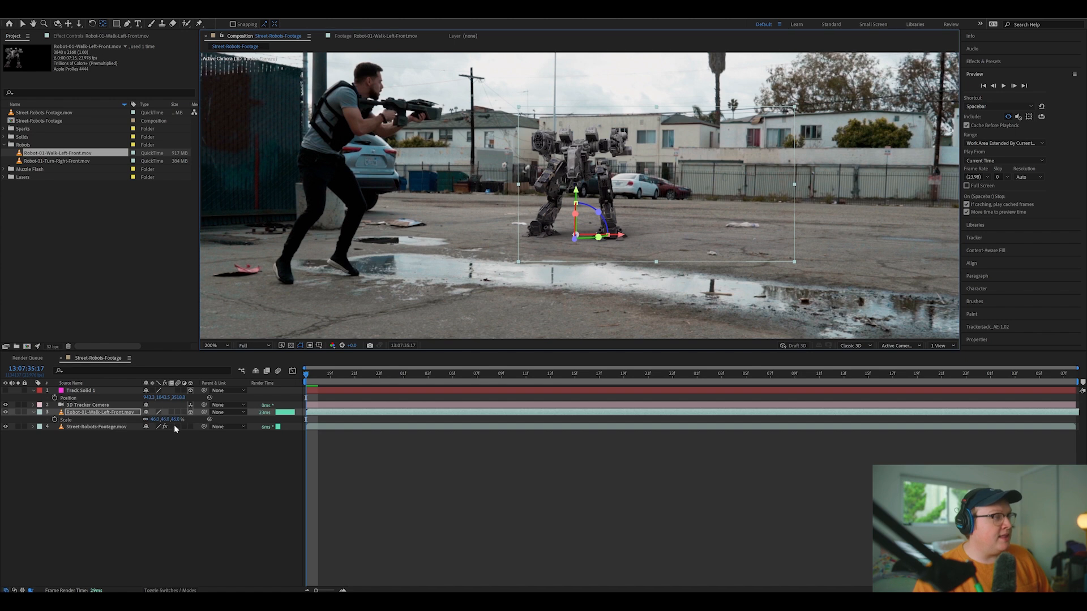
Scale the robot layer up to 134% and play the shot to check its size against the actor
left_click_drag(175, 423, 204, 413)
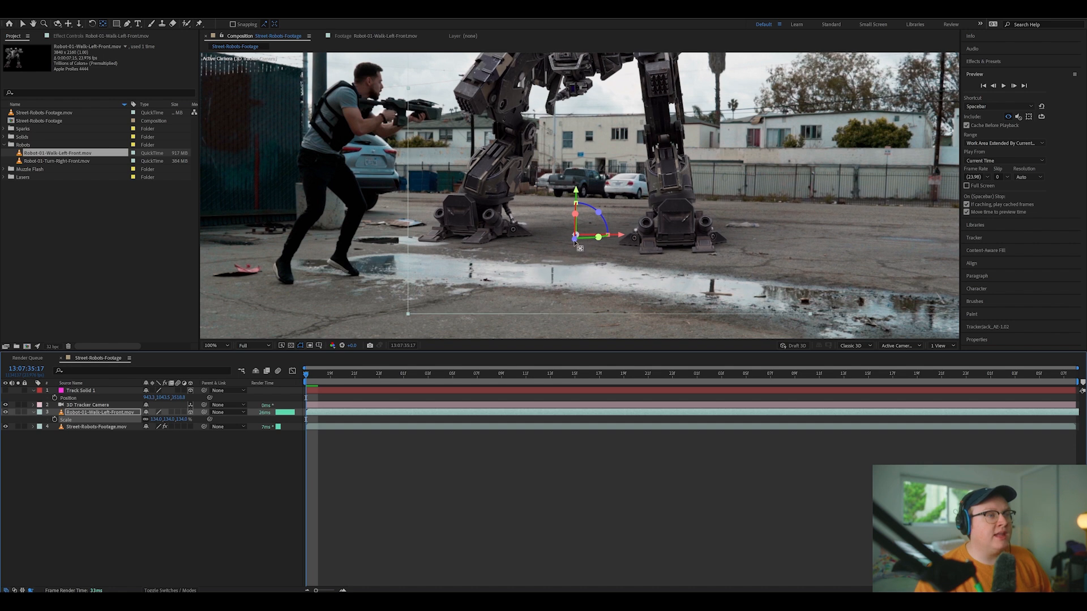
scroll(575, 242, "down", 1)
left_click_drag(596, 222, 608, 251)
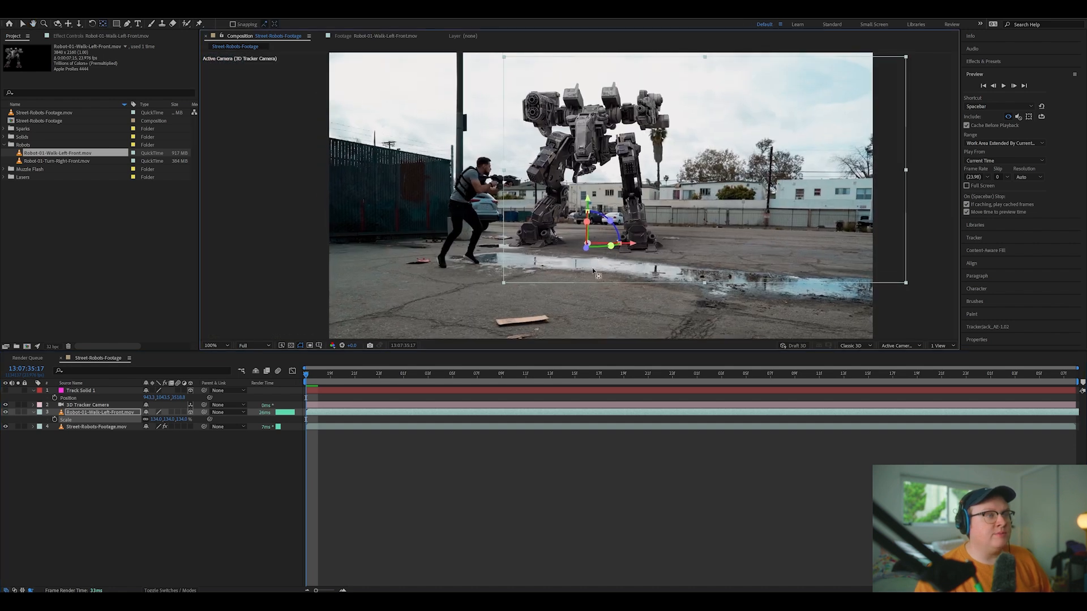
key("space")
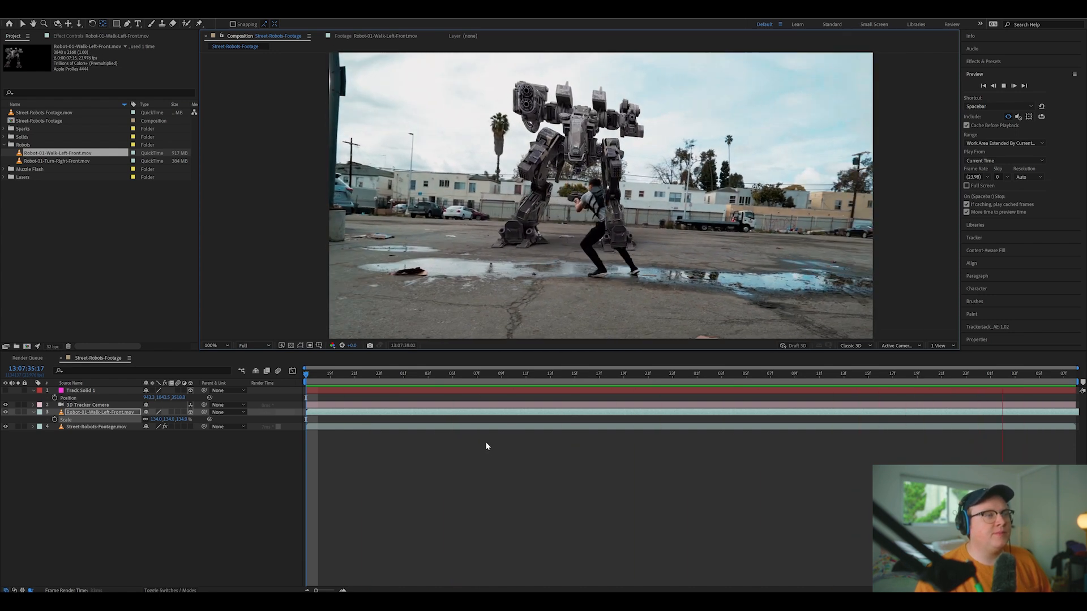
key("space")
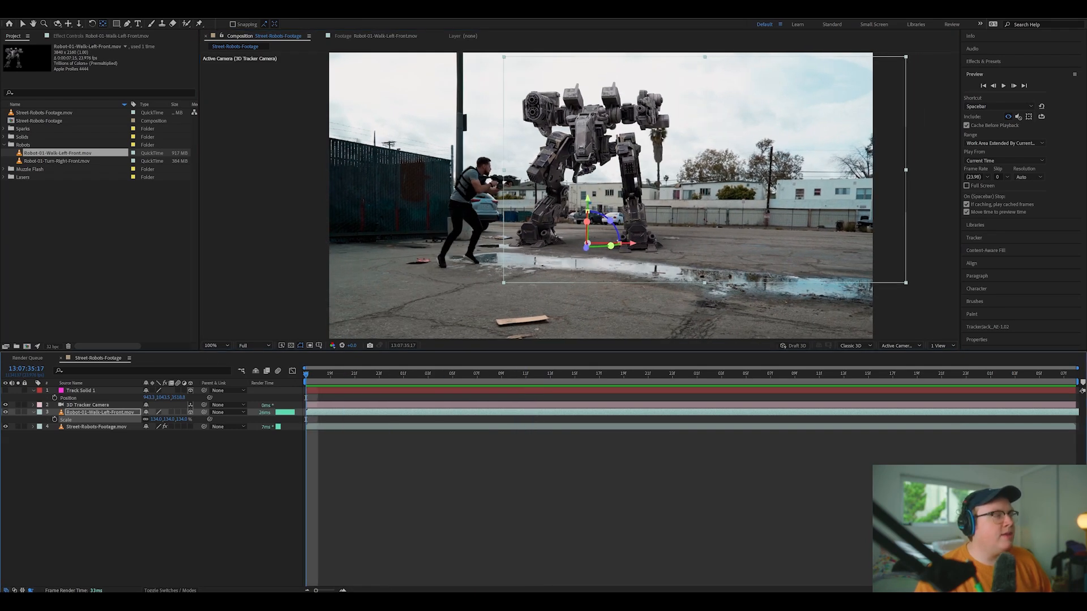
Push the robot slightly farther back in depth, scale it to 156%, adjust its sideways position and play the shot
left_click(22, 24)
left_click_drag(585, 253, 626, 244)
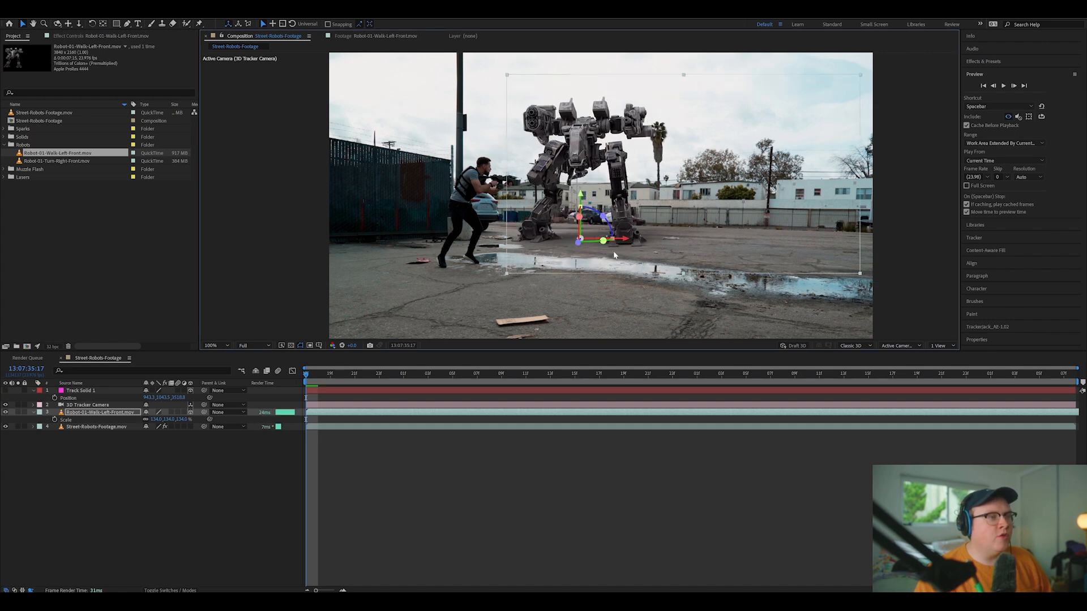
left_click_drag(172, 420, 184, 419)
left_click_drag(623, 242, 630, 243)
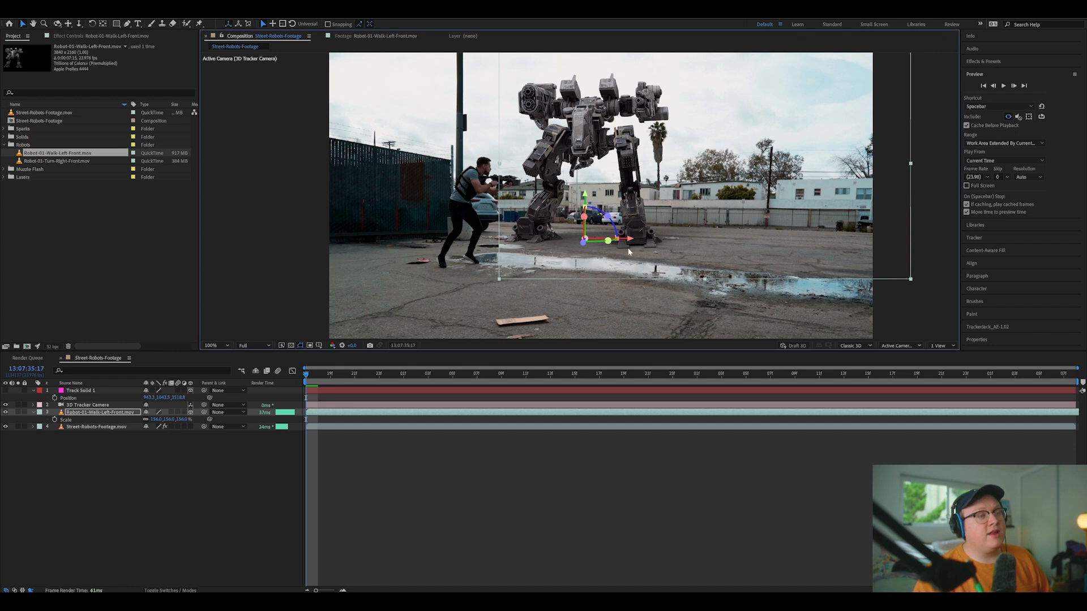
left_click(225, 509)
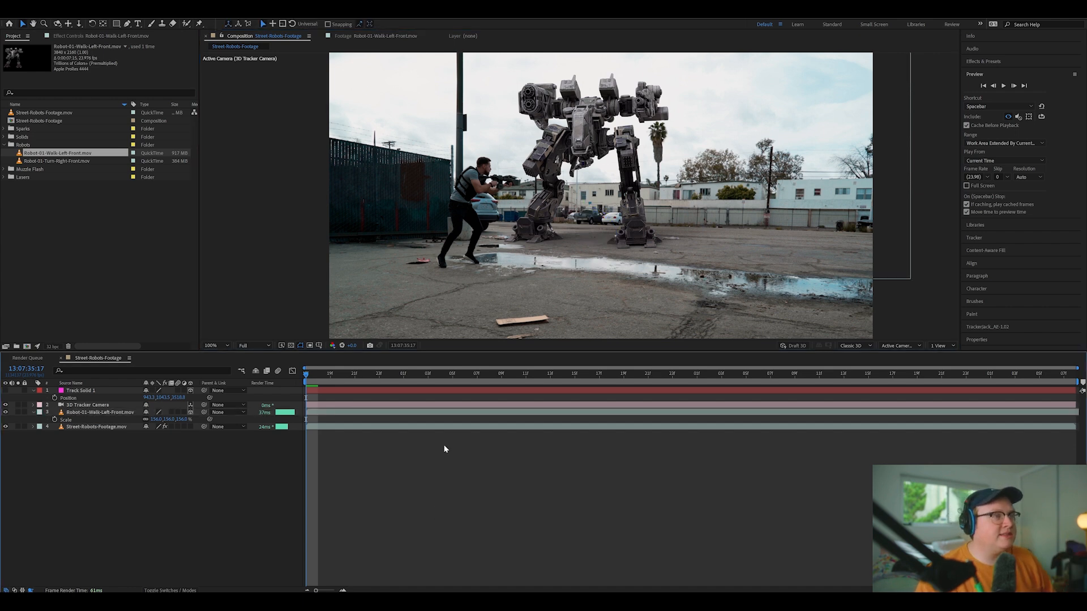
key("space")
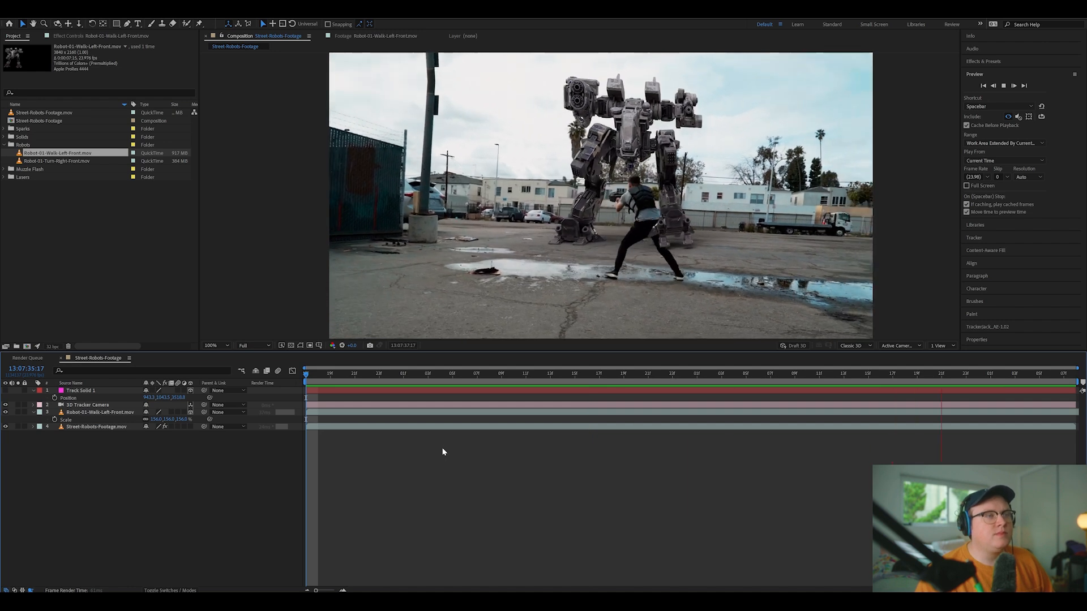
key("space")
Keyframe the robot's Orientation at 13:07:37:09, and turn it around the Y axis at 13:07:38:07 to face the camera
left_click_drag(379, 375, 1041, 372)
left_click_drag(969, 370, 795, 392)
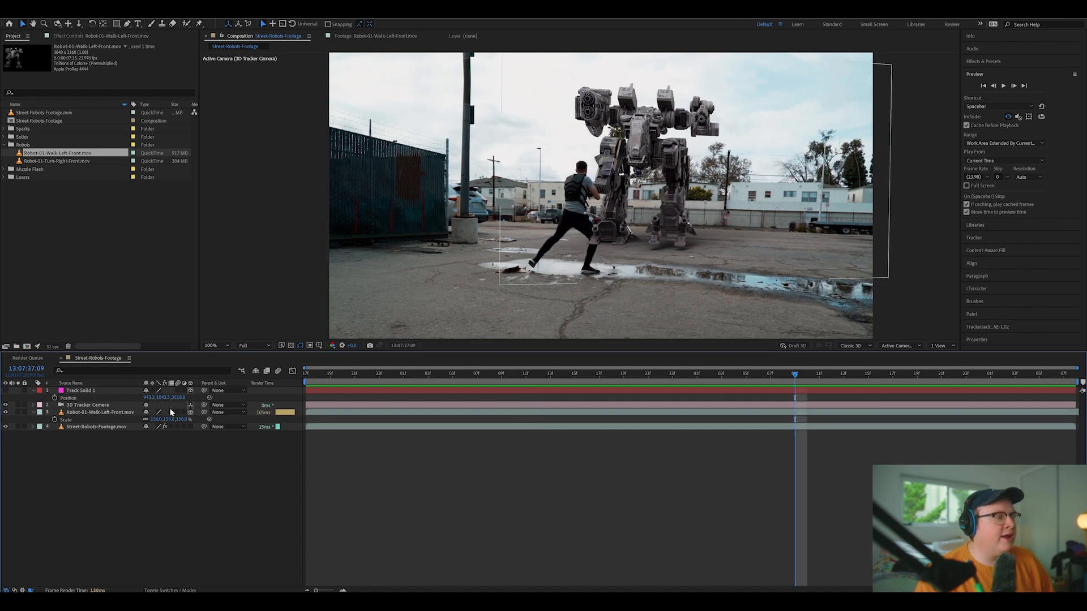
left_click(98, 413)
key("r")
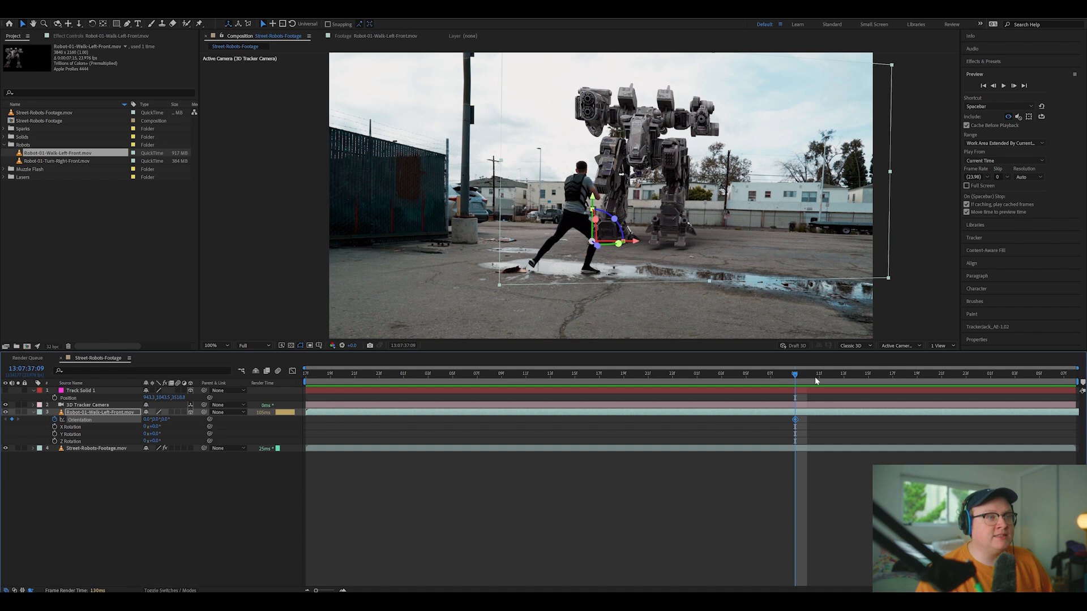
key("space")
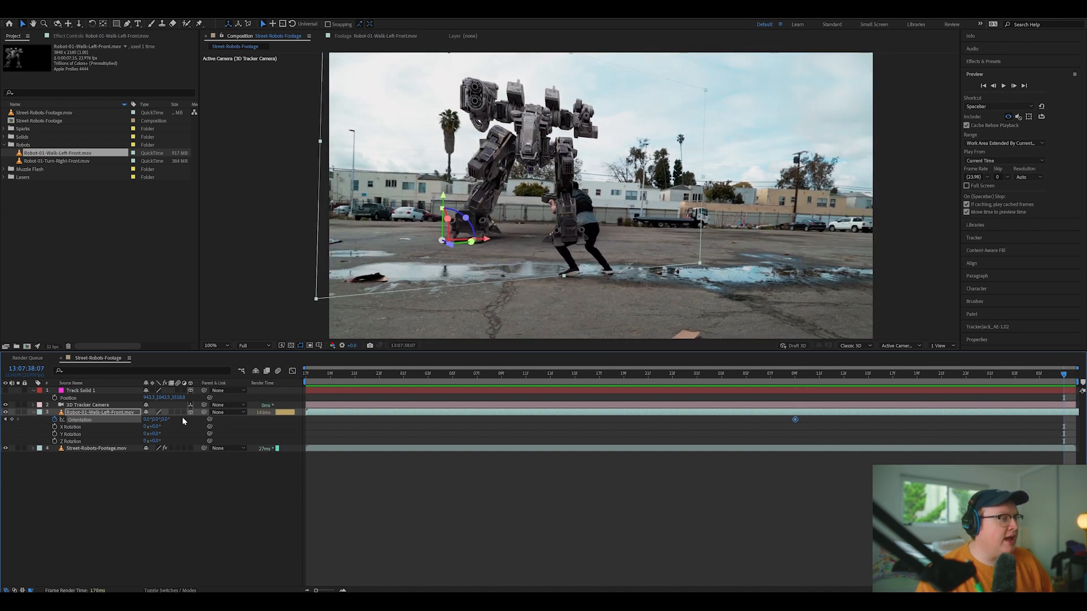
left_click_drag(164, 419, 168, 415)
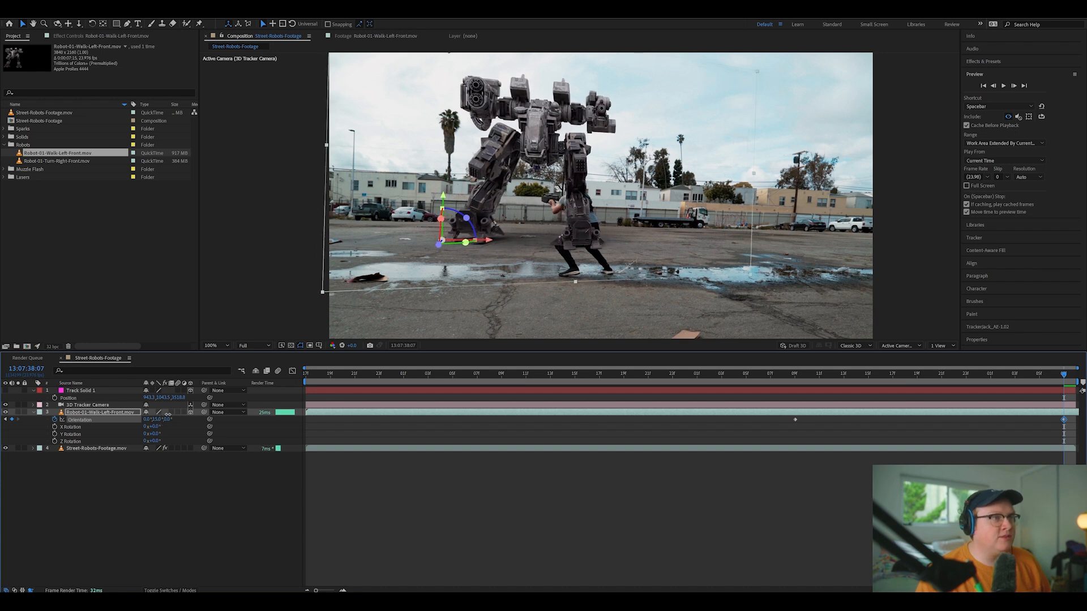
Play back the turning robot and shift it left so it clears the actor at the end of the shot
key("space")
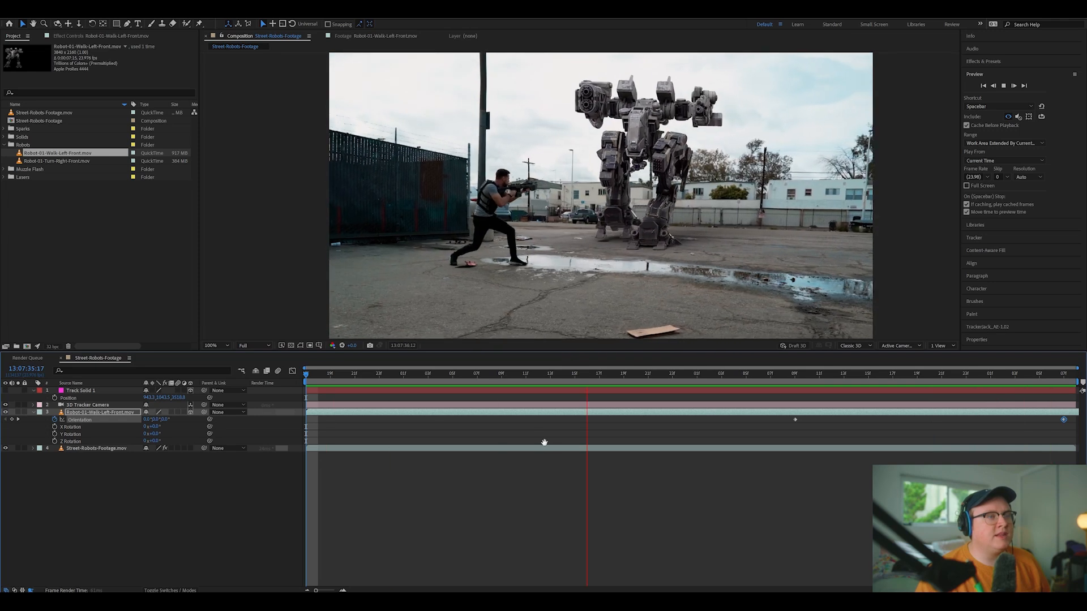
key("space")
key("space")
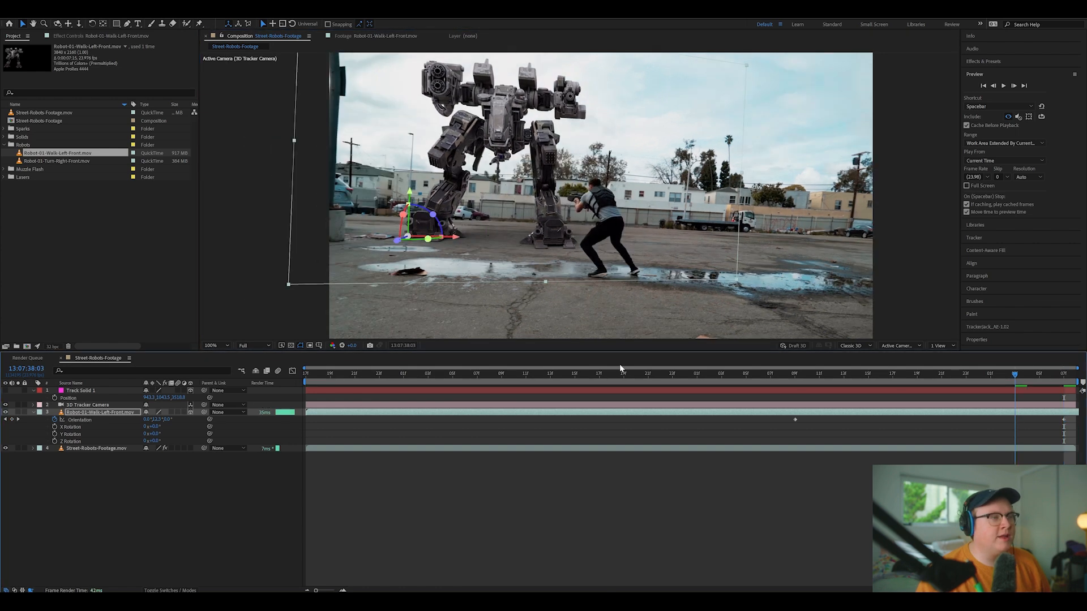
key("space")
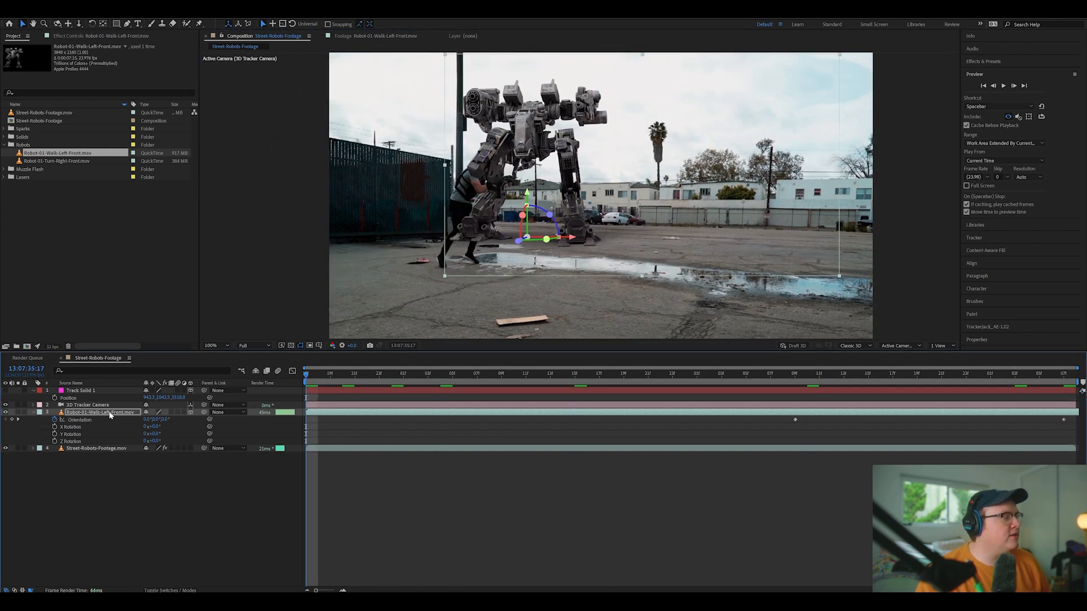
Flip the walking robot layer horizontally and shift it sideways to the right, checking its placement at the end of the shot
key("End")
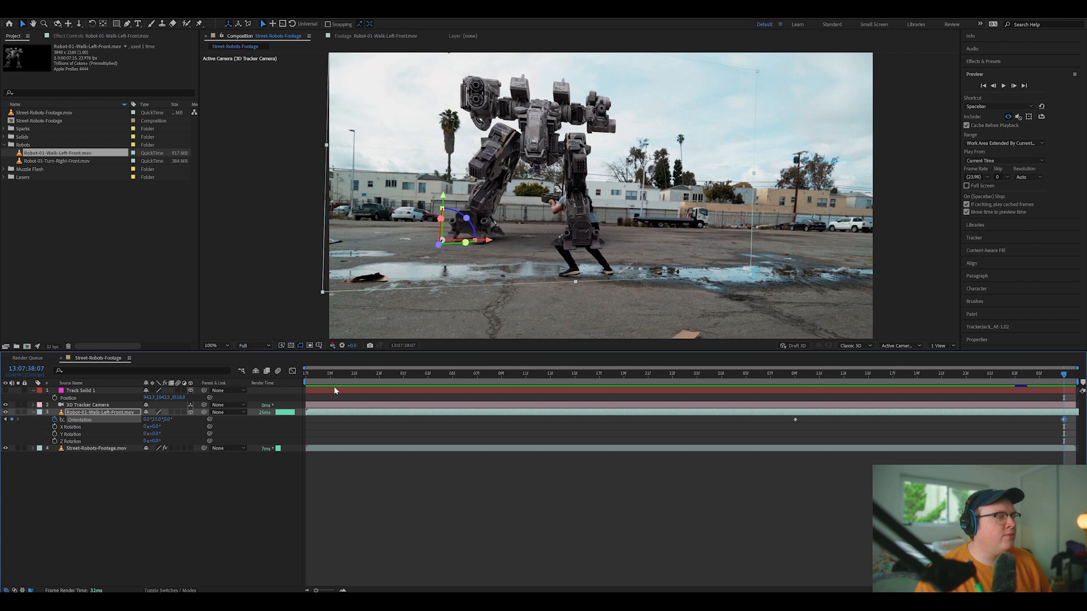
key("Home")
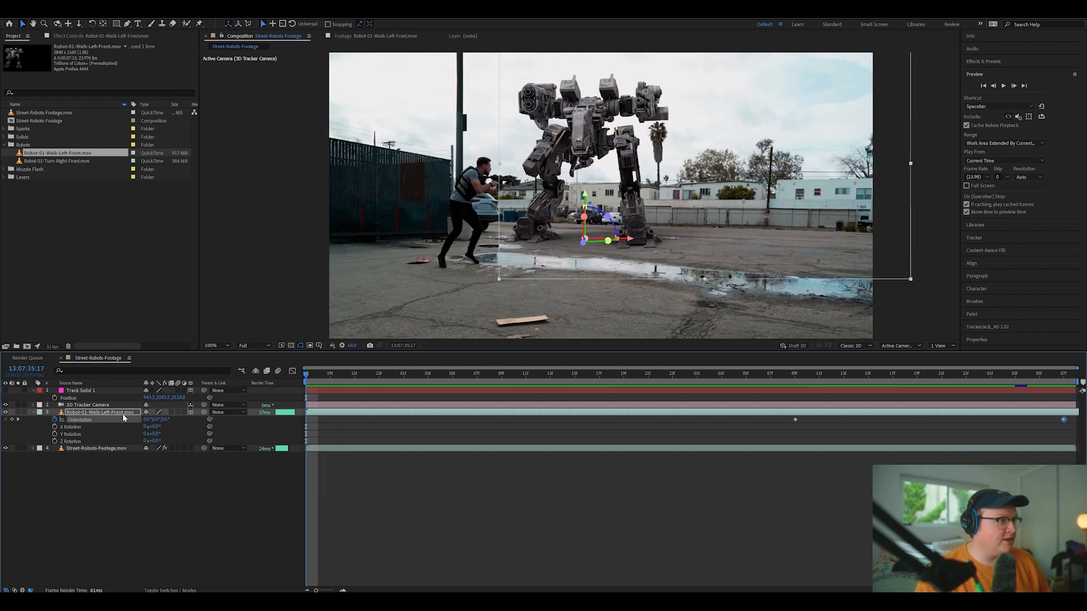
right_click(124, 416)
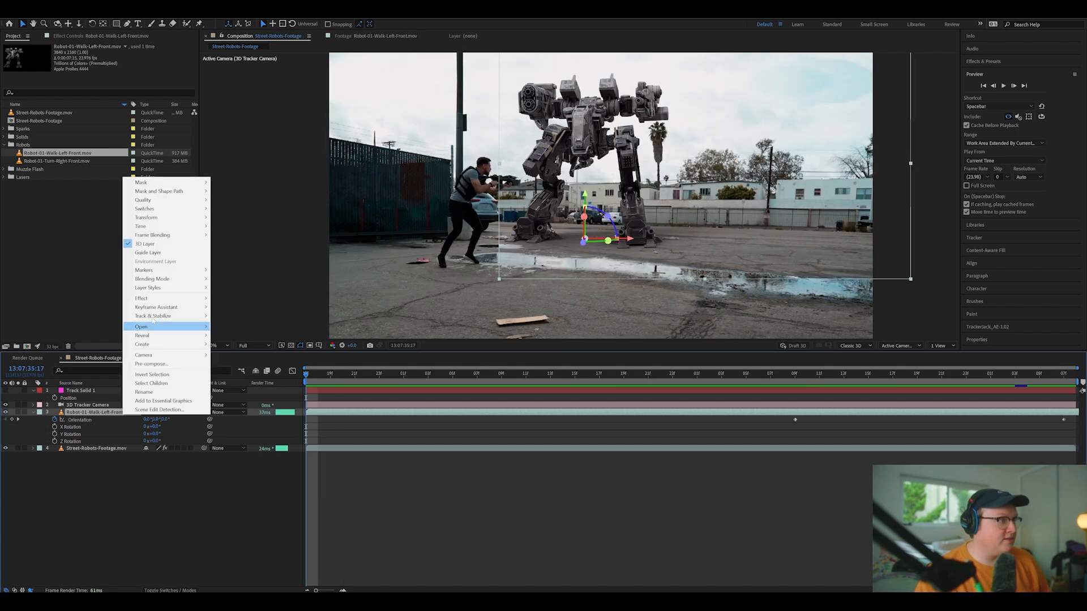
mouse_move(192, 217)
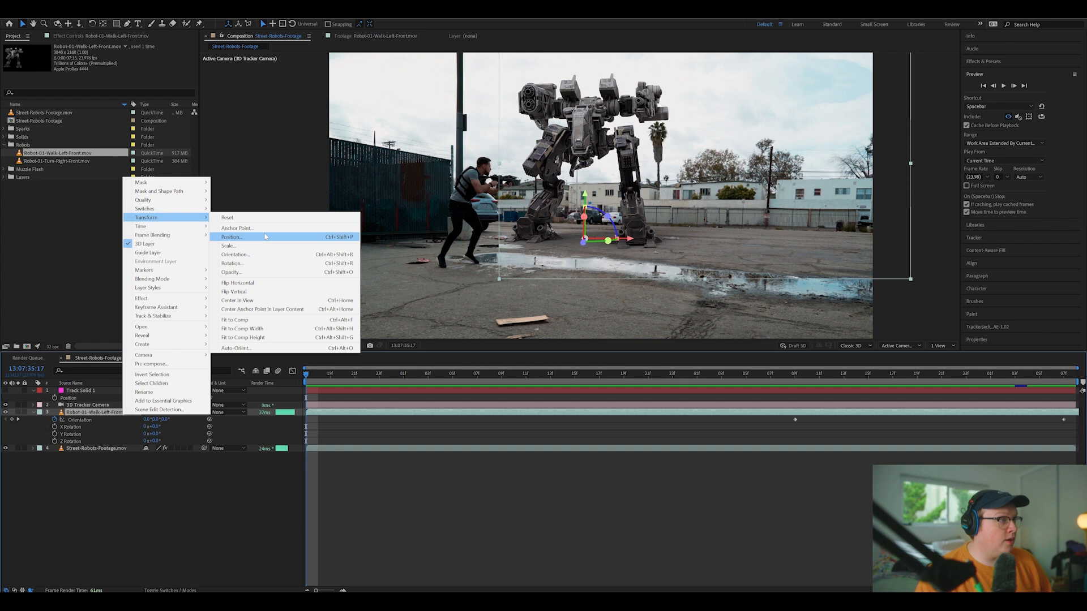
left_click(276, 283)
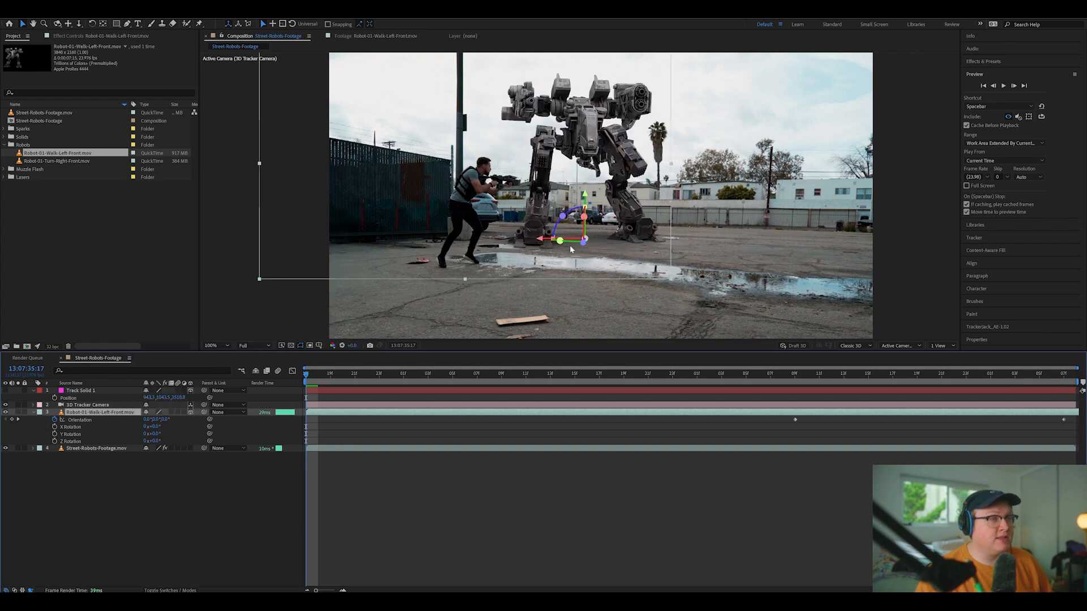
key("space")
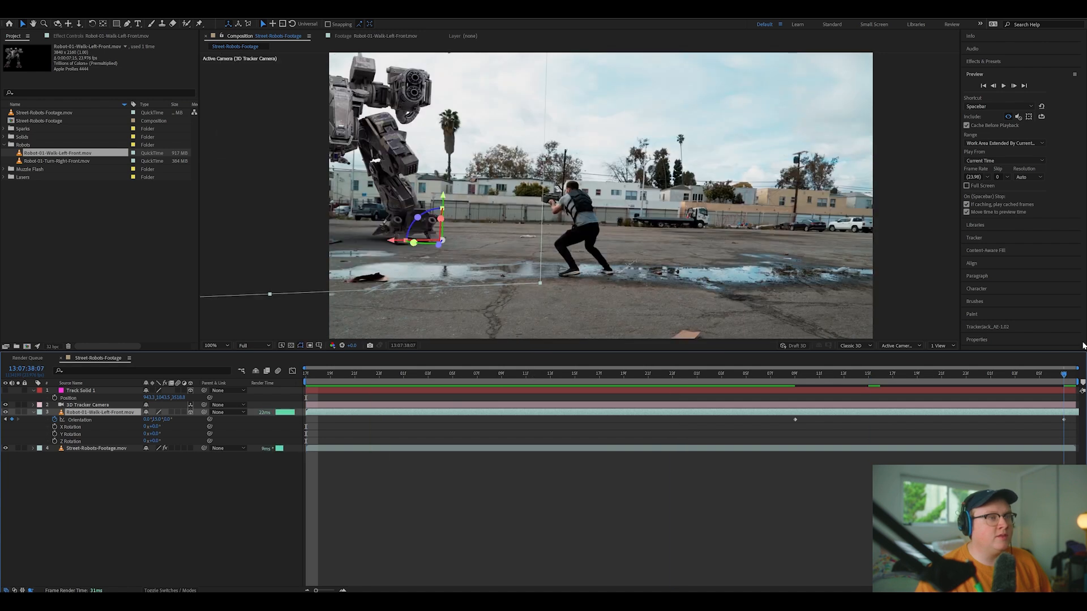
left_click_drag(398, 242, 506, 241)
Play and scrub the shot with both robots to examine where the actor passes in front of them
key("space")
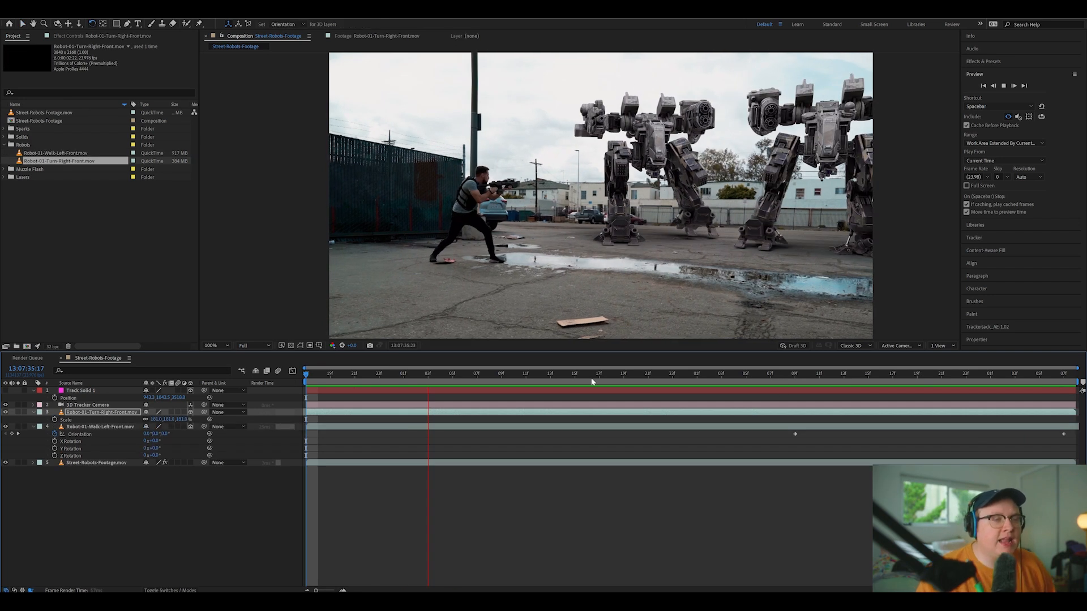
key("space")
left_click_drag(382, 379, 820, 383)
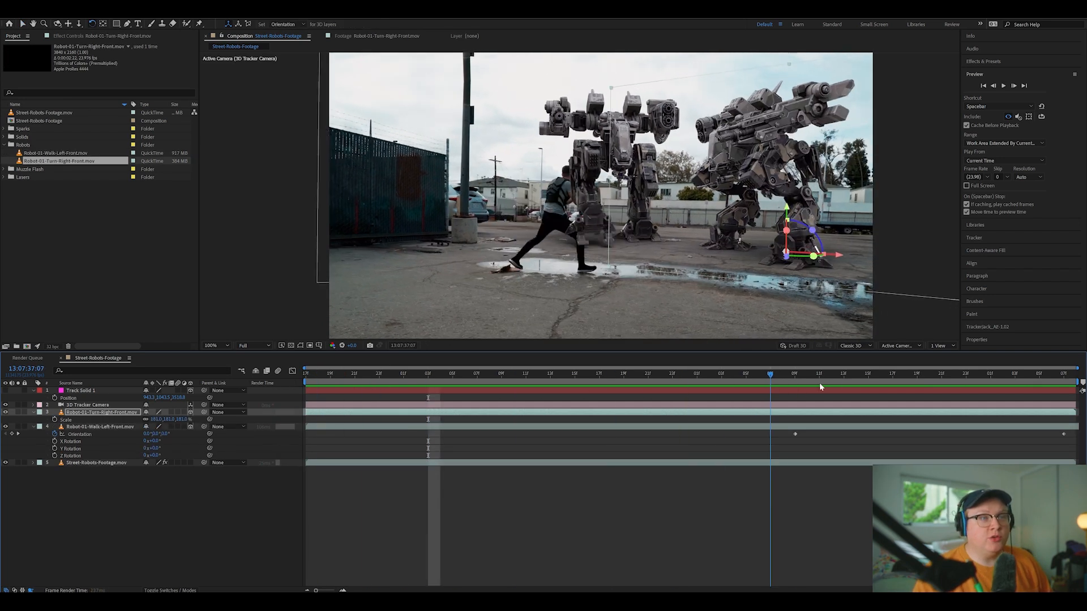
key("space")
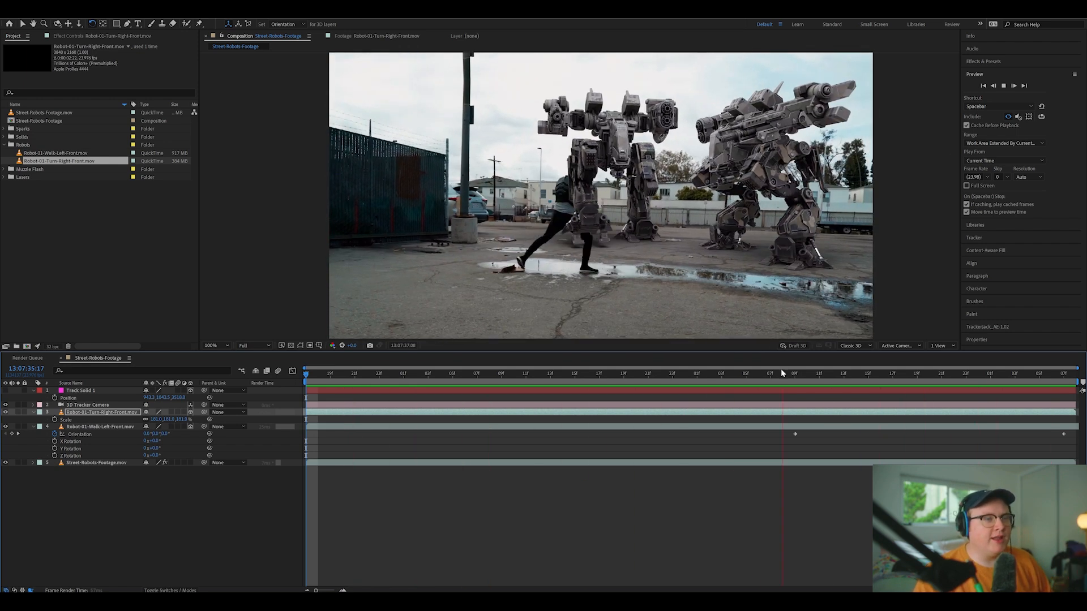
left_click(338, 496)
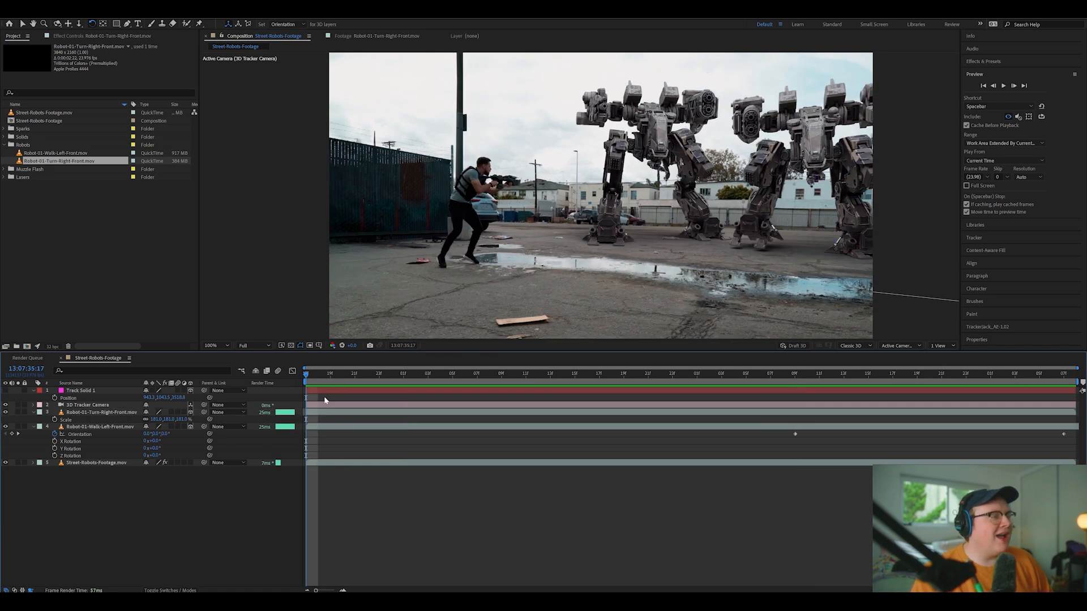
left_click_drag(331, 382, 783, 379)
key("space")
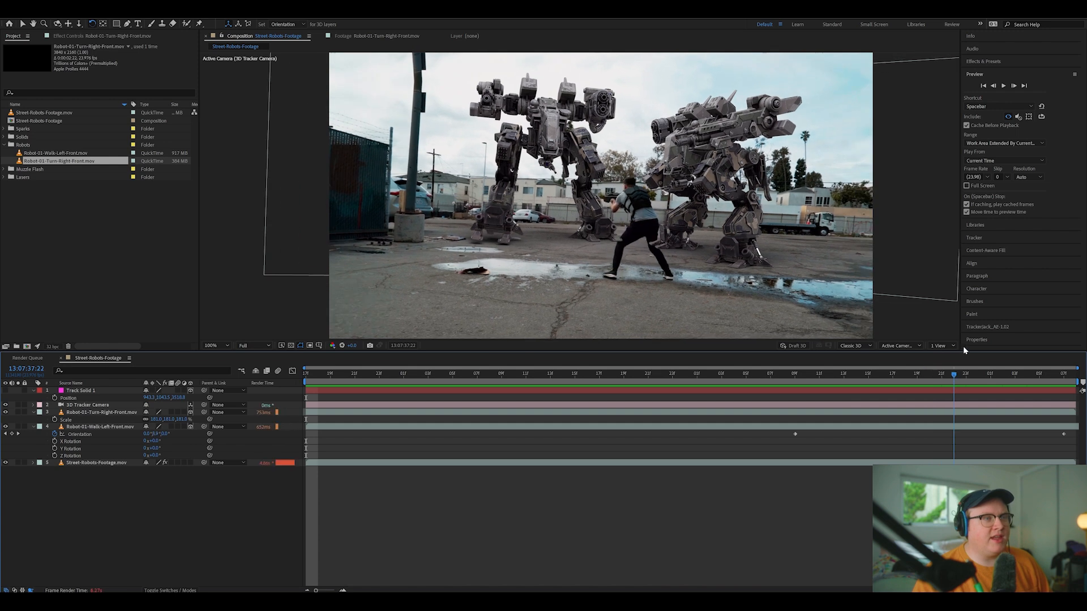
left_click_drag(1017, 341, 815, 359)
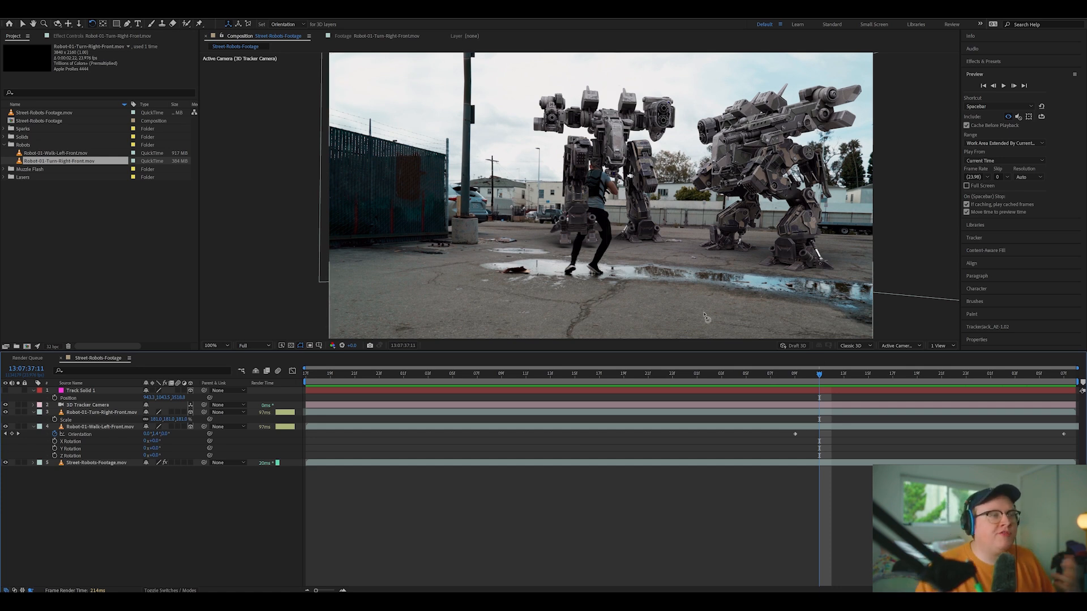
left_click_drag(809, 376, 707, 384)
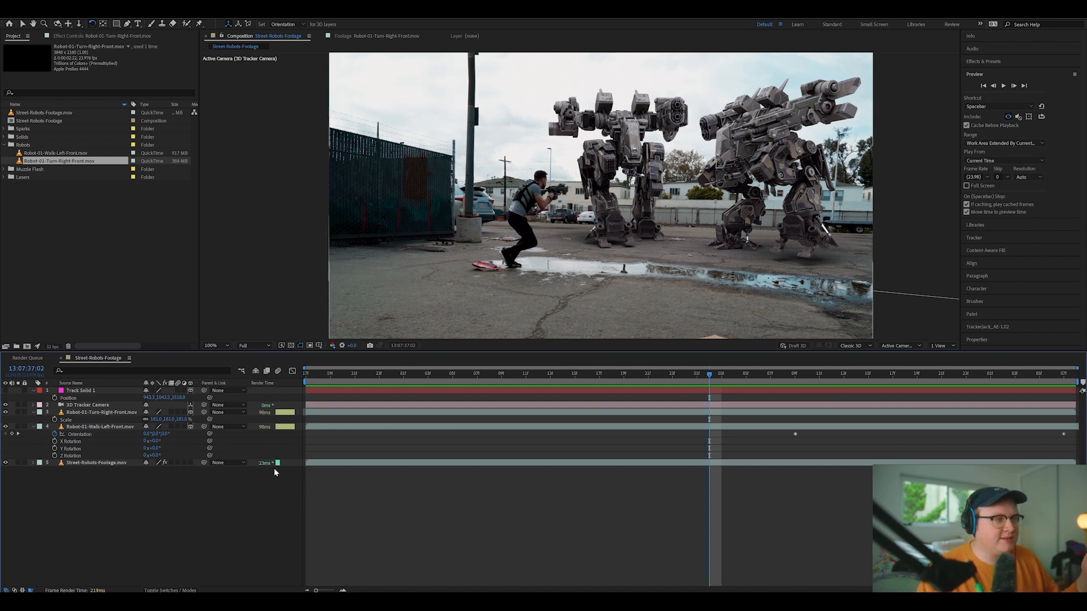
Duplicate the Street-Robots-Footage.mov layer, place the copy above both robot layers, and save the project
left_click(112, 464)
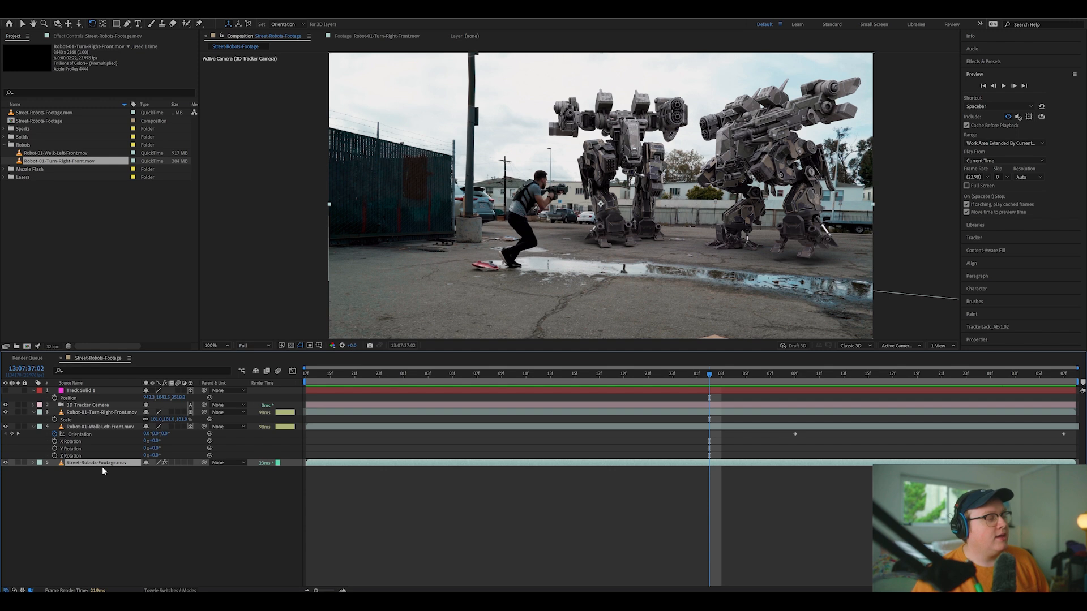
key("ctrl+d")
left_click_drag(102, 466, 119, 409)
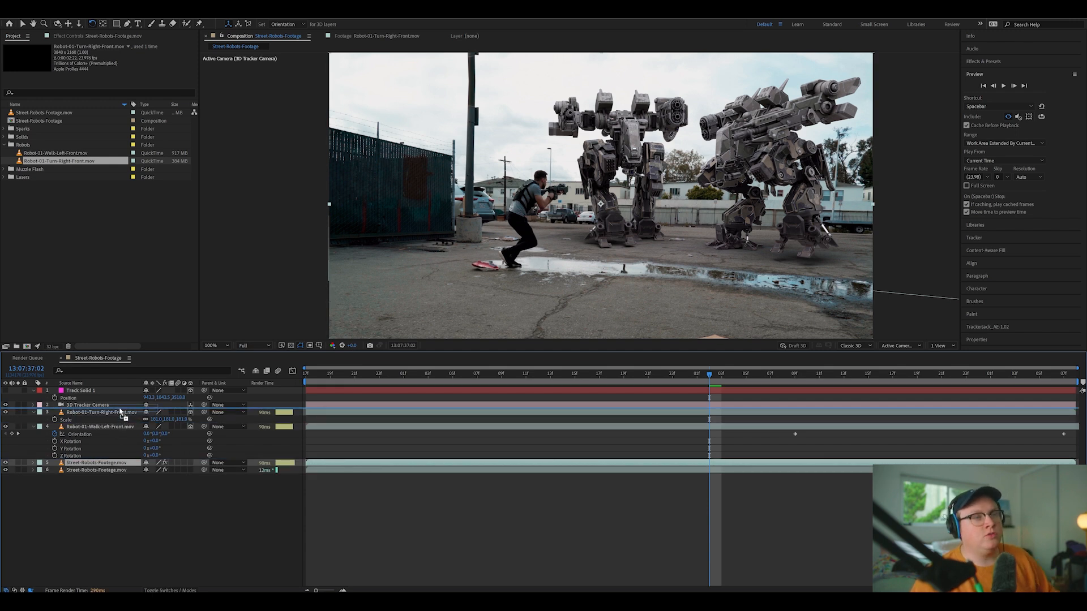
left_click_drag(119, 408, 120, 413)
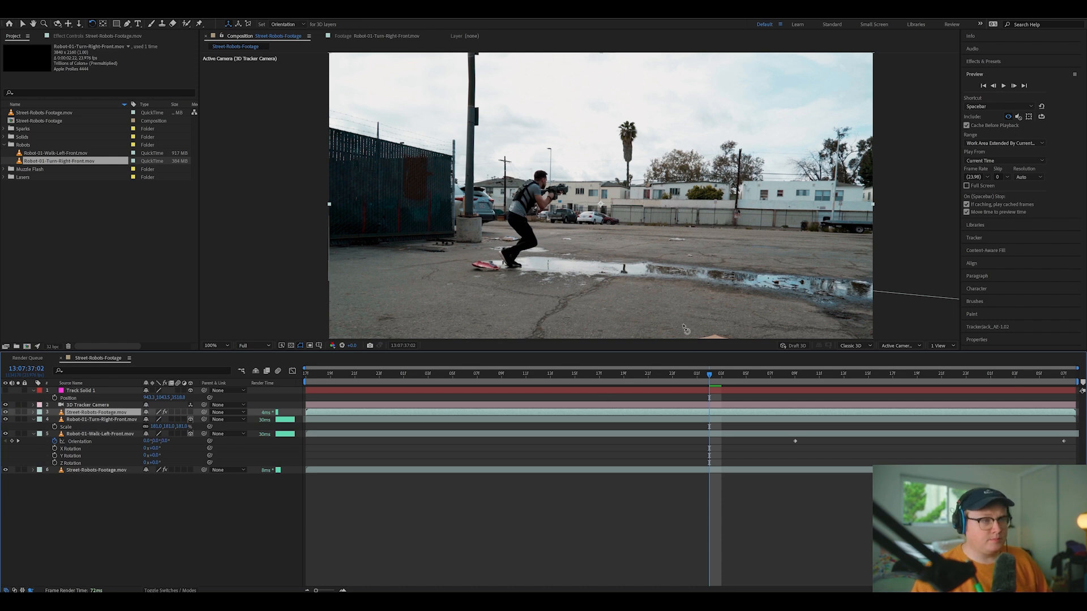
left_click_drag(707, 379, 274, 370)
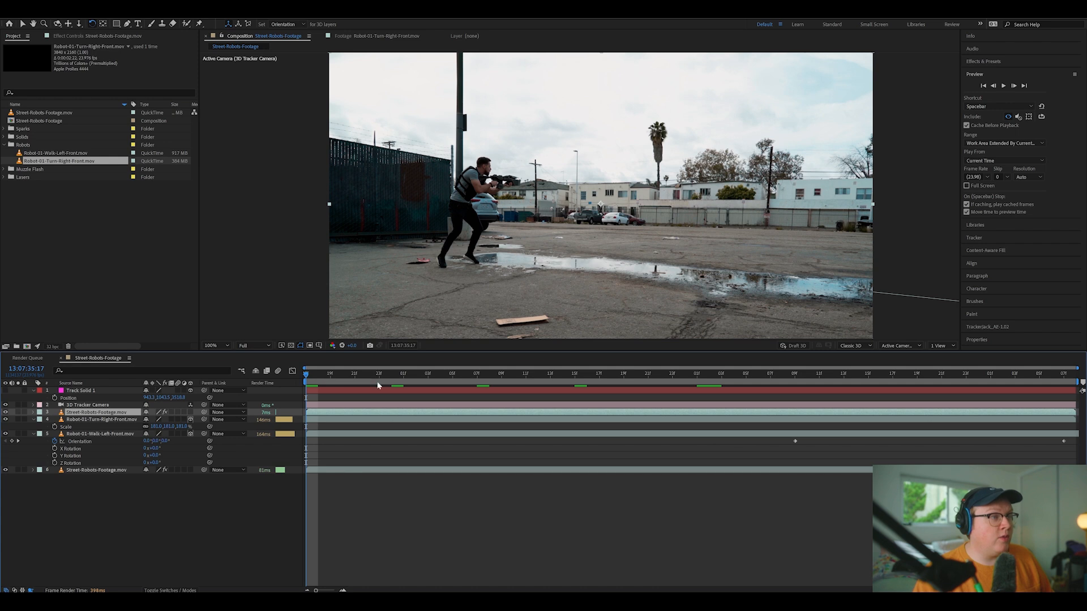
key("space")
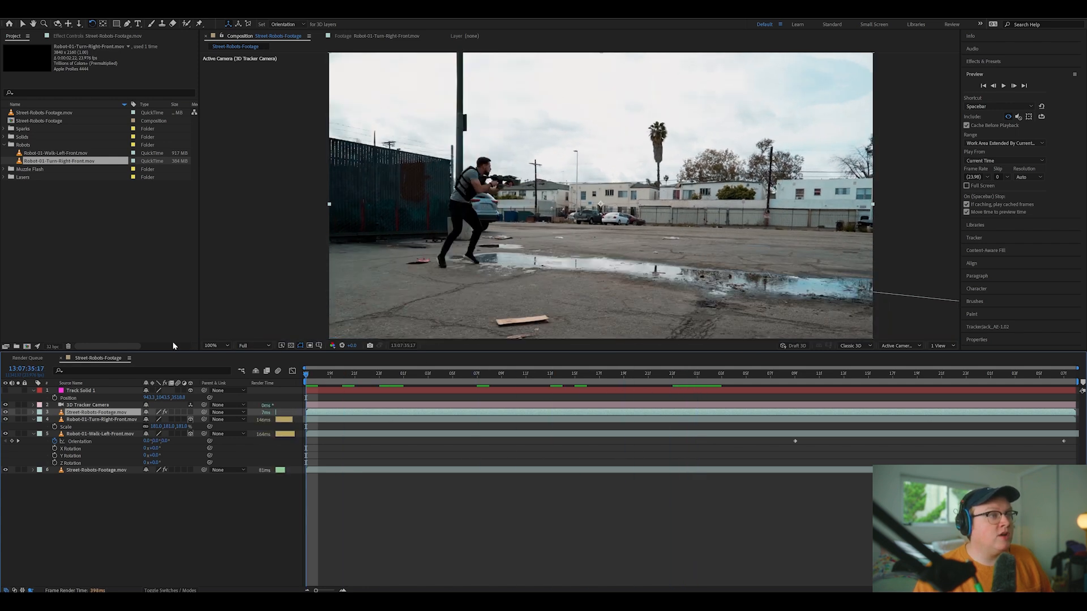
key("ctrl+s")
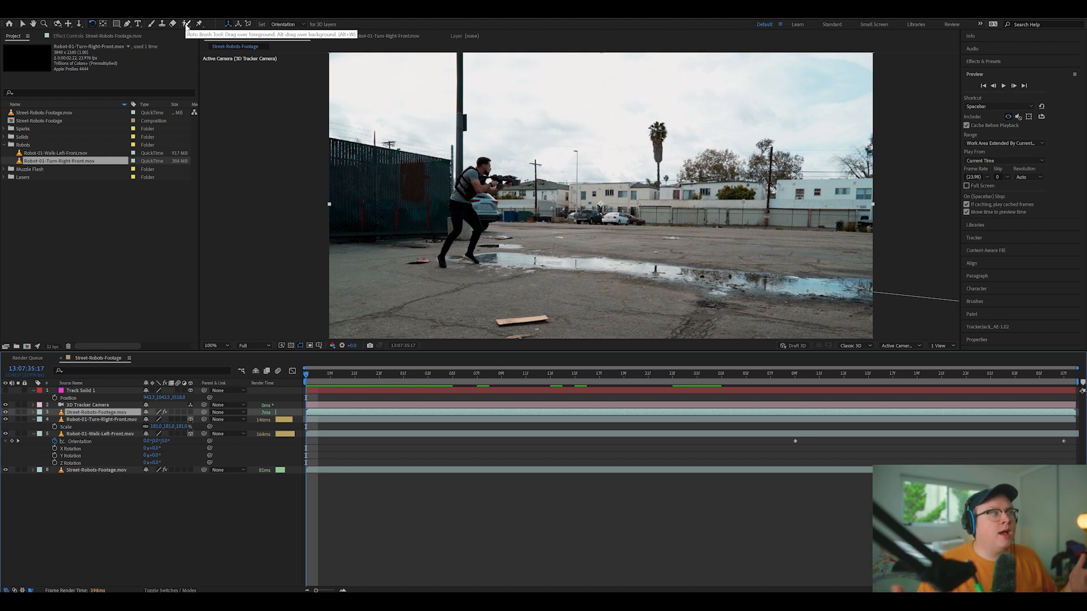
Paint a Roto Brush foreground stroke over the actor's head and torso on the duplicated footage layer at 13:07:35:17
left_click(186, 24)
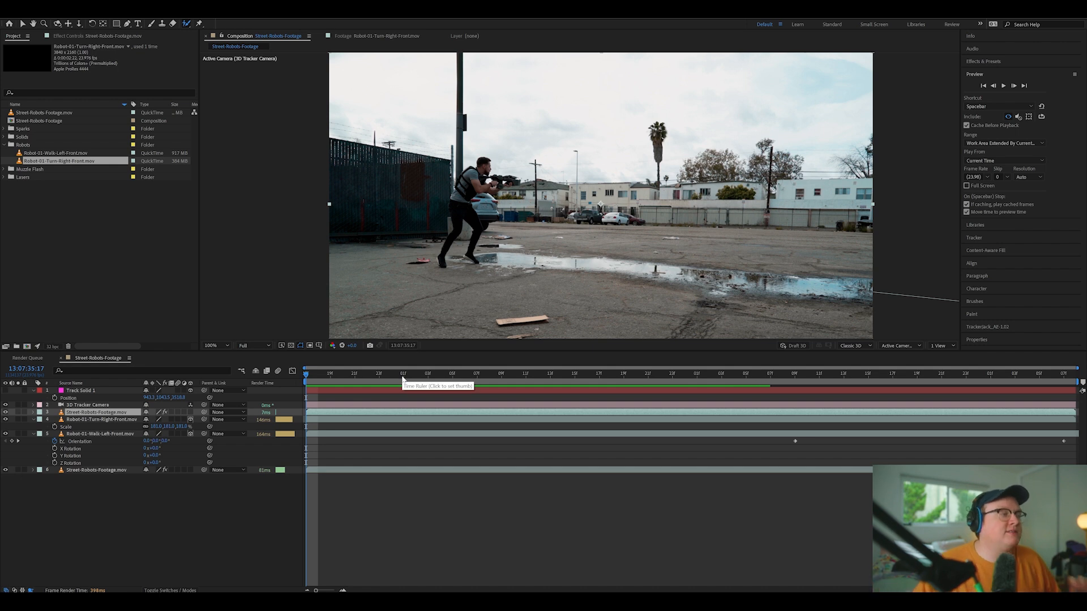
left_click(187, 24)
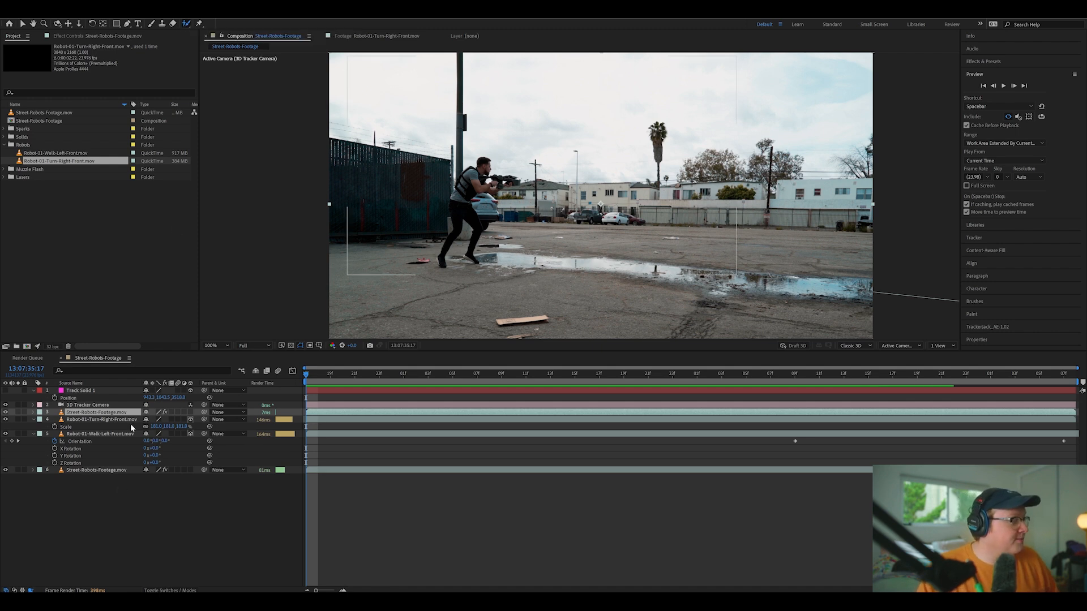
double_click(124, 413)
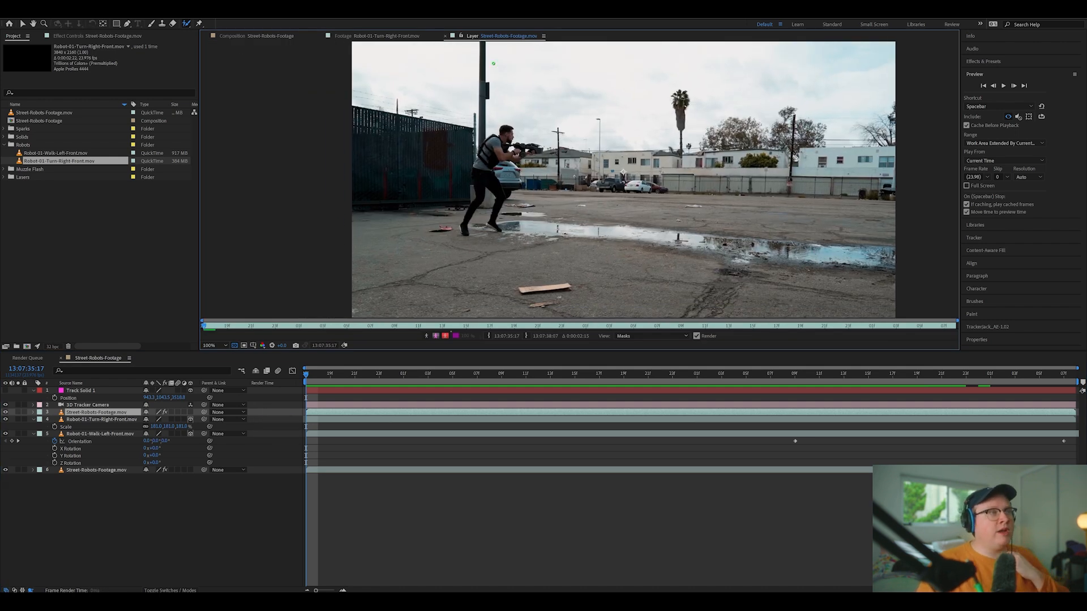
left_click_drag(543, 177, 588, 184)
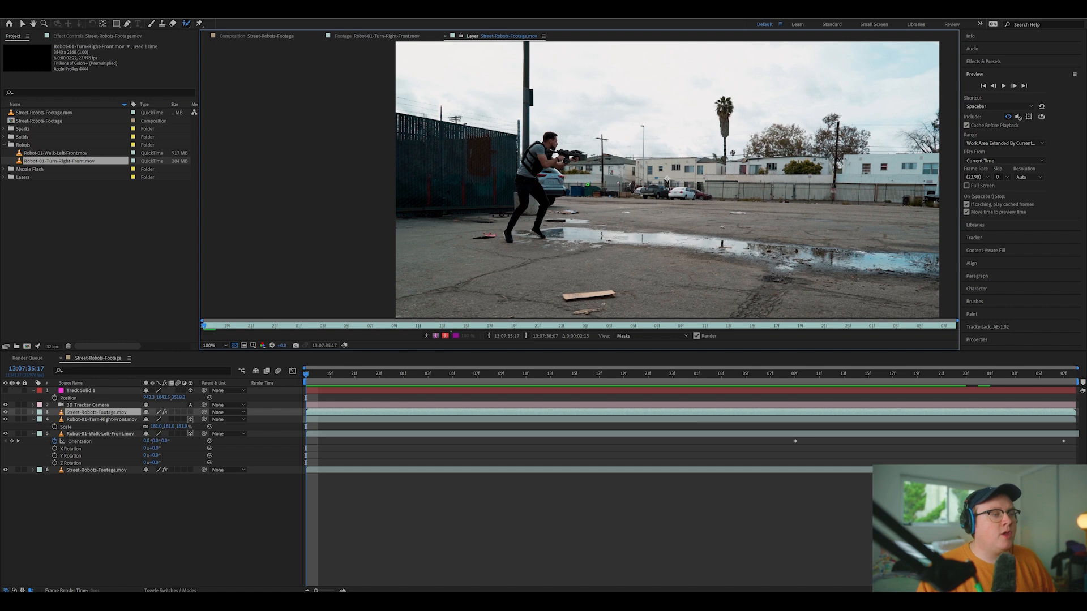
scroll(526, 165, "up", 1)
left_click_drag(543, 136, 567, 187)
scroll(571, 184, "up", 1)
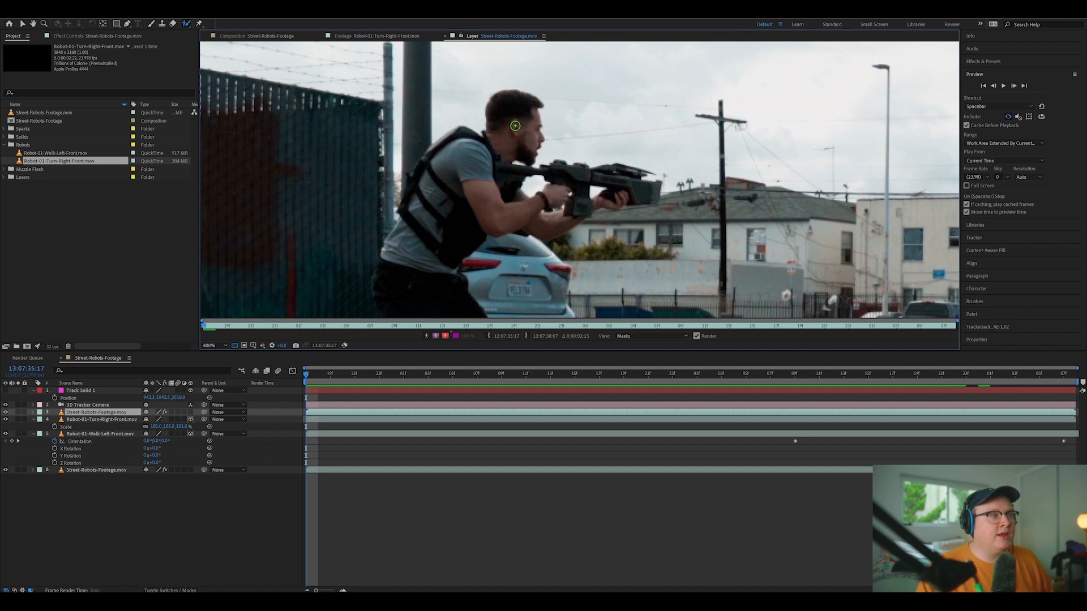
mouse_move(517, 116)
left_mouse_down()
mouse_move(505, 150)
mouse_move(474, 193)
left_mouse_up()
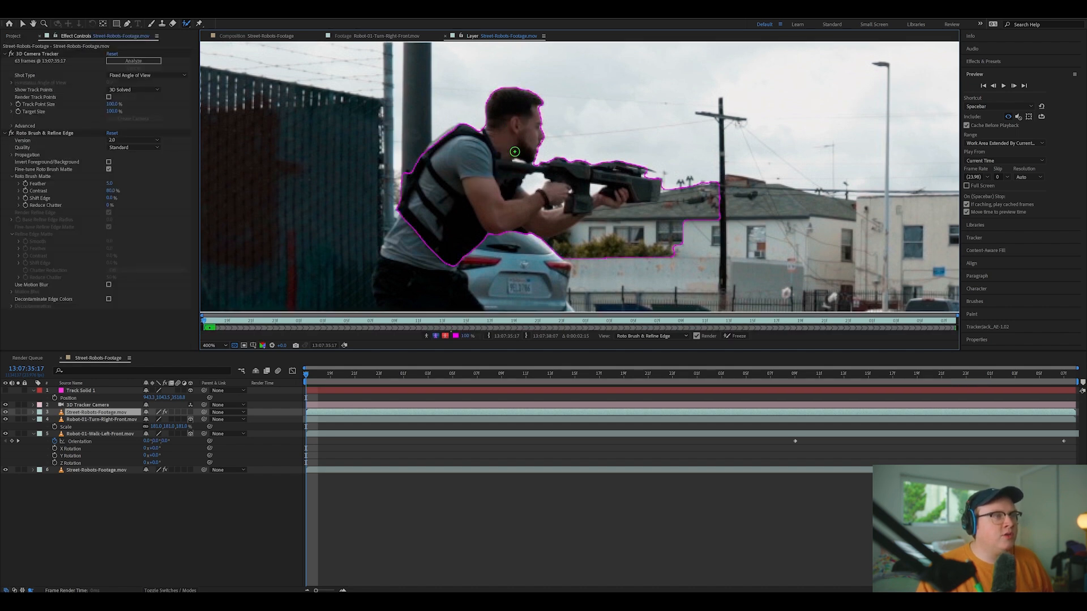
Extend the Roto Brush foreground selection down the actor's legs and over both shoes
scroll(520, 134, "down", 5)
mouse_move(502, 116)
left_mouse_down()
mouse_move(488, 141)
mouse_move(499, 178)
mouse_move(543, 226)
mouse_move(583, 66)
left_mouse_up()
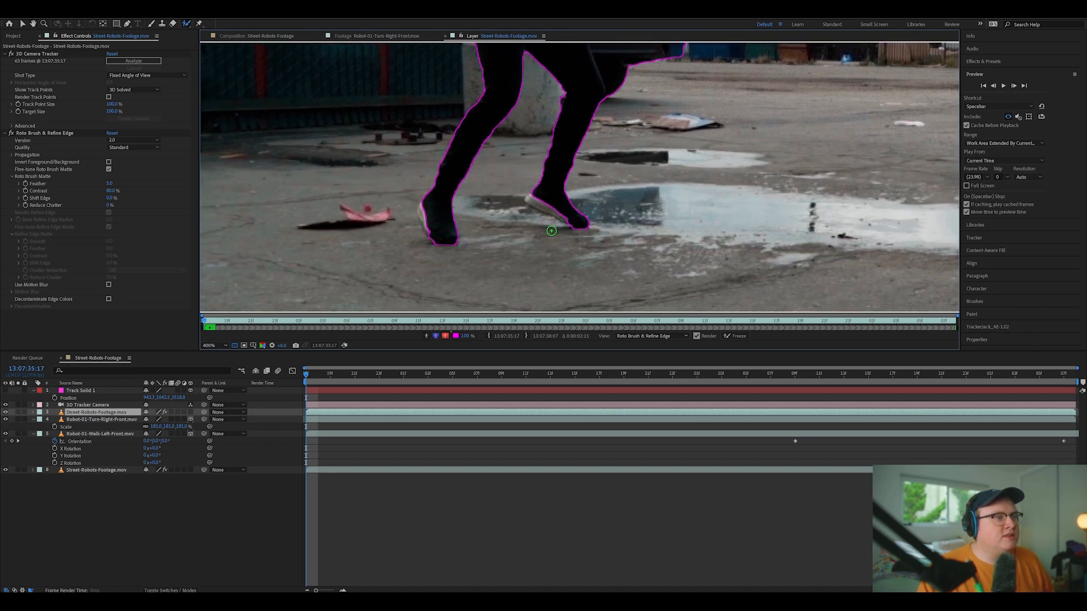
left_click_drag(538, 196, 567, 218)
mouse_move(426, 205)
left_mouse_down()
mouse_move(439, 228)
mouse_move(426, 209)
left_mouse_up()
Raise the layer view's exposure and inspect the matte outline around the actor from shoes to rifle
left_click_drag(581, 134, 572, 326)
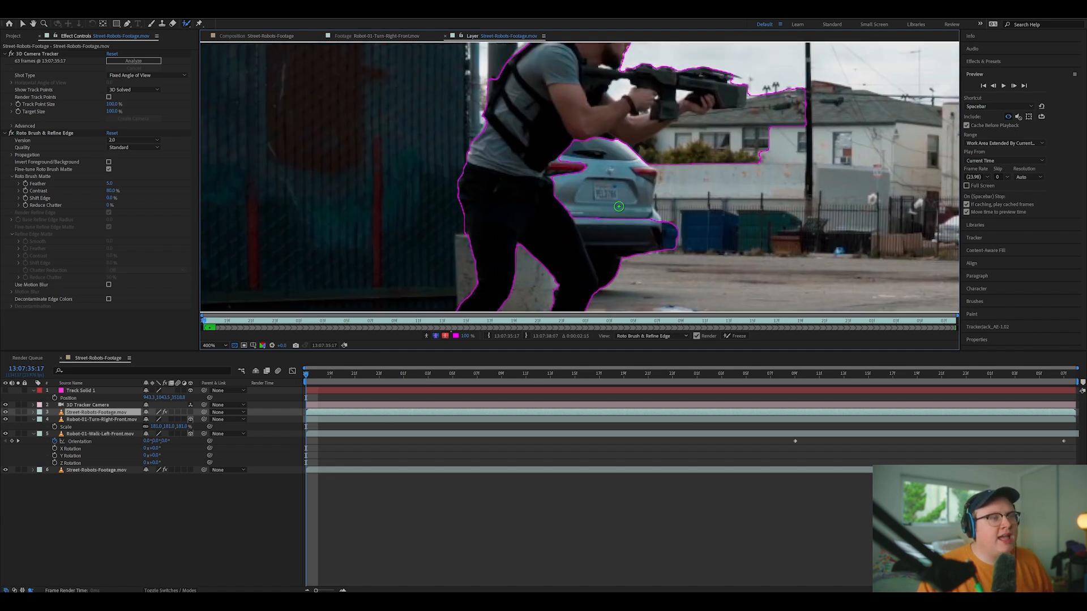
left_click_drag(633, 220, 634, 187)
left_click_drag(635, 131, 597, 231)
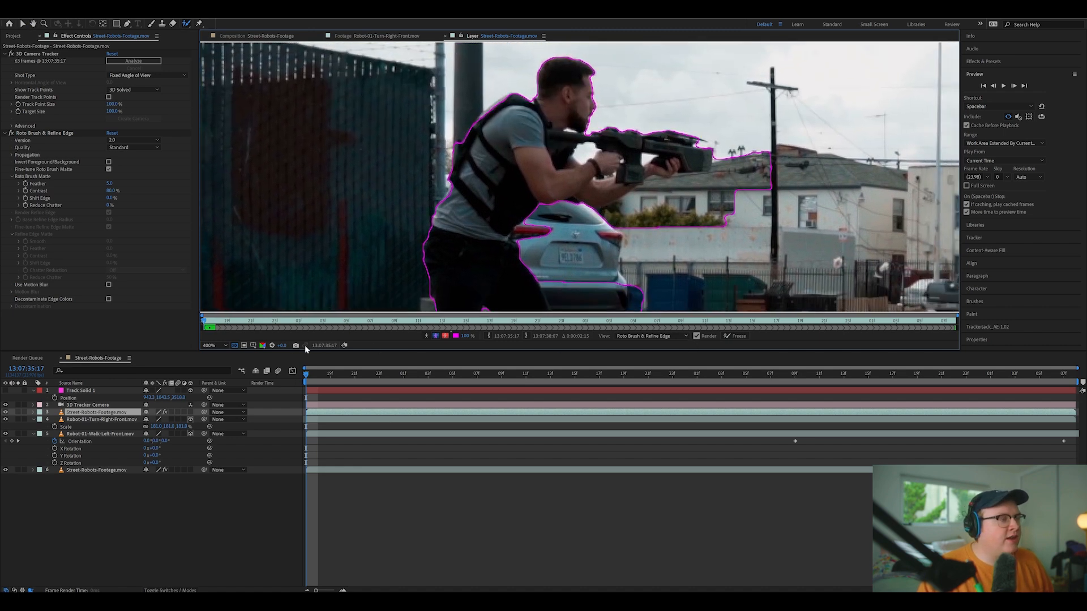
left_click_drag(281, 346, 399, 345)
left_click_drag(627, 224, 673, 108)
left_click_drag(652, 193, 658, 129)
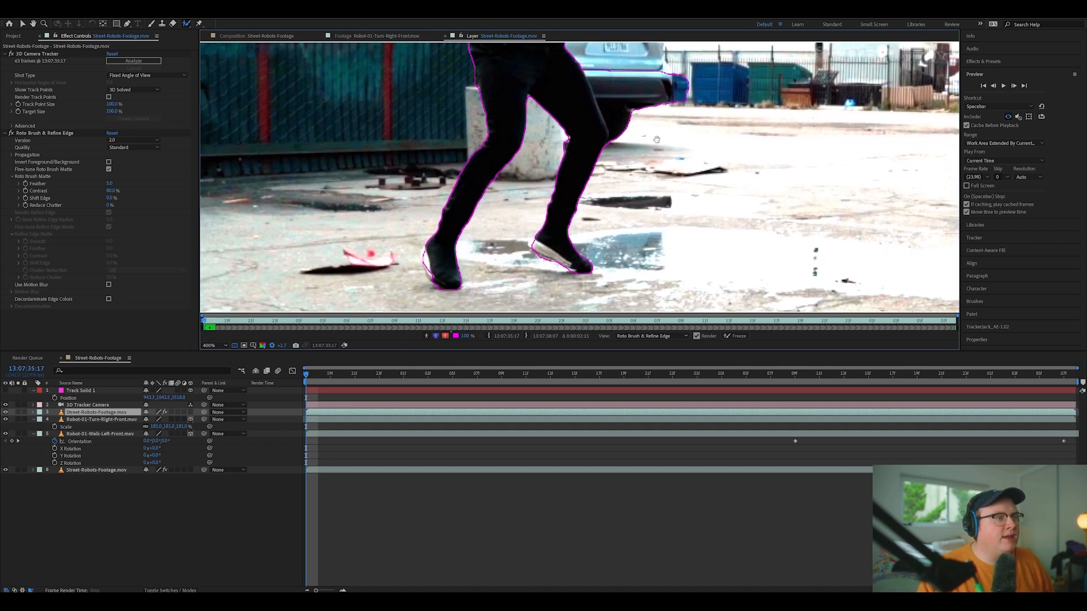
left_click_drag(589, 170, 580, 260)
left_click_drag(618, 96, 616, 217)
left_click_drag(668, 170, 619, 223)
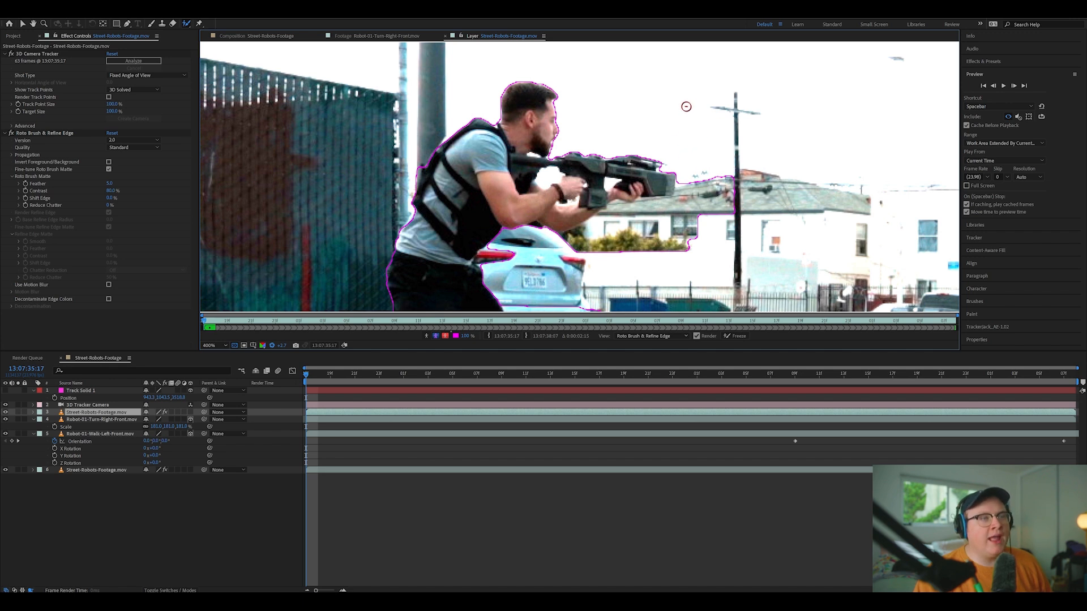
Refine the matte around the rifle and forearms, excluding the building and the background gaps between the arms and the rifle
mouse_move(687, 173)
left_mouse_down()
mouse_move(684, 213)
mouse_move(709, 176)
mouse_move(681, 229)
mouse_move(569, 261)
left_mouse_up()
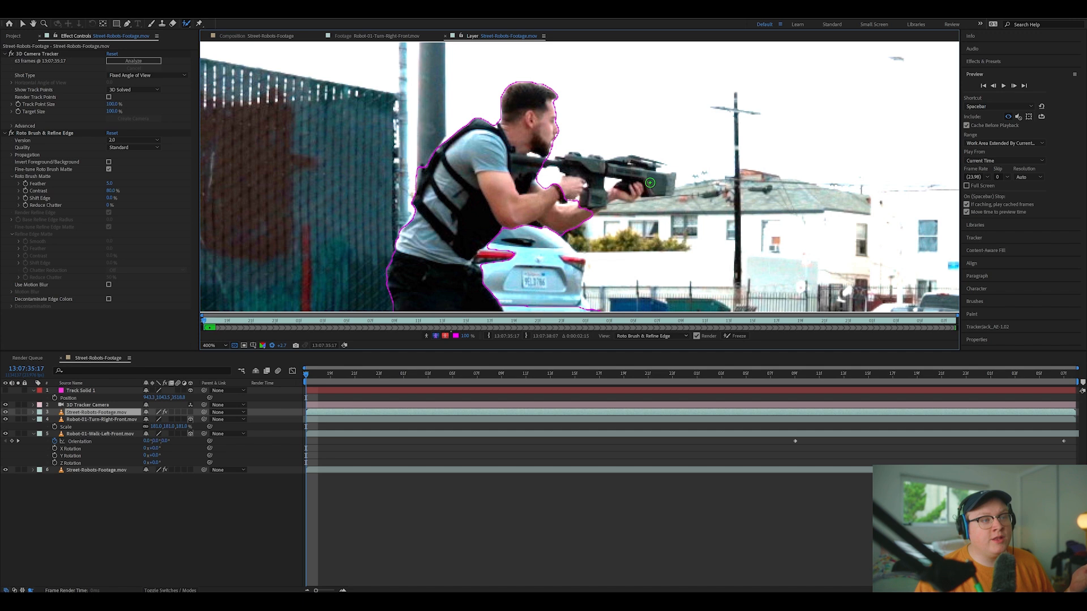
mouse_move(580, 211)
left_mouse_down()
mouse_move(646, 180)
mouse_move(573, 176)
left_mouse_up()
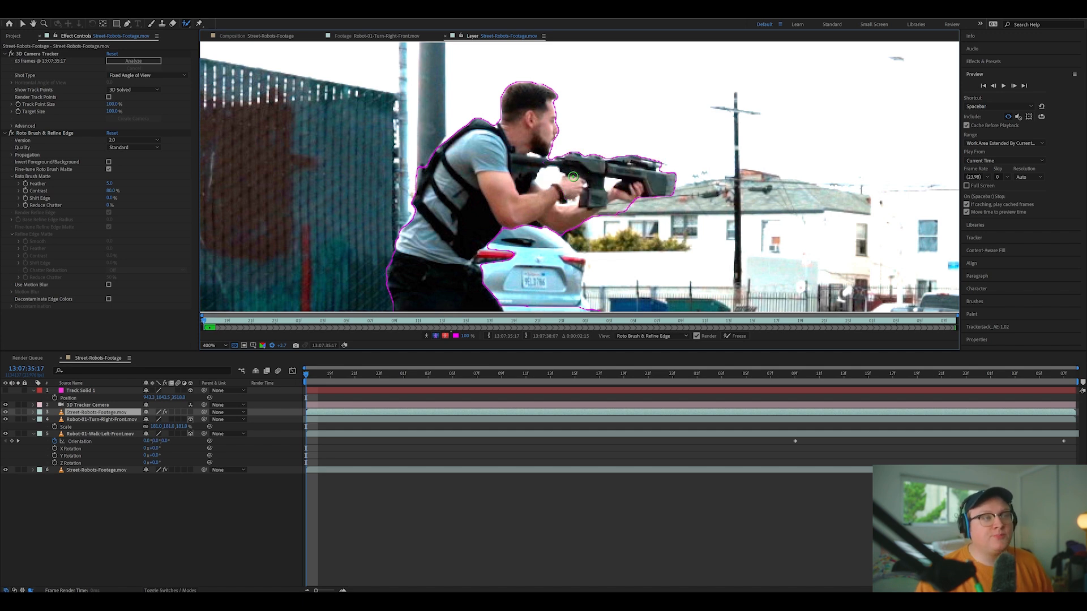
left_click_drag(629, 214, 601, 224)
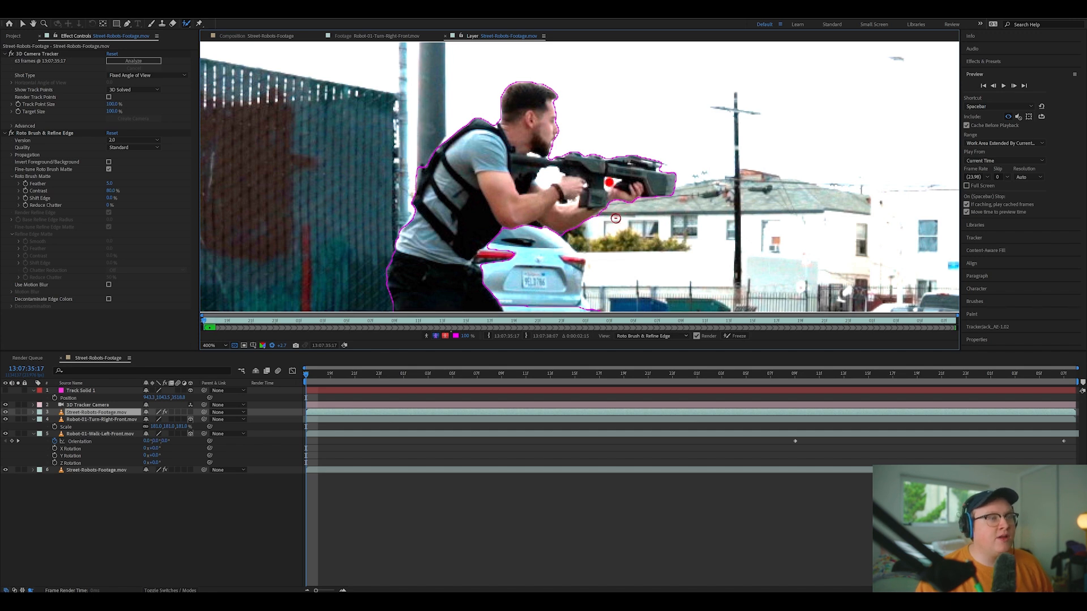
left_click(544, 178, "alt")
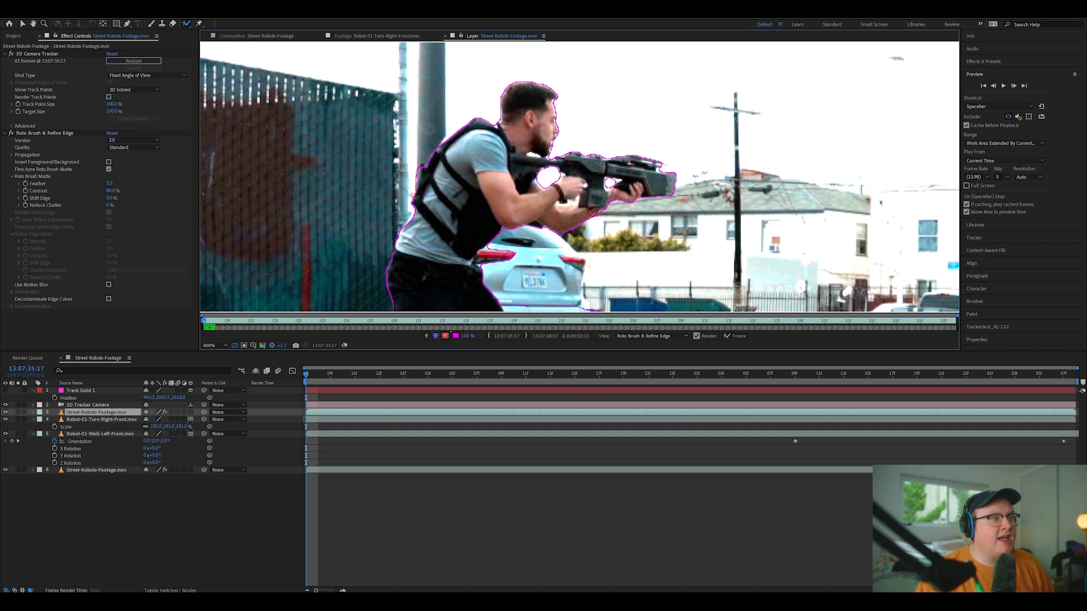
Exclude the parked car's bumper and wheel from the Roto Brush matte beside the actor's legs
left_click_drag(534, 268, 632, 137)
left_click_drag(562, 104, 571, 116)
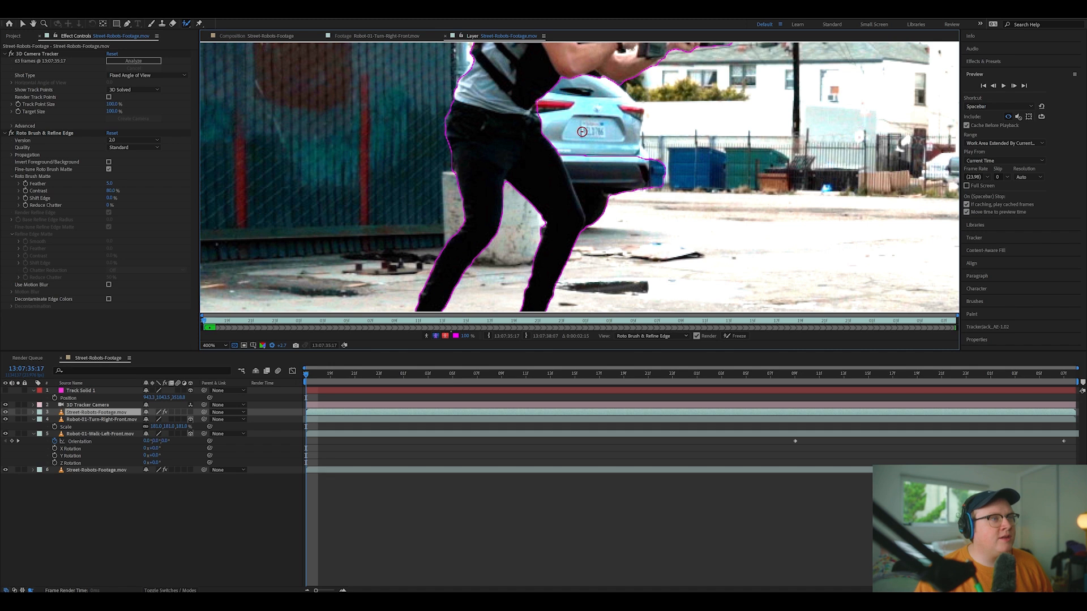
left_click_drag(629, 151, 646, 207)
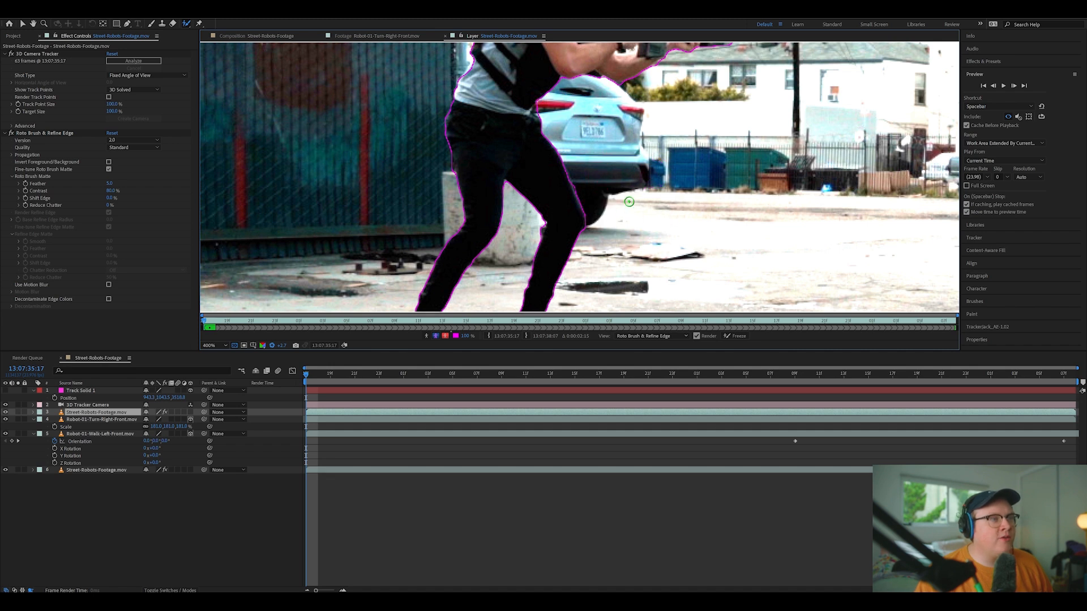
Paint a Roto Brush background stroke over the fence just behind the actor's upper back
scroll(628, 196, "down", 1)
scroll(628, 197, "down", 3)
scroll(629, 197, "up", 3)
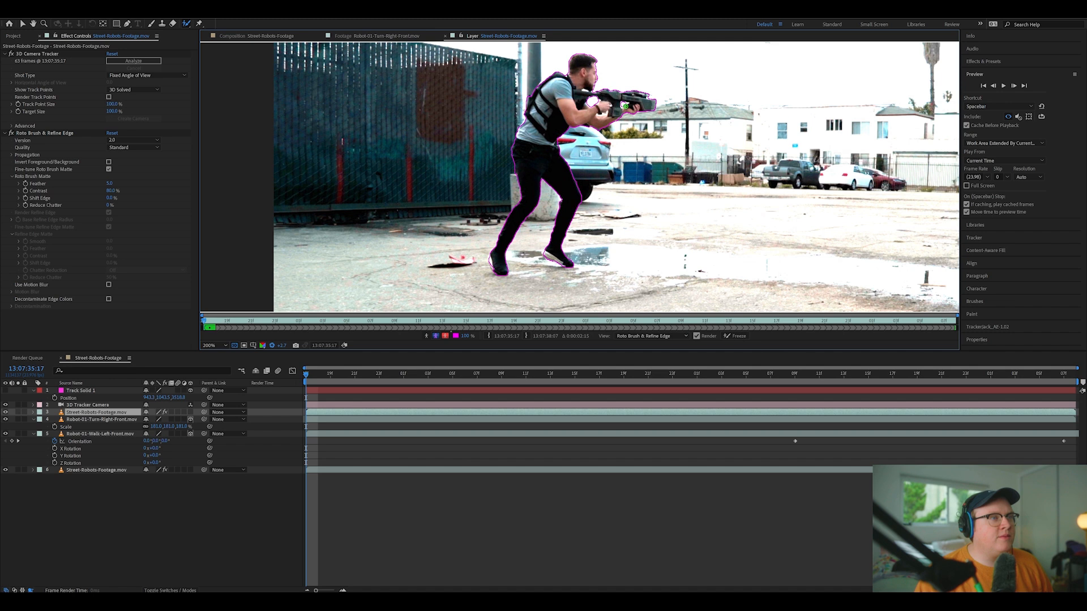
scroll(638, 111, "up", 2)
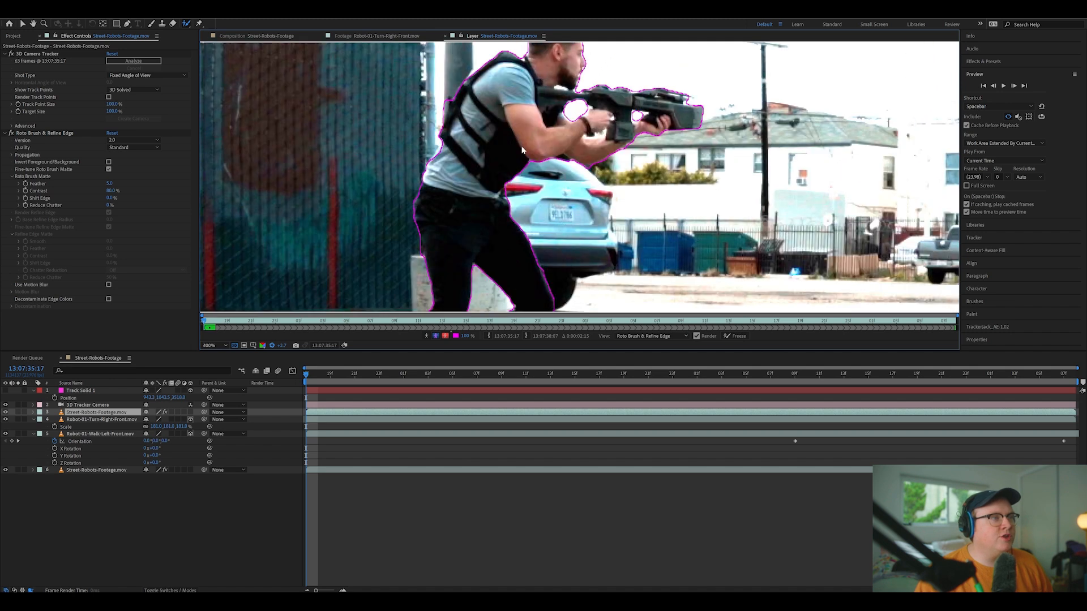
left_click_drag(561, 140, 557, 156)
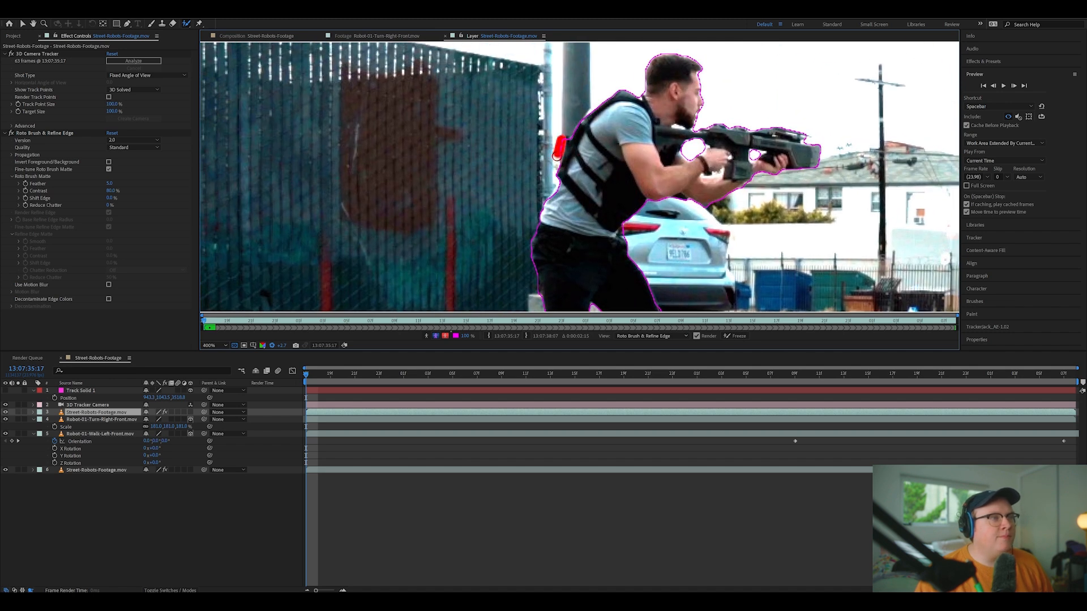
mouse_move(744, 176)
left_mouse_down()
mouse_move(687, 173)
mouse_move(635, 198)
left_mouse_up()
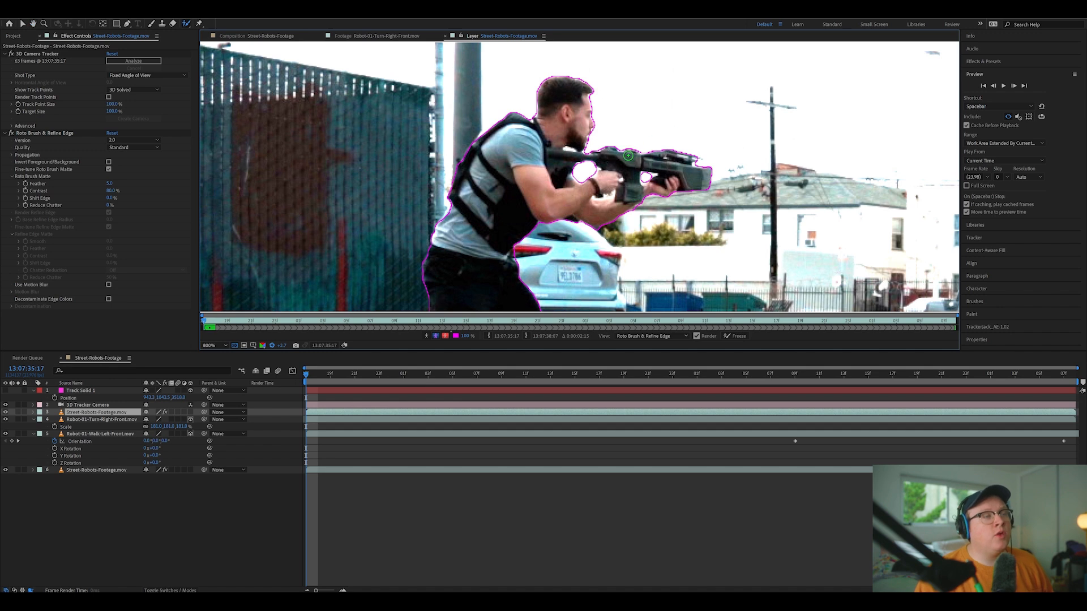
Reduce the Roto Brush size and exclude the small background gap below the wrist, between the forearm and rifle grip
scroll(628, 155, "up", 3)
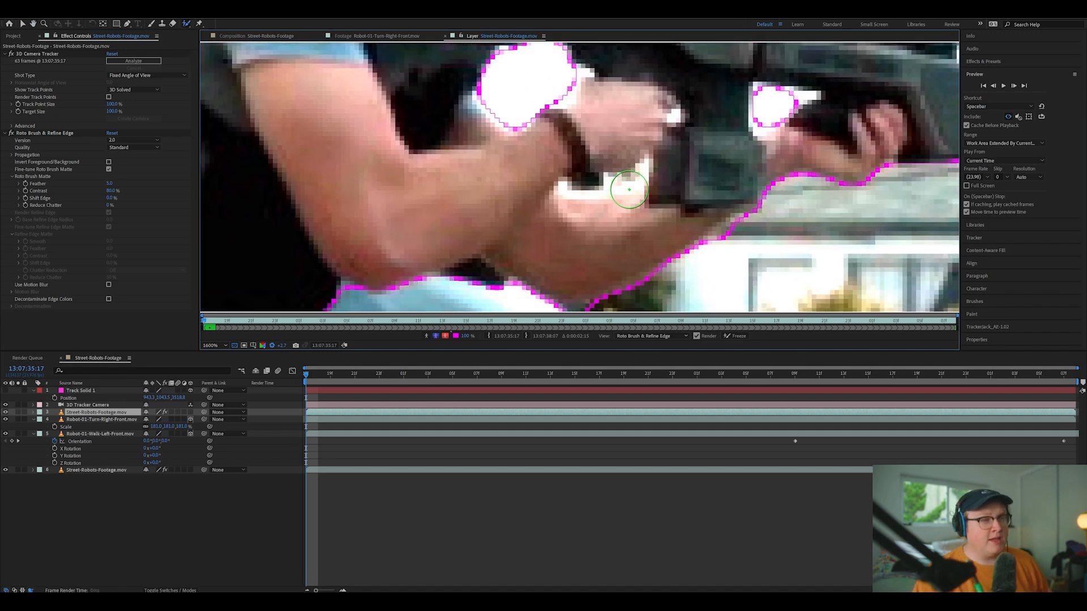
mouse_move(630, 184)
left_mouse_down("ctrl")
mouse_move(968, 184)
mouse_move(629, 184)
mouse_move(560, 196)
left_mouse_up("ctrl")
key("comma")
key("comma")
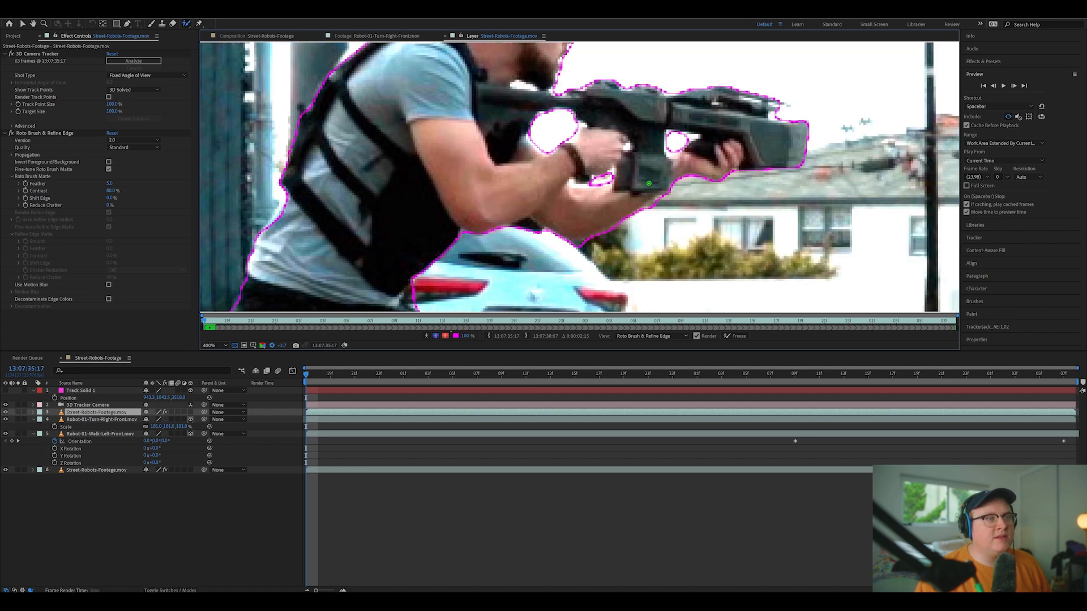
Exclude the remaining sliver of background between the underside of the rifle and the actor's front hand
key("comma")
left_click_drag(612, 180, 614, 158)
key("period")
key("period")
key("period")
key("comma")
key("comma")
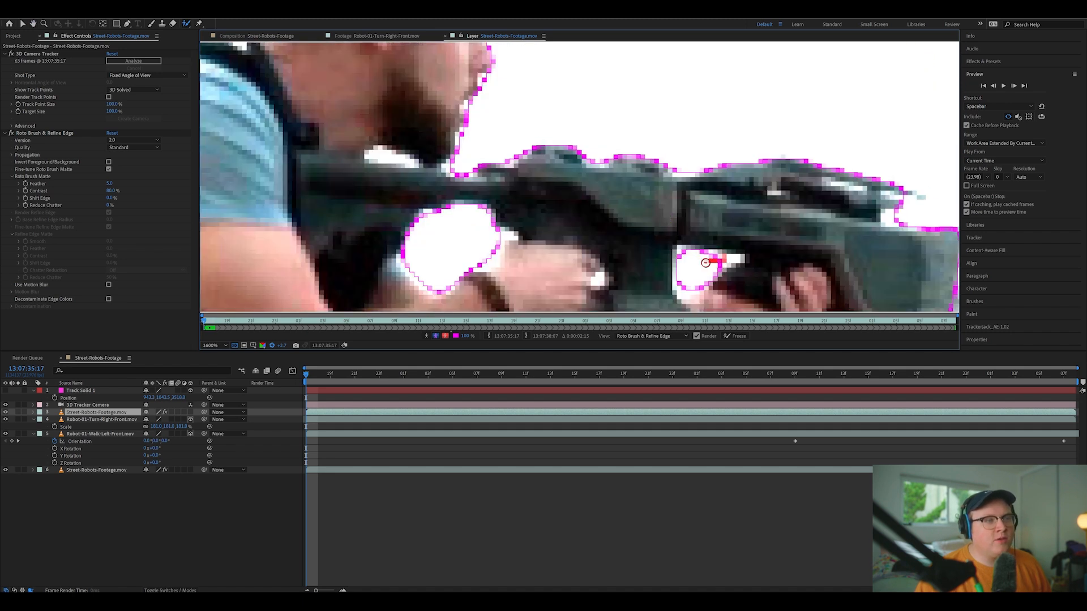
key("comma")
key("comma")
left_click_drag(612, 180, 599, 154)
key("period")
key("comma")
key("period")
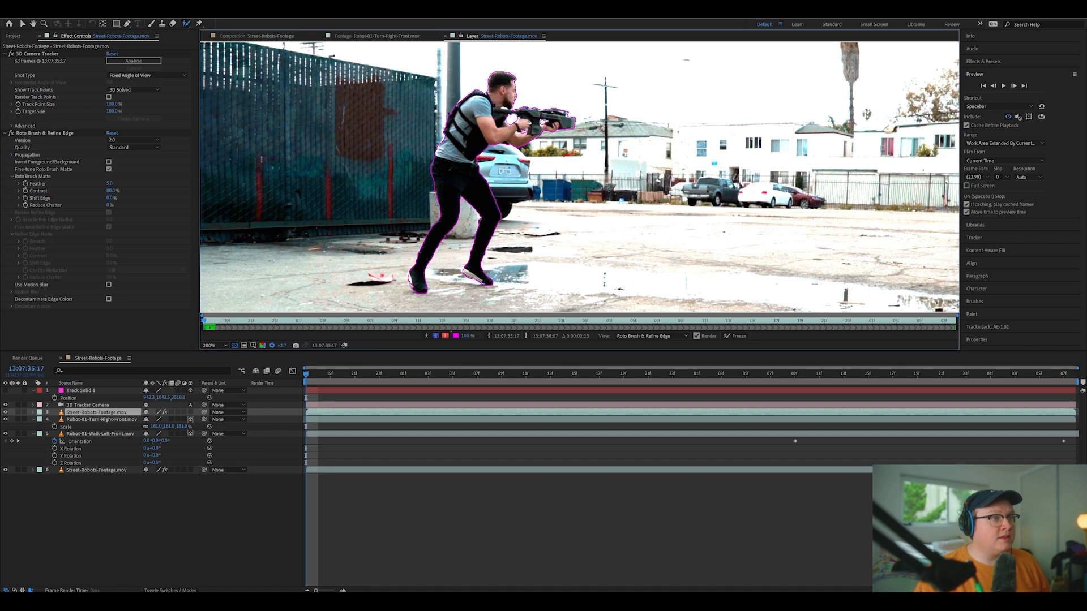
Reveal the layer's Roto Brush strokes in the timeline and propagate the matte frame by frame to 13:07:36:10
key("e")
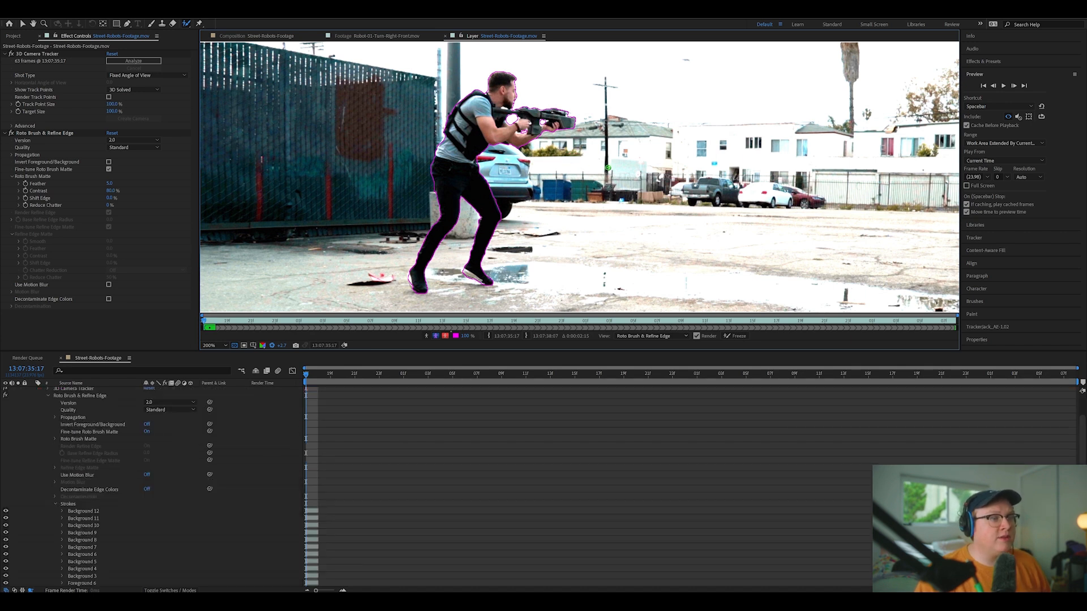
left_click_drag(635, 161, 639, 167)
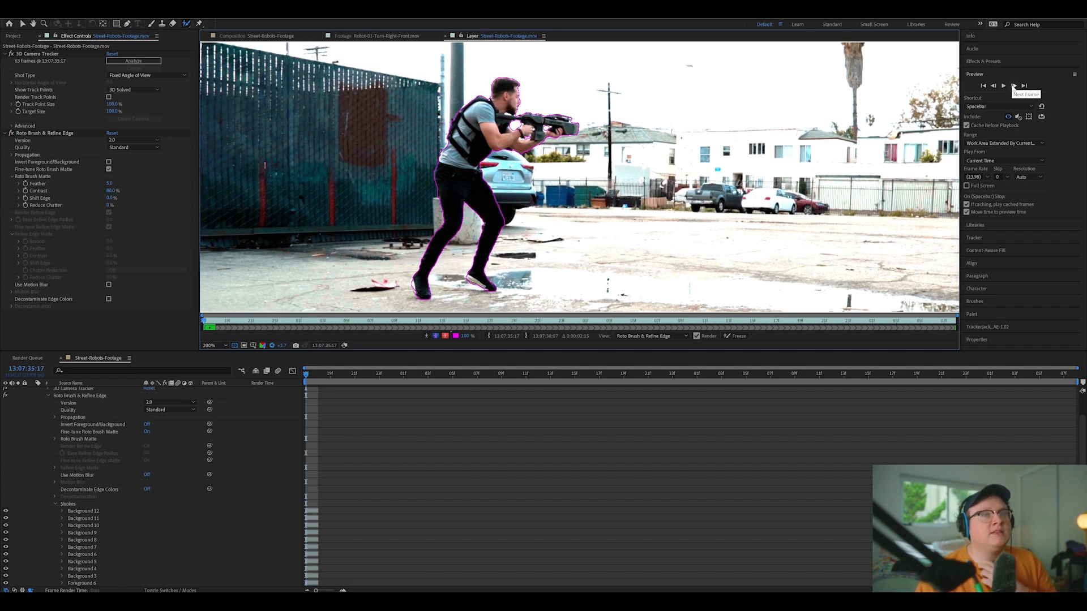
left_click(985, 77)
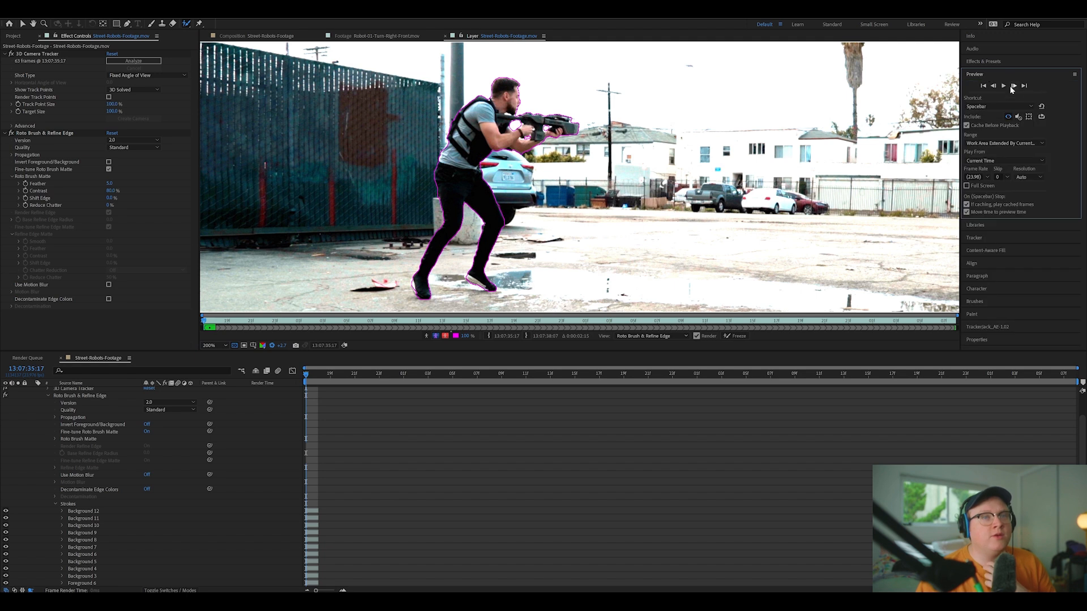
left_click(1013, 86)
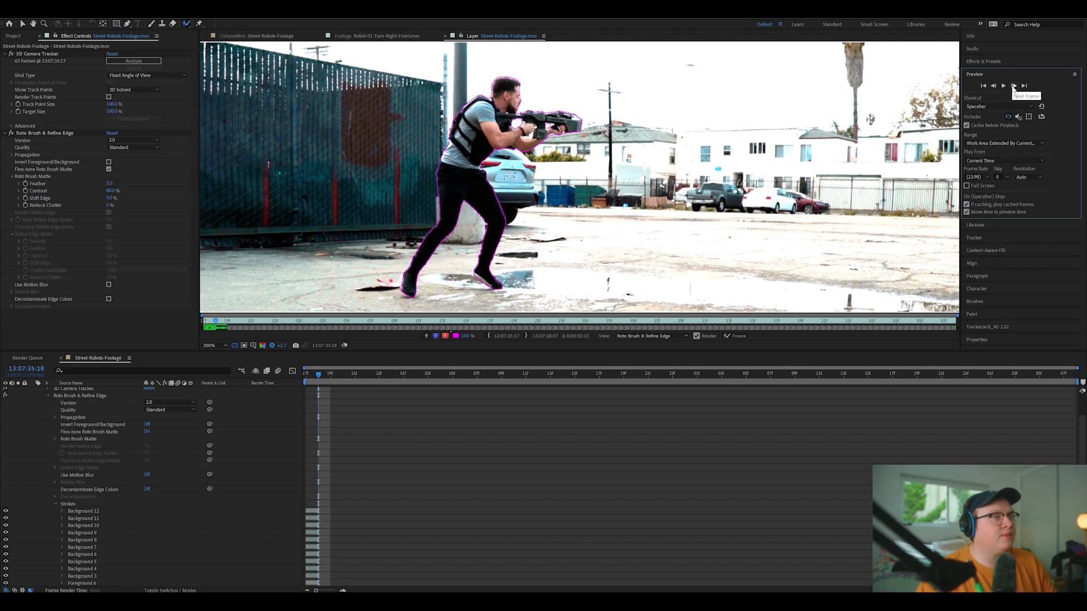
left_click(1013, 87)
left_click(1012, 86)
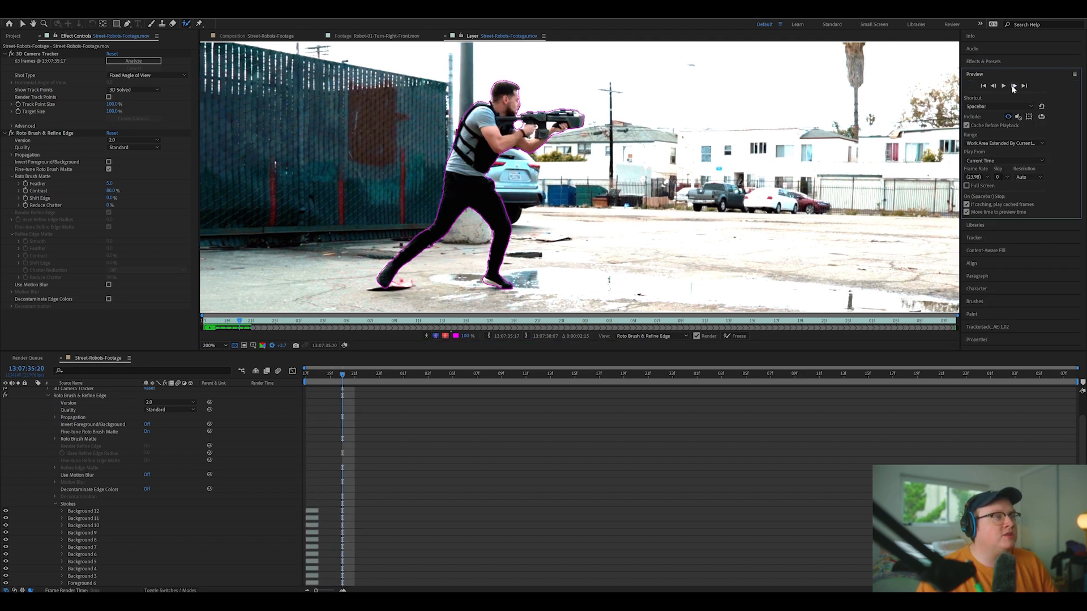
left_click(1013, 87)
left_click(1013, 87)
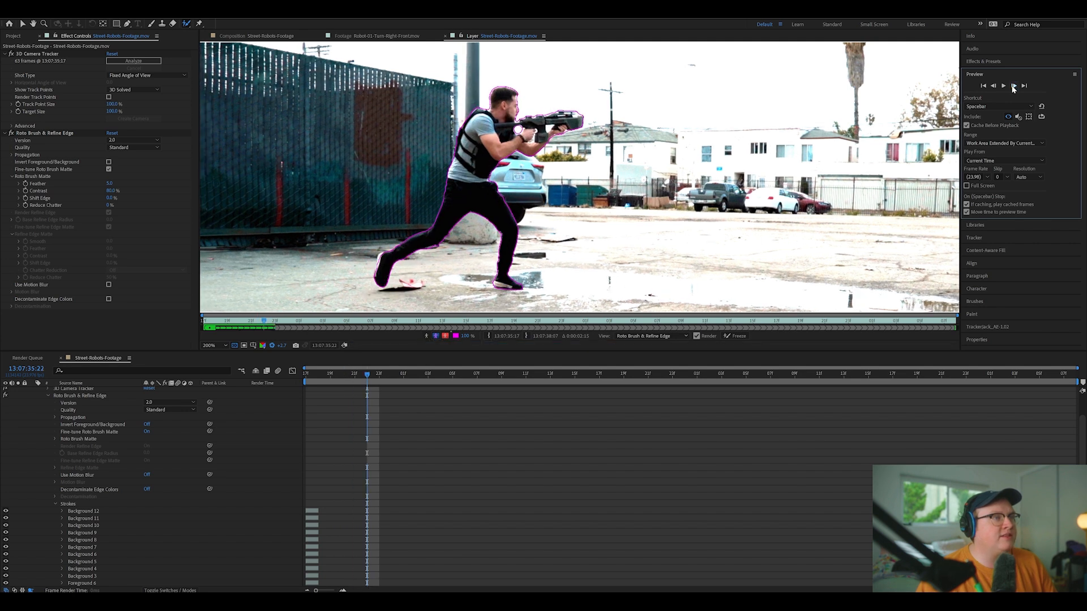
left_click(1013, 87)
left_click(1013, 87)
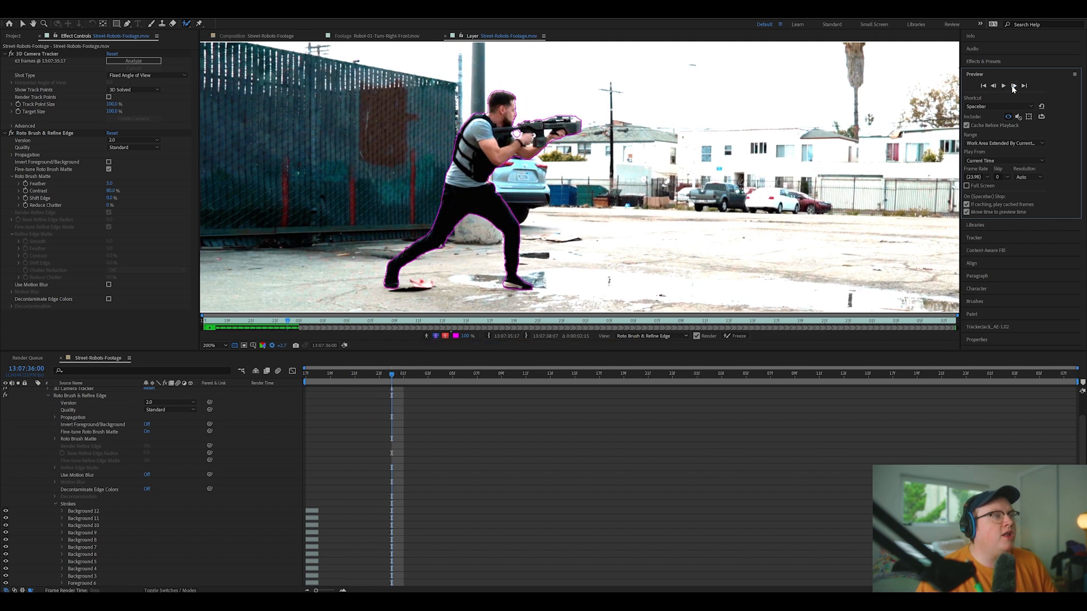
left_click(1013, 86)
left_click(1013, 87)
left_click(1013, 86)
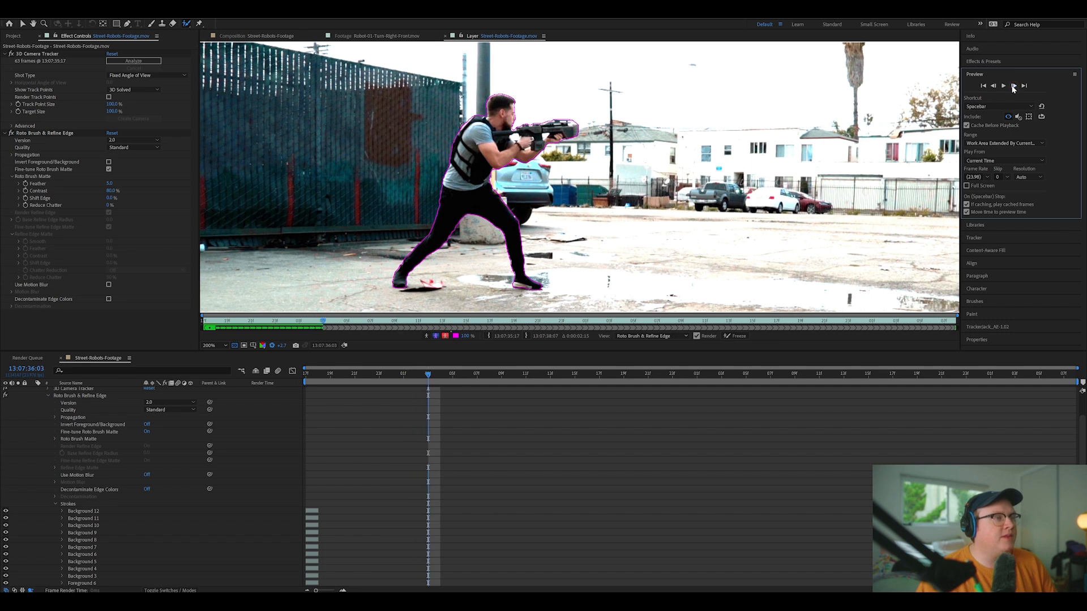
left_click(1013, 86)
left_click(1012, 87)
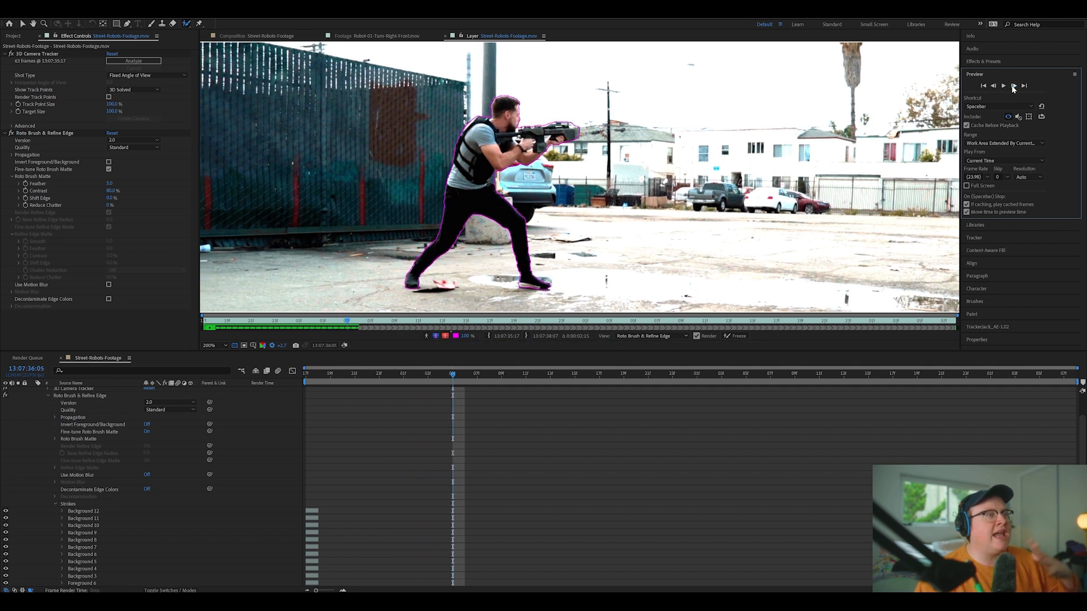
left_click(1013, 86)
left_click(1013, 87)
left_click(1013, 86)
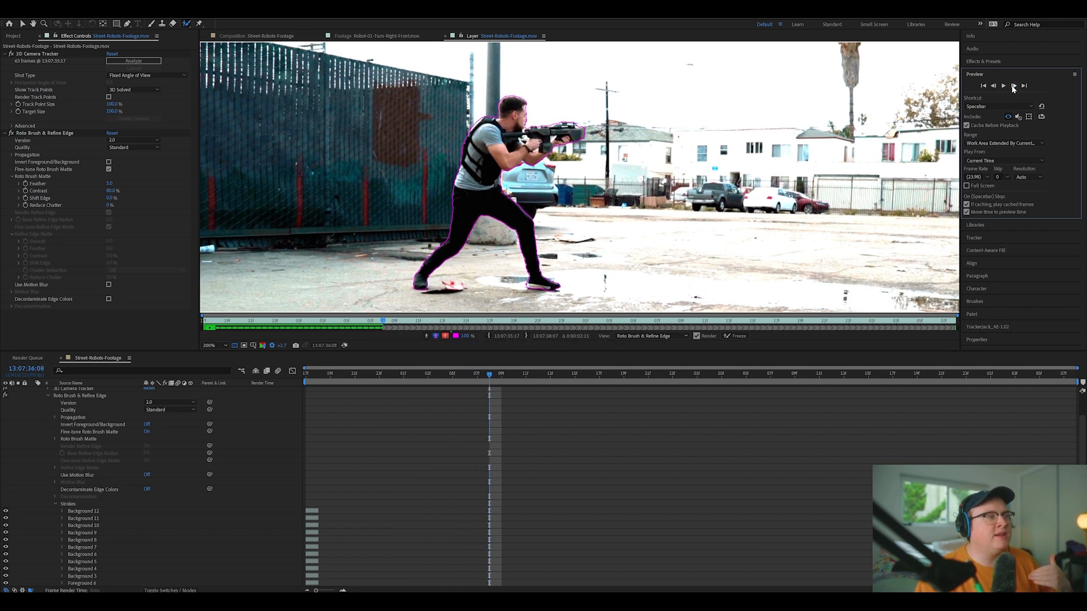
left_click(1013, 86)
left_click(1013, 87)
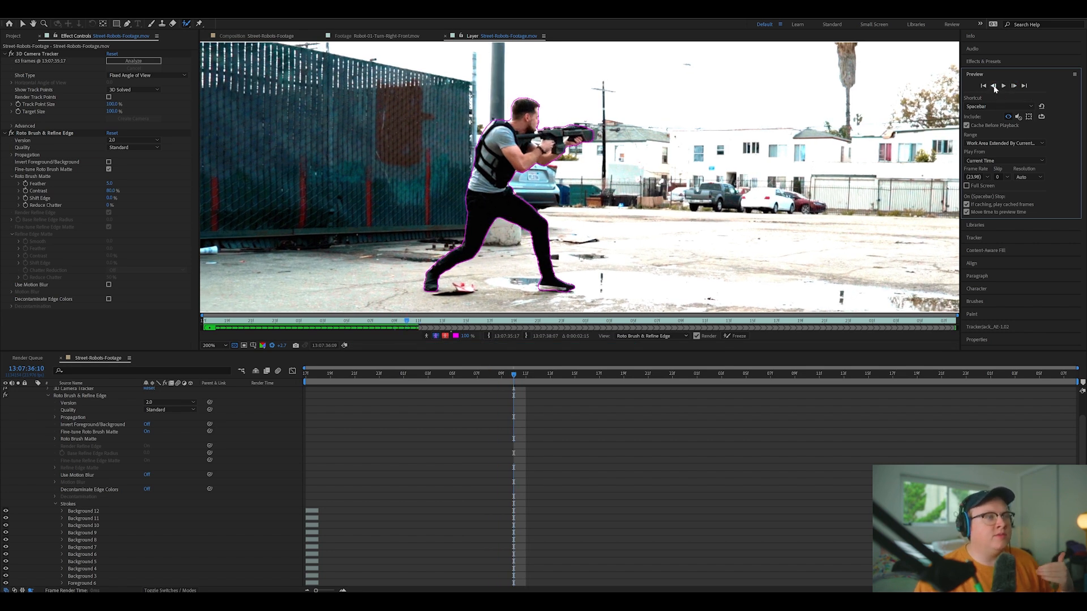
Step back to check the rifle outline and paint a foreground stroke over the rifle's front end at 13:07:36:08
left_click(994, 86)
left_click(994, 86)
left_click(994, 86)
left_click(994, 86)
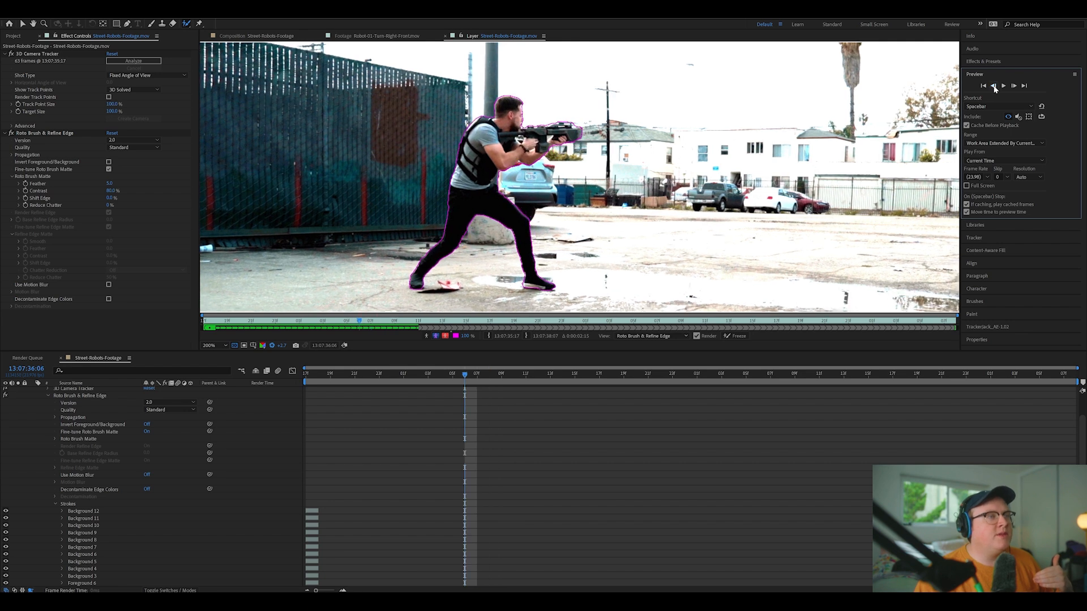
scroll(815, 132, "up", 4)
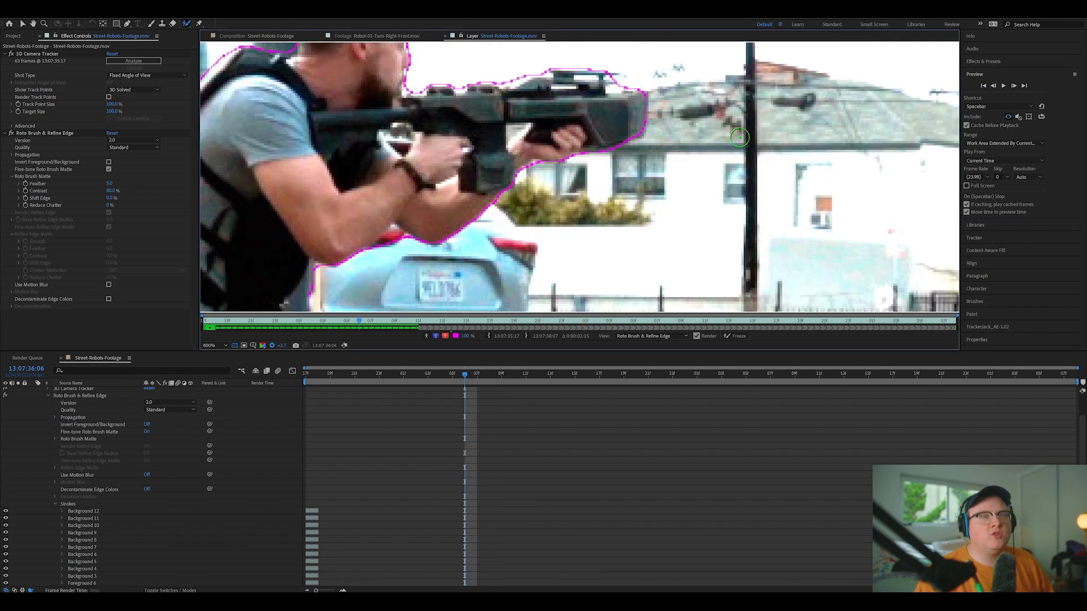
left_click(1013, 86)
left_click(1013, 85)
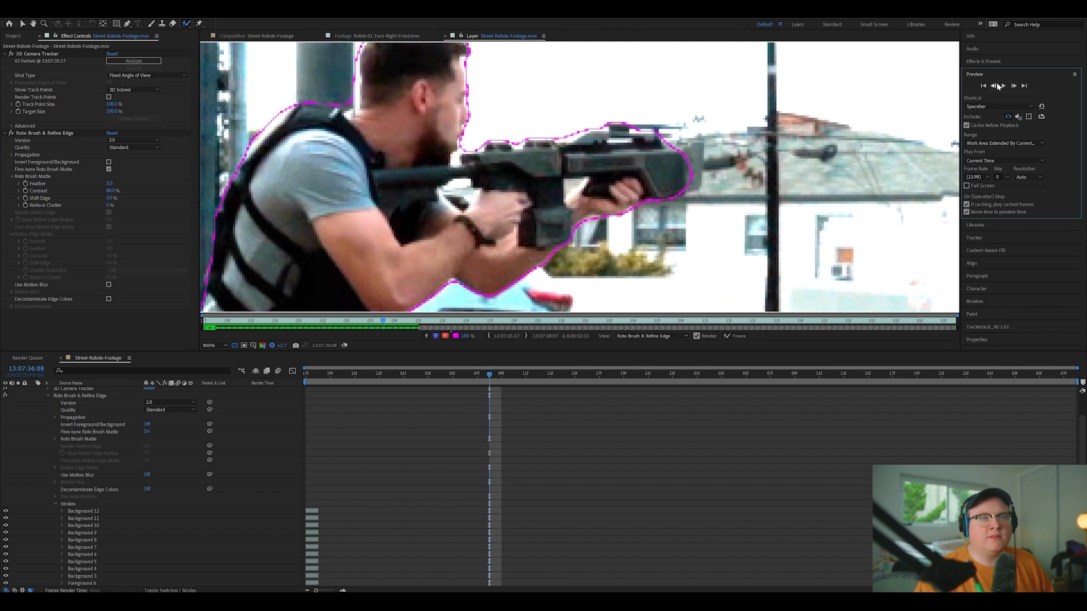
left_click(995, 86)
left_click(1013, 85)
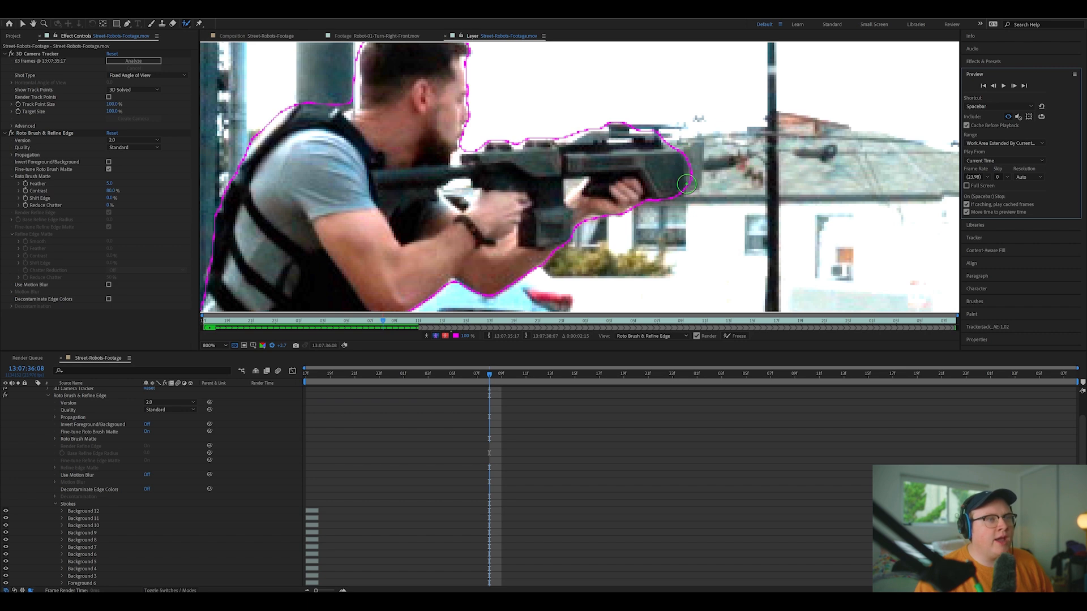
left_click_drag(685, 180, 676, 162)
scroll(679, 143, "down", 5)
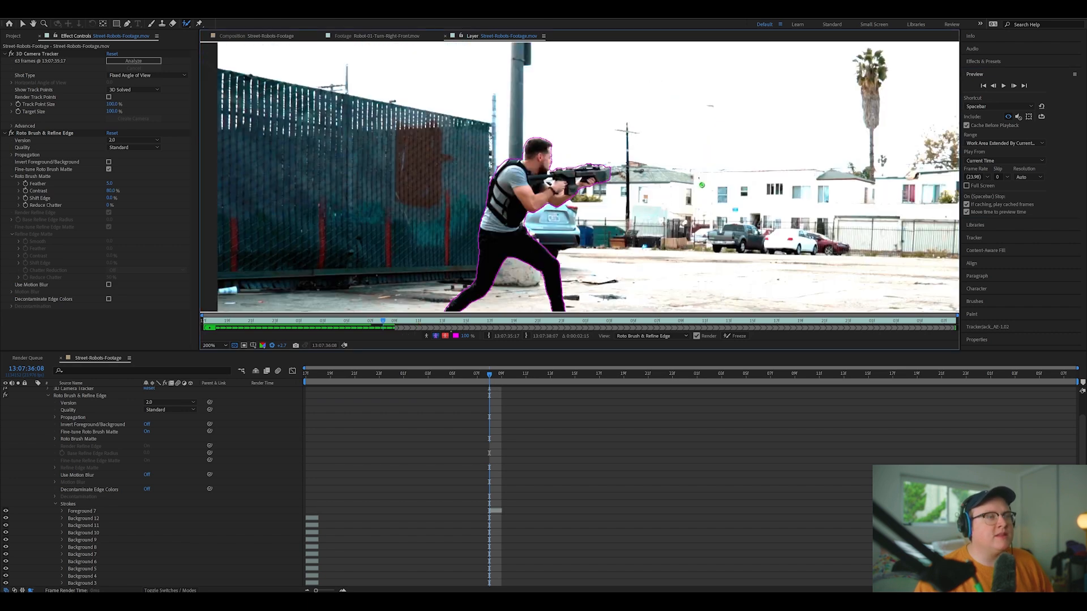
Correct the matte at the rifle's front end at 13:07:36:09 with a foreground stroke and surrounding background strokes
left_click(1013, 86)
left_click(1013, 86)
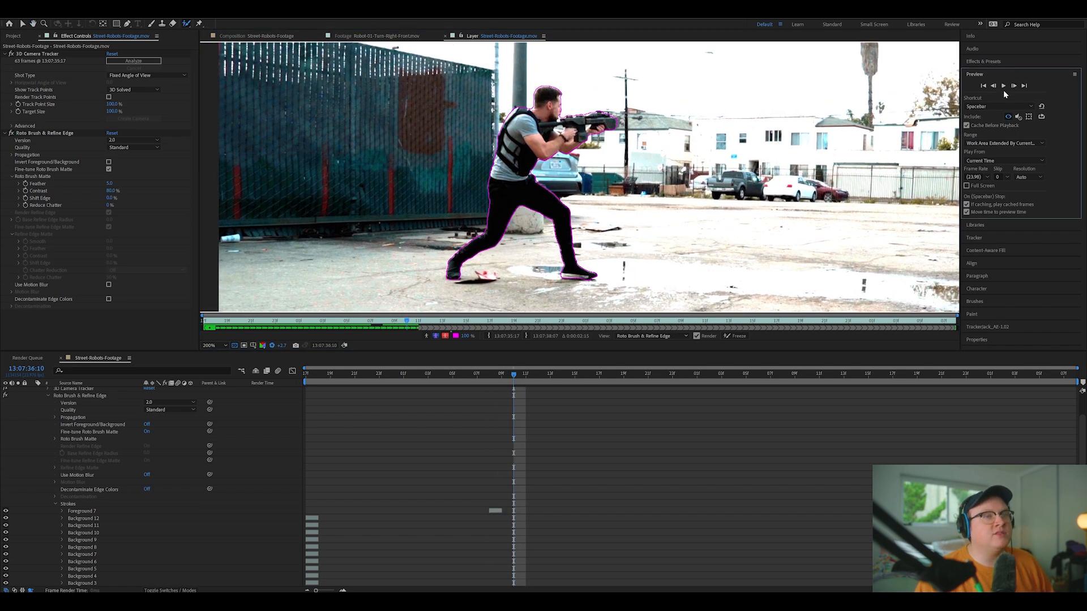
left_click(993, 86)
left_click(994, 86)
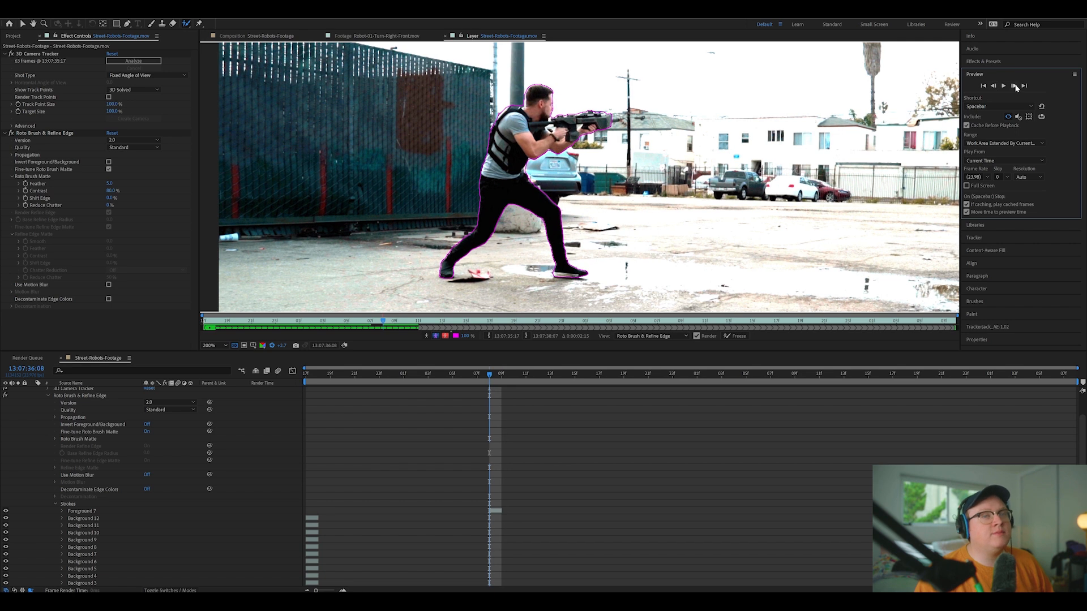
left_click(1013, 85)
scroll(674, 85, "up", 3)
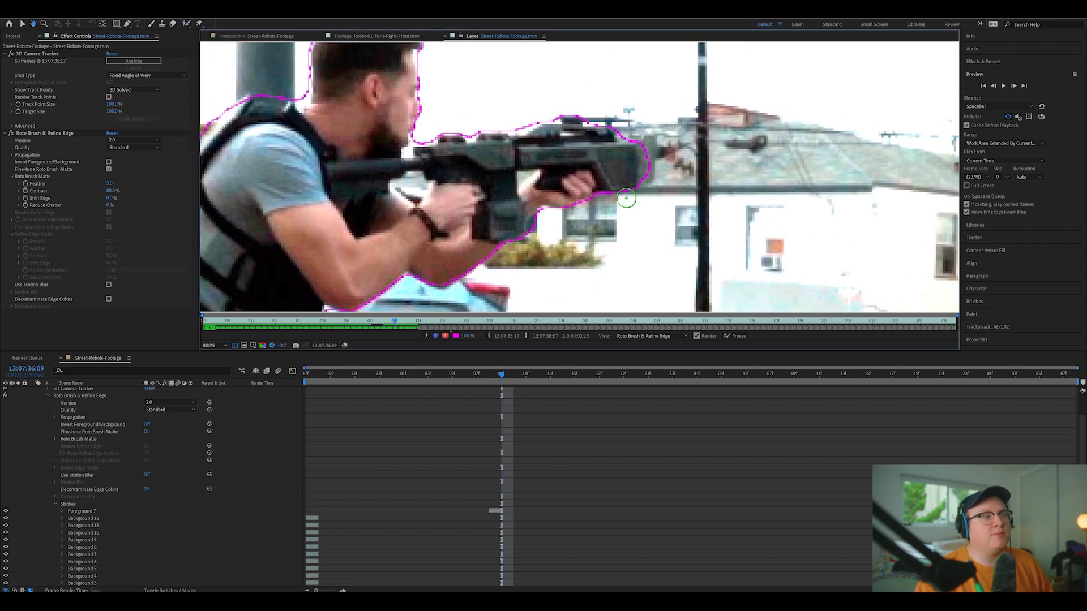
mouse_move(646, 176)
left_mouse_down()
mouse_move(634, 149)
mouse_move(650, 167)
left_mouse_up()
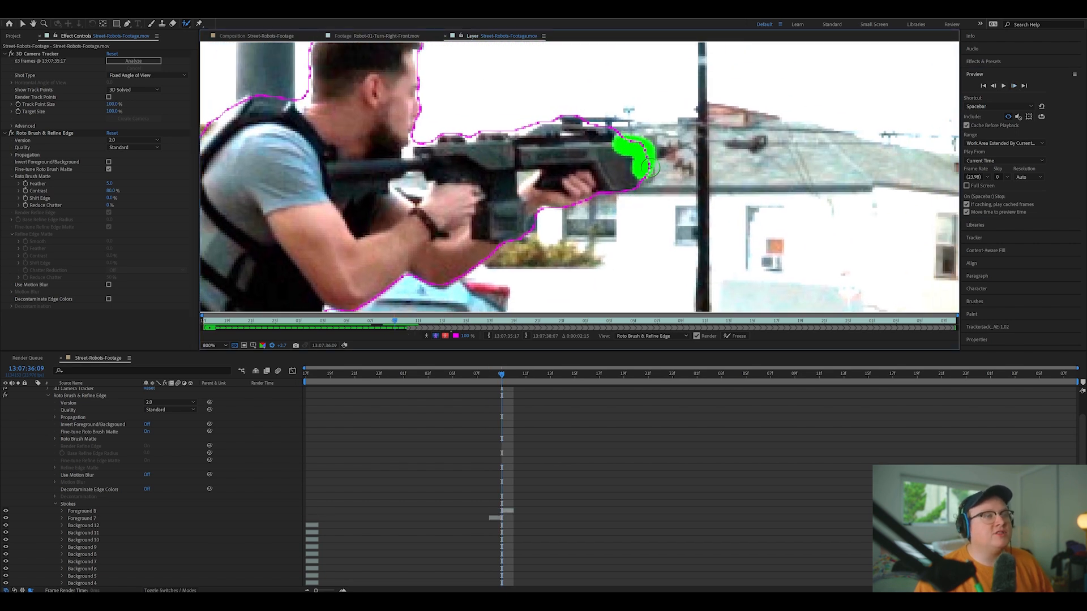
mouse_move(643, 113)
left_mouse_down()
mouse_move(667, 129)
mouse_move(667, 201)
mouse_move(637, 201)
mouse_move(645, 156)
left_mouse_up()
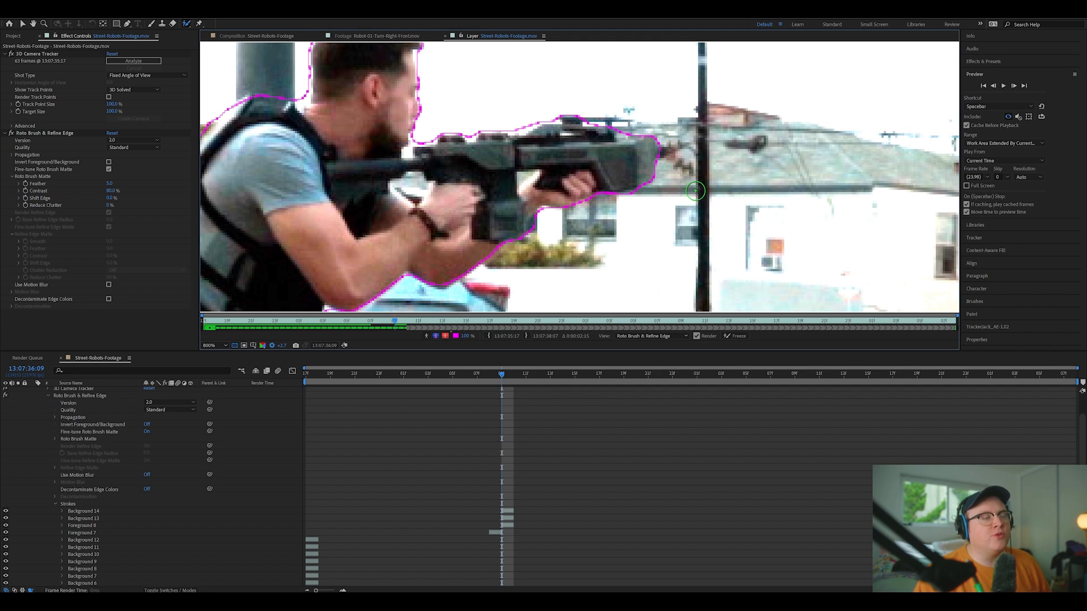
scroll(700, 183, "down", 4)
Refine the matte around the rifle's front end at 13:07:36:10 with foreground and background strokes
left_click(1014, 85)
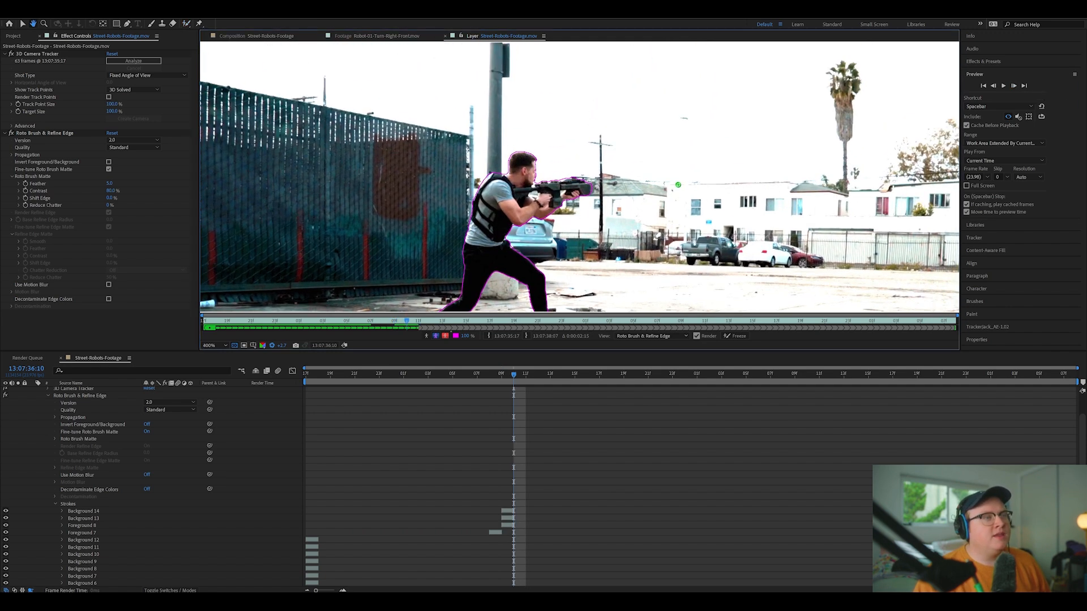
scroll(691, 187, "up", 4)
mouse_move(634, 233)
left_mouse_down()
mouse_move(618, 207)
mouse_move(632, 228)
left_mouse_up()
mouse_move(653, 177)
left_mouse_down()
mouse_move(651, 250)
mouse_move(639, 258)
mouse_move(627, 180)
left_mouse_up()
scroll(702, 232, "down", 2)
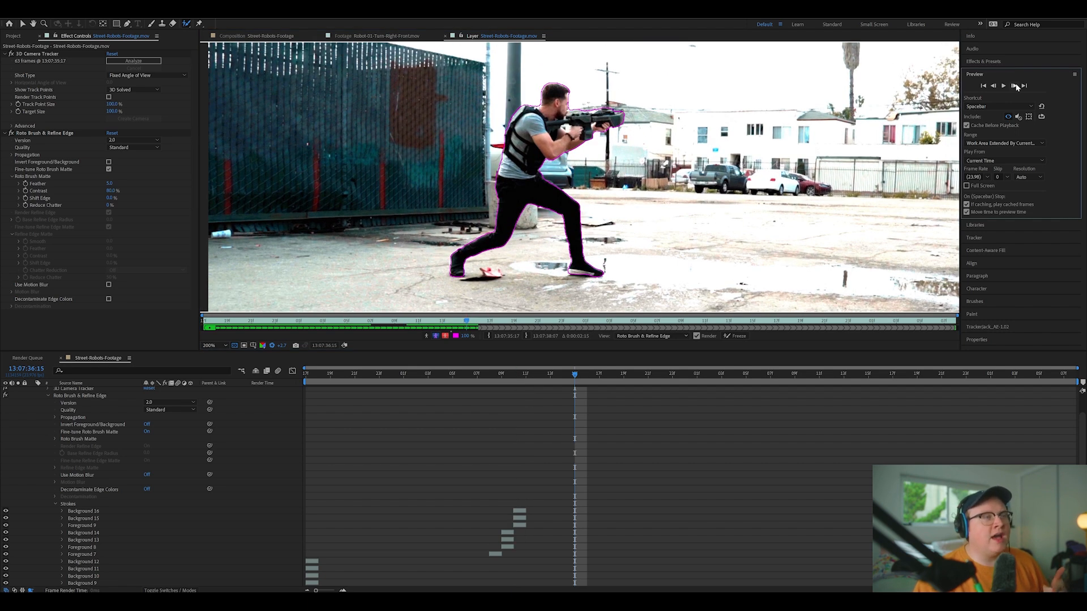
Propagate the Roto Brush matte frame by frame to 13:07:36:19
left_click(1015, 86)
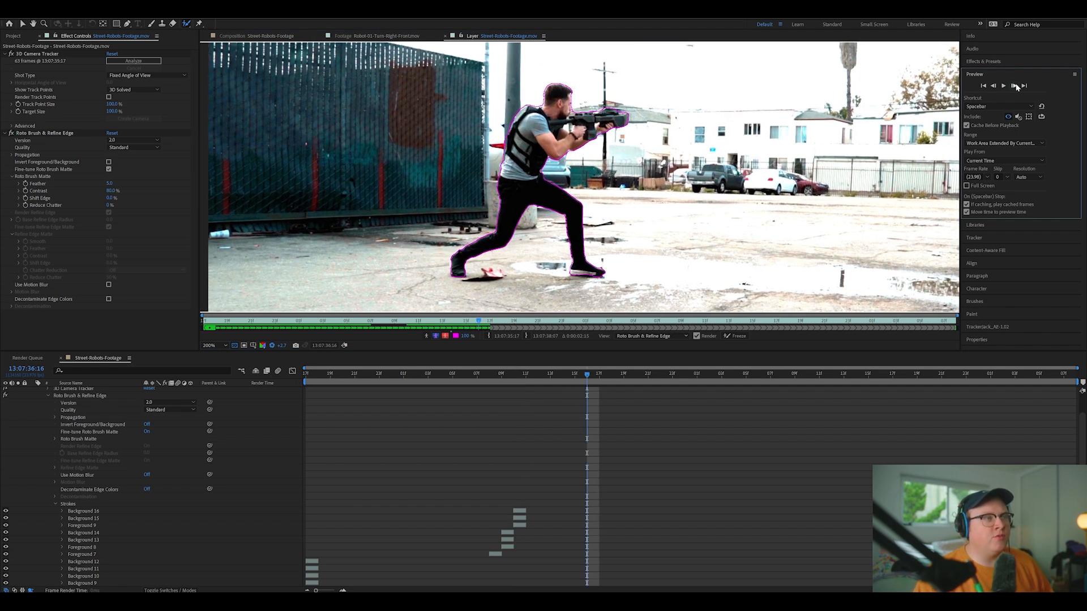
left_click(1015, 86)
left_click(1015, 86)
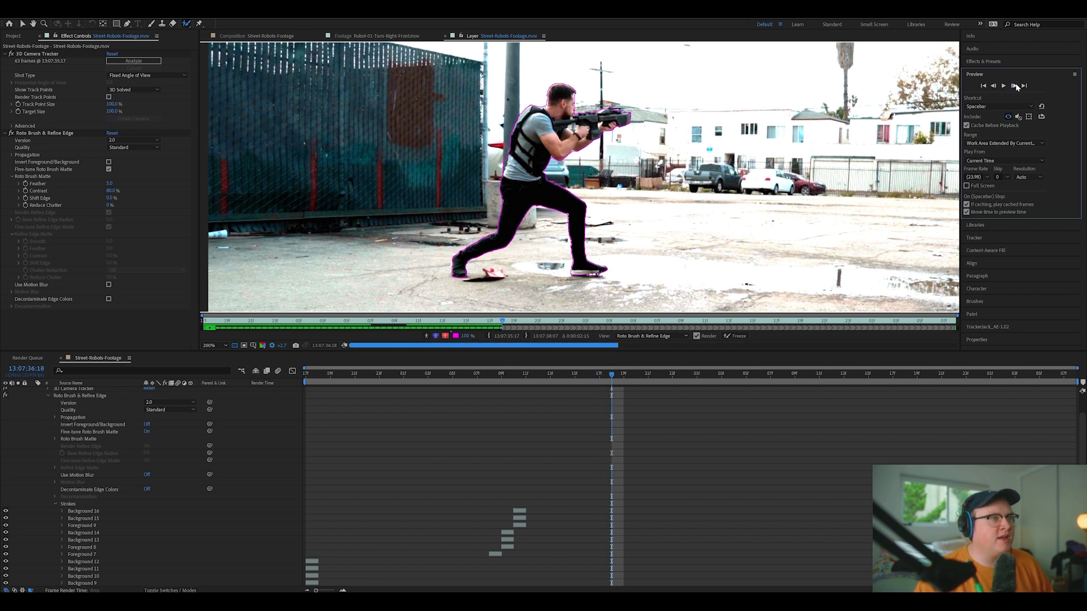
left_click(1015, 86)
Correct the matte around the rifle's front end at 13:07:36:19 with a foreground stroke on the rifle and a background stroke beyond it
scroll(624, 100, "up", 4)
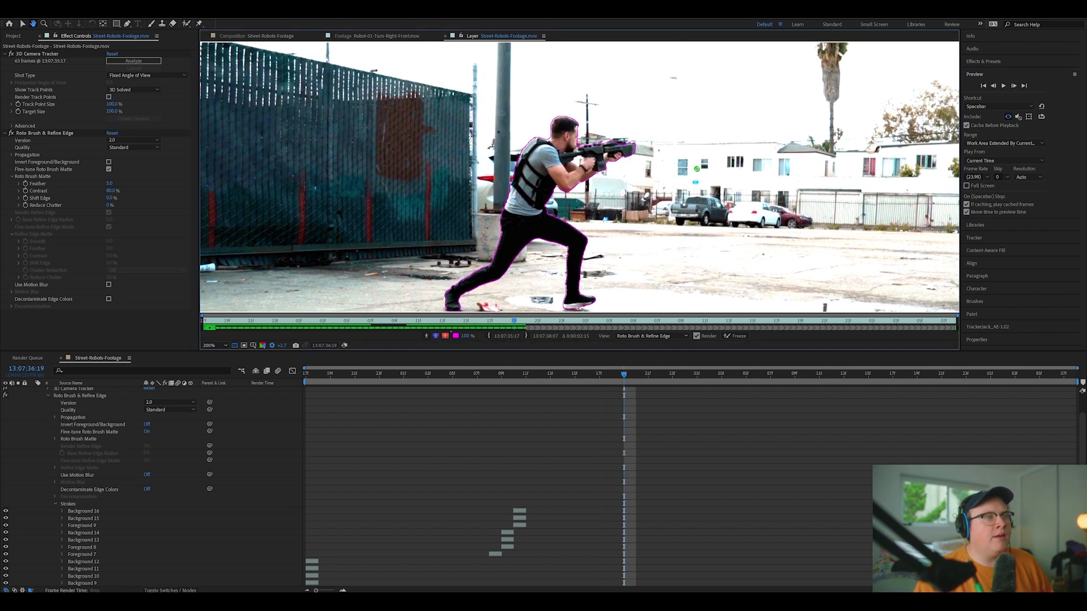
left_click_drag(654, 157, 651, 169)
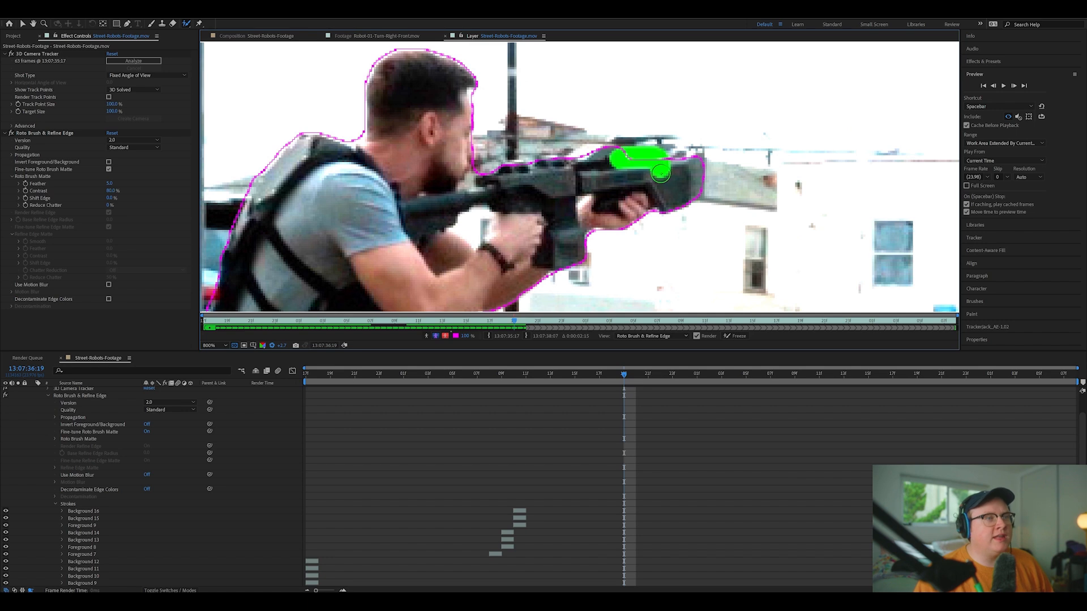
left_click_drag(725, 151, 725, 261)
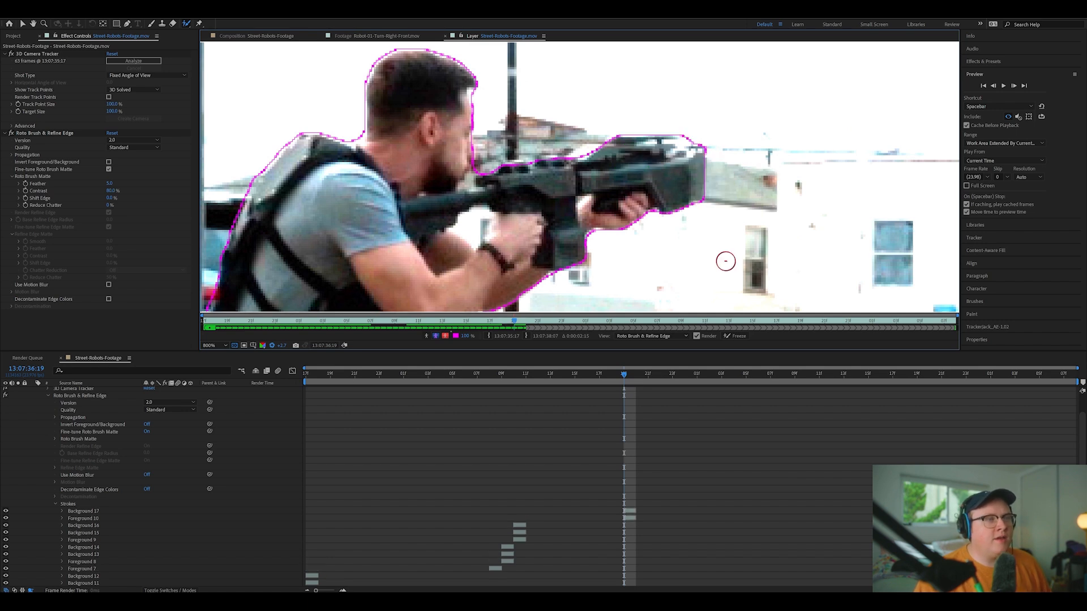
scroll(643, 121, "down", 3)
left_click_drag(643, 122, 640, 101)
scroll(640, 101, "up", 1)
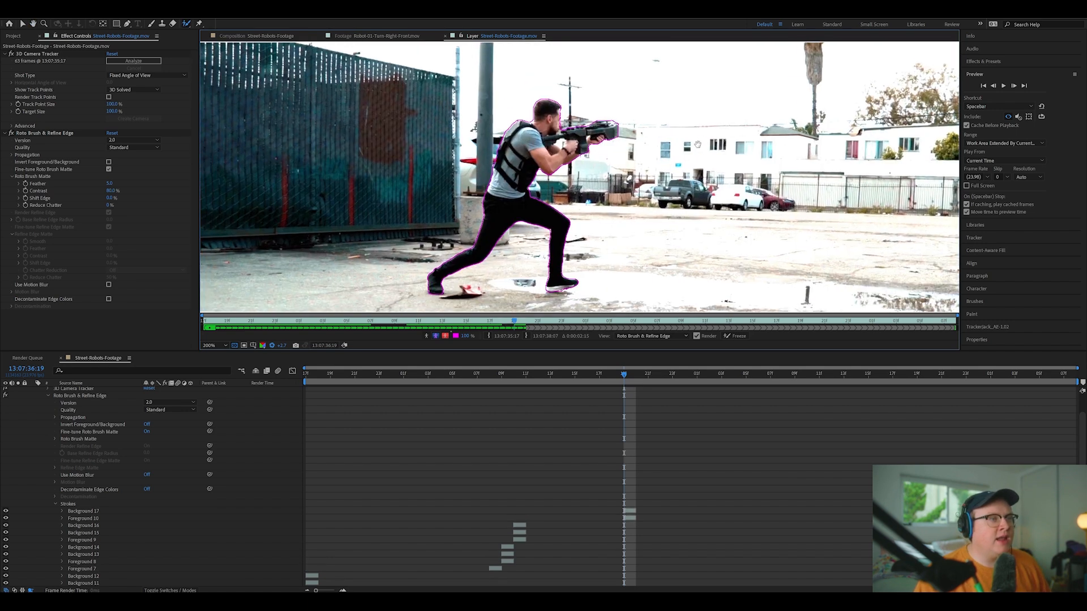
Continue propagating the actor's matte frame by frame to 13:07:37:04
left_click(1014, 85)
left_click(1014, 86)
left_click(1014, 85)
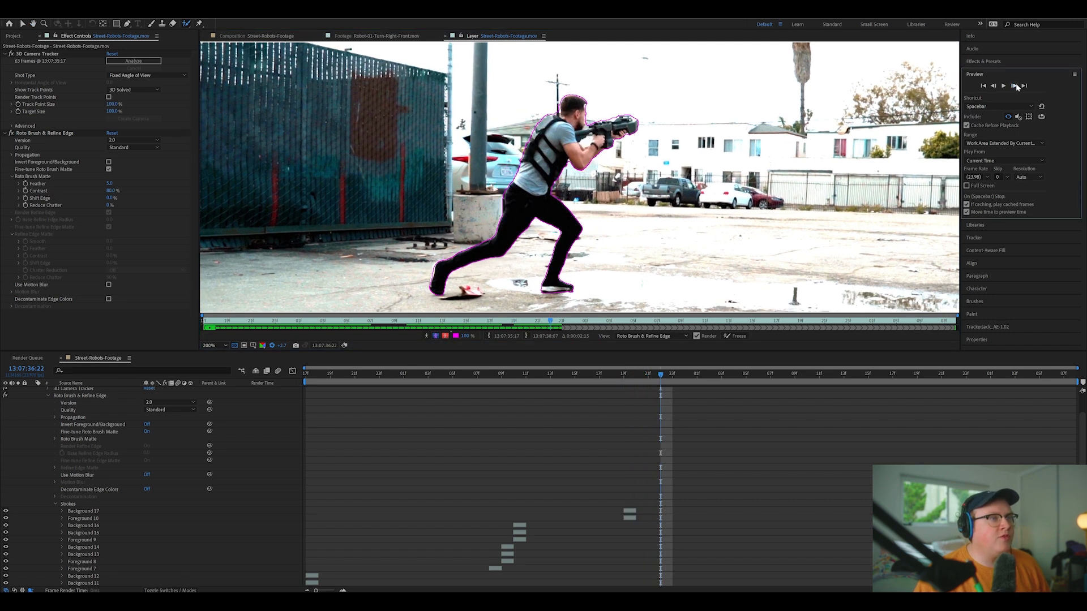
left_click(1014, 86)
left_click(1014, 86)
left_click(1014, 86)
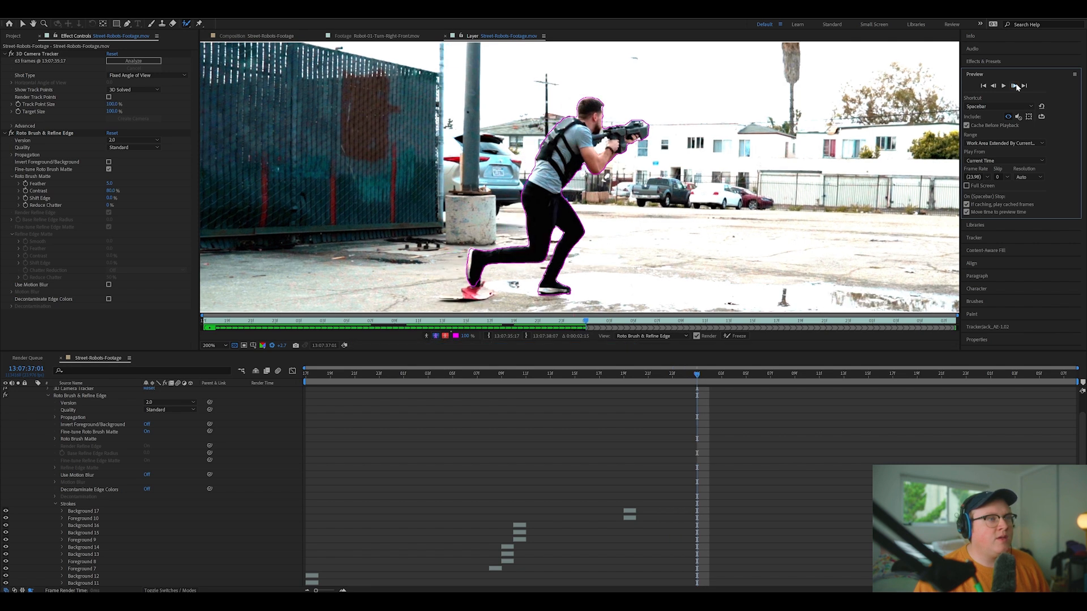
left_click(1014, 85)
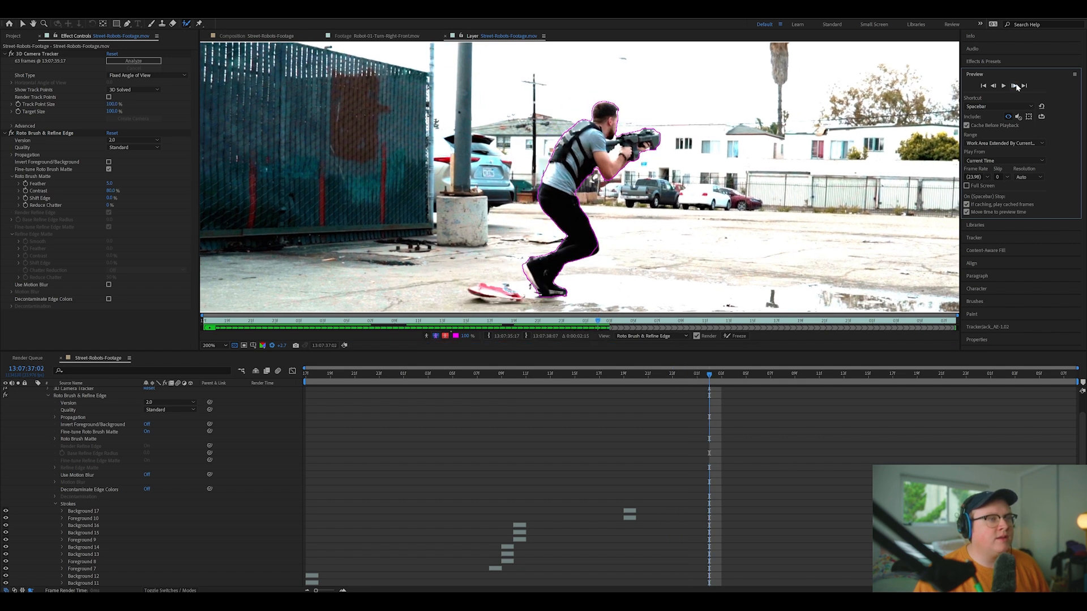
left_click(1014, 85)
left_click(1014, 85)
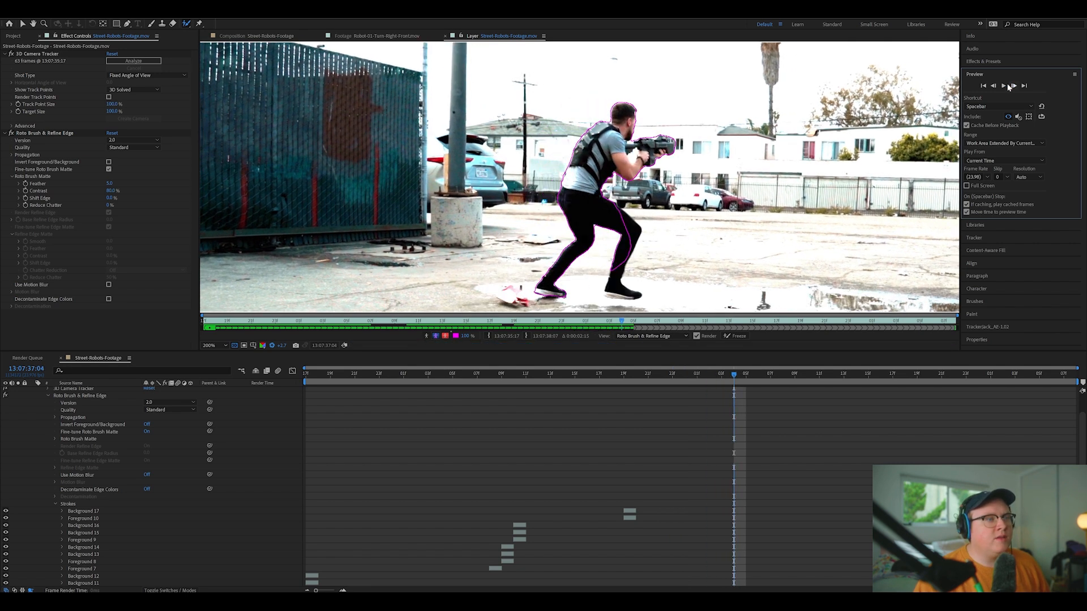
Step back to 13:07:37:02 and paint a foreground stroke over the actor's bent knee
left_click(993, 85)
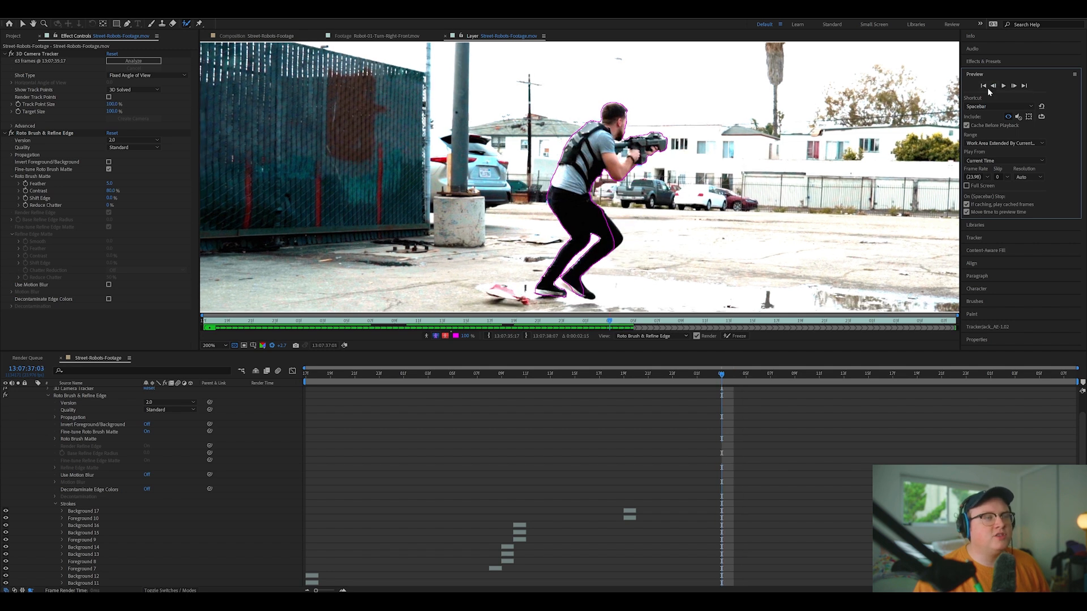
scroll(606, 306, "up", 2)
left_click(993, 86)
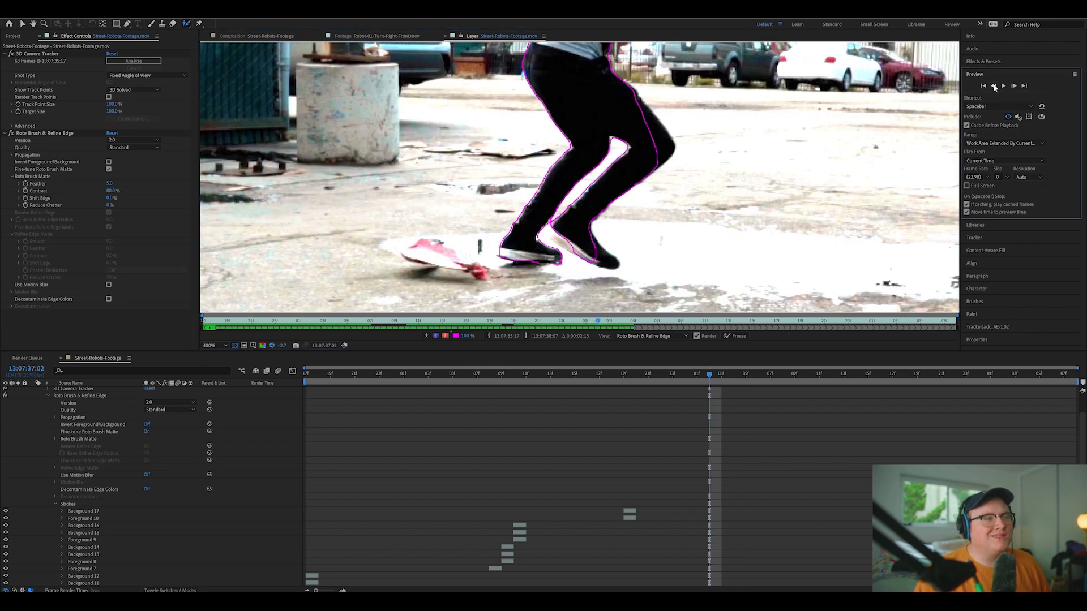
left_click_drag(615, 169, 598, 184)
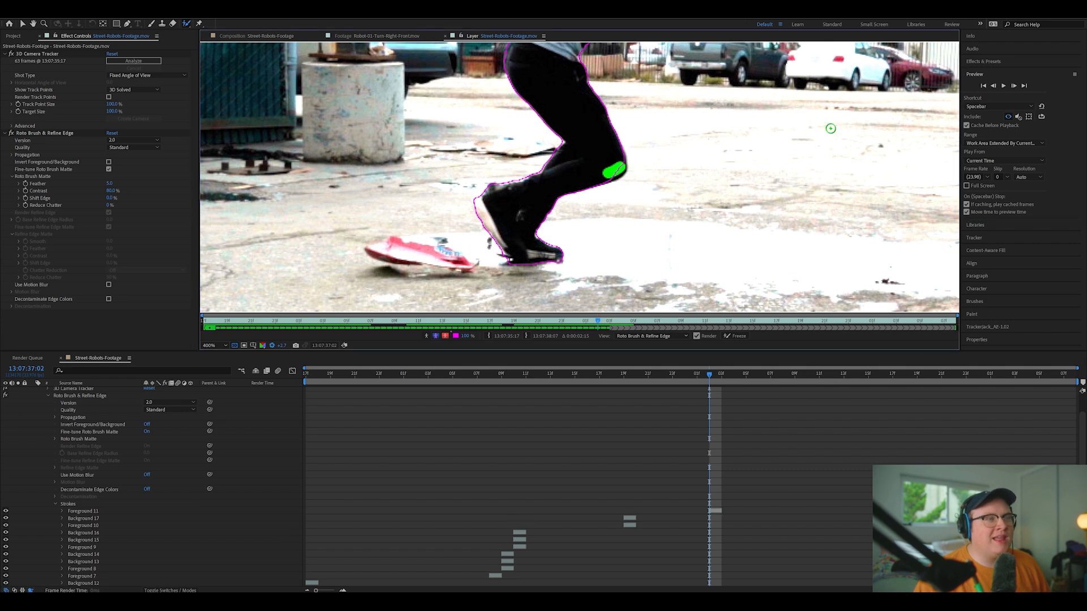
Refine the leg matte at 13:07:37:03 with foreground strokes on the front leg and shoe and a background stroke between the legs
left_click(1014, 85)
mouse_move(639, 149)
left_mouse_down()
mouse_move(658, 143)
mouse_move(633, 112)
left_mouse_up()
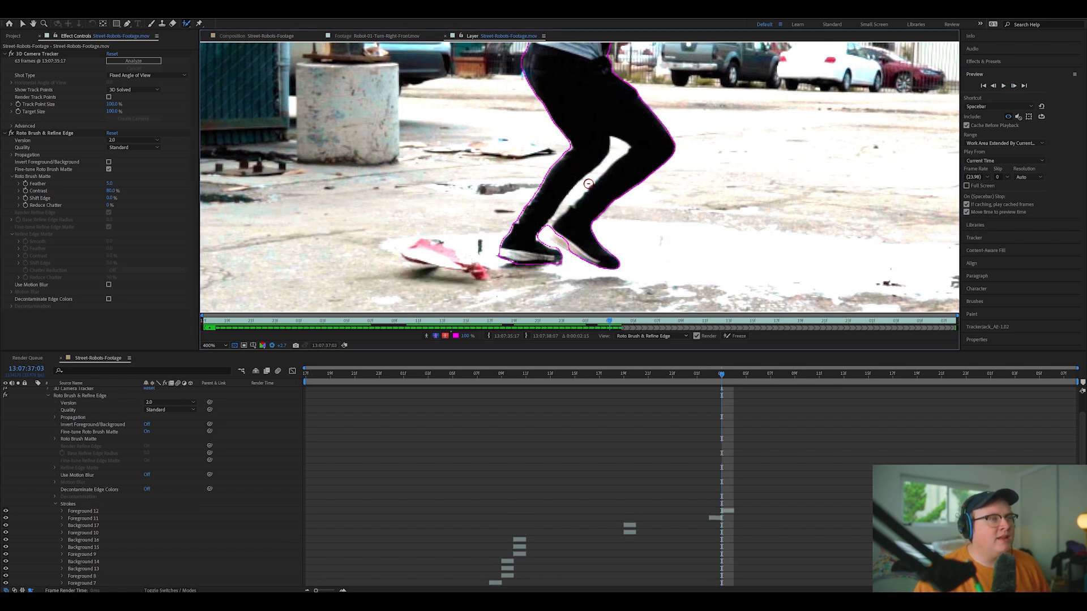
left_click_drag(588, 180, 553, 231)
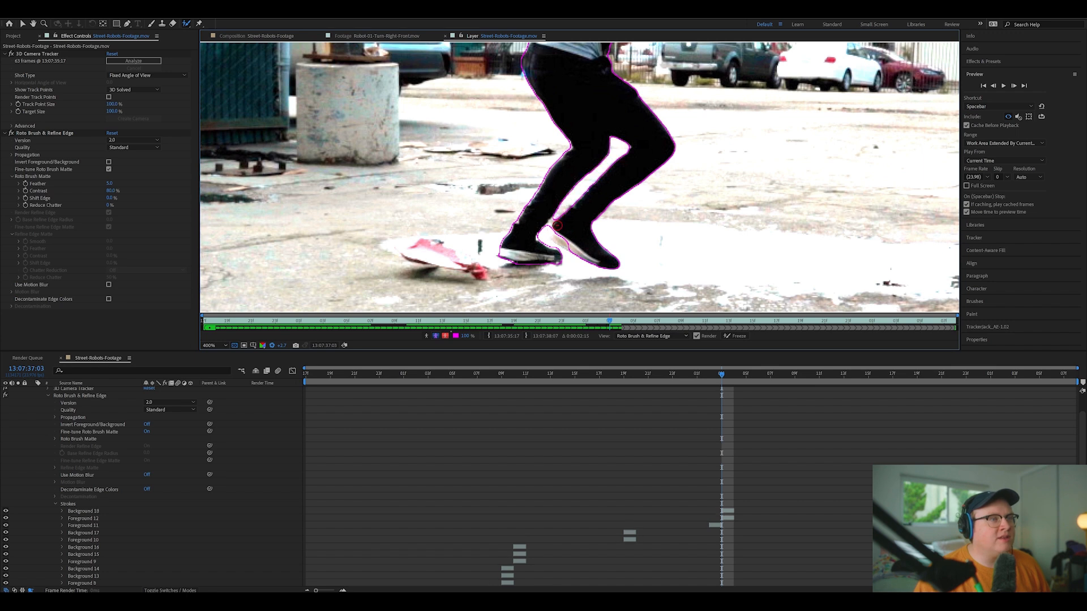
mouse_move(673, 154)
left_mouse_down()
mouse_move(660, 169)
mouse_move(656, 148)
left_mouse_up()
left_click_drag(556, 235, 592, 255)
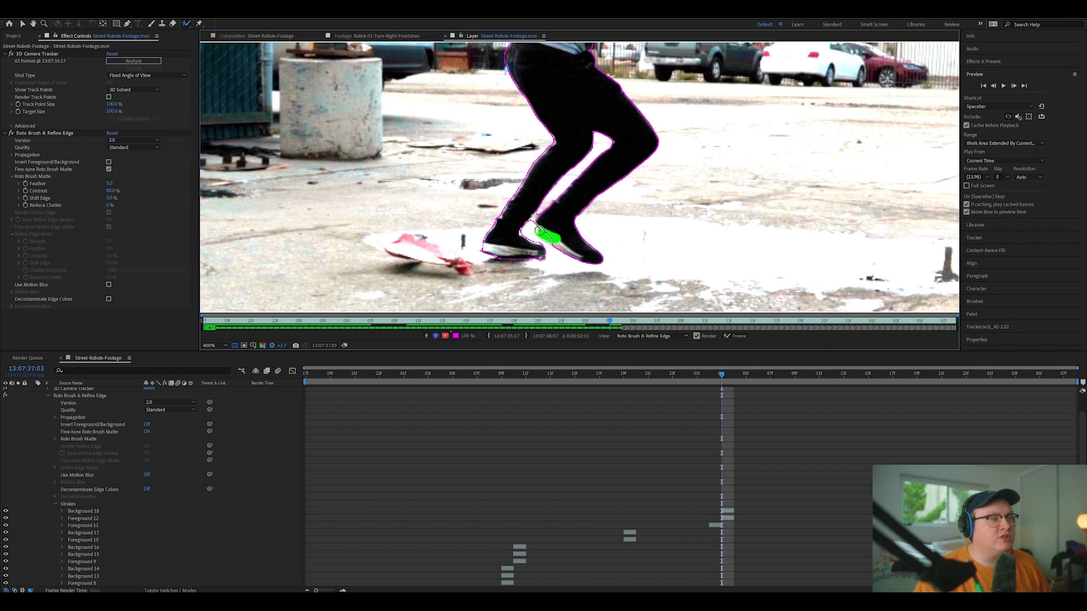
left_click_drag(526, 218, 530, 240)
scroll(612, 217, "up", 3)
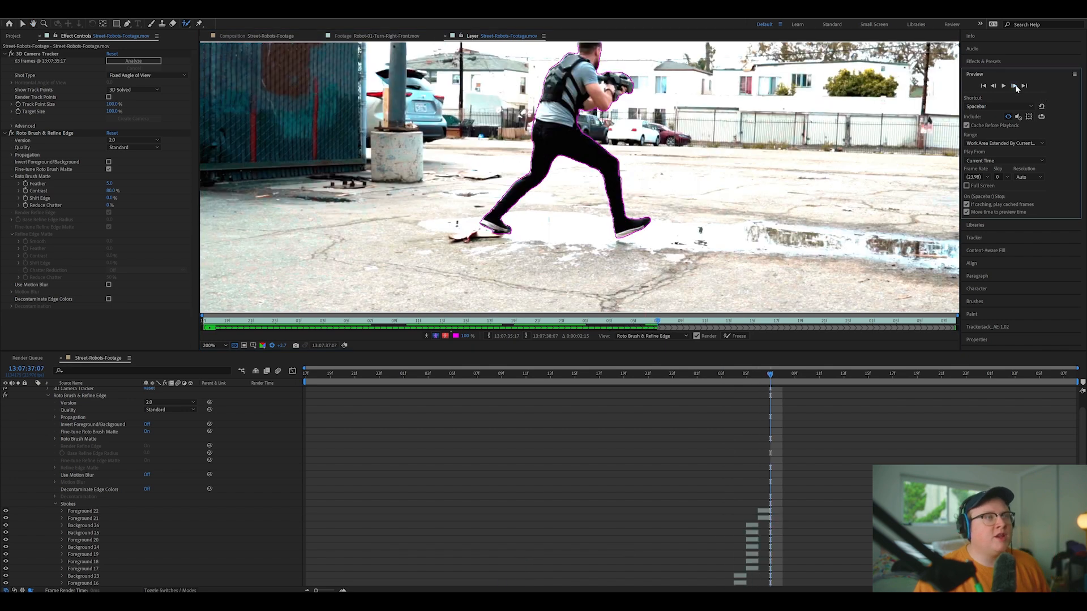
Check the actor's full outline at 13:07:37:07 and propagate the matte two frames further
left_click_drag(860, 102, 860, 157)
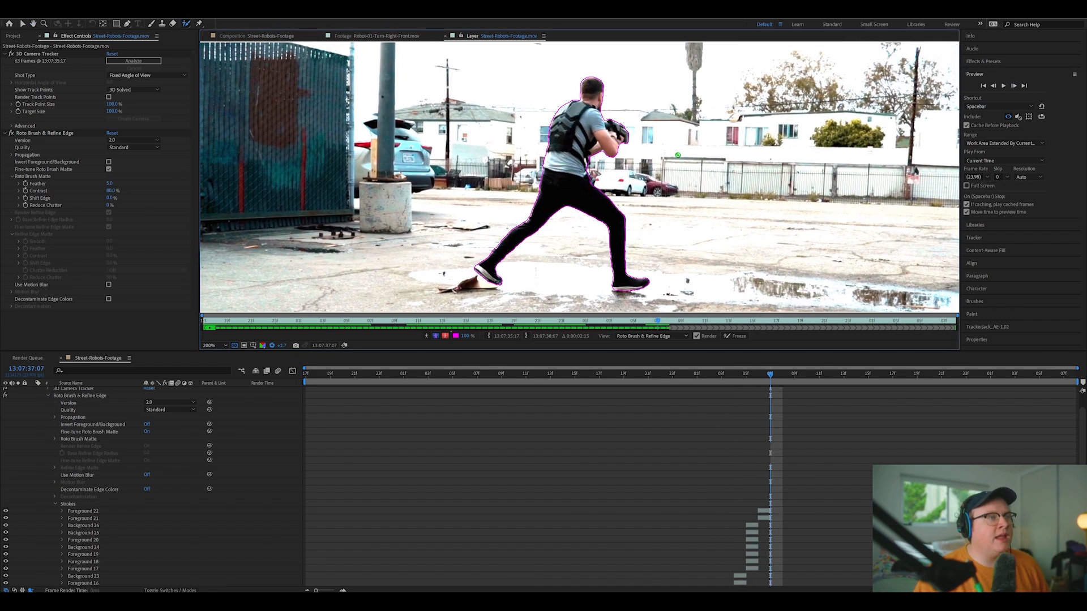
left_click(1014, 86)
left_click(1013, 85)
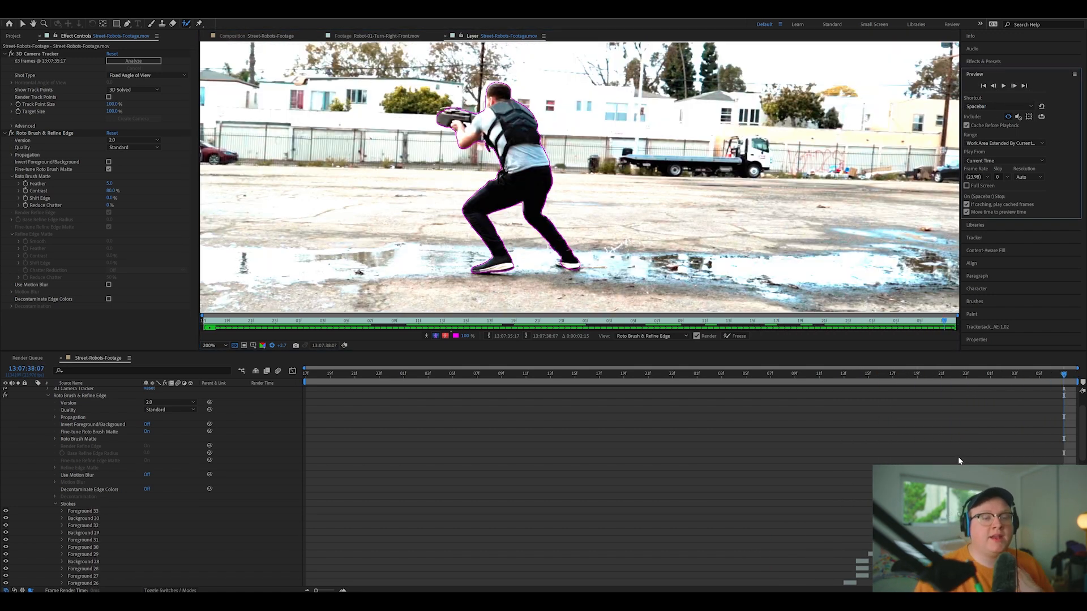
Review the complete list of foreground and background Roto Brush strokes along the timeline
scroll(957, 457, "down", 10)
scroll(509, 473, "down", 5)
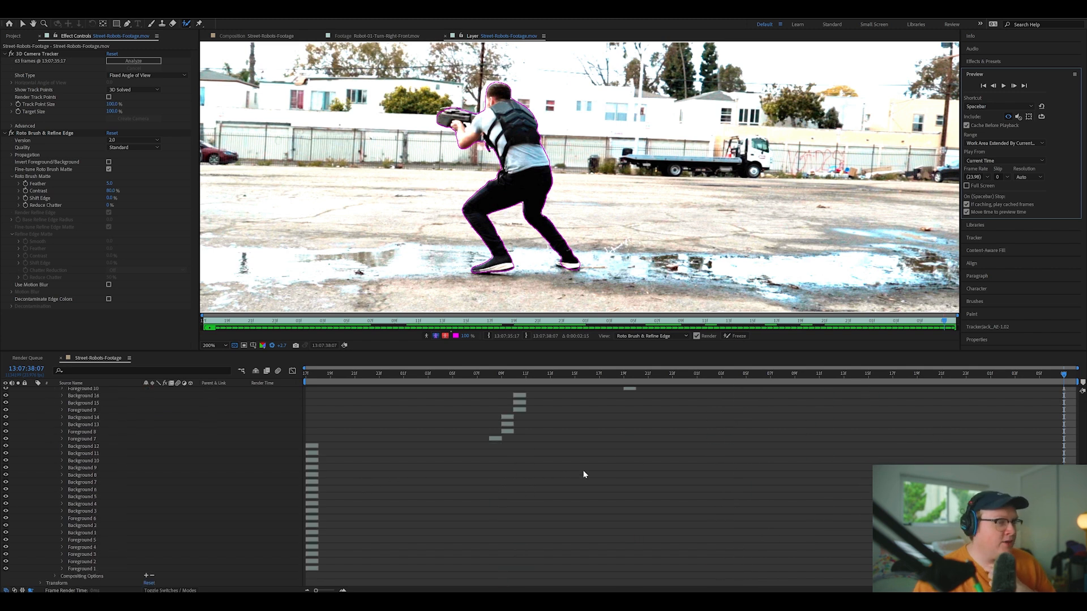
scroll(405, 475, "up", 8)
scroll(645, 538, "up", 6)
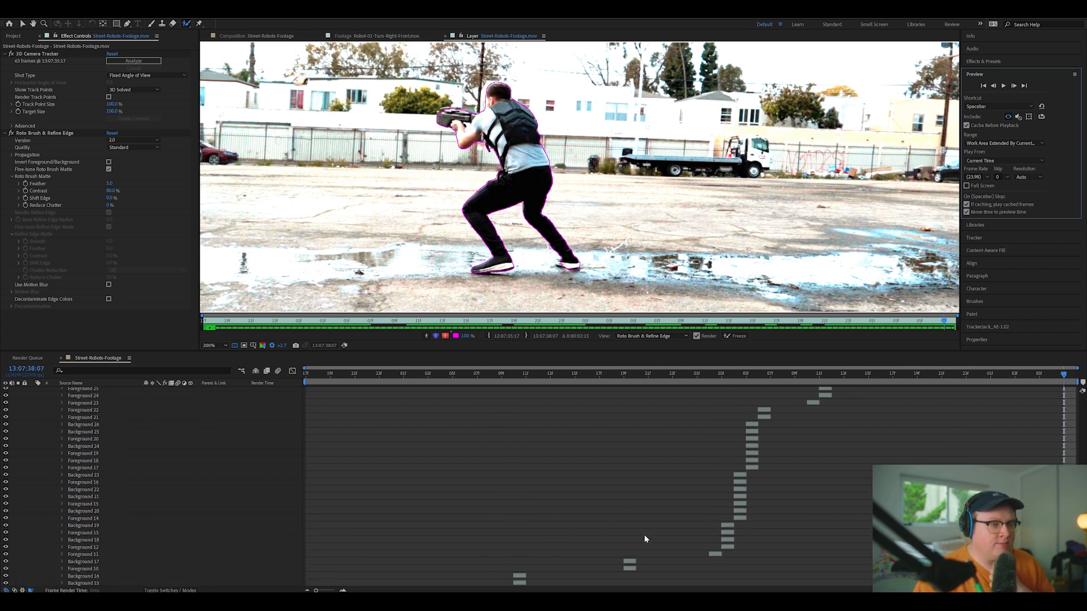
scroll(906, 442, "up", 7)
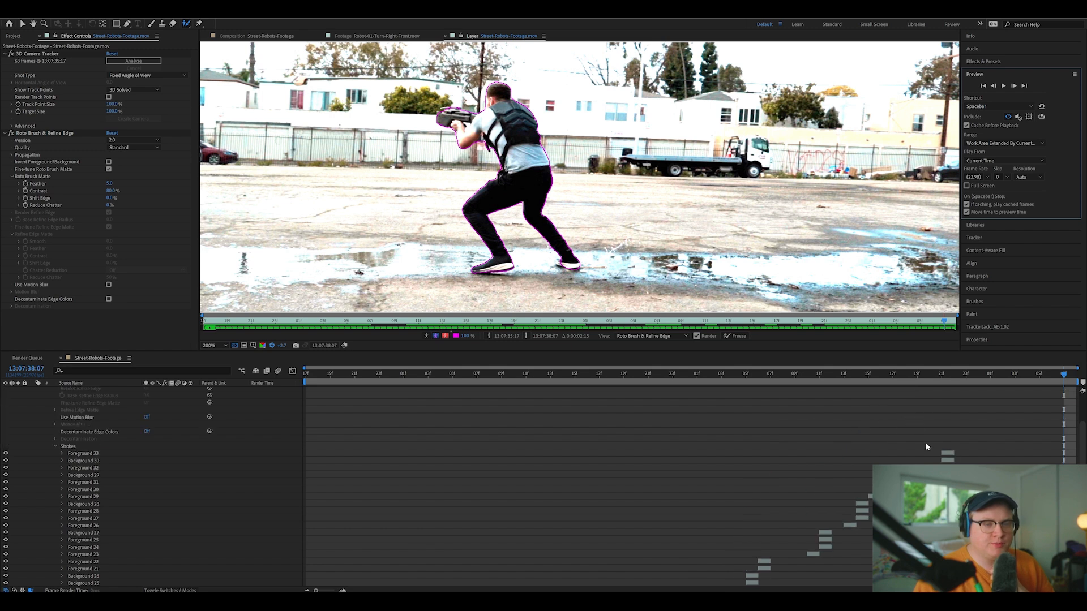
scroll(854, 493, "down", 14)
scroll(745, 510, "down", 2)
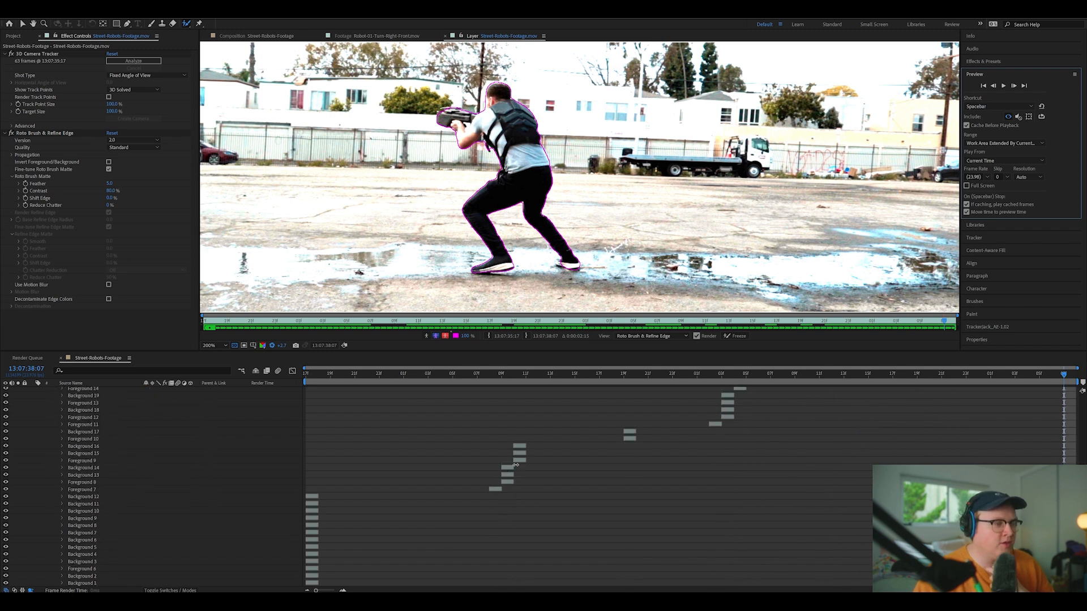
scroll(783, 473, "up", 12)
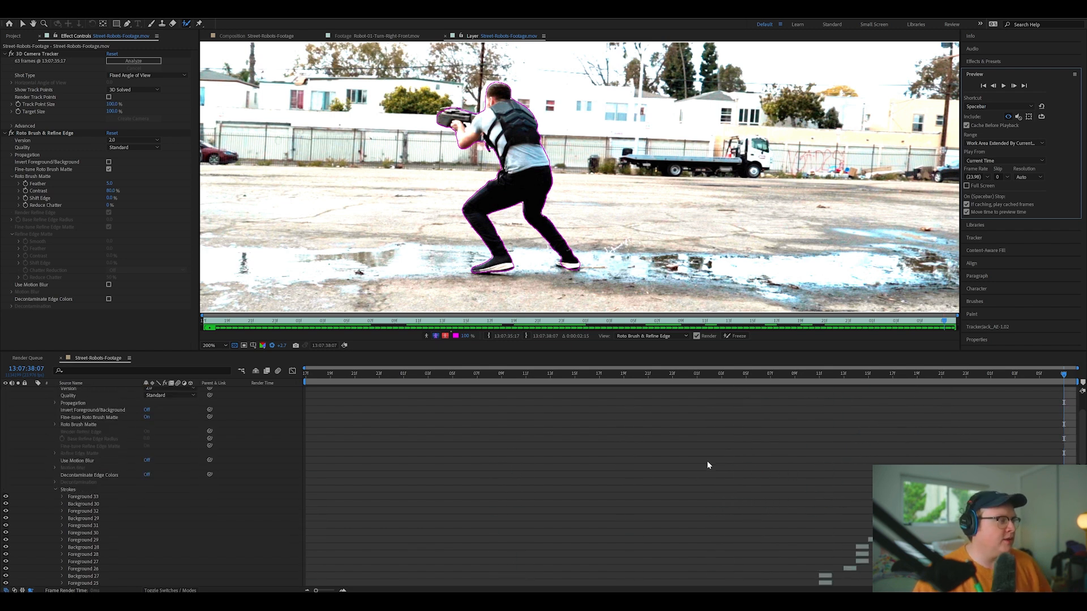
scroll(707, 460, "up", 3)
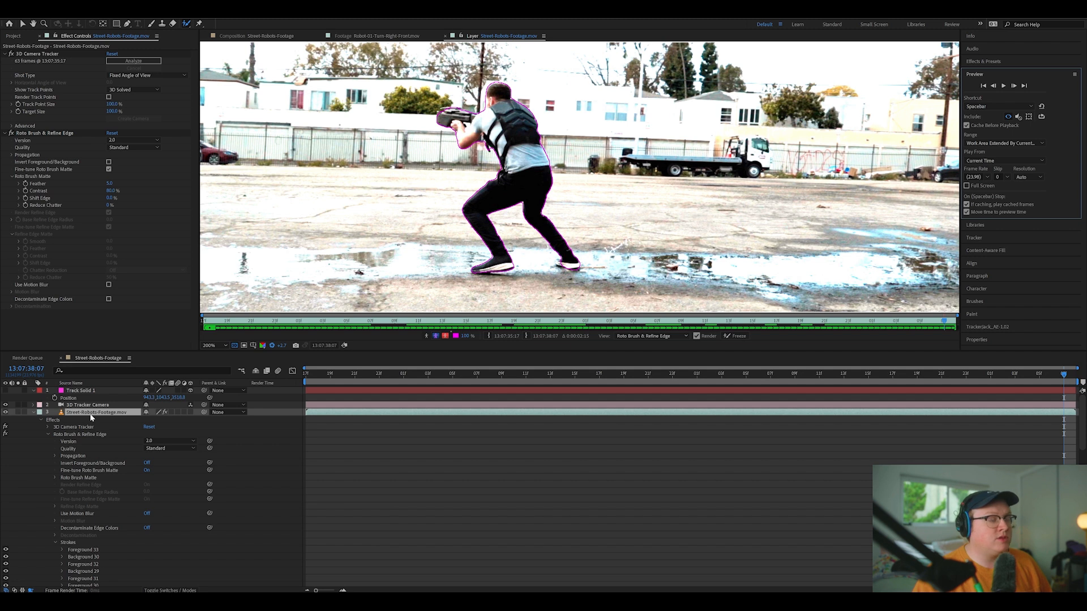
Freeze the Roto Brush propagation and return to the Street-Robots-Footage composition
left_click(727, 336)
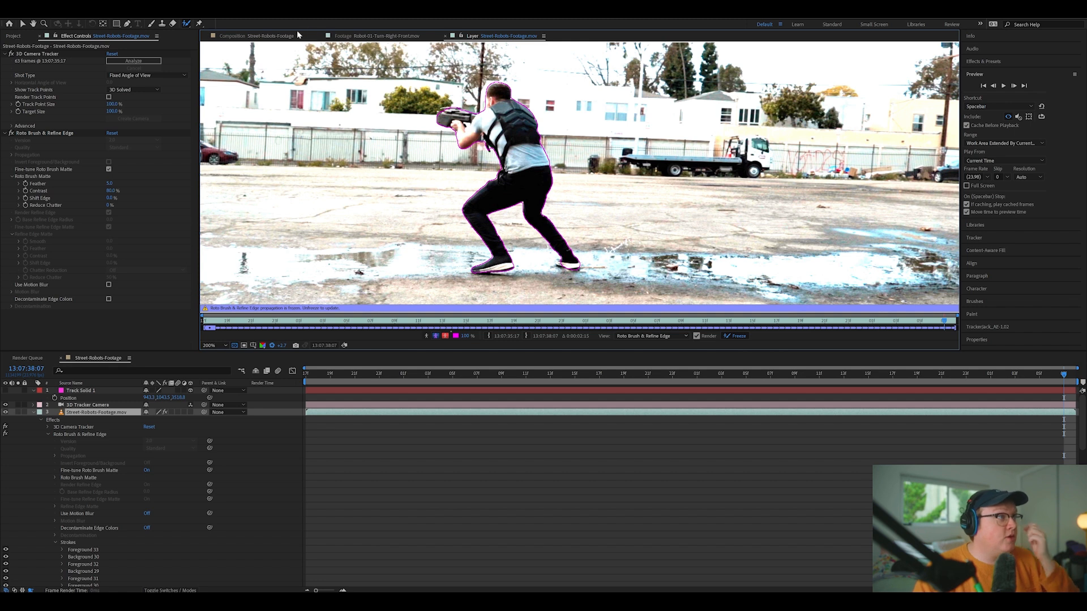
left_click(296, 35)
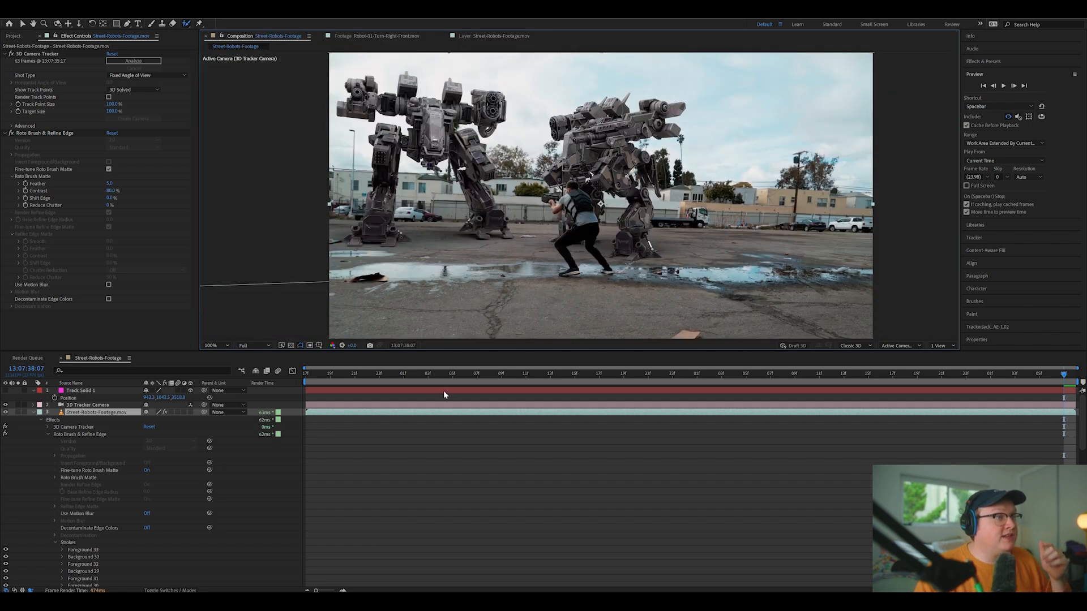
Preview the composite from 13:07:35:17 and go to 13:07:37:14, where the actor stands in front of a robot
left_click_drag(1031, 377, 184, 348)
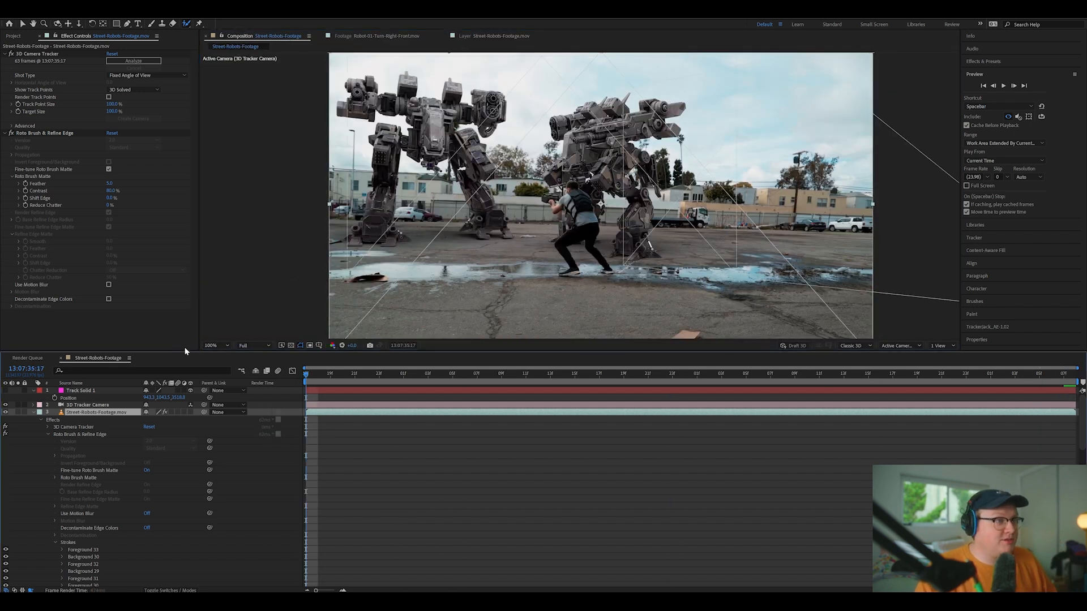
key("space")
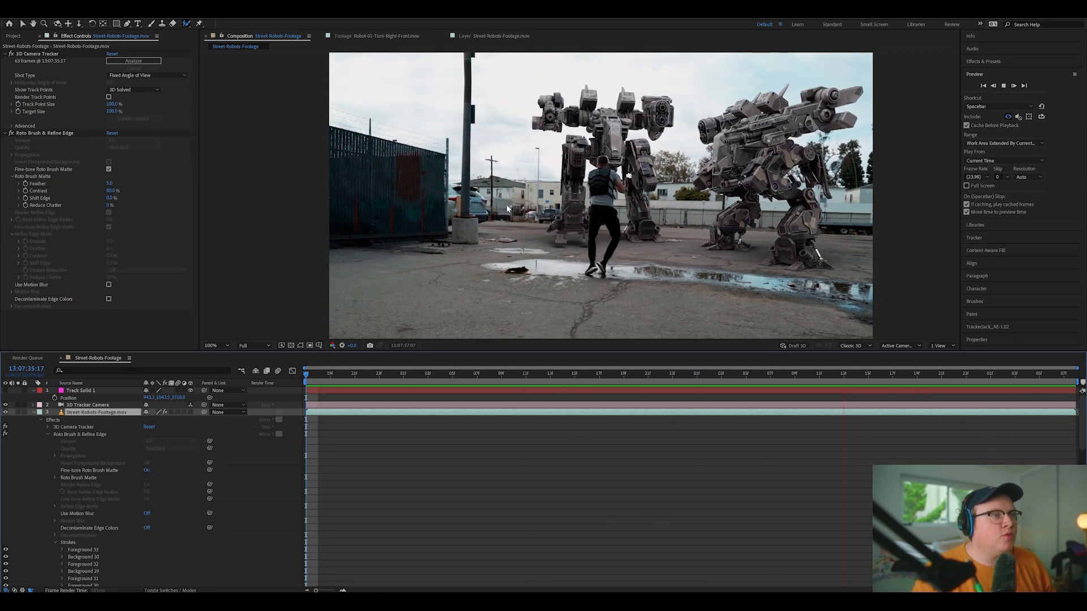
left_click(831, 375)
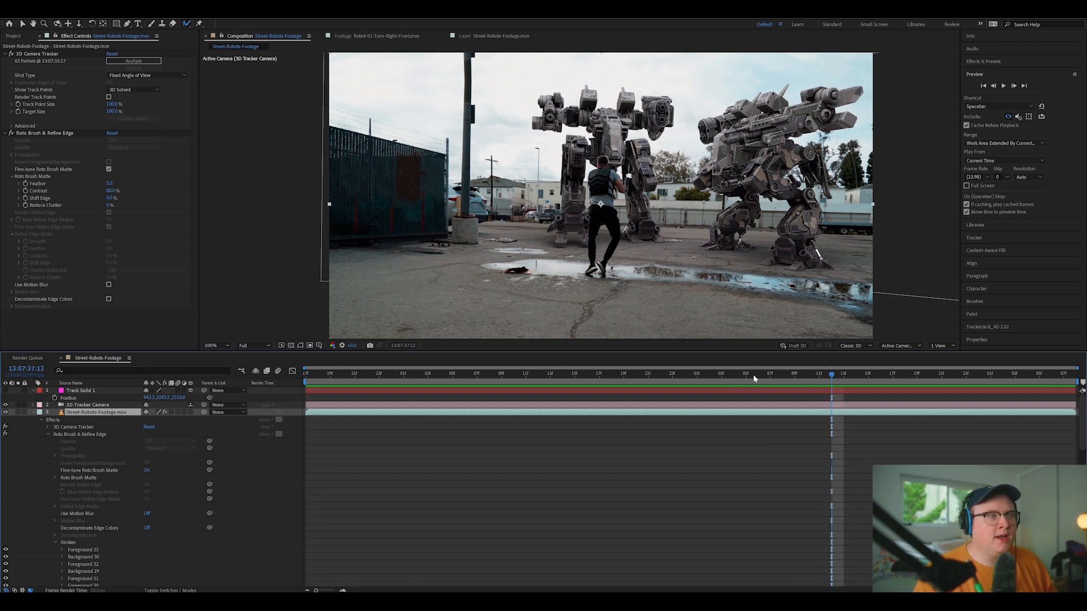
left_click_drag(814, 382, 855, 388)
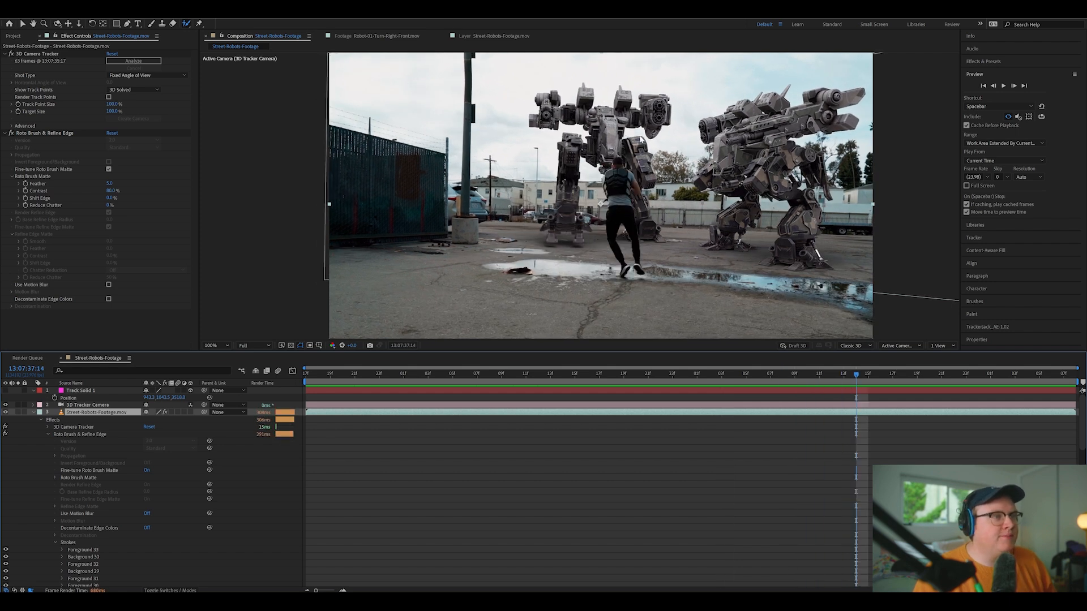
Soften the actor's matte edge by setting the Roto Brush Matte Feather to about 8 and Contrast to about 44%
scroll(637, 189, "up", 1)
scroll(614, 194, "up", 1)
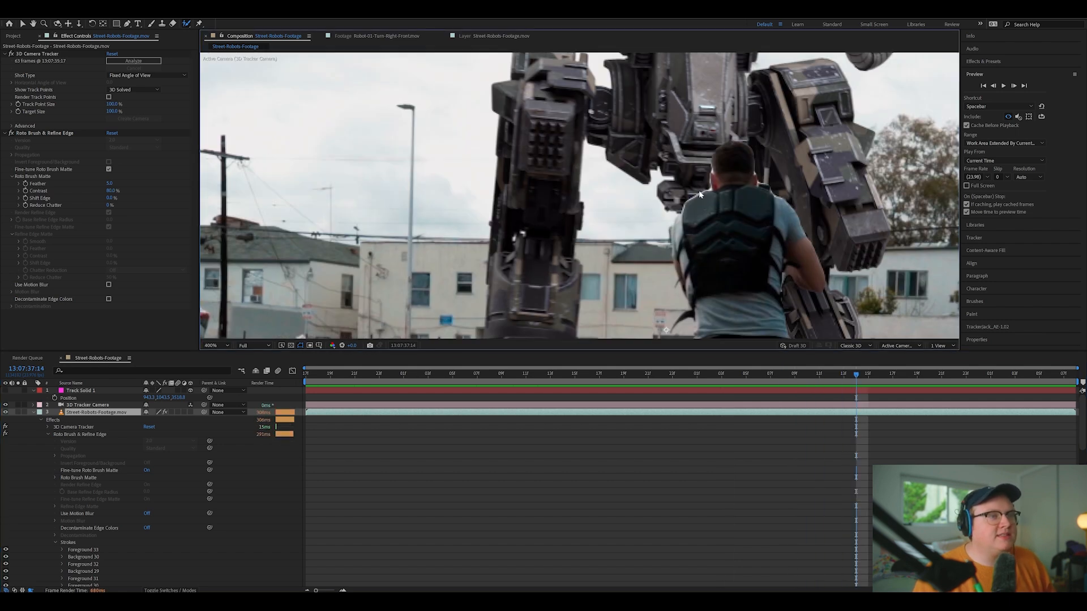
left_click_drag(700, 163, 665, 150)
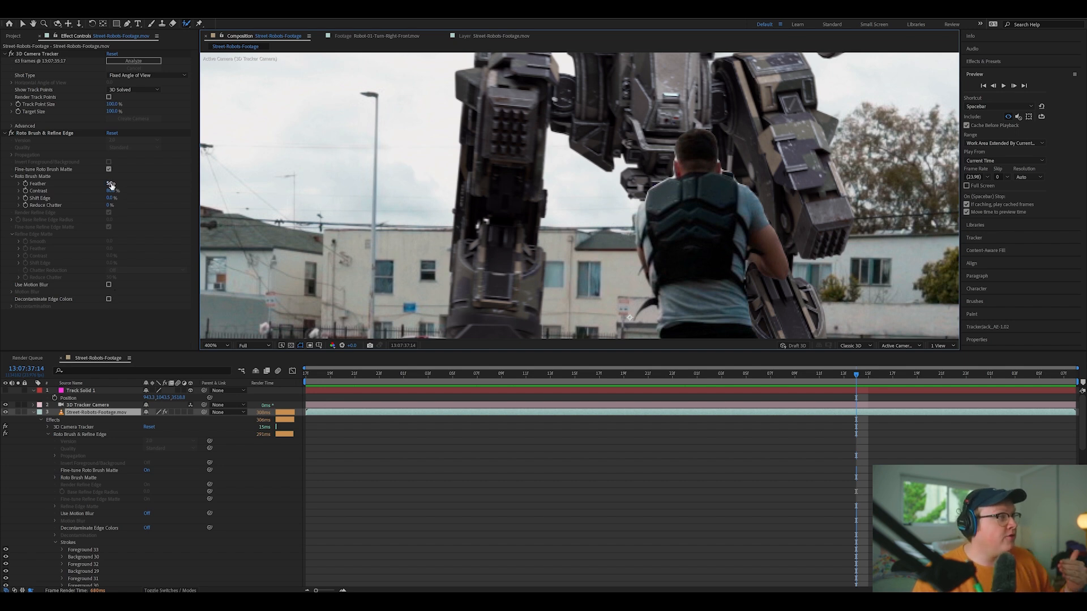
left_click_drag(111, 184, 125, 183)
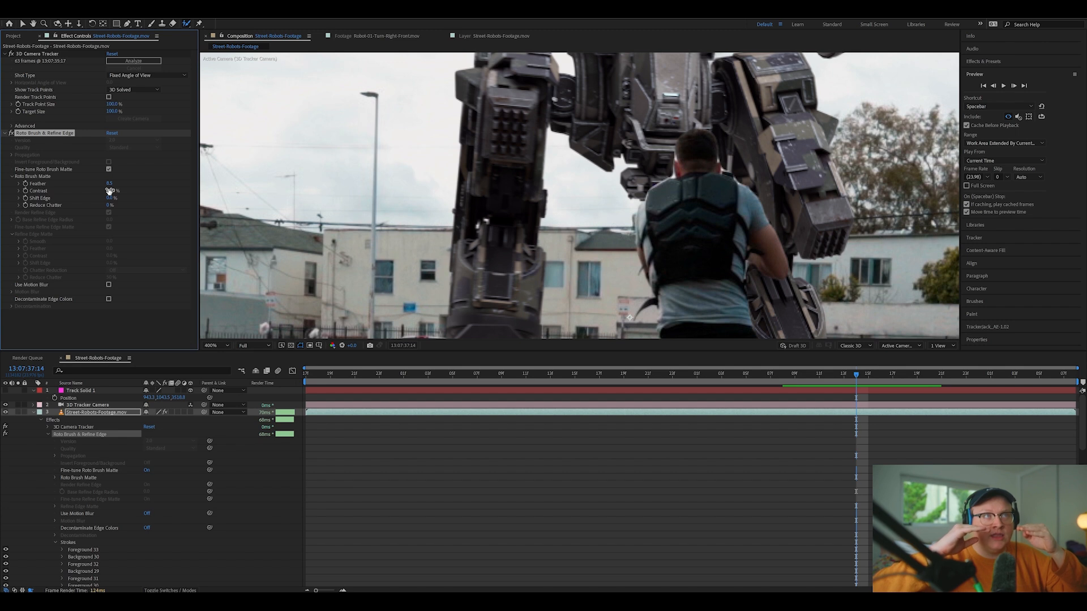
left_click_drag(80, 190, 8, 193)
left_click_drag(111, 190, 70, 190)
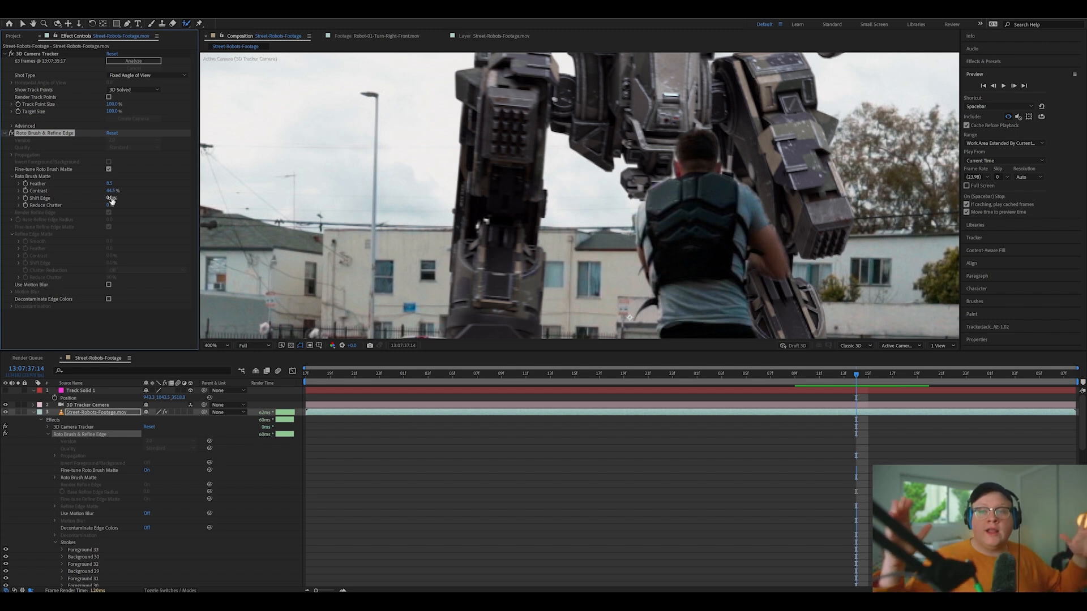
Tighten the actor's Roto Brush matte with Shift Edge about -70%, Feather about 4.8 and Contrast about 46%
left_click_drag(112, 198, 101, 202)
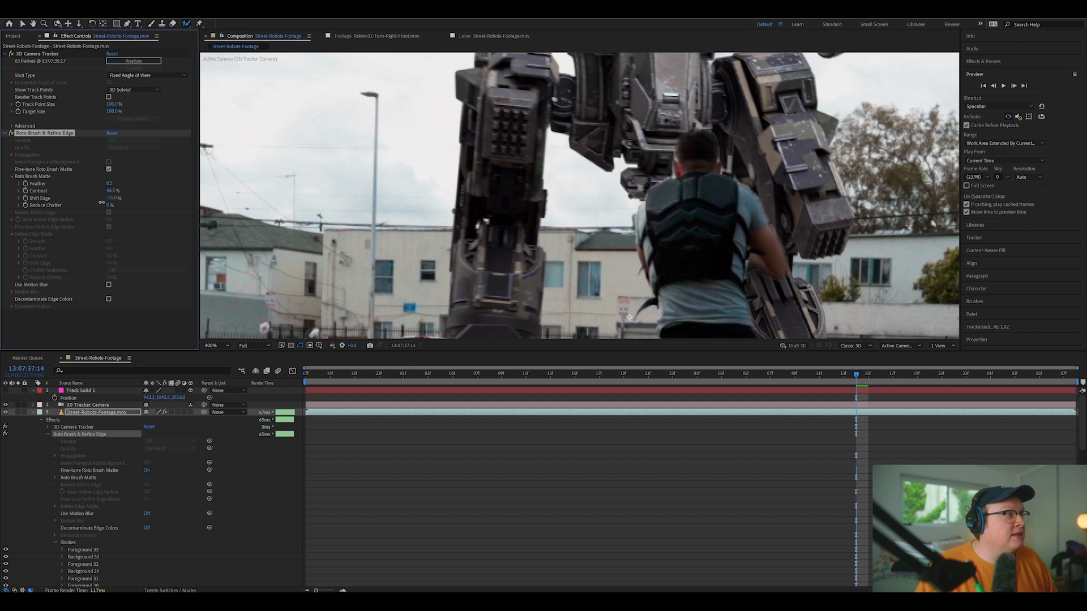
left_click_drag(101, 203, 77, 199)
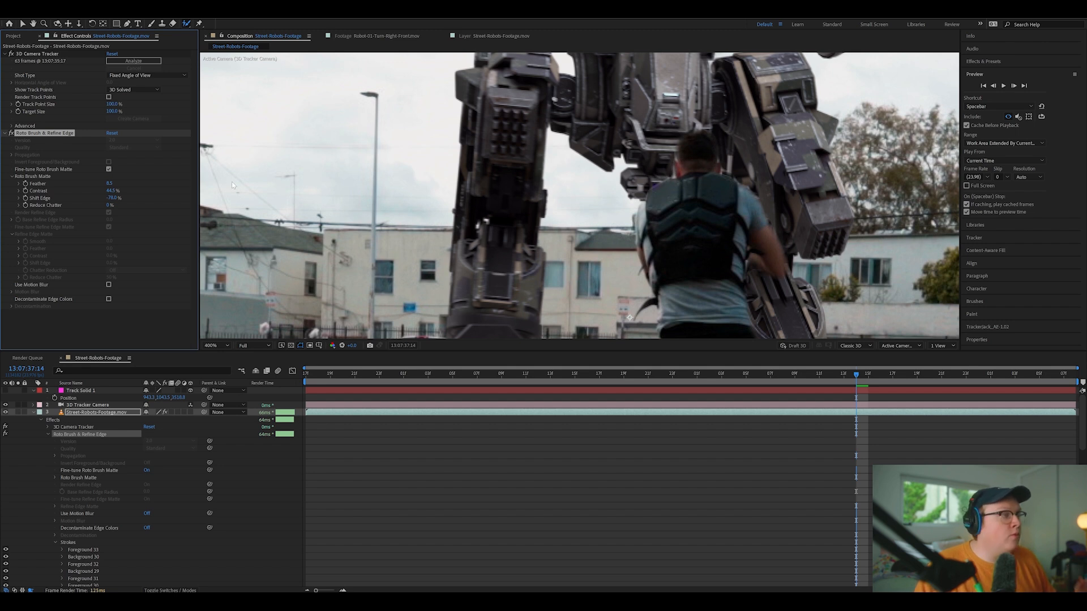
left_click_drag(89, 180, 90, 177)
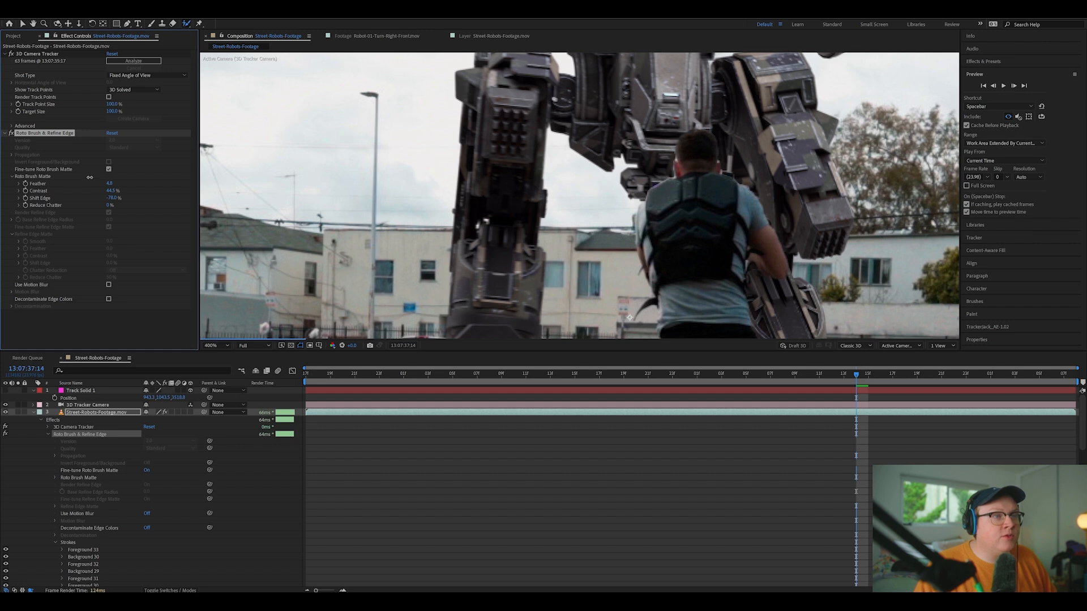
mouse_move(97, 189)
left_mouse_down()
mouse_move(84, 188)
mouse_move(139, 185)
mouse_move(115, 188)
left_mouse_up()
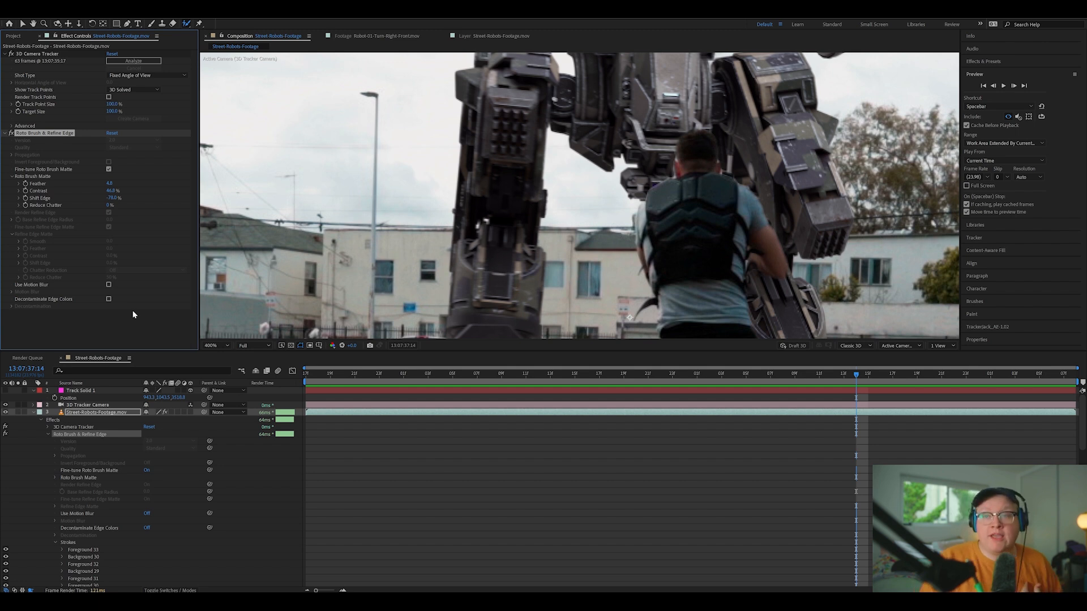
Enable Decontaminate Edge Colors on the actor's Roto Brush effect and expand its Decontamination settings
left_click(109, 299)
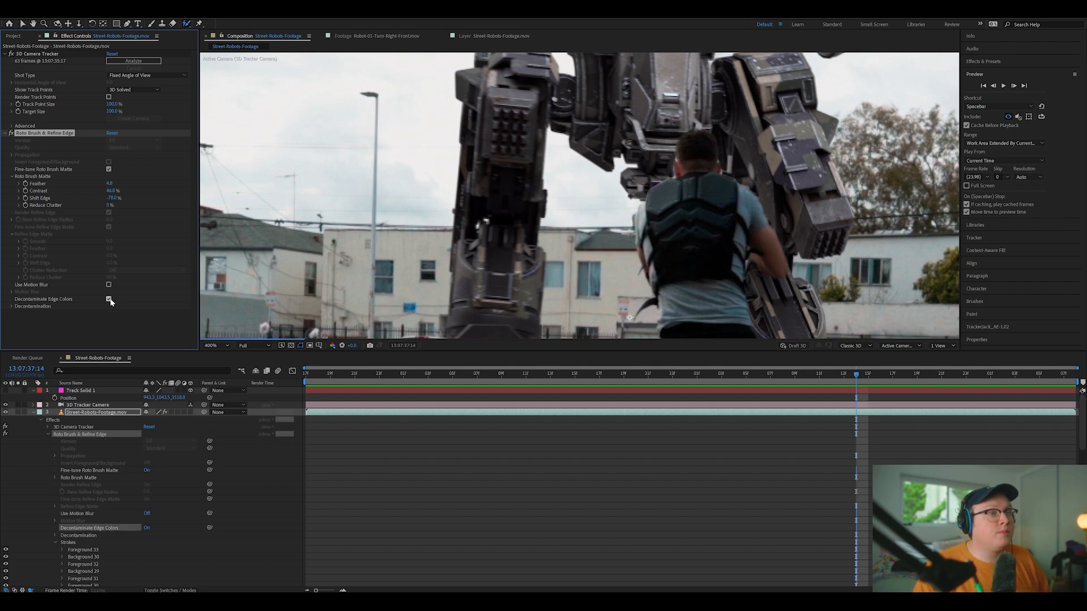
scroll(657, 212, "up", 2)
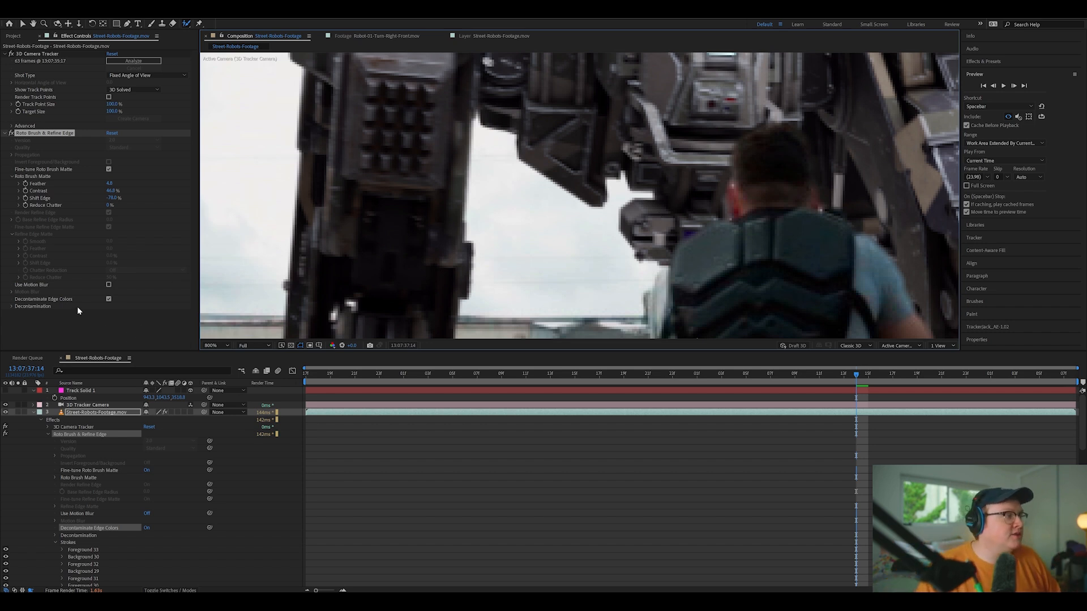
left_click(11, 307)
left_click(11, 307)
left_click(12, 306)
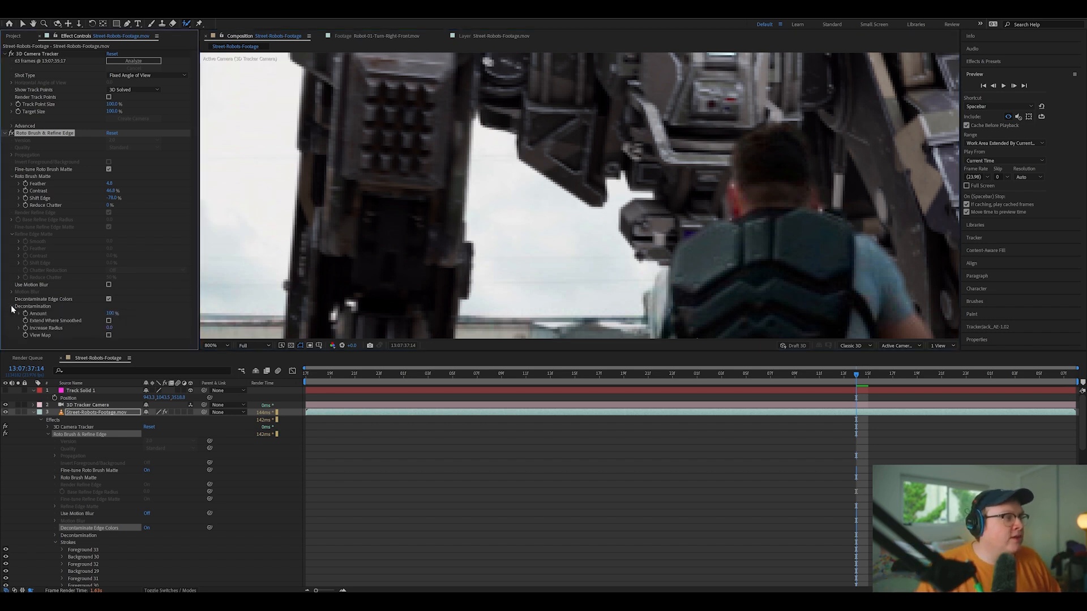
left_click_drag(806, 189, 760, 154)
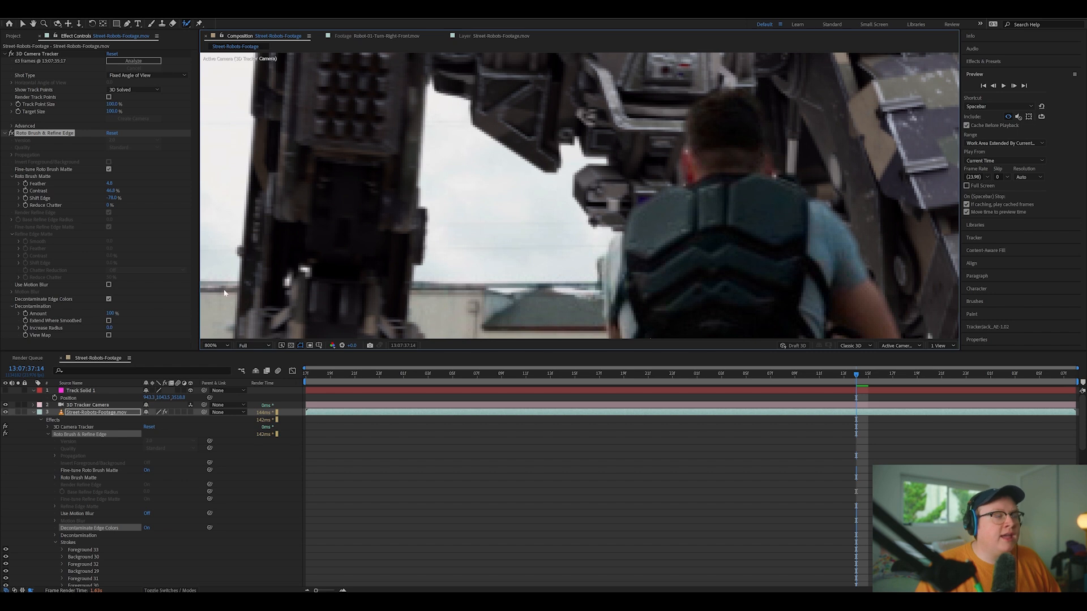
Compare the actor's edge with decontamination off and on, keep it on and raise Increase Radius slightly
left_click(108, 299)
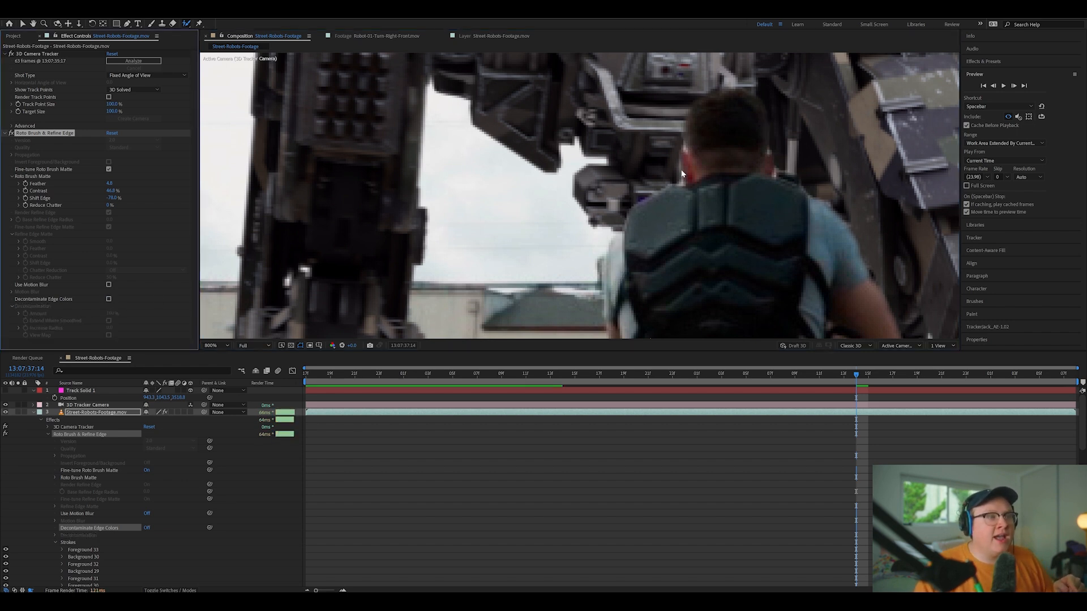
left_click(108, 299)
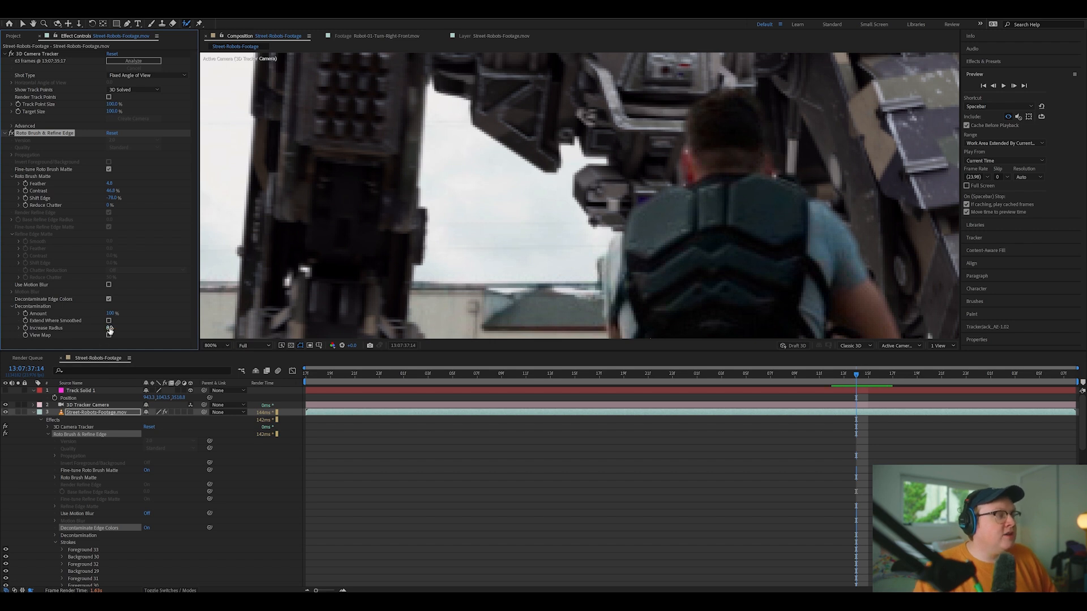
left_click_drag(110, 328, 122, 329)
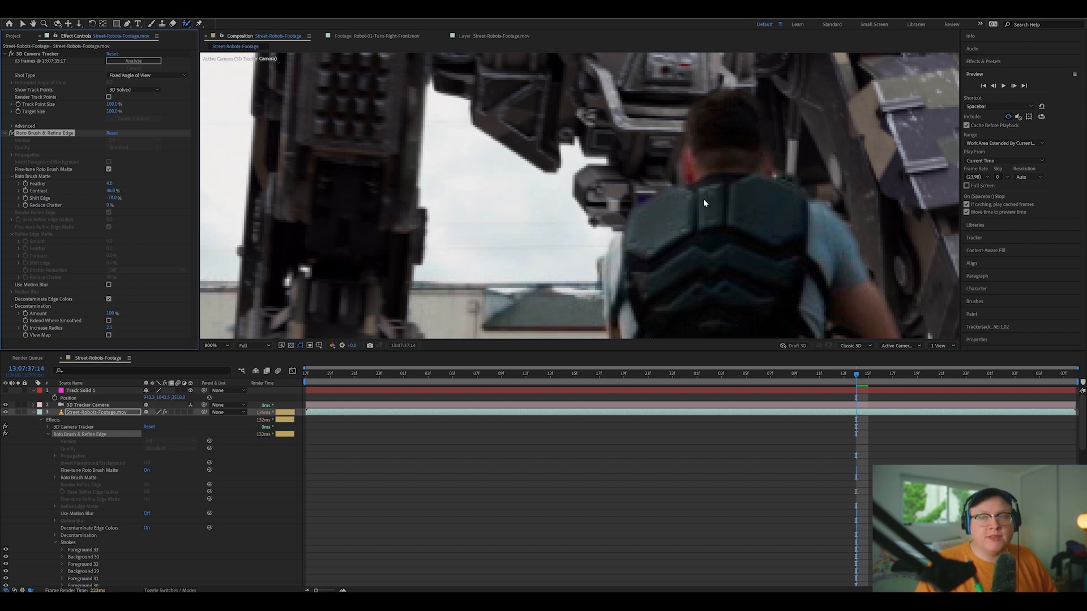
Check the actor's edge in the full frame and up close, and set the decontamination Amount to 99%
key("slash")
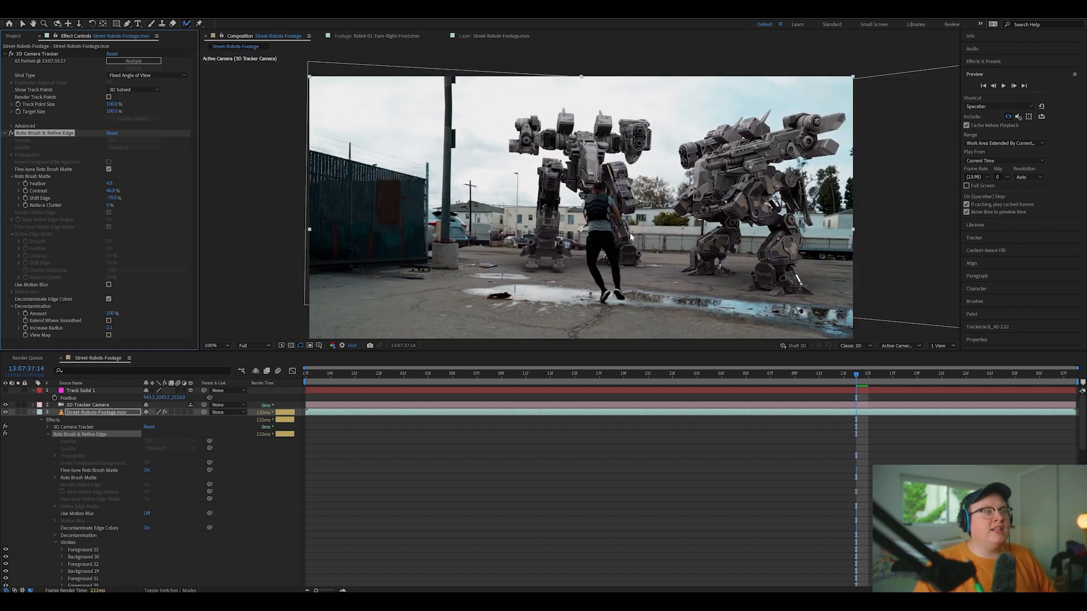
left_click_drag(630, 237, 625, 220)
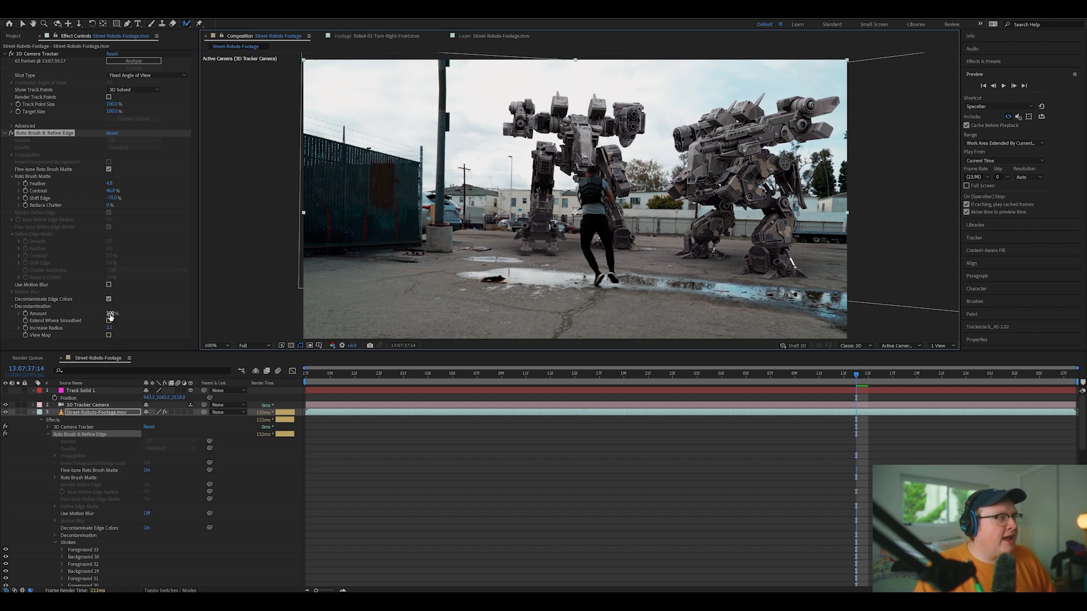
key("period")
key("period")
key("period")
left_click_drag(115, 316, 108, 313)
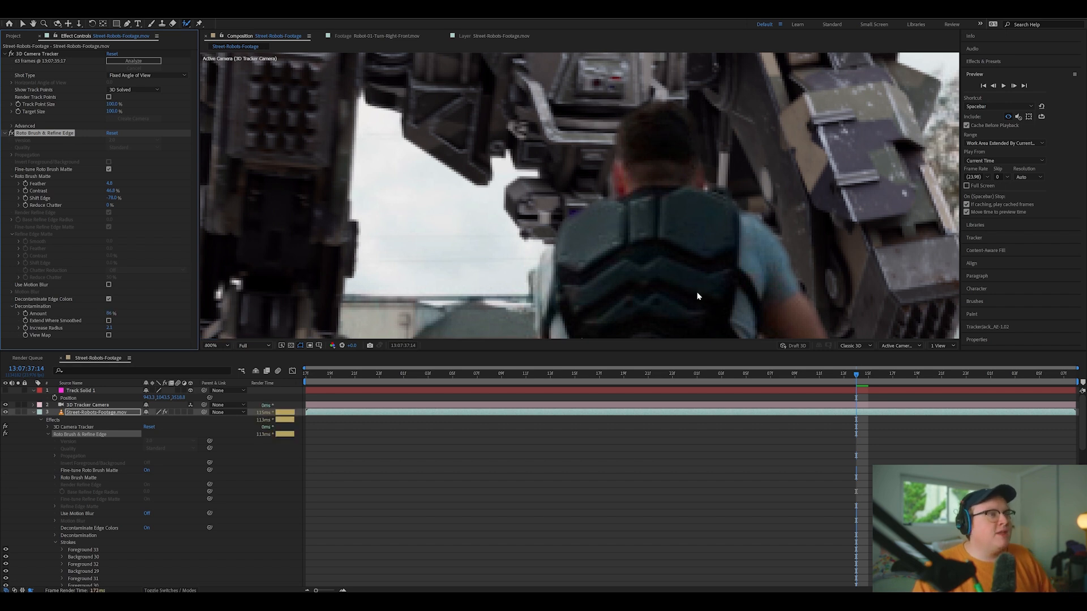
Collapse the rotoscoped footage layer's properties and scrub through the composite to 13:07:36:21
scroll(698, 291, "down", 6)
left_click_drag(827, 375, 465, 375)
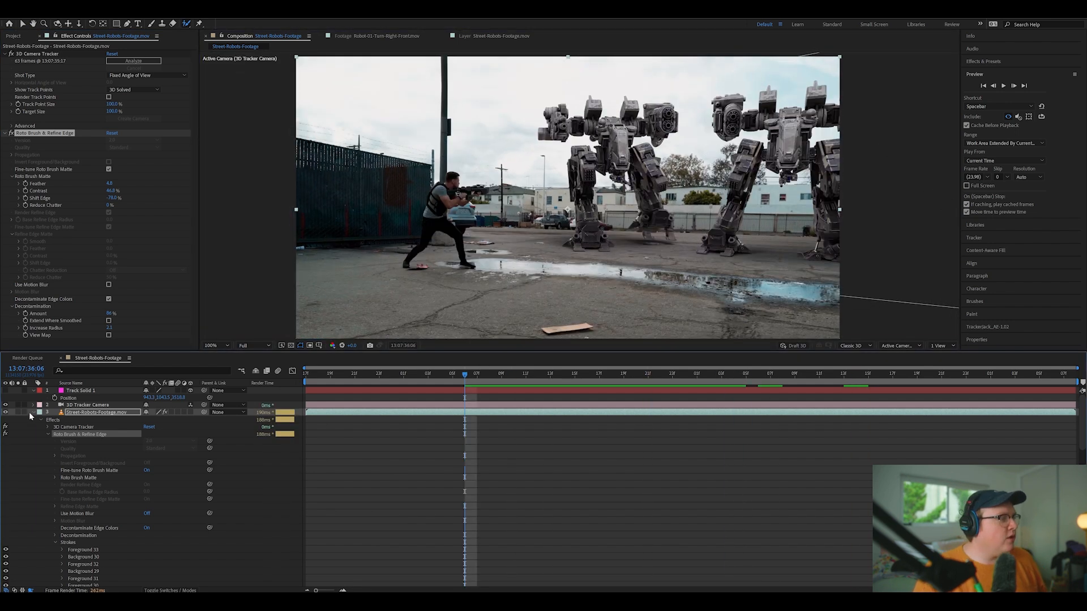
left_click(33, 412)
left_click_drag(548, 378, 649, 379)
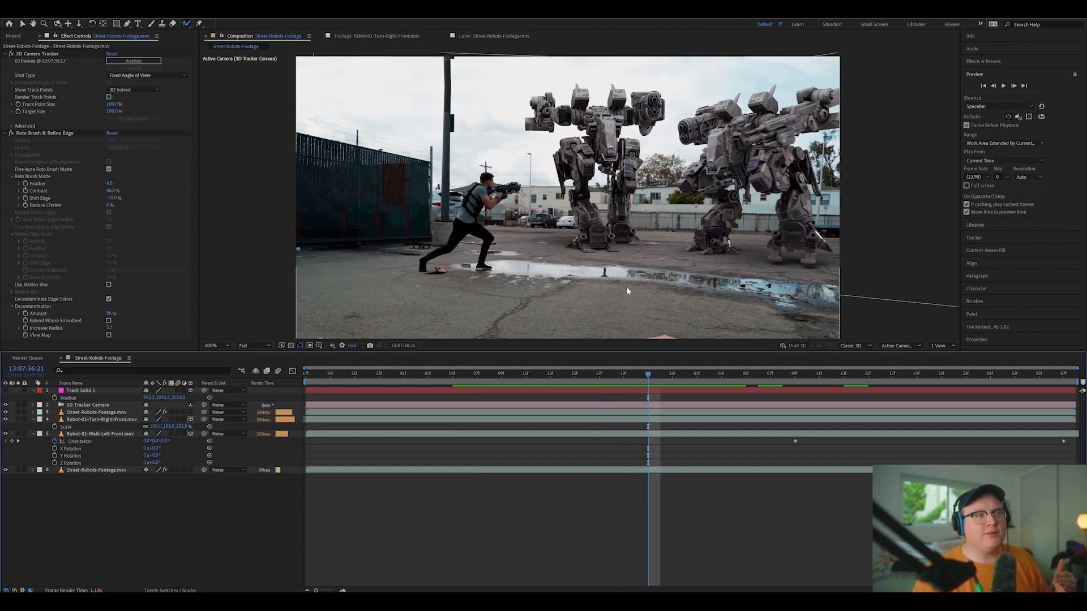
mouse_move(640, 377)
left_mouse_down()
mouse_move(620, 378)
mouse_move(648, 378)
left_mouse_up()
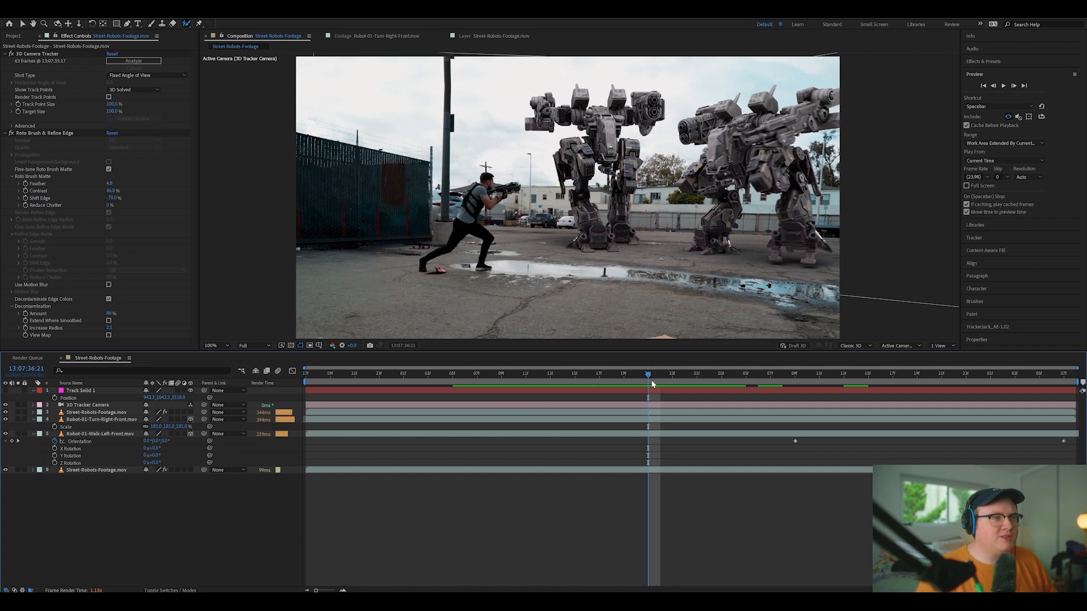
Display the 3D Camera Tracker's track points on the bottom Street-Robots-Footage layer and switch from the Roto Brush to the Selection tool
left_click(96, 470)
left_click(55, 54)
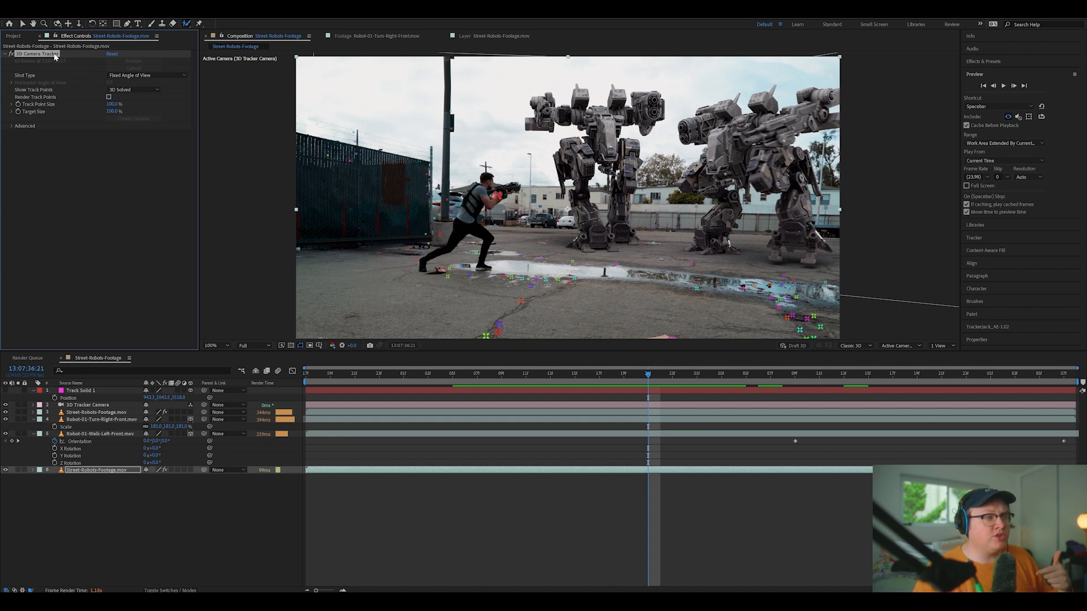
left_click(565, 292)
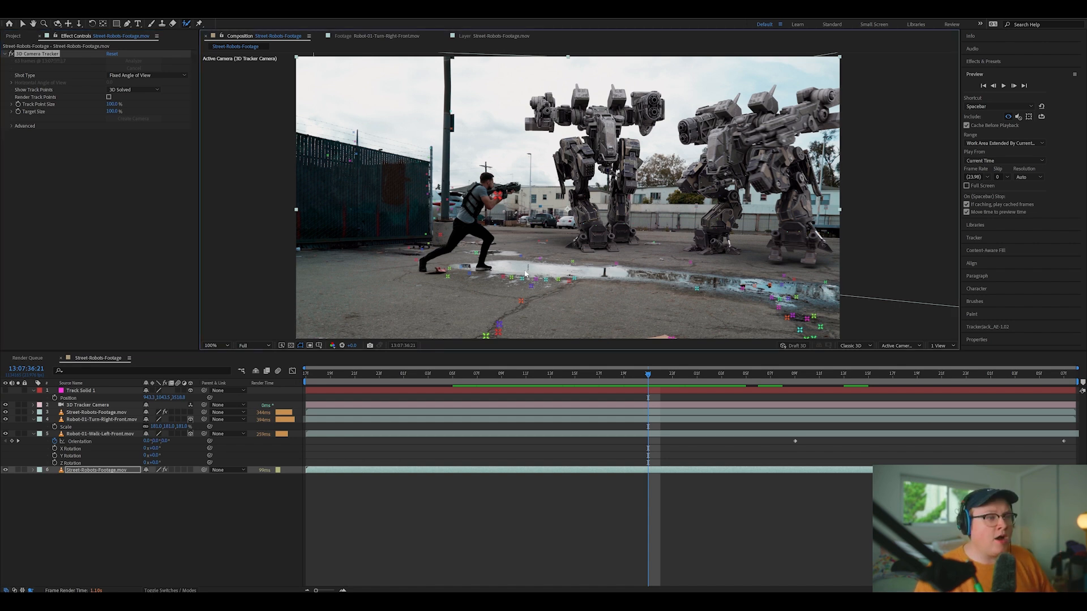
left_click(53, 55)
left_click(521, 281)
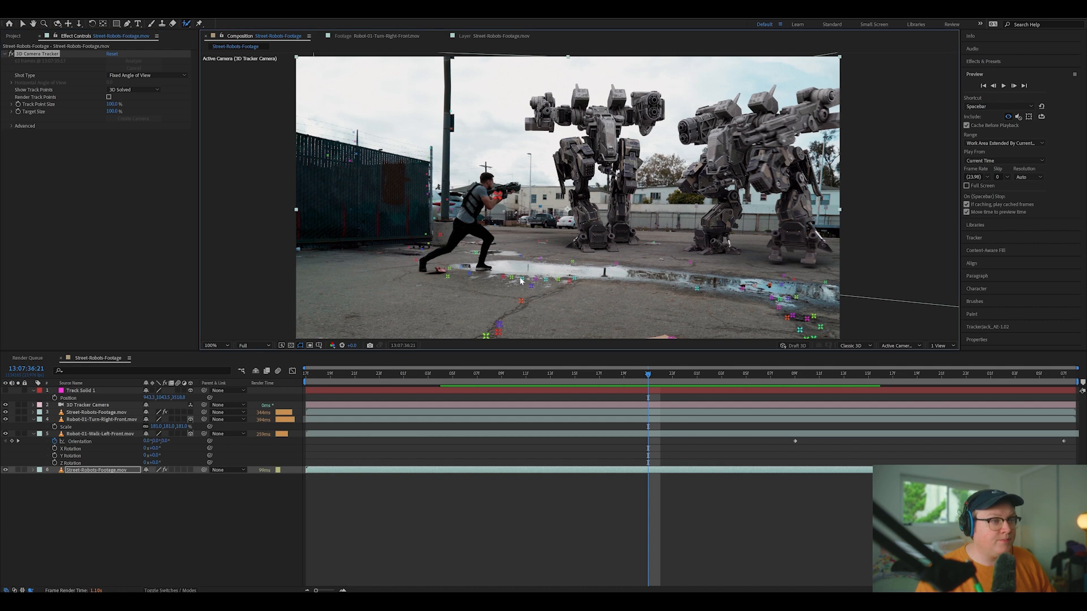
left_click_drag(582, 282, 560, 250)
left_click(529, 274)
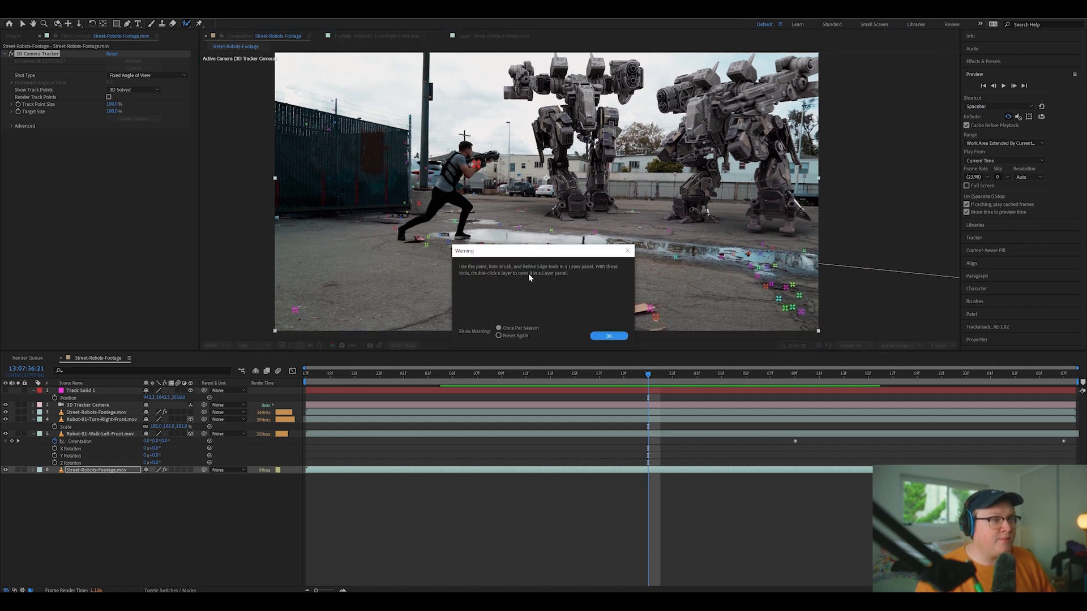
left_click(607, 335)
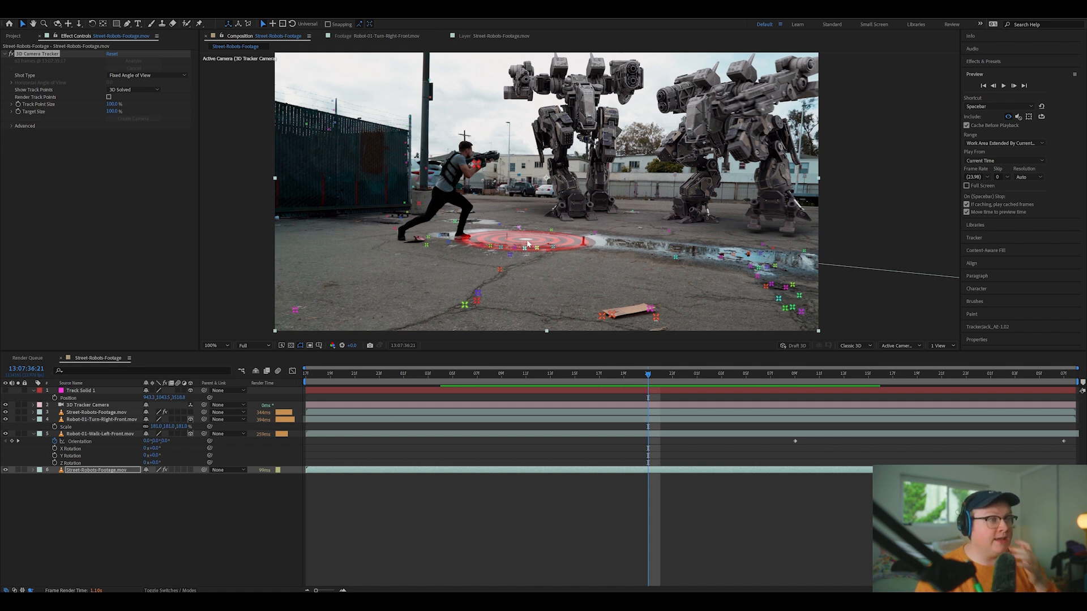
Create a solid from the track points lying flat on the puddle beside the actor
left_click(528, 243)
right_click(523, 240)
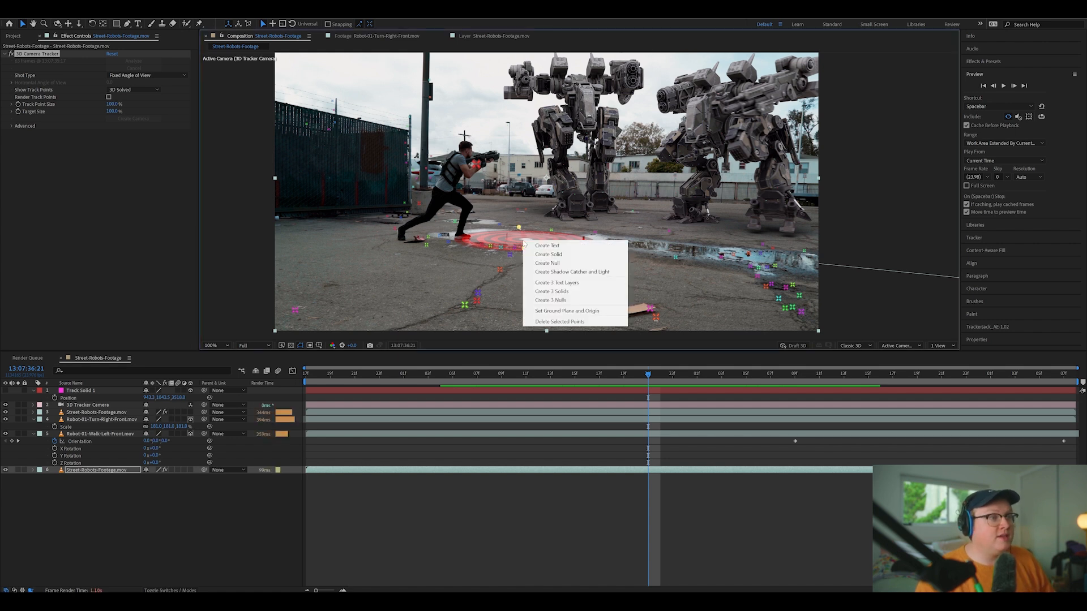
left_click(556, 259)
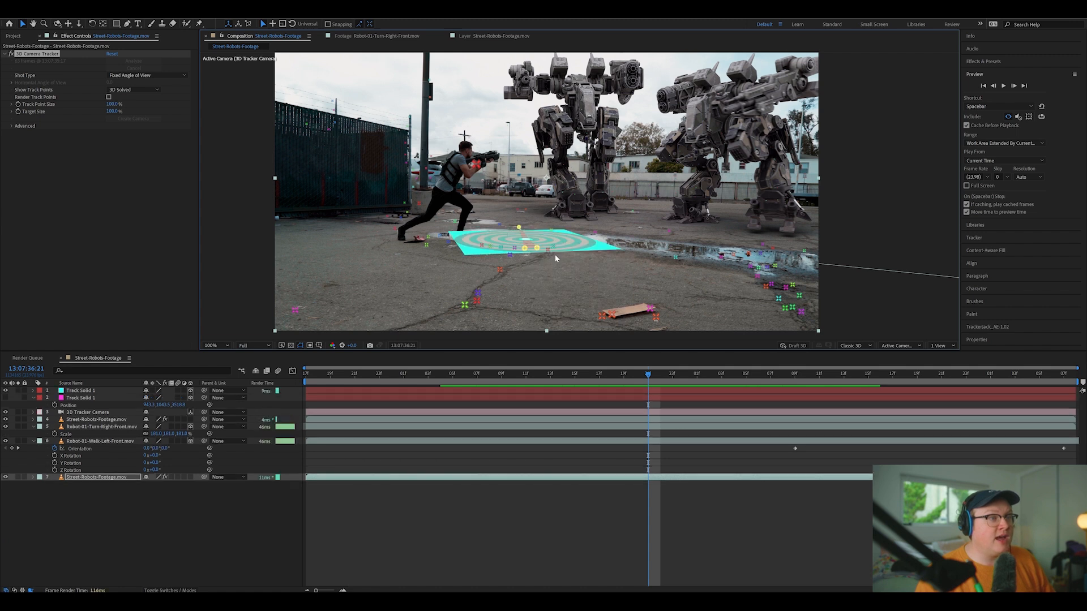
left_click(141, 520)
Stretch the new cyan track solid to cover the whole length of the puddle and preview it from 13:07:35:17
left_click(105, 393)
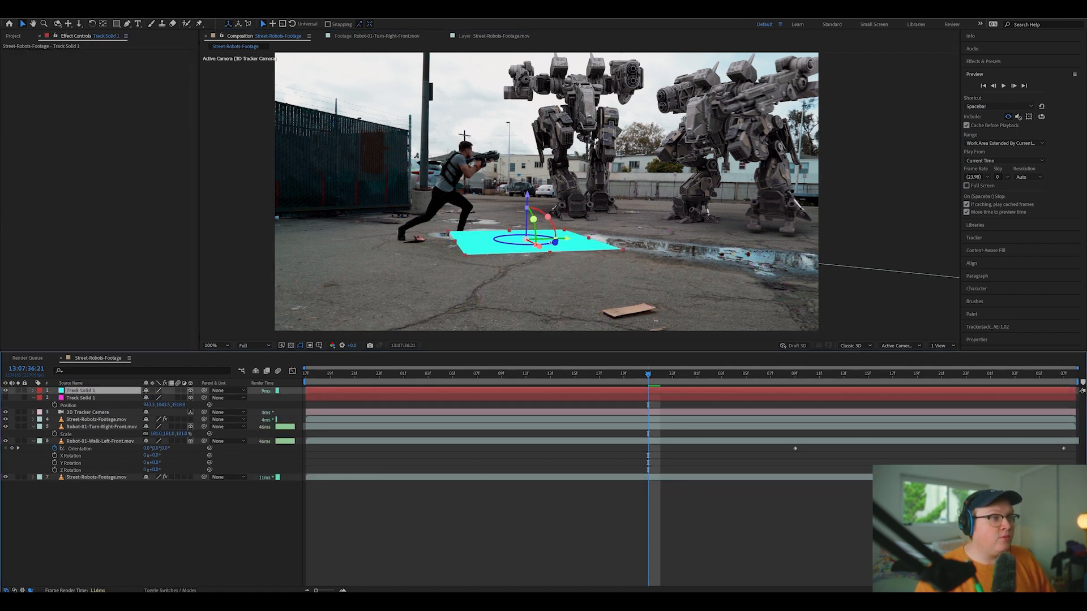
left_click_drag(527, 239, 836, 261)
left_click_drag(569, 242, 547, 264)
left_click(637, 373)
key("Home")
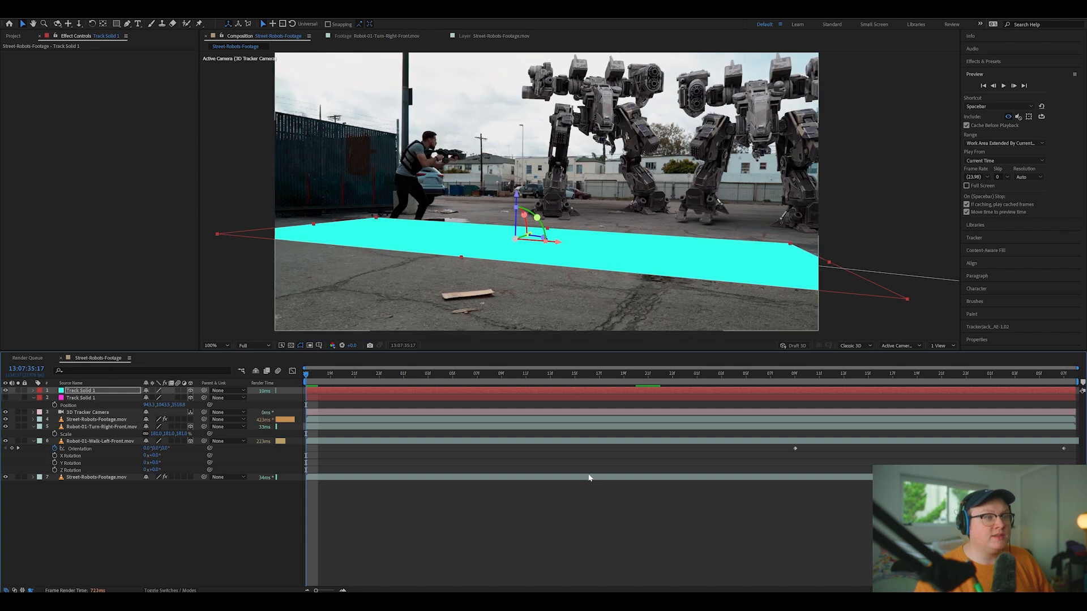
left_click_drag(829, 262, 848, 260)
key("space")
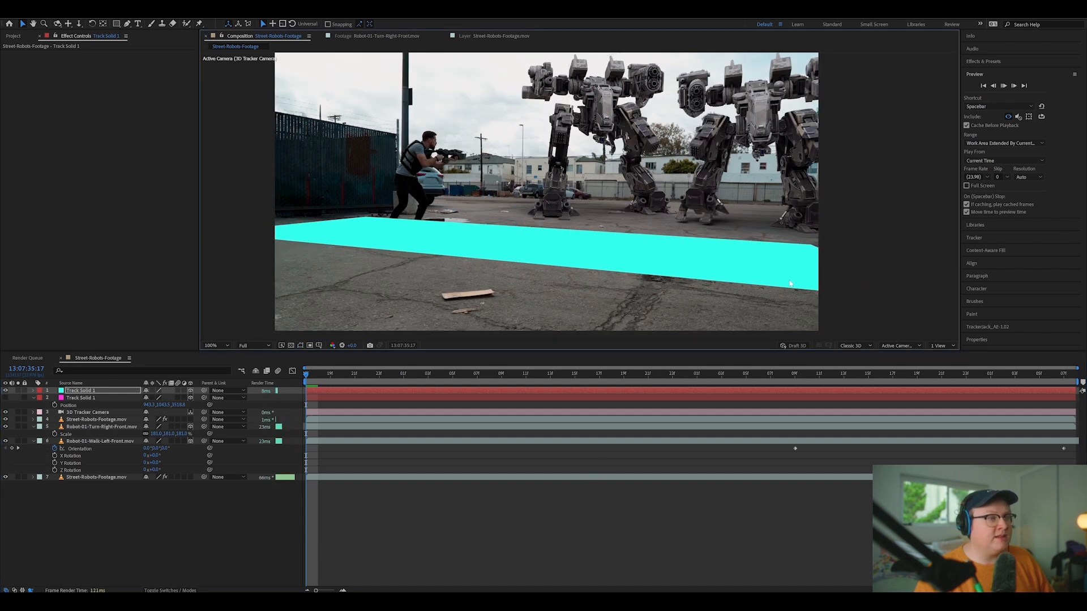
key("space")
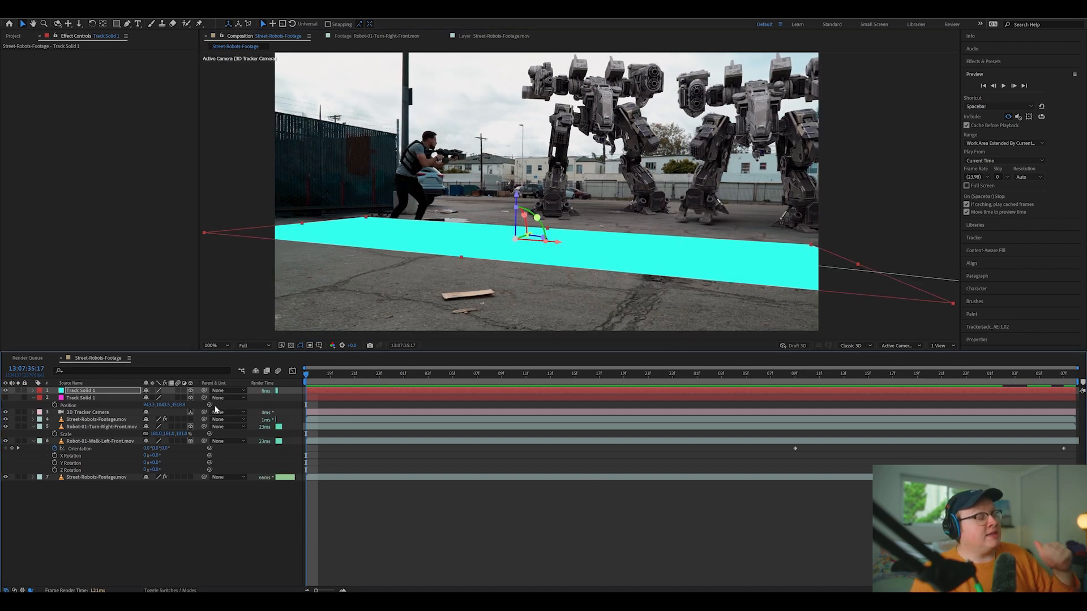
Hide the cyan track solid and go to 13:07:38:03, where the puddle is fully exposed
left_click(6, 392)
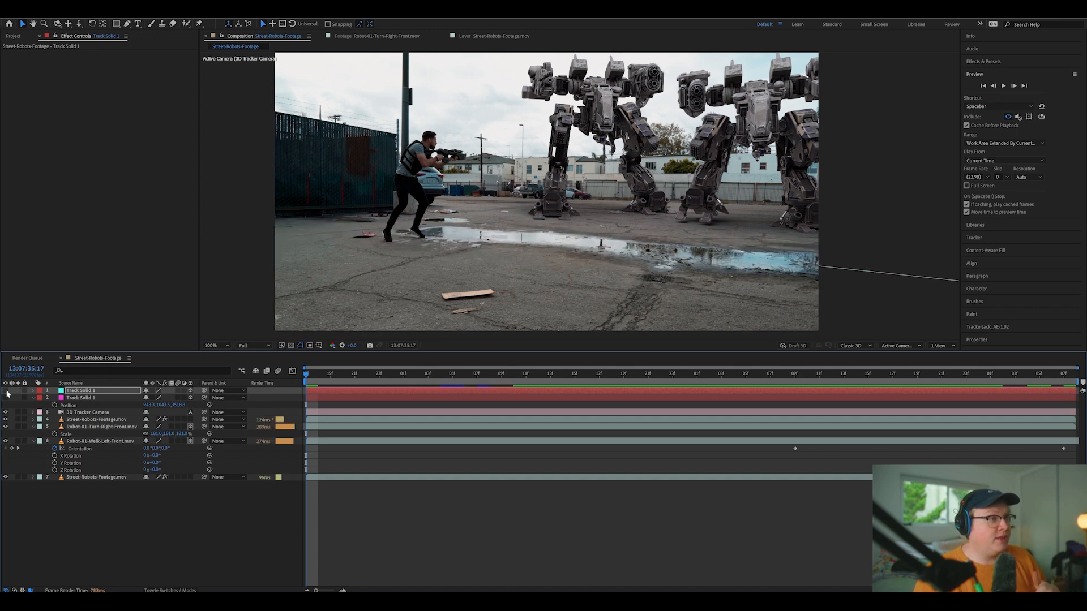
left_click(603, 387)
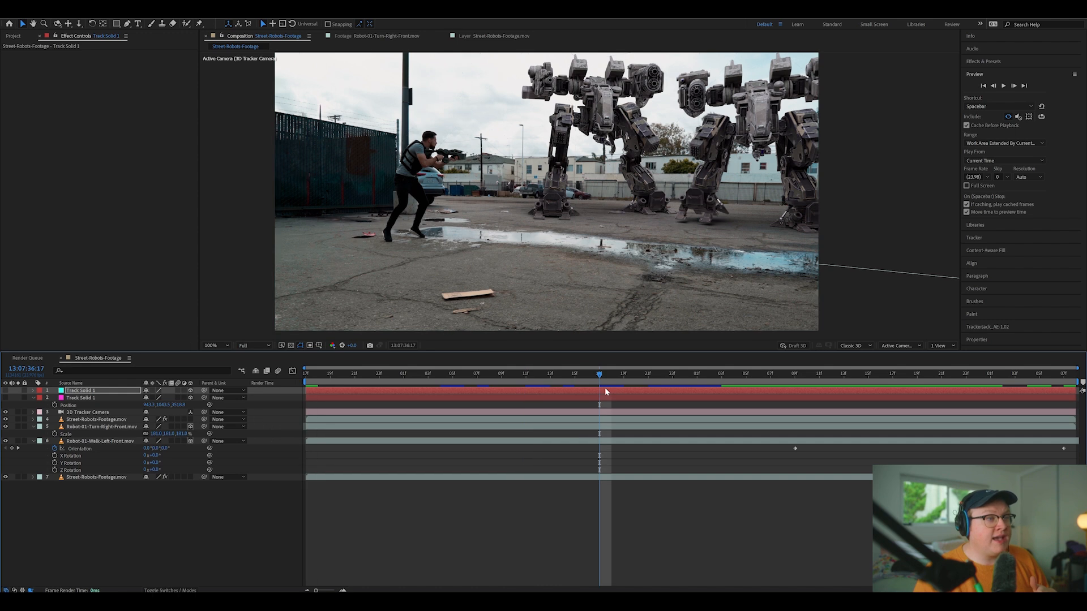
left_click_drag(663, 382, 1017, 392)
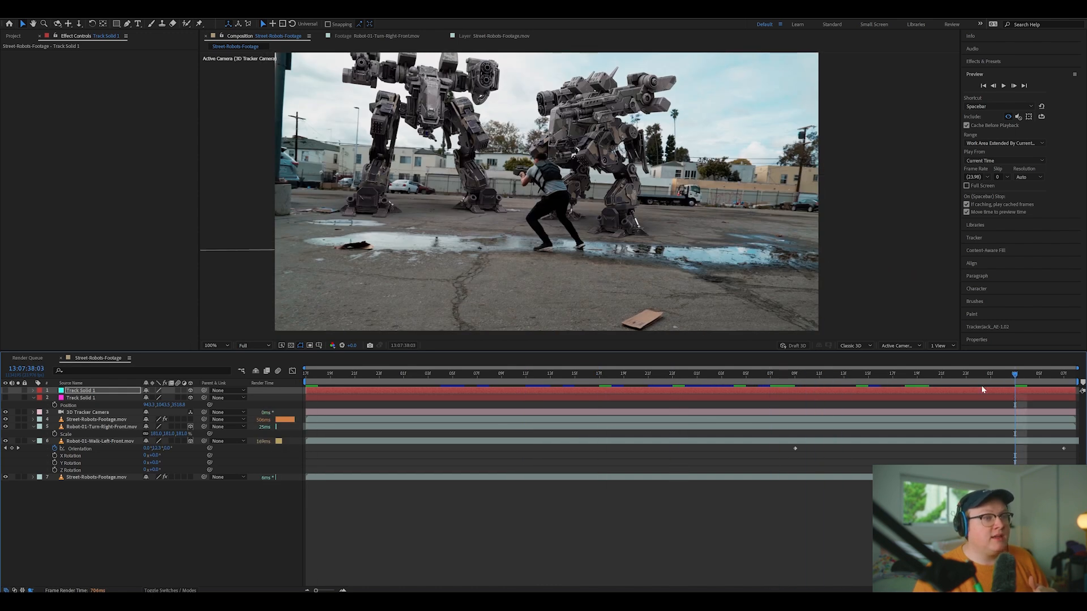
Start a mask on the hidden cyan track solid, tracing the puddle's far edge from the actor's legs to the puddle's left end
left_click(77, 392)
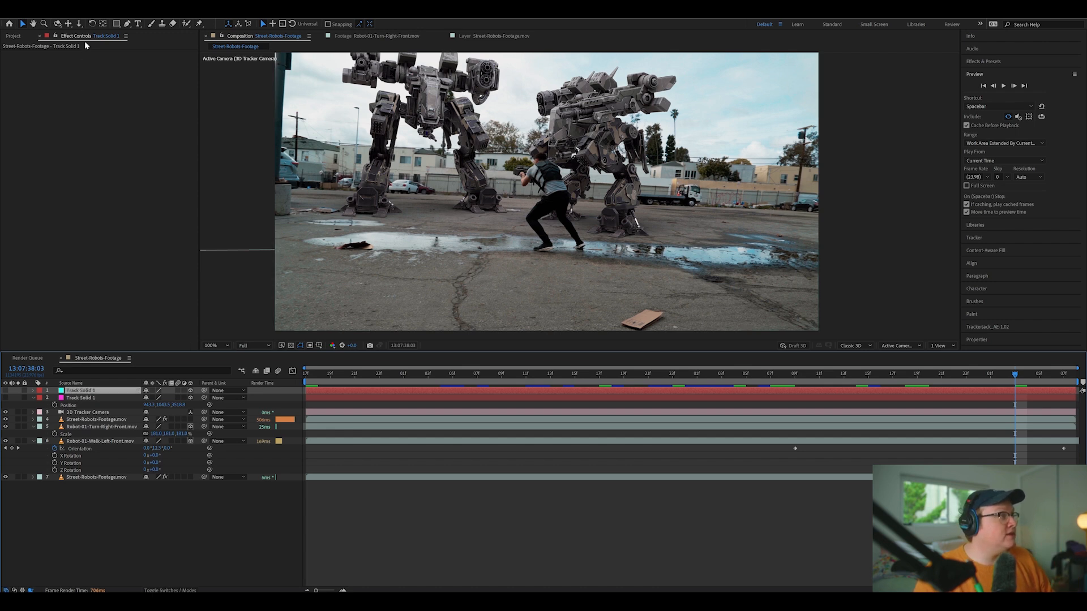
key("h")
left_click_drag(477, 237, 545, 200)
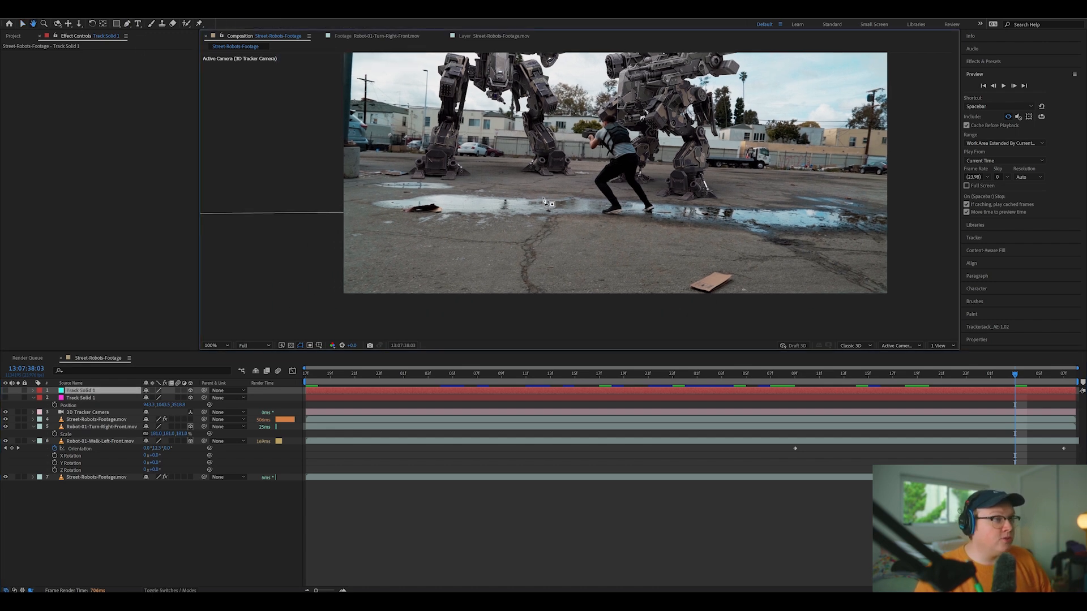
key("period")
key("g")
left_click(640, 205)
left_click(603, 202)
left_click(567, 202)
left_click(543, 206)
left_click(488, 206)
left_click(413, 202)
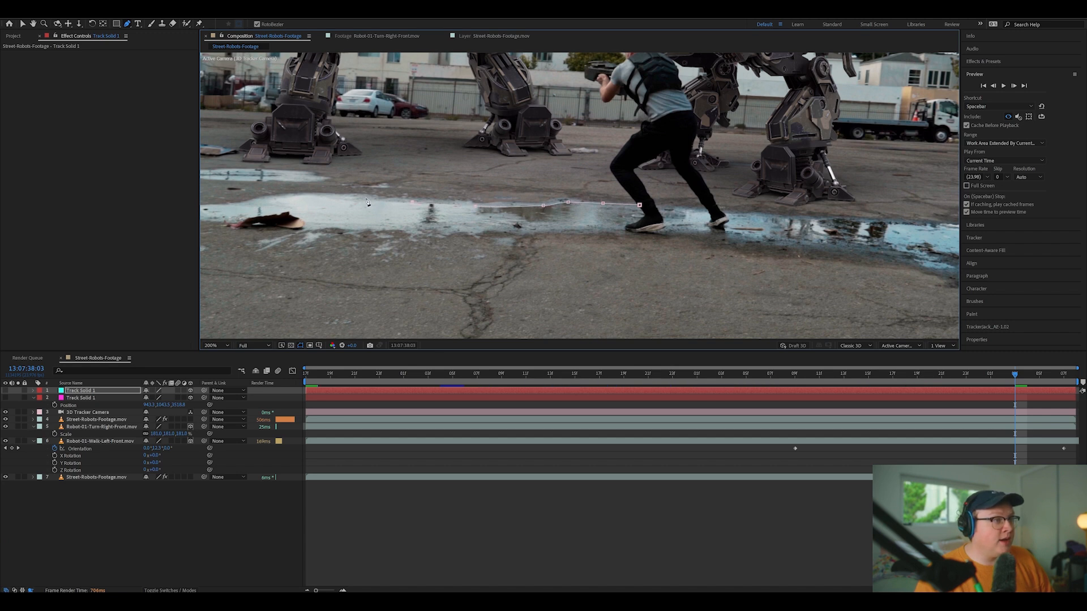
left_click(295, 185)
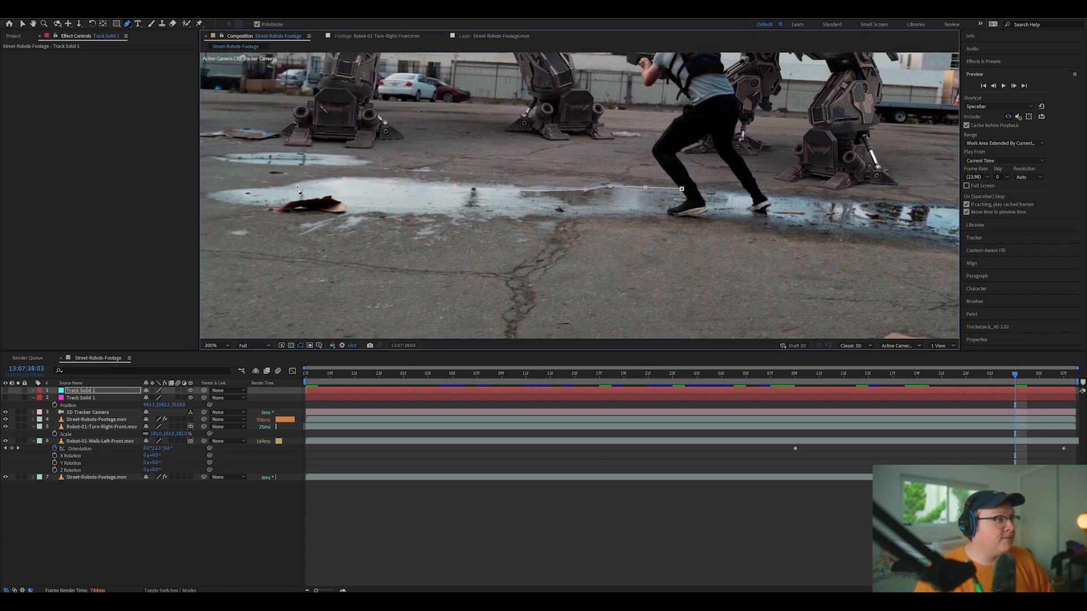
left_click(263, 189)
left_click(234, 189)
Continue the mask path along the puddle's near edge, past the actor's feet, and around the puddle's right end
left_click(295, 204)
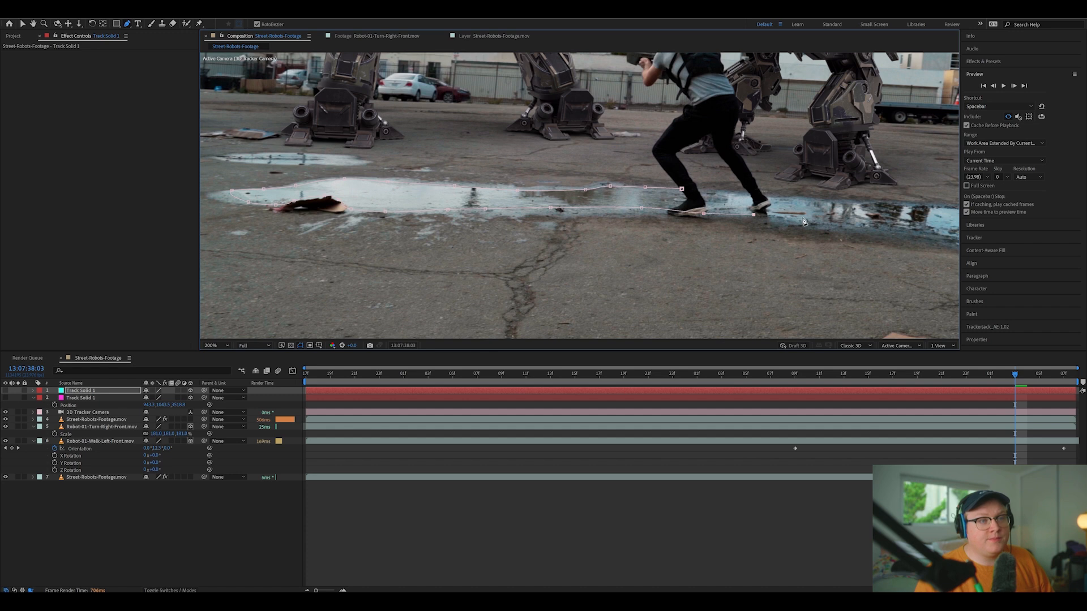
left_click_drag(803, 218, 653, 223)
left_click(687, 227)
left_click(757, 234)
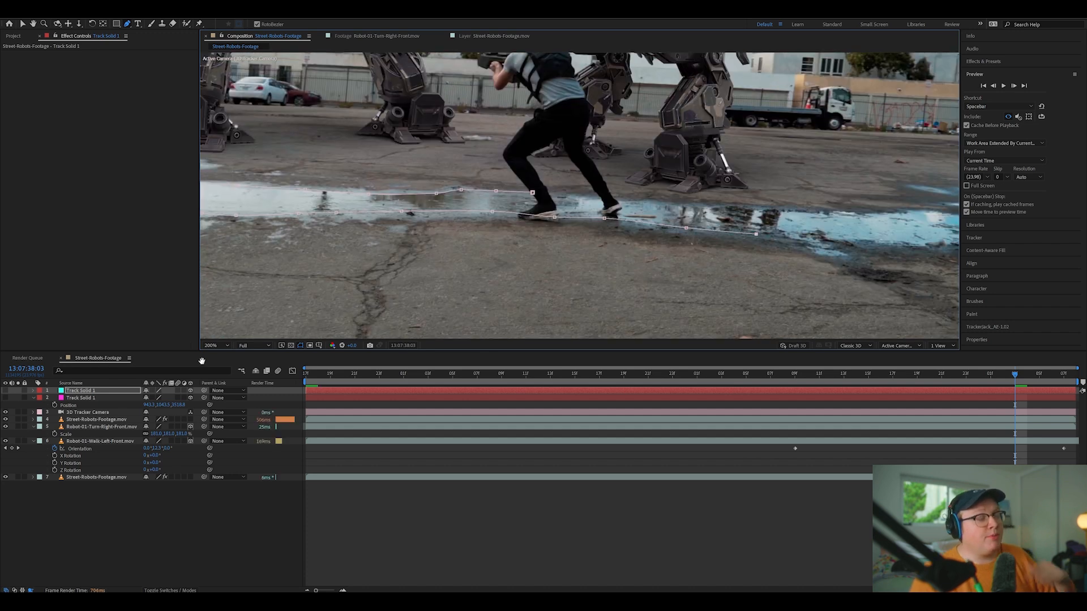
left_click(97, 390)
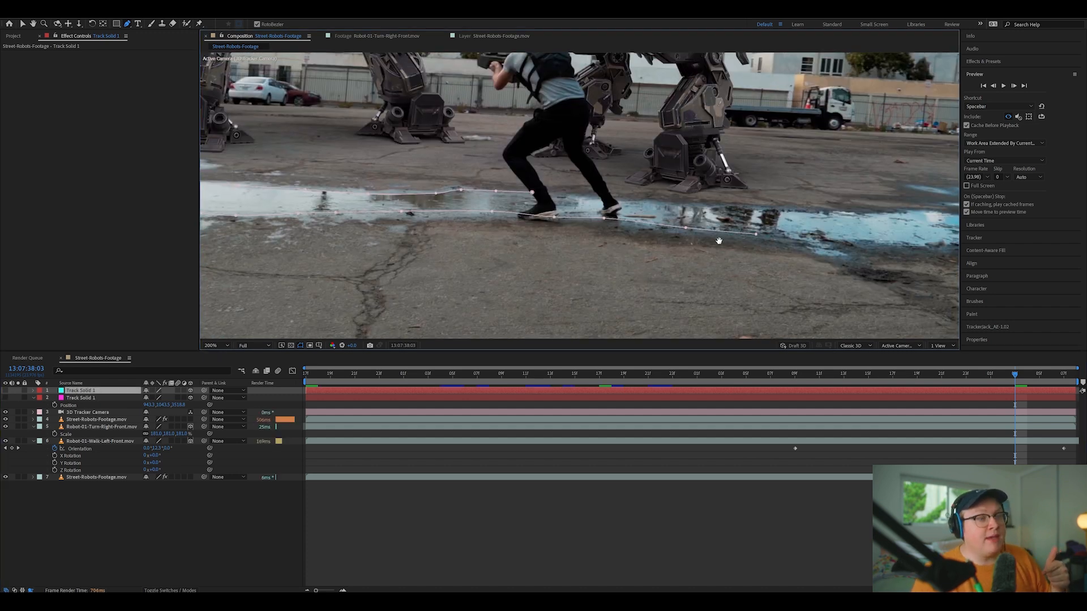
left_click_drag(758, 234, 538, 243)
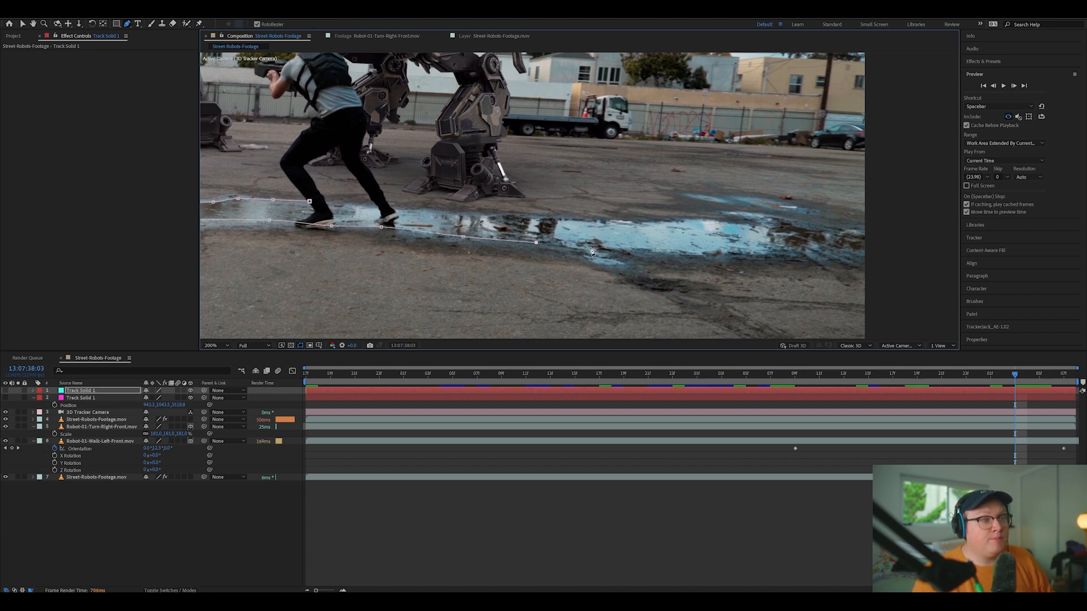
left_click_drag(771, 230, 756, 227)
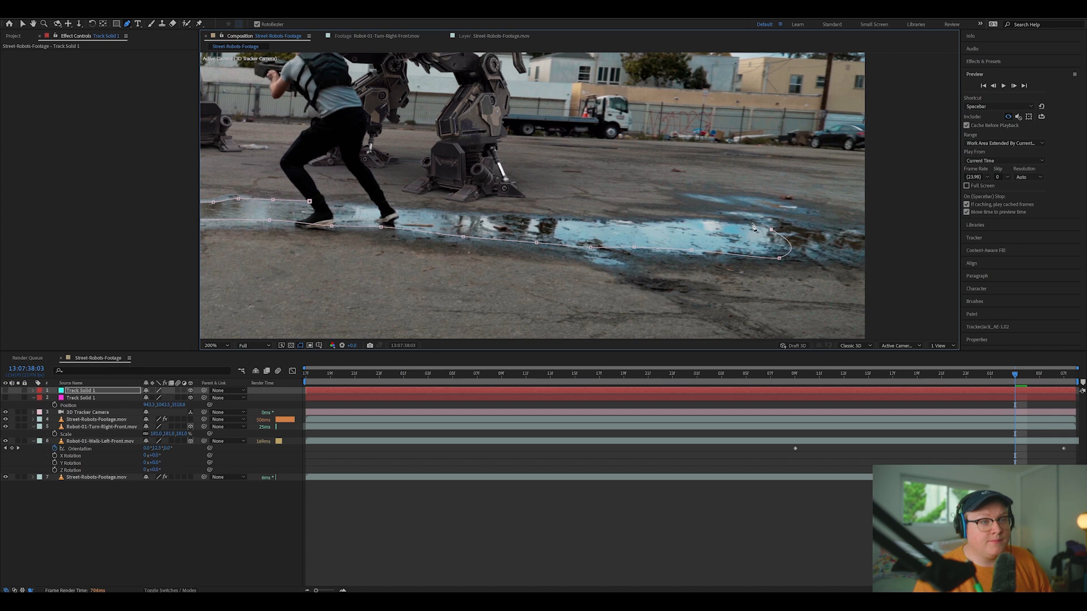
Trace the puddle's far edge from its right end back to the actor's legs and close the mask path
left_click(645, 220)
left_click(566, 223)
left_click_drag(567, 223, 719, 231)
left_click(601, 220)
left_click(554, 218)
left_click(462, 209)
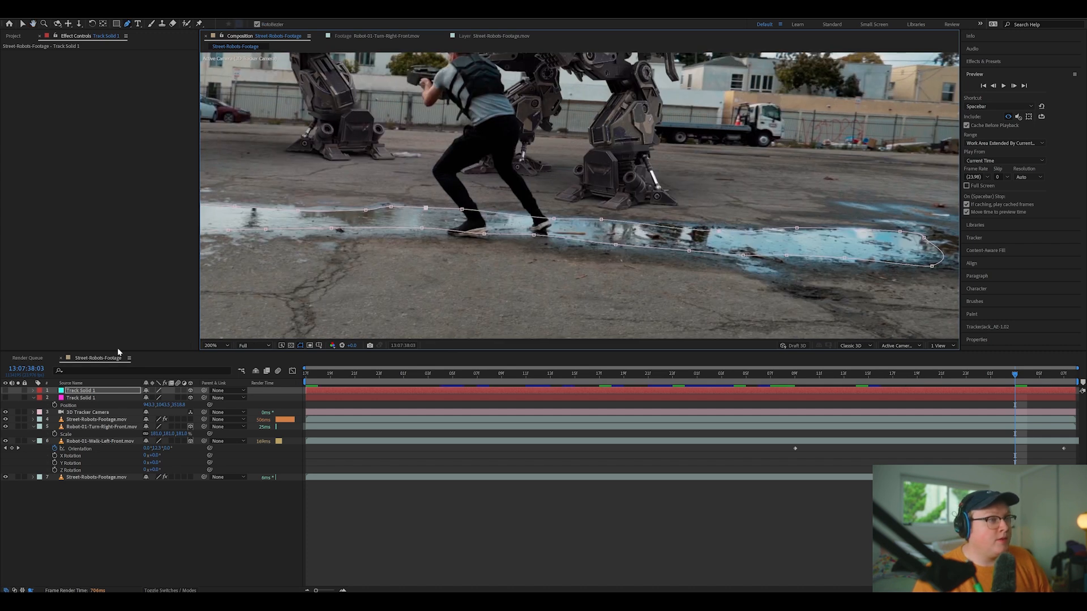
Make the masked cyan track solid visible and check how it follows the puddle back to about 13:07:37:09
left_click(5, 391)
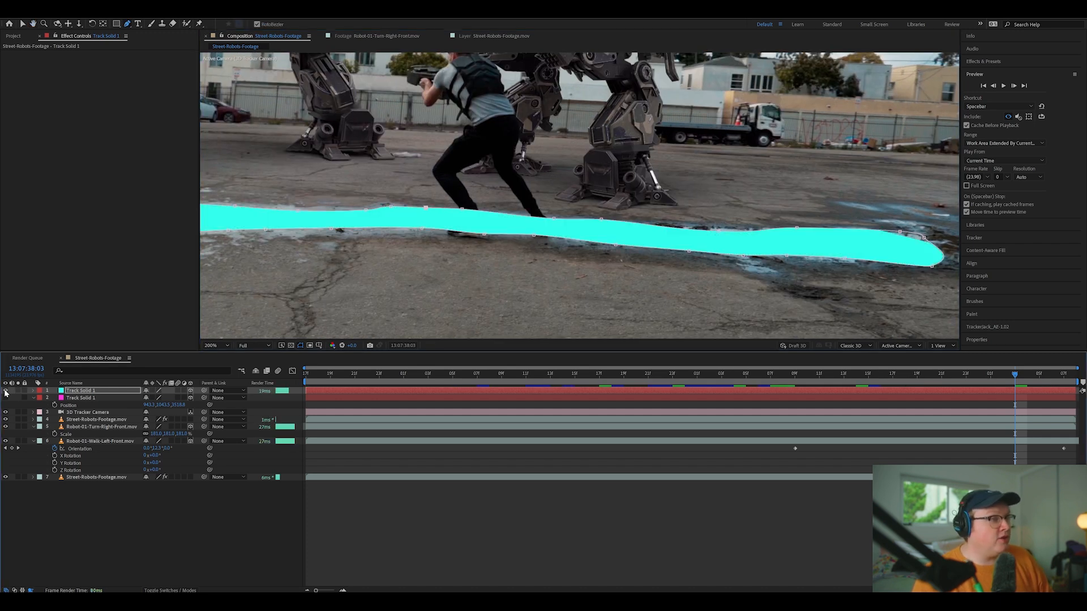
left_click(204, 538)
scroll(602, 300, "down", 1)
left_click_drag(595, 262, 653, 303)
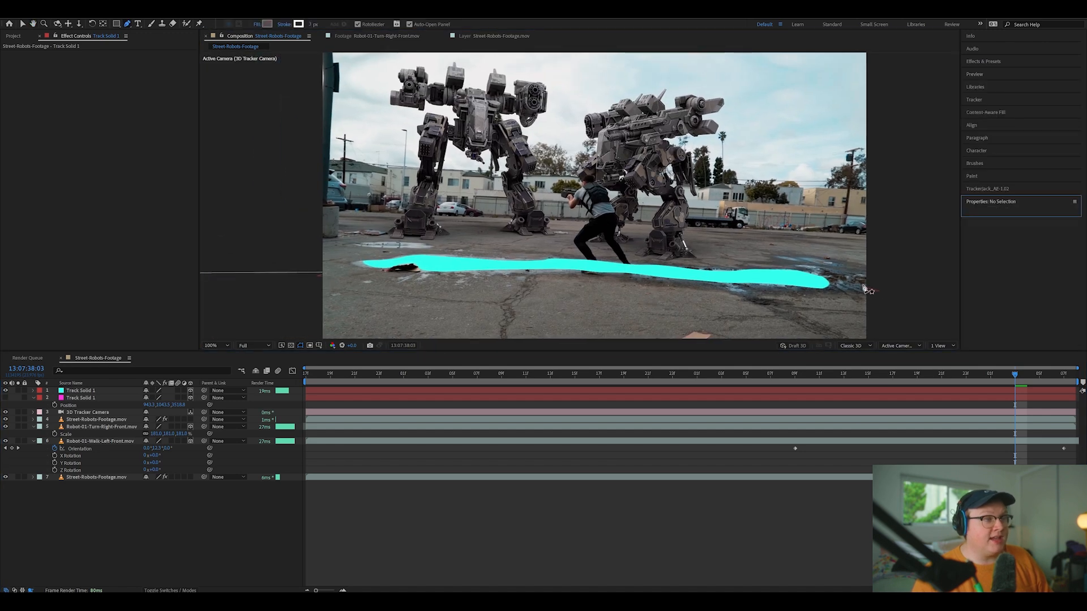
left_click_drag(983, 377, 787, 394)
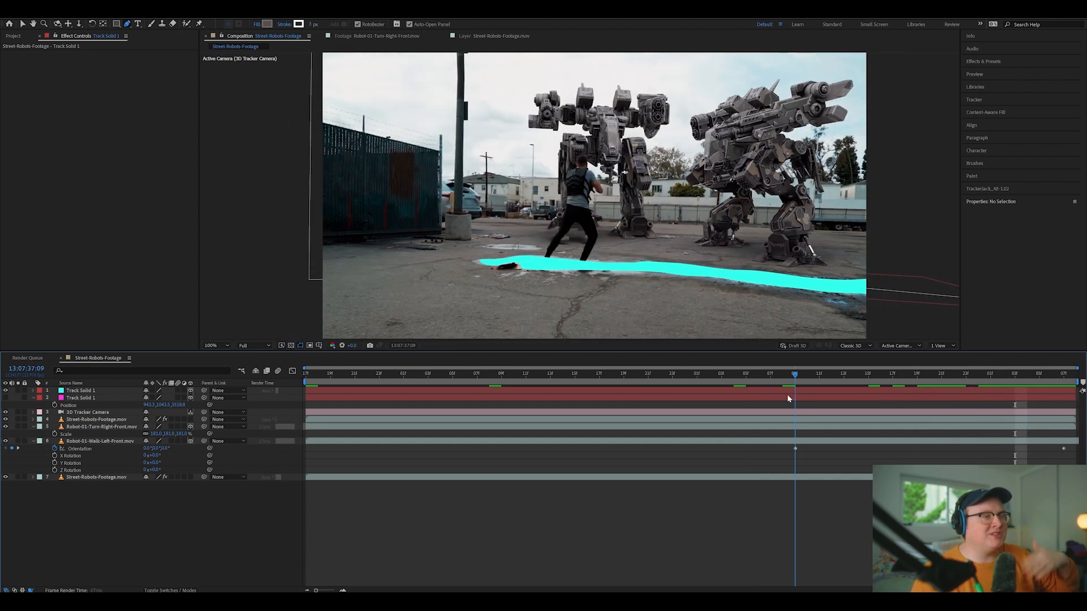
Feather the cyan track solid's mask slightly and check its soft edge across the shot from 13:07:35:17
left_click(80, 390)
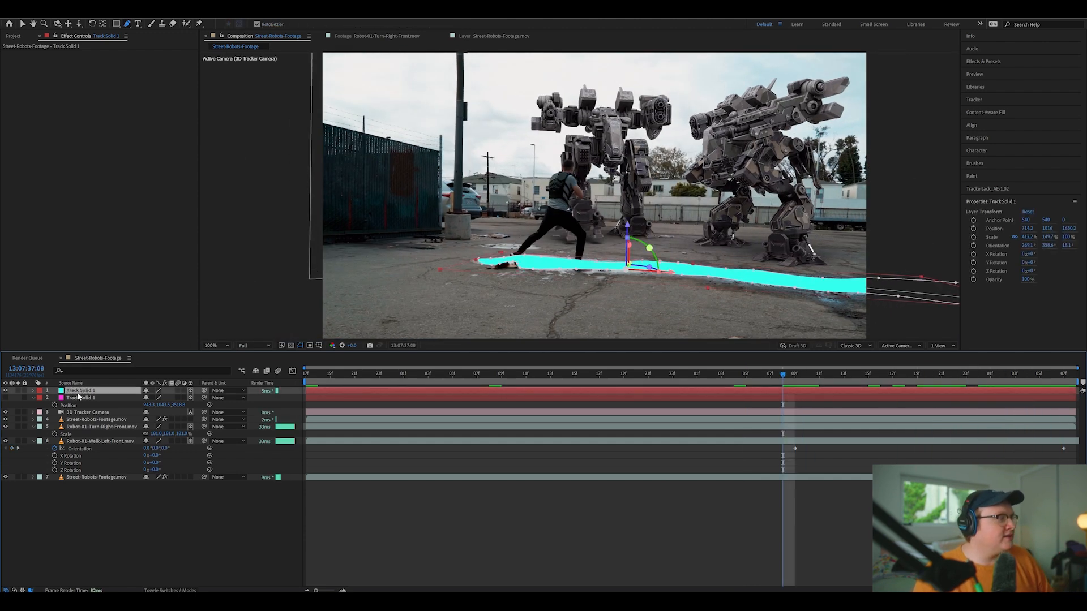
key("f")
left_click_drag(162, 405, 171, 407)
left_click(218, 517)
left_click_drag(784, 380, 218, 347)
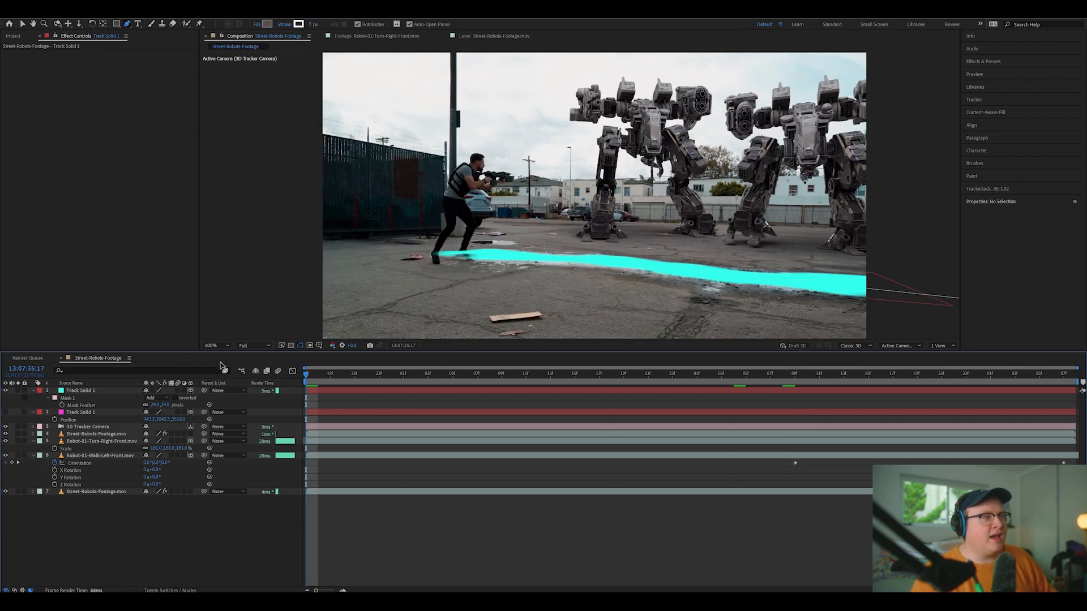
left_click(709, 374)
left_click_drag(715, 391, 577, 367)
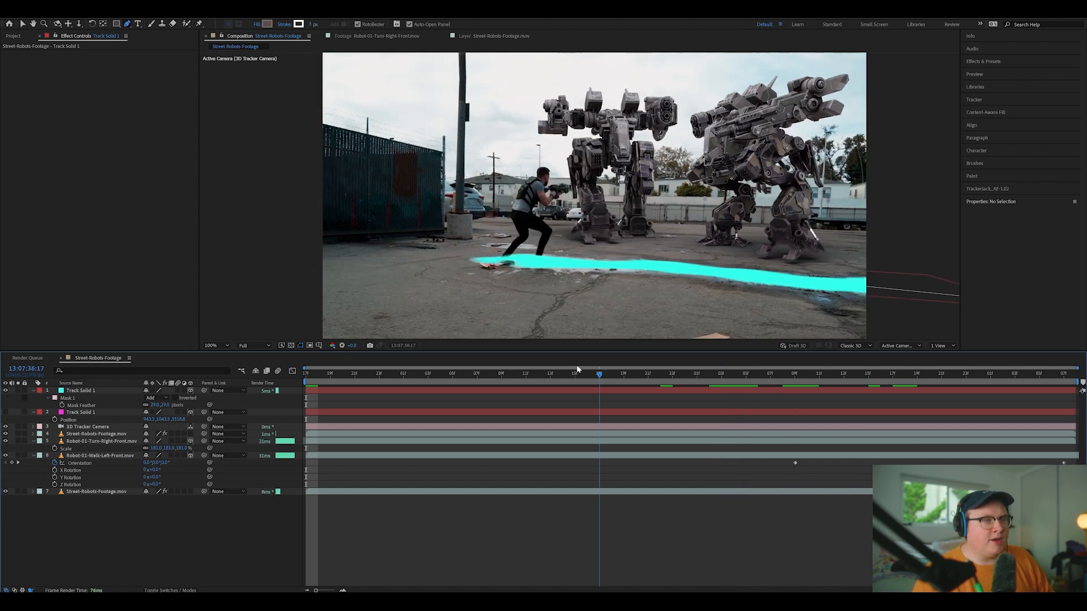
key("Page_Down")
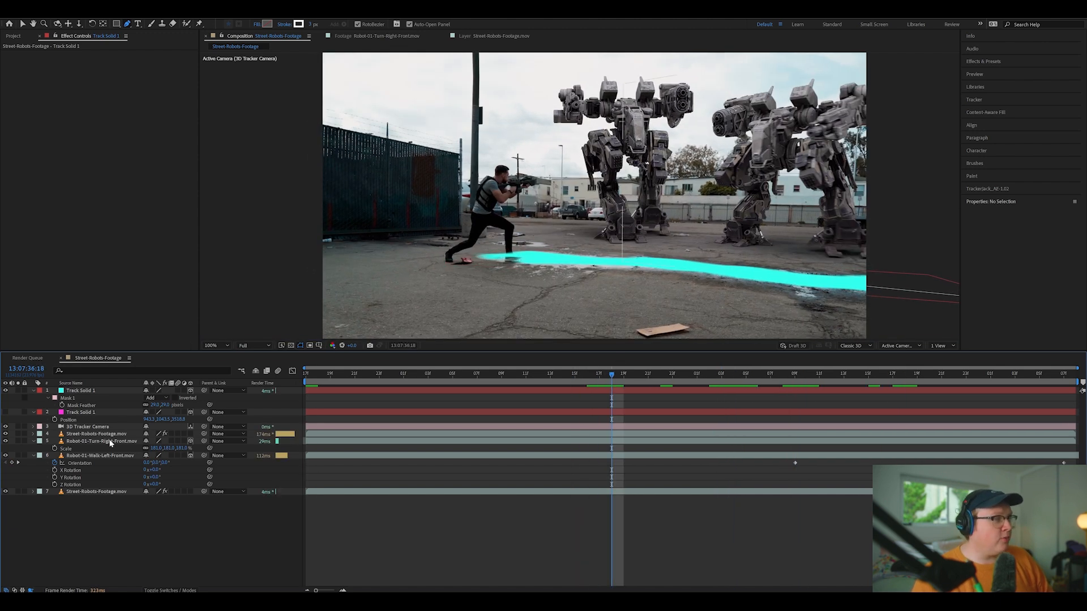
Duplicate the Robot-01-Walk-Left-Front.mov layer, rotate the copy 180° about Z and place it upside down beneath the original robot's feet
left_click(110, 442)
left_click(104, 456)
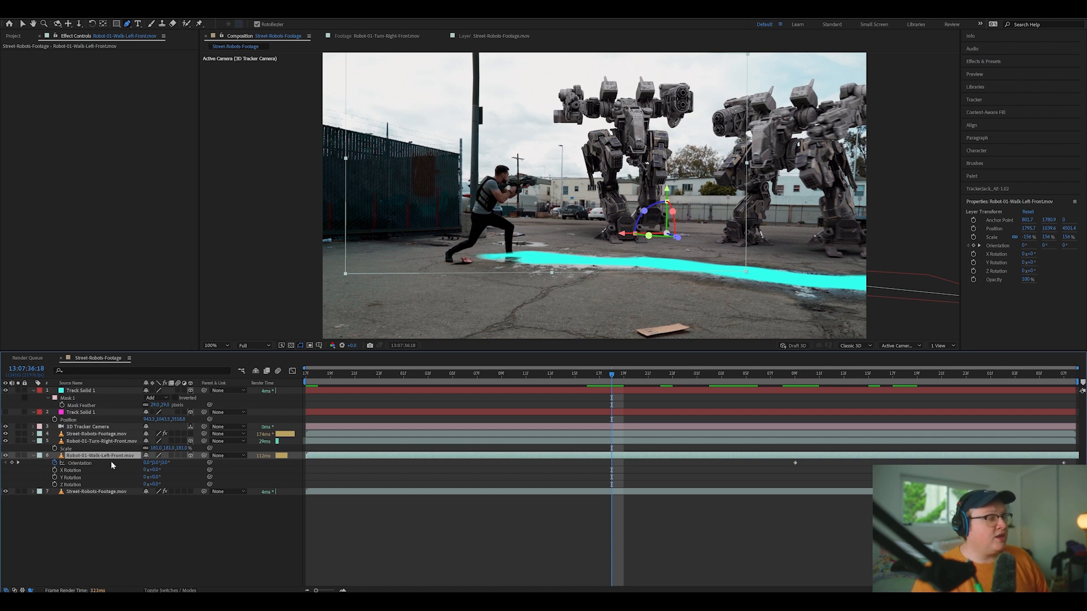
key("ctrl+d")
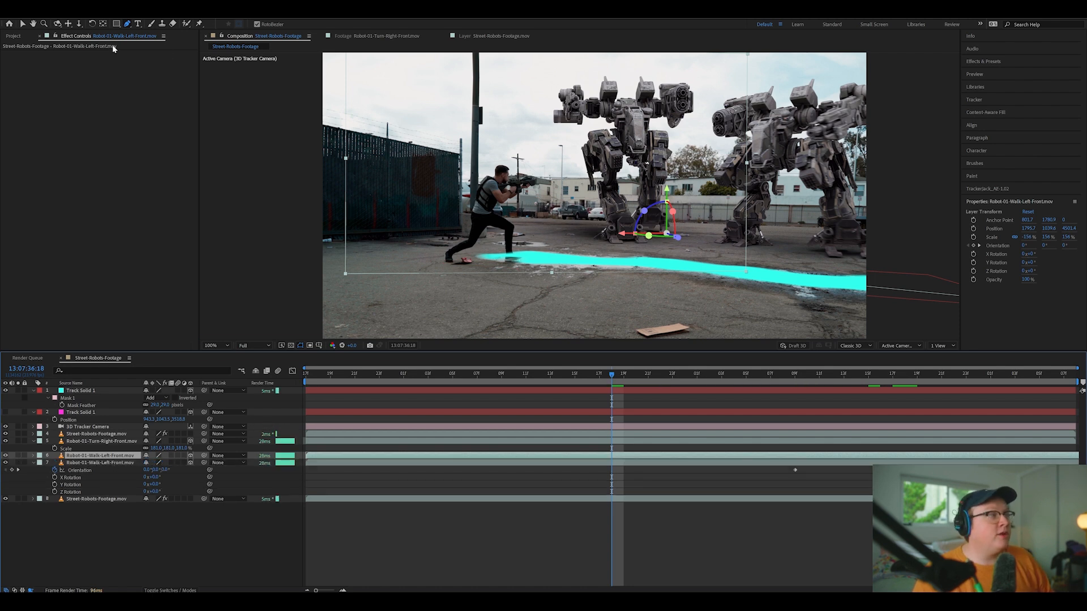
left_click(23, 23)
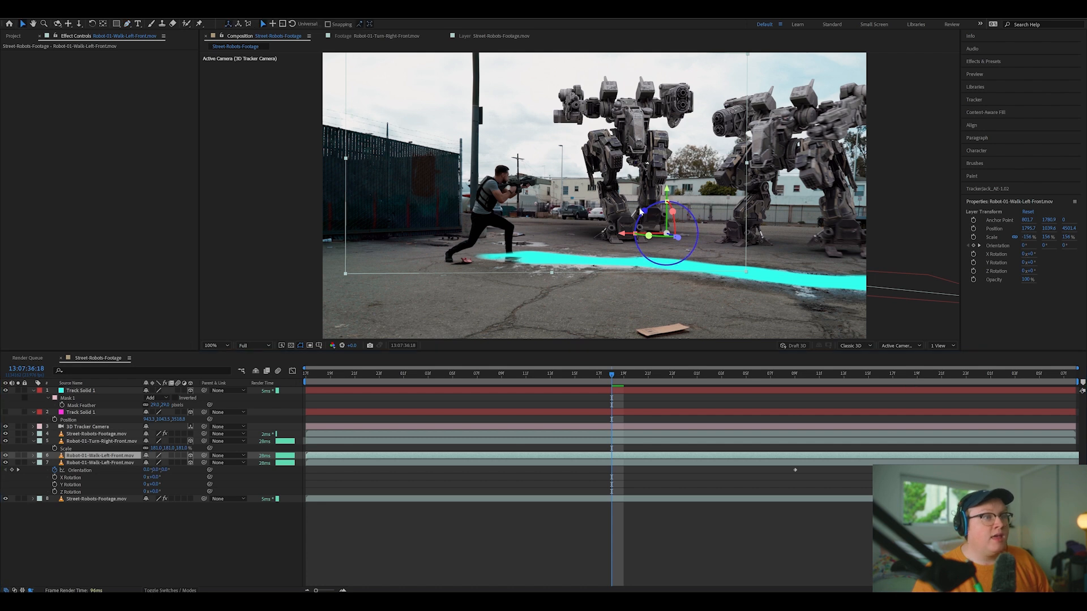
left_click_drag(640, 211, 664, 254)
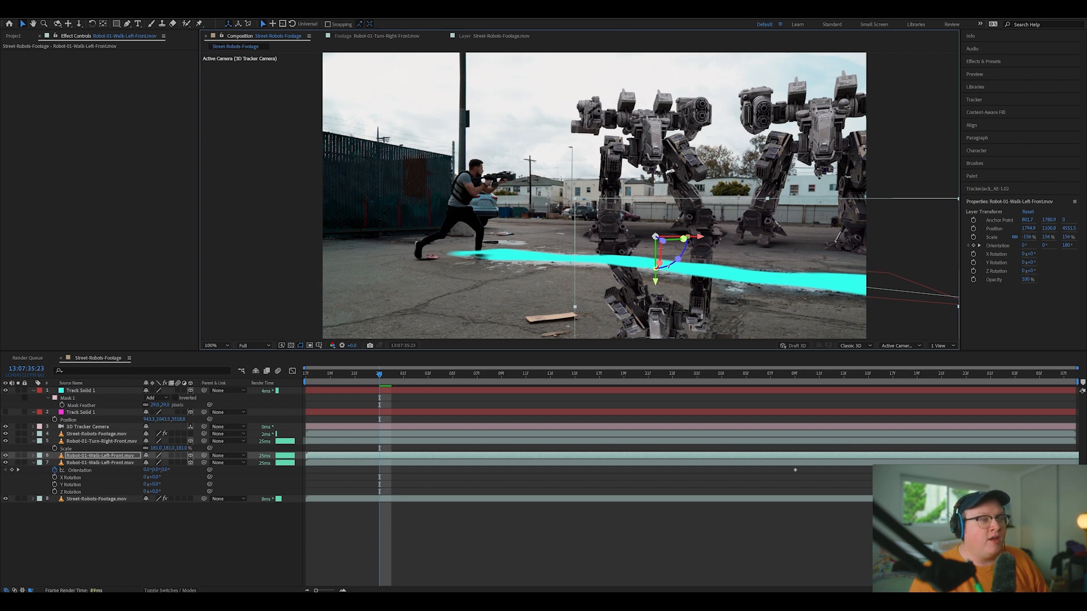
Set the cyan Track Solid 1 as the track matte of the upside-down Robot-01-Walk-Left-Front.mov copy
left_click(170, 590)
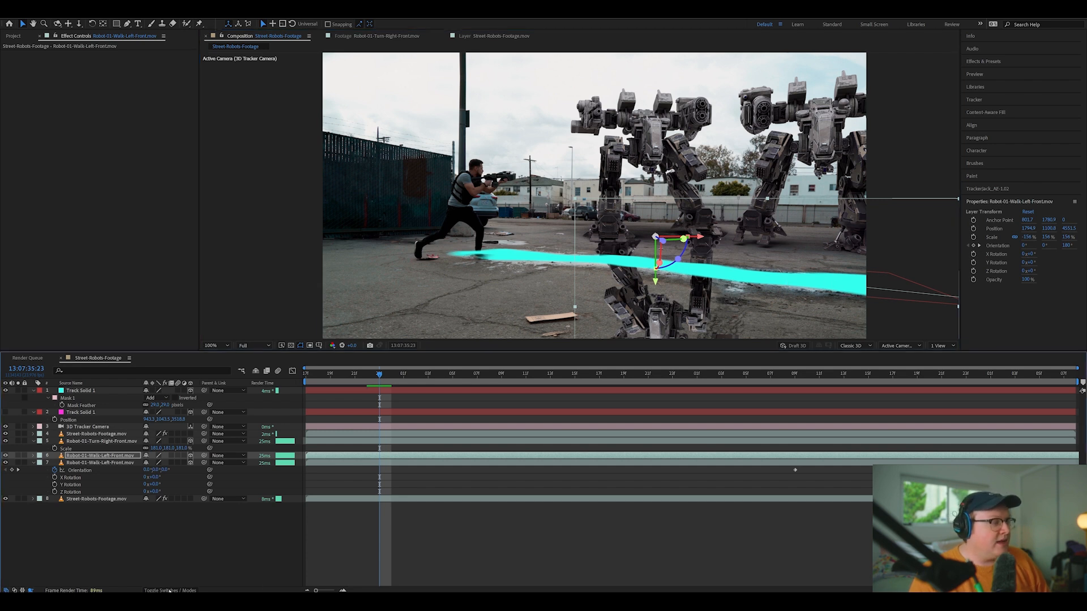
left_click(111, 457)
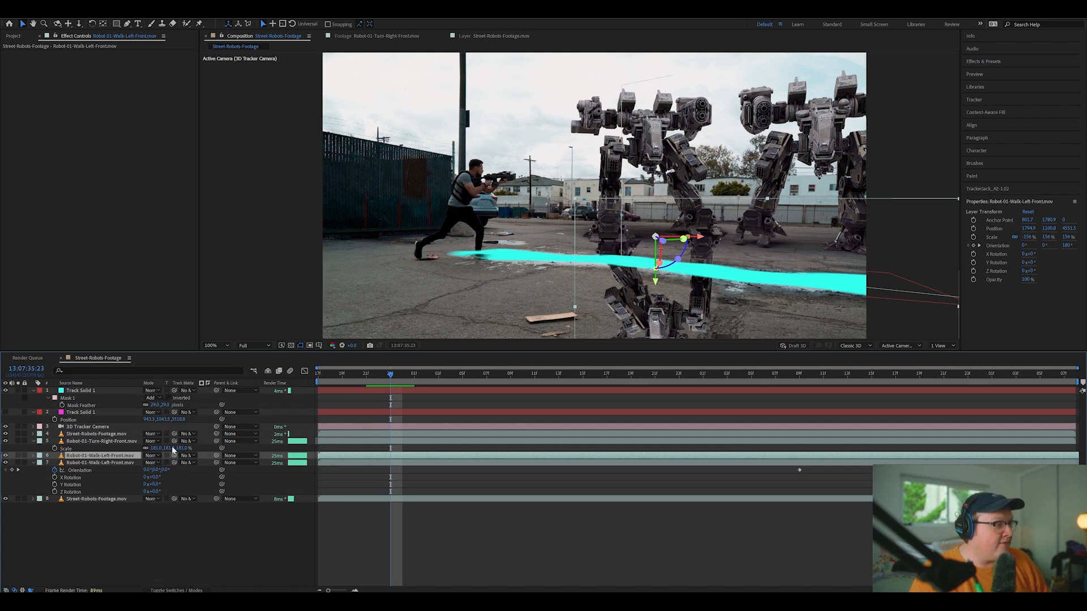
left_click_drag(177, 457, 106, 393)
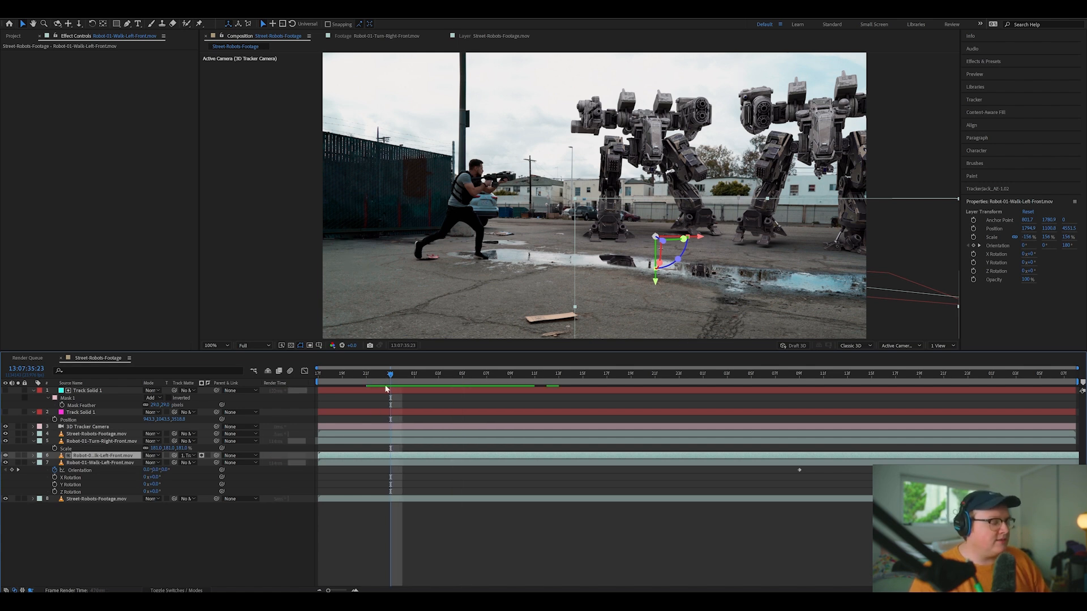
Flip the matted robot copy horizontally so it mirrors the original, and preview the reflection from 13:07:35:23
right_click(122, 458)
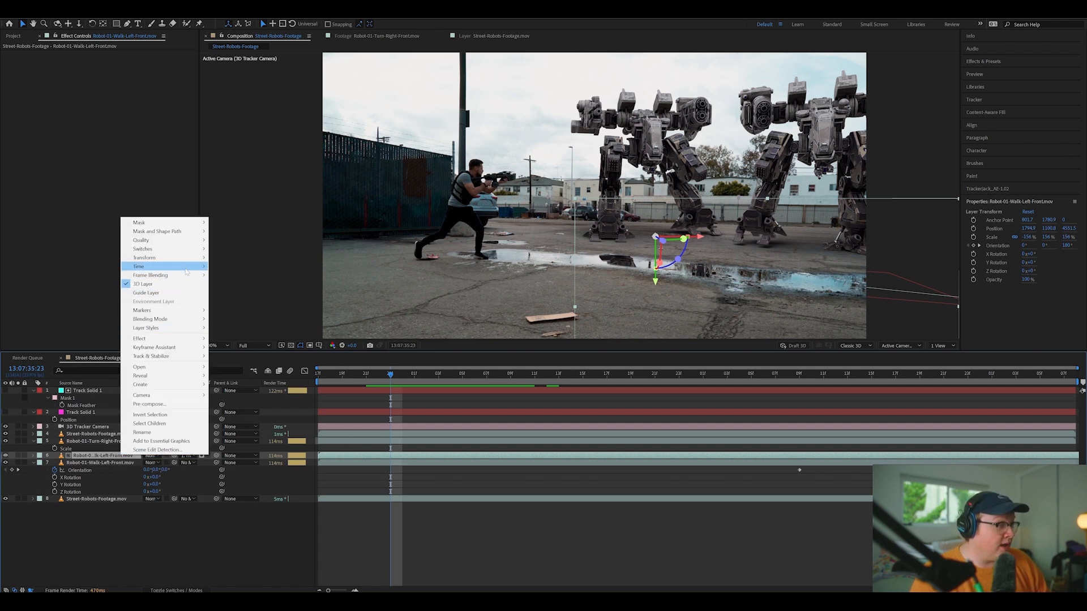
left_click(301, 329)
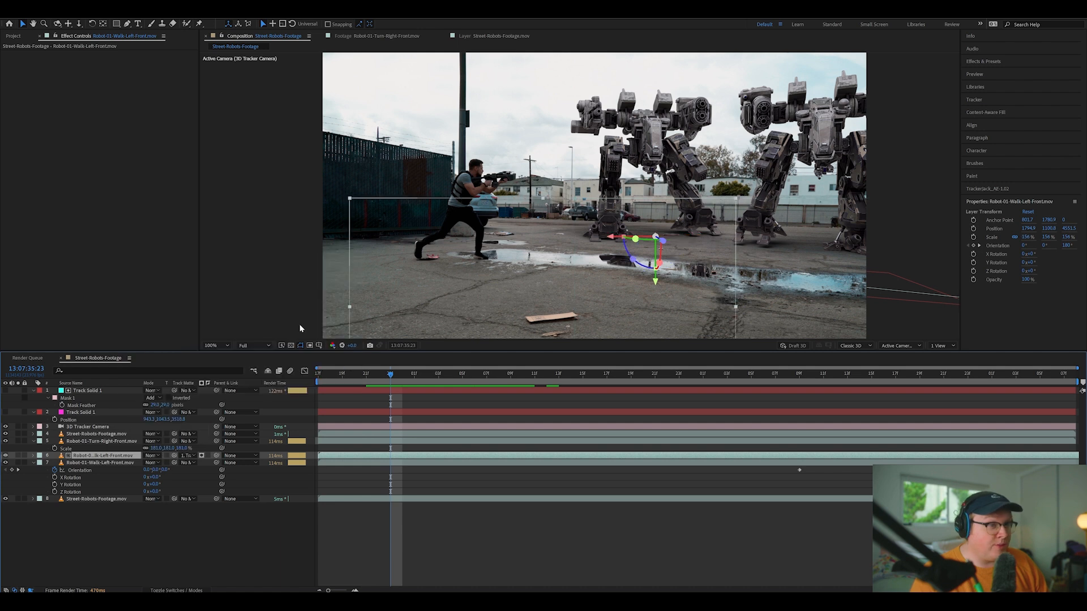
key("space")
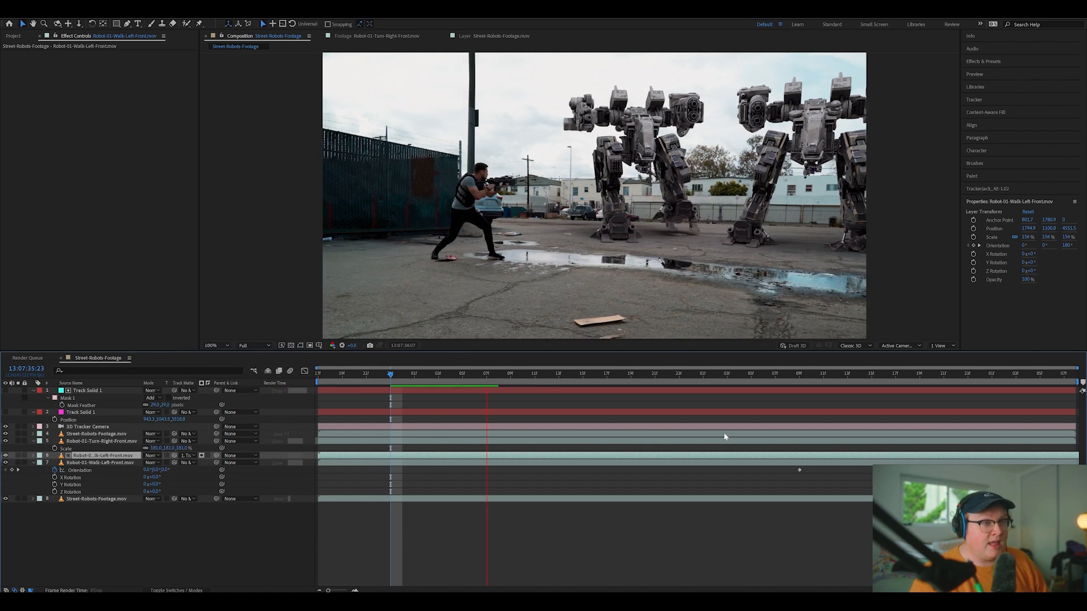
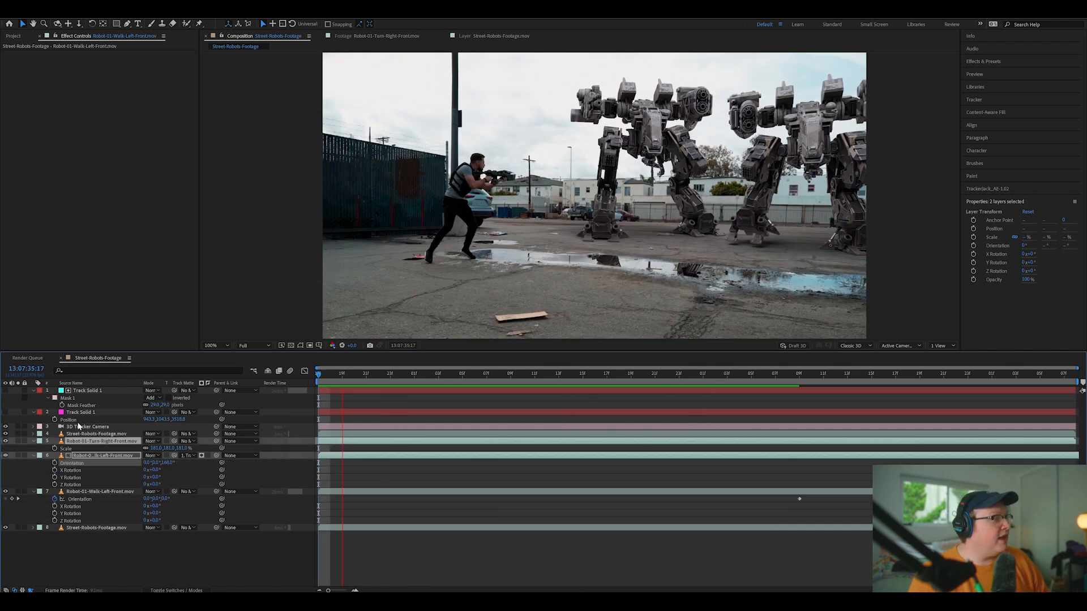
Compare the frame at 13:07:37:08 with the rotoscoped Street-Robots-Footage layer hidden and shown
left_click(99, 434)
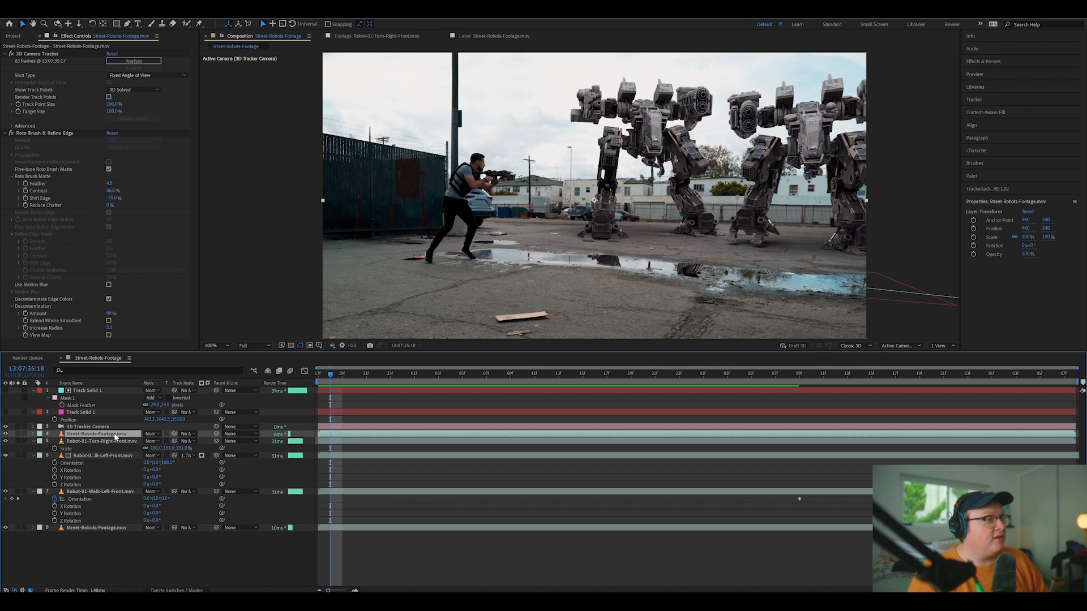
right_click(113, 435)
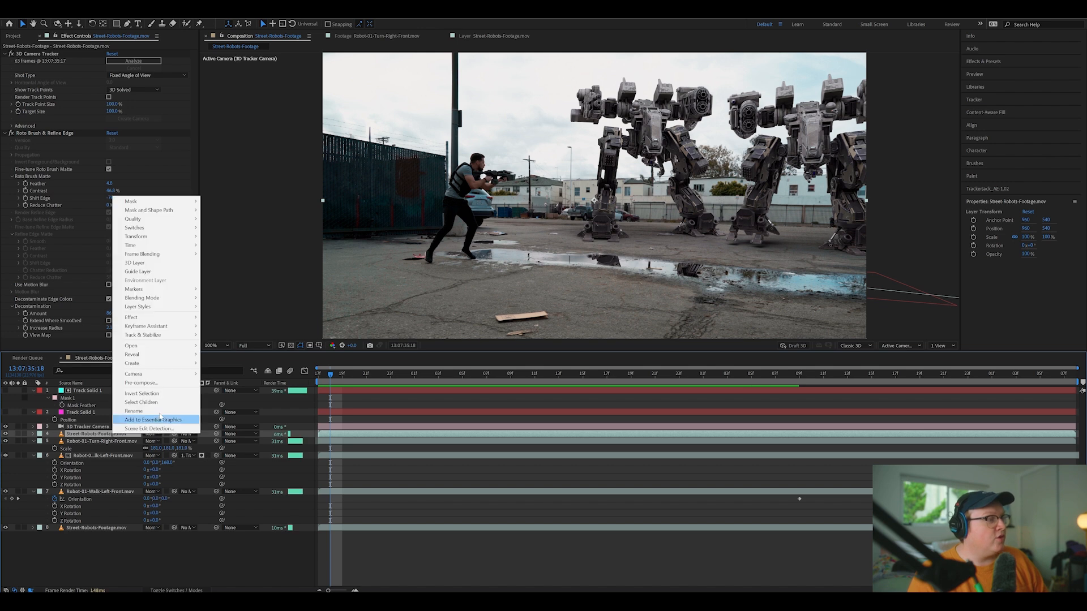
left_click(319, 555)
left_click_drag(404, 373, 788, 377)
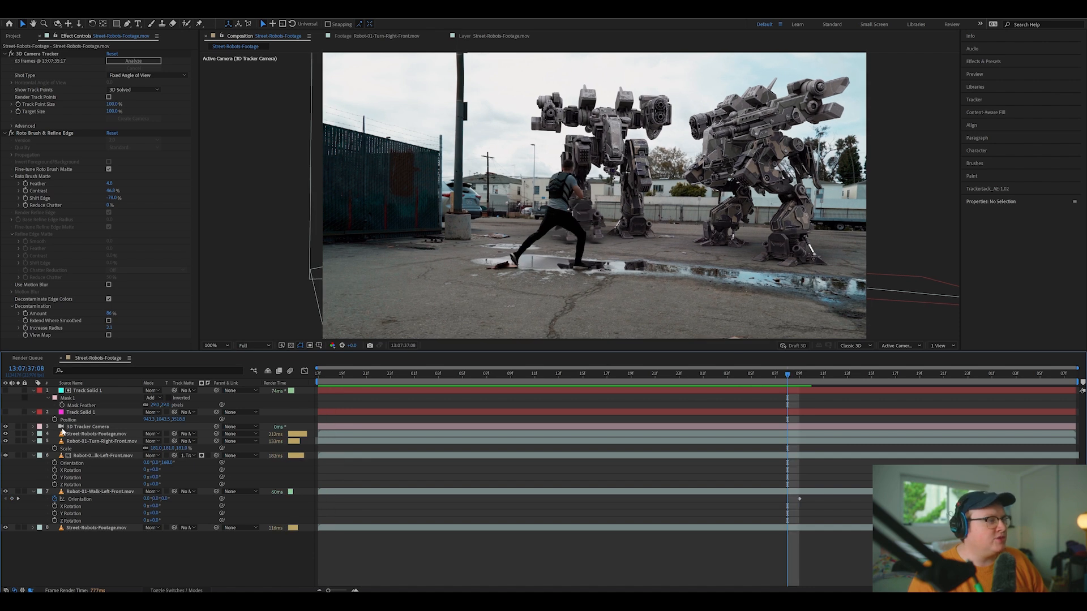
left_click(5, 434)
left_click(5, 434)
left_click(6, 434)
left_click(5, 434)
Duplicate the Robot-01-Turn-Right-Front.mov layer, matte the copy to the cyan track solid as its puddle reflection, and preview from 13:07:35:17
key("Home")
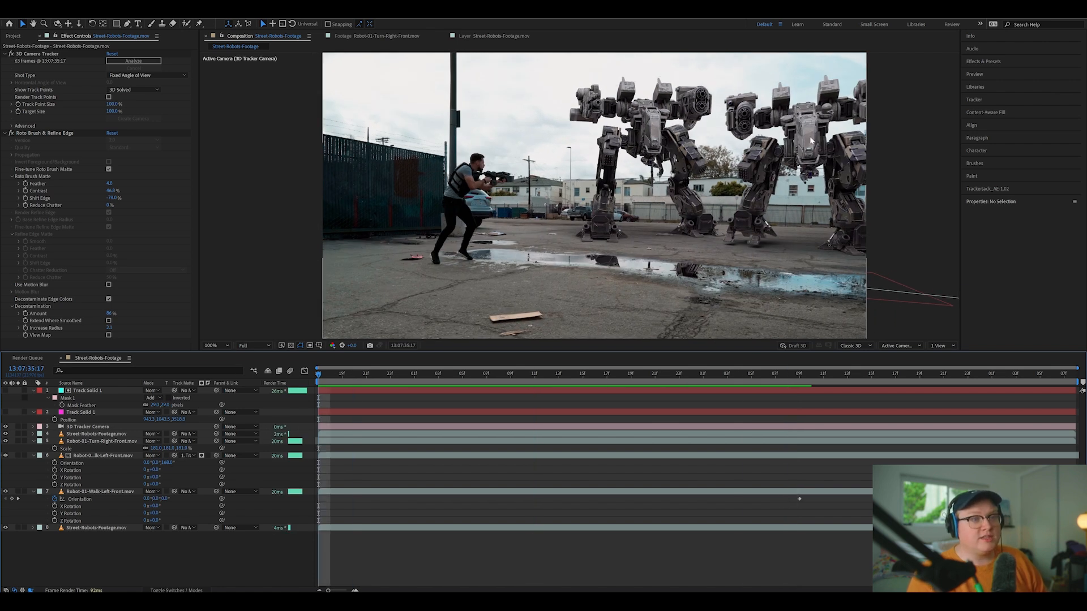
left_click(34, 441)
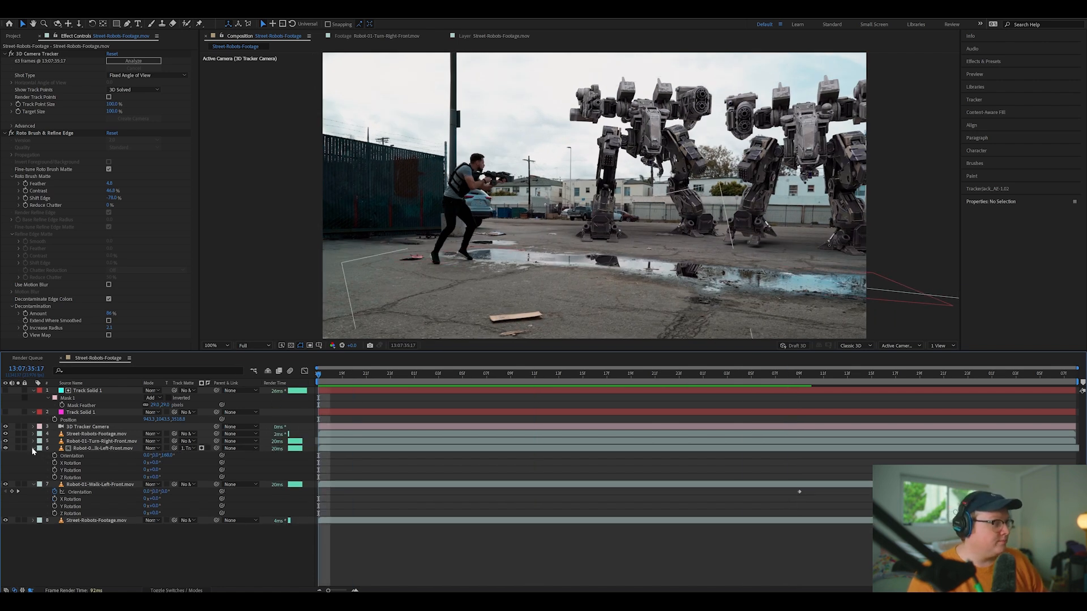
left_click(34, 448)
left_click(96, 441)
key("ctrl+d")
key("r")
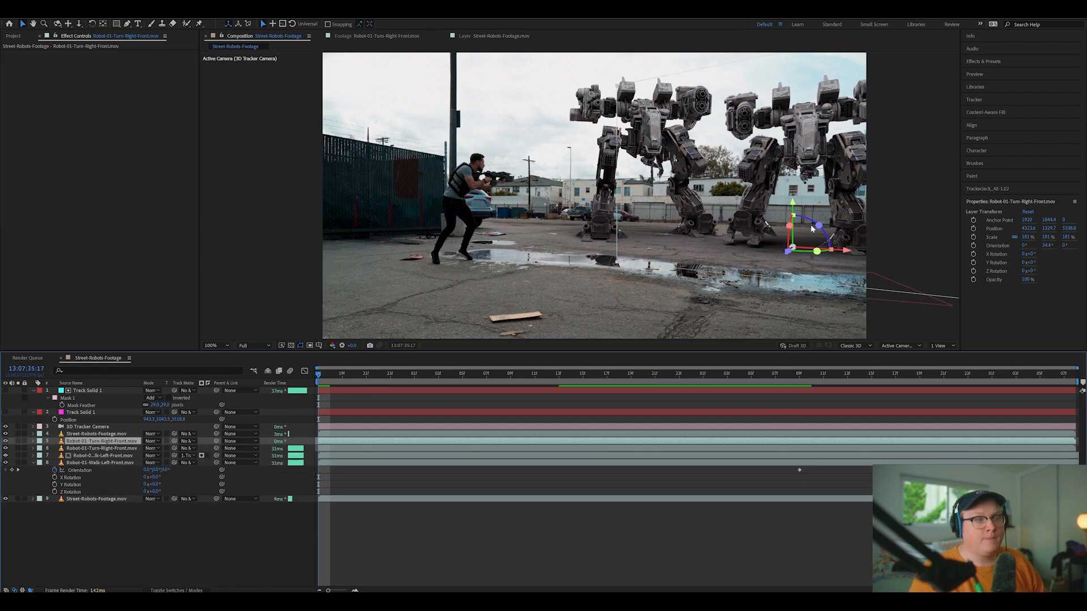
left_click_drag(320, 375, 612, 375)
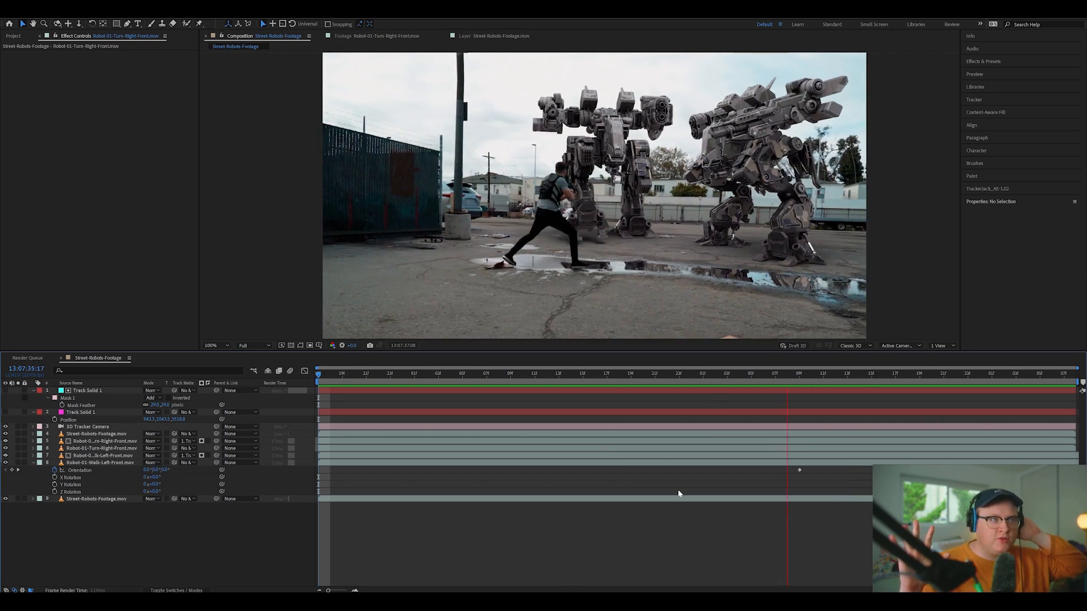
Collapse the Robot-01-Walk-Left-Front.mov layer's properties and show the Muzzle Flash clips among the project files
left_click_drag(522, 374, 241, 391)
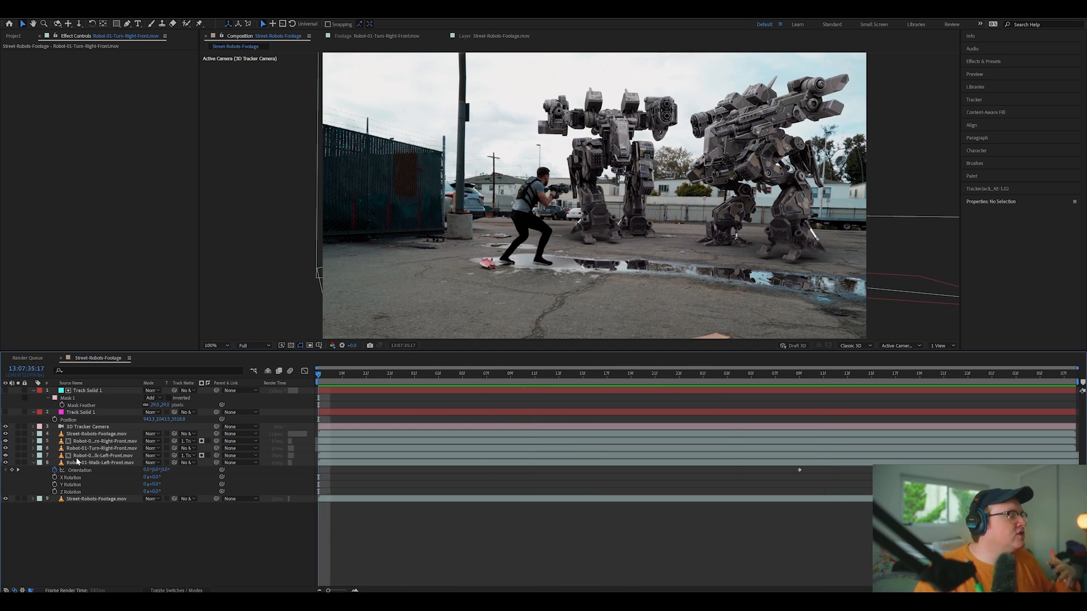
left_click(33, 463)
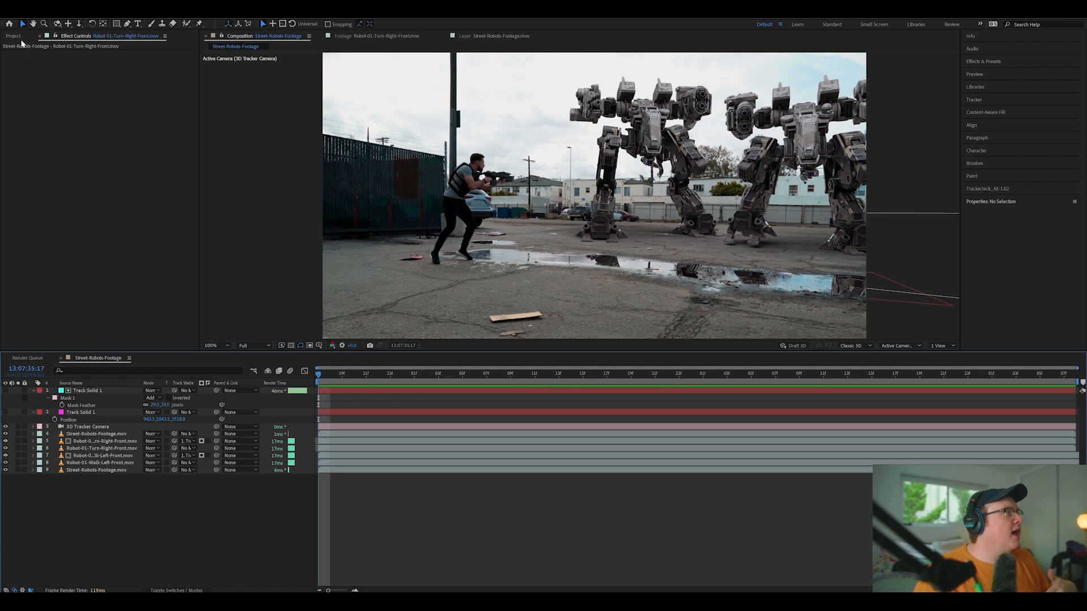
left_click(17, 37)
left_click(5, 145)
left_click(6, 153)
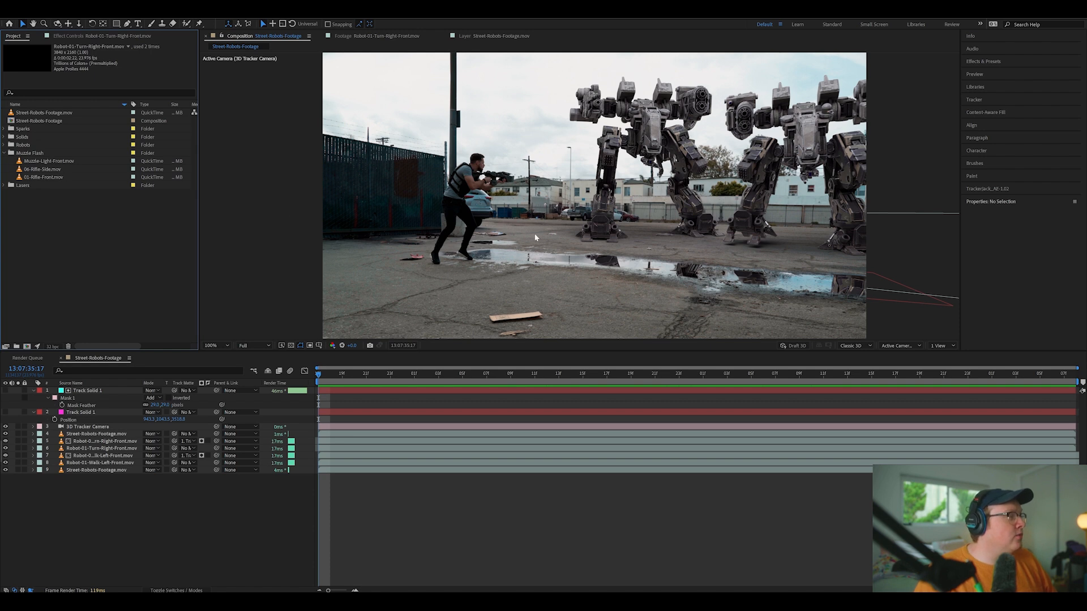
Add 06-Rifle-Side.mov to the composition above the rotoscoped footage layer and start it at 13:07:35:22
left_click_drag(334, 379, 385, 374)
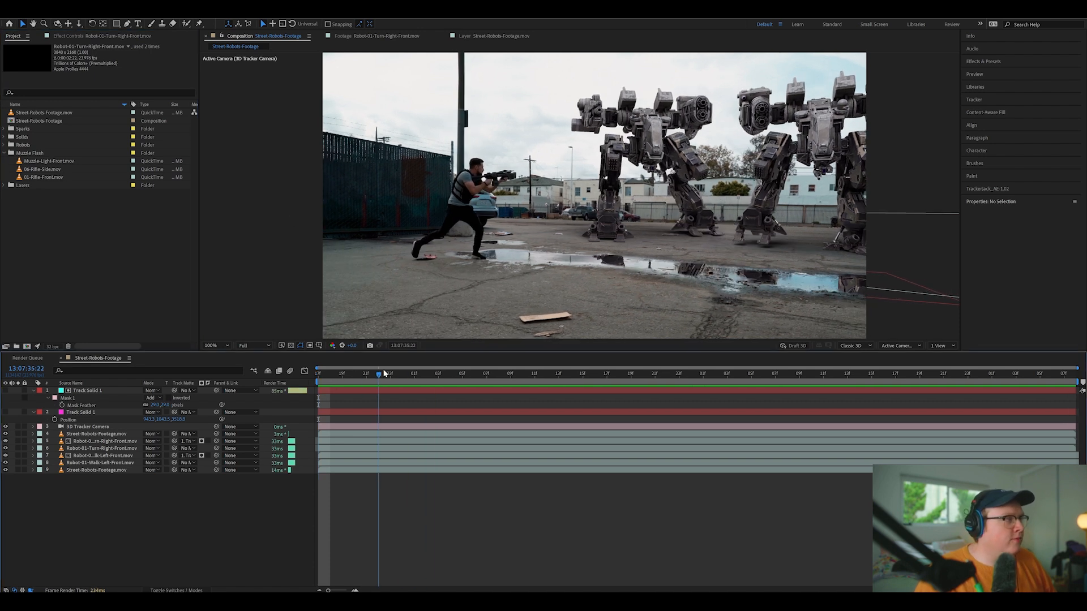
left_click_drag(53, 169, 166, 433)
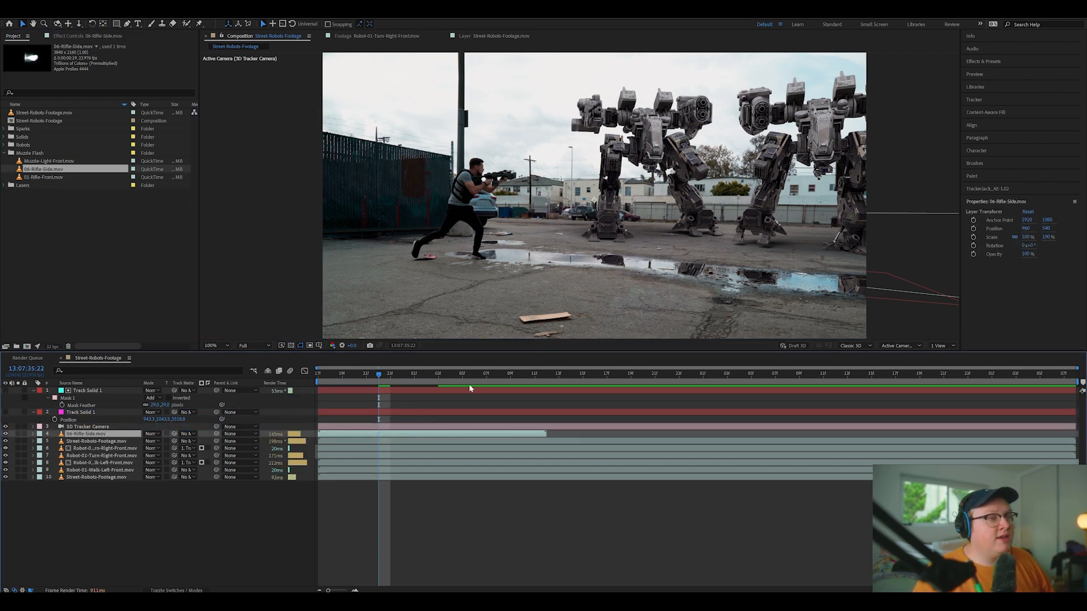
key("comma")
key("comma")
key("comma")
key("comma")
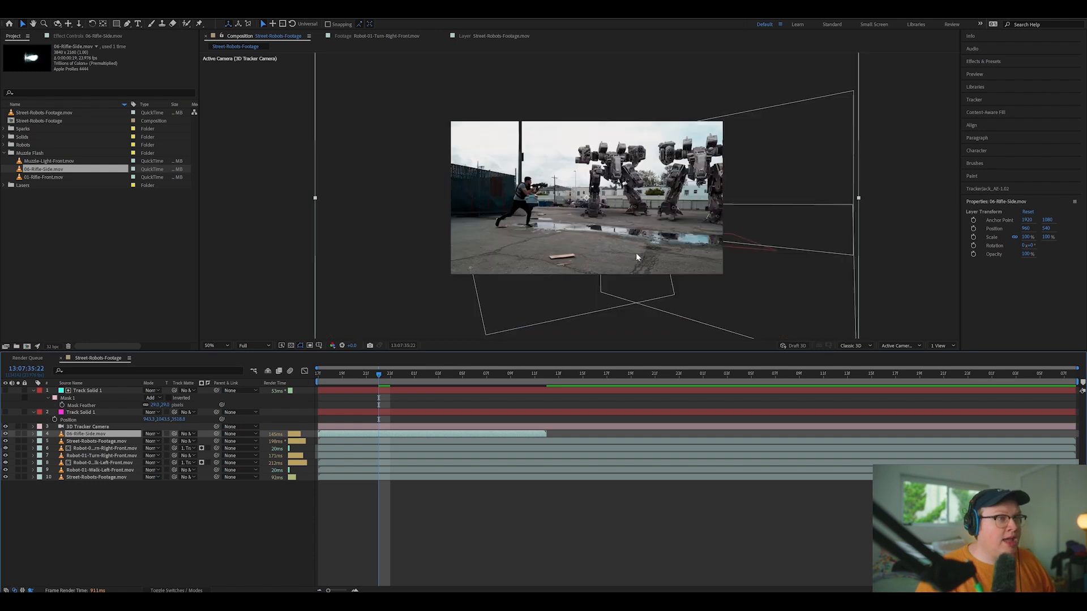
left_click_drag(370, 435, 418, 435)
key("period")
key("period")
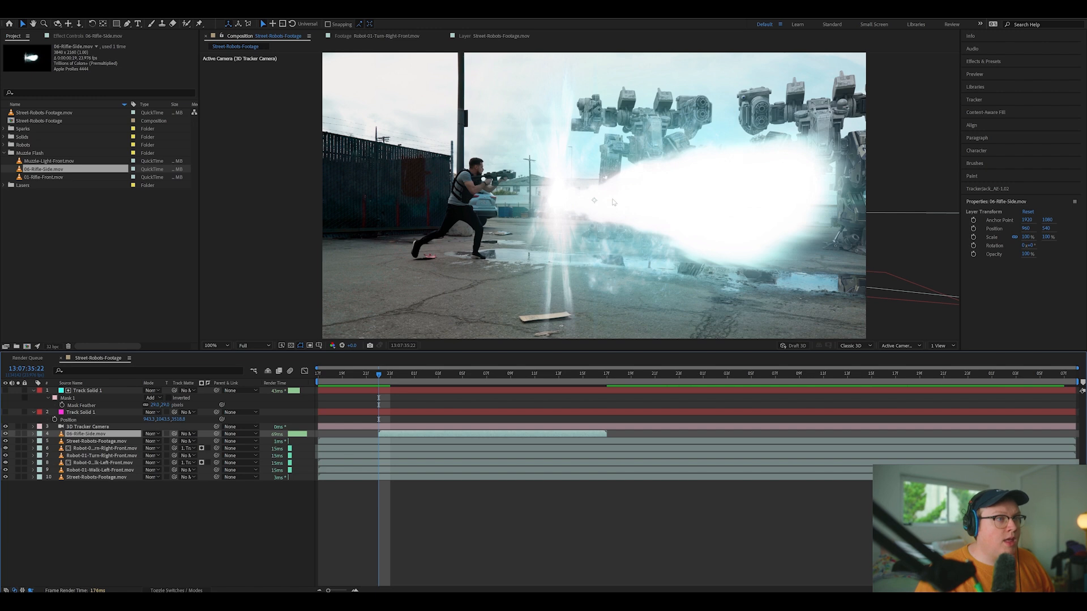
Scale the 06-Rifle-Side.mov flash to 14% and place it at the tip of the actor's rifle
key("s")
left_click_drag(173, 441, 138, 443)
scroll(771, 157, "up", 3)
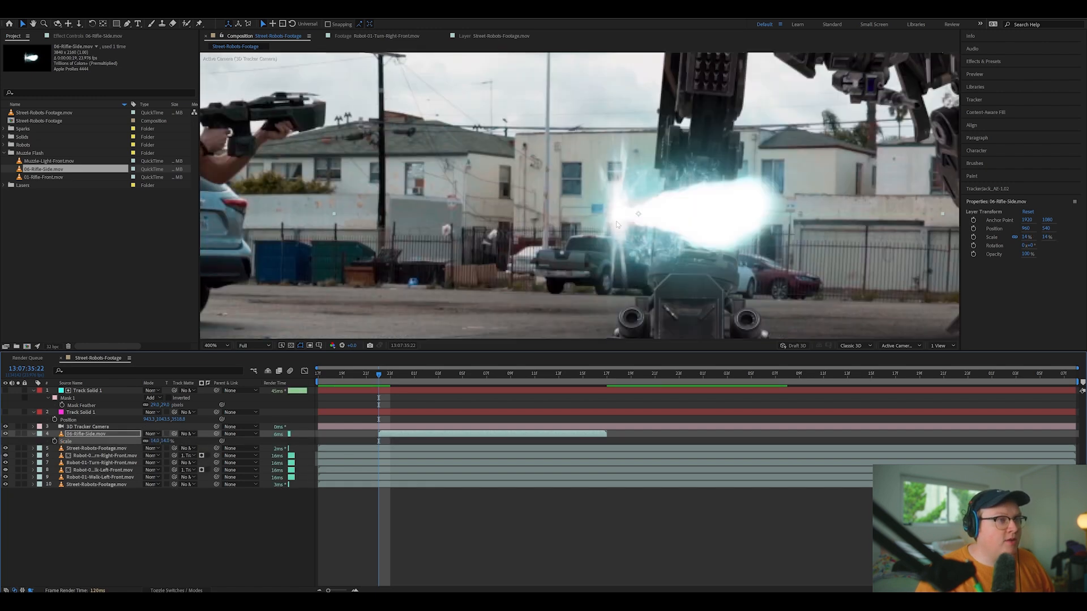
scroll(772, 157, "down", 1)
left_click_drag(655, 220, 512, 164)
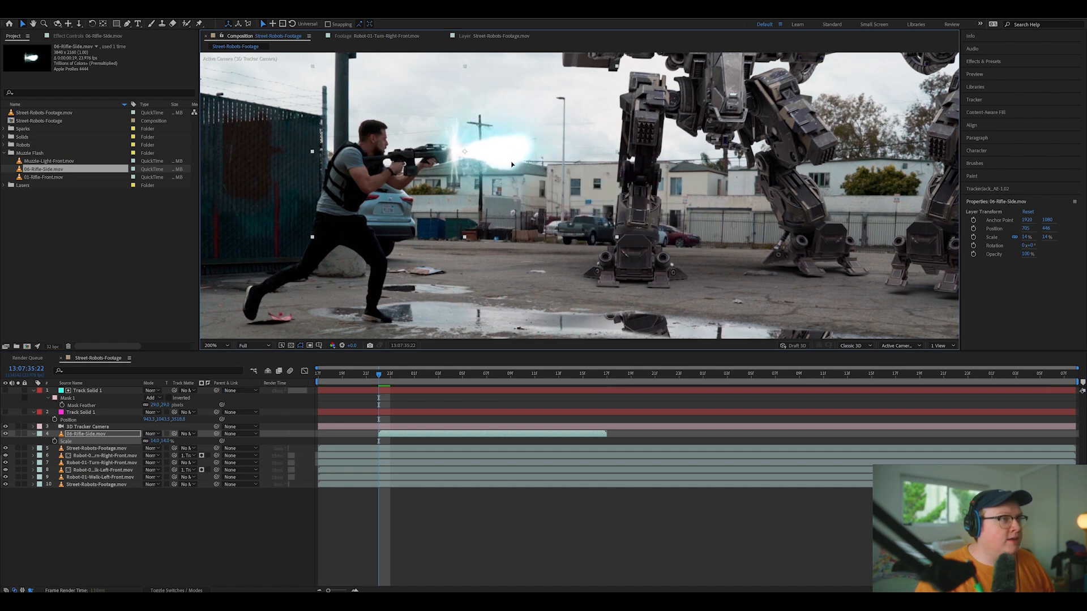
Preview the muzzle flash from 13:07:35:17, then nudge it slightly away from the rifle tip at 13:07:35:22
left_click_drag(365, 376, 377, 381)
key("Home")
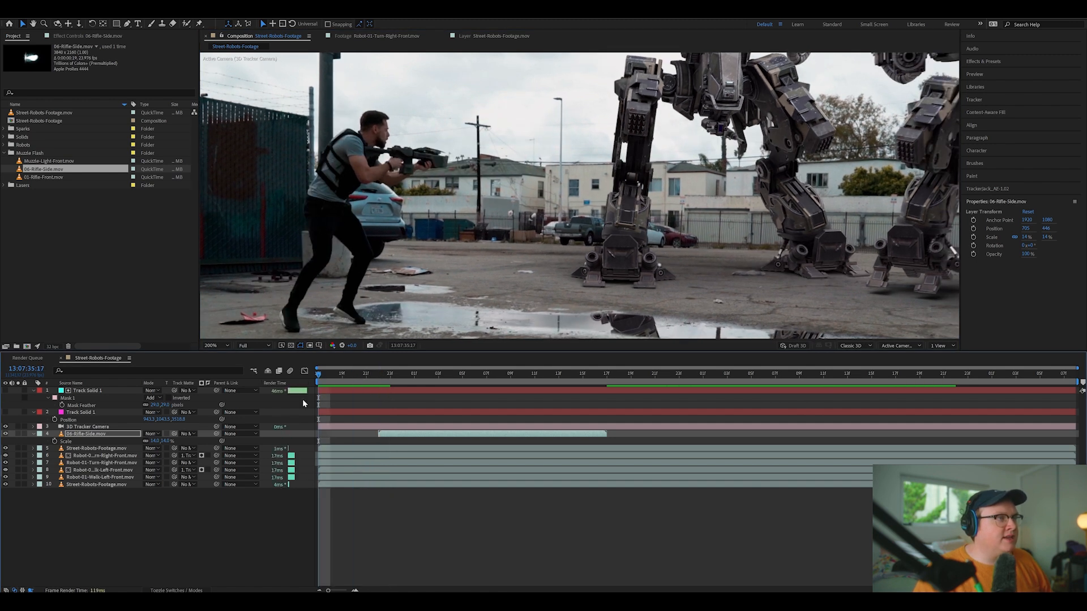
key("space")
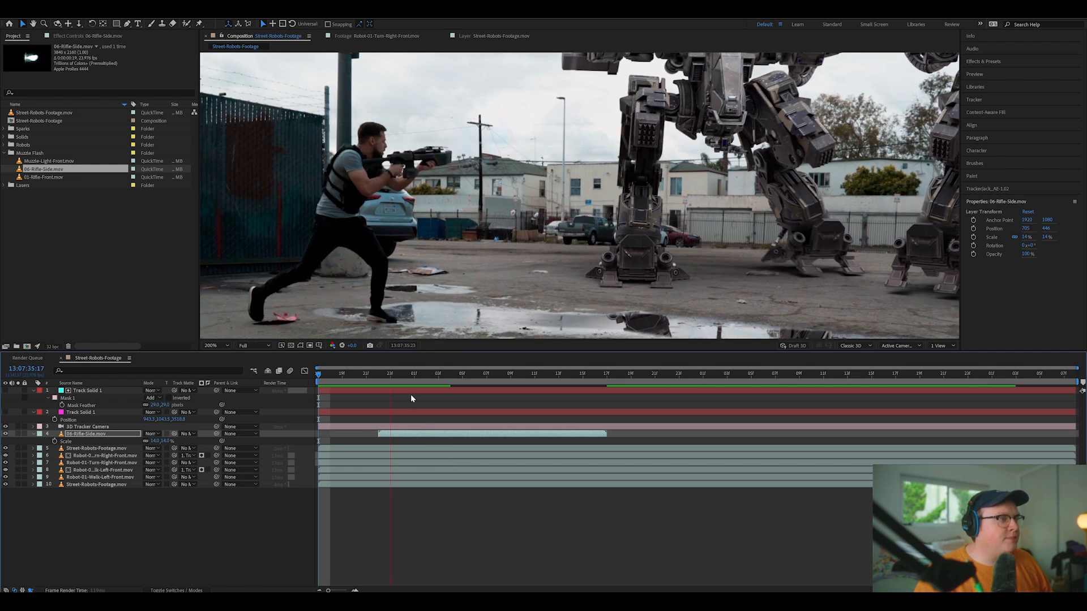
left_click(380, 383)
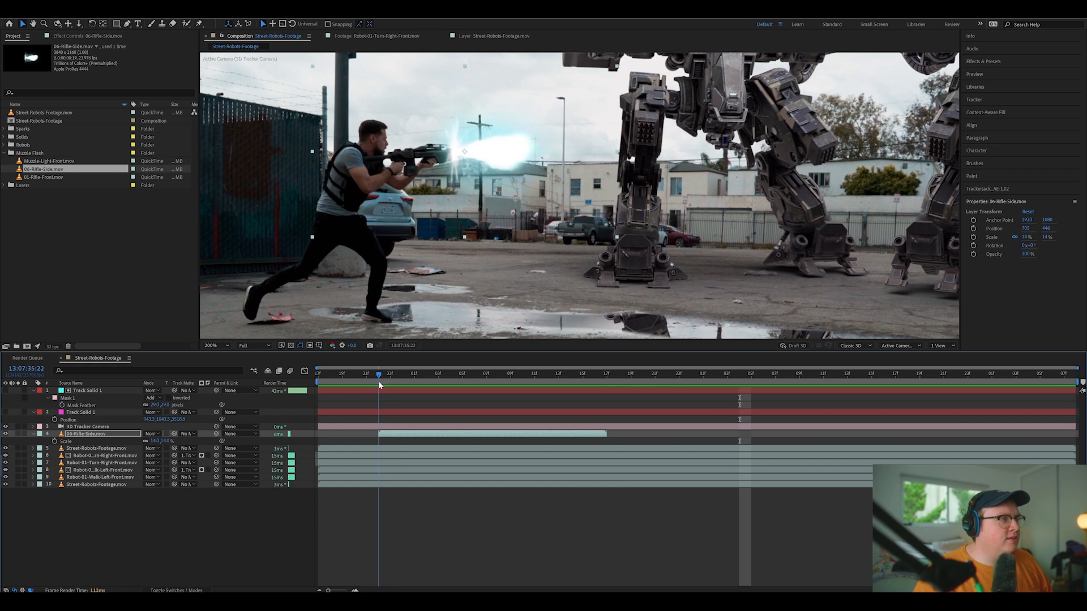
left_click_drag(484, 160, 487, 161)
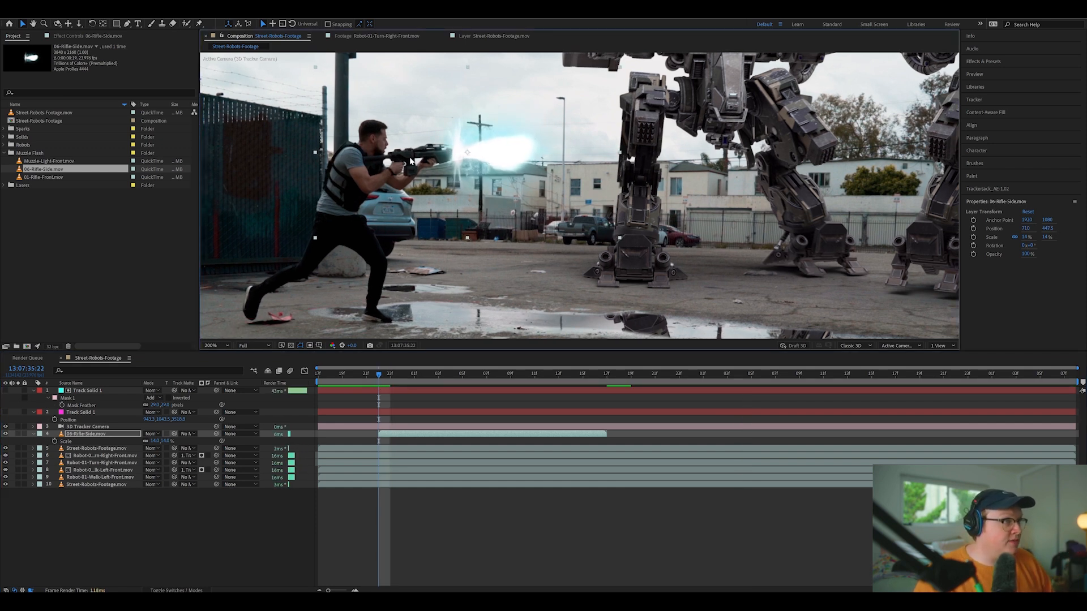
Keyframe the flash's position at 13:07:35:22 and realign it with the rifle tip at 13:07:36:06
key("p")
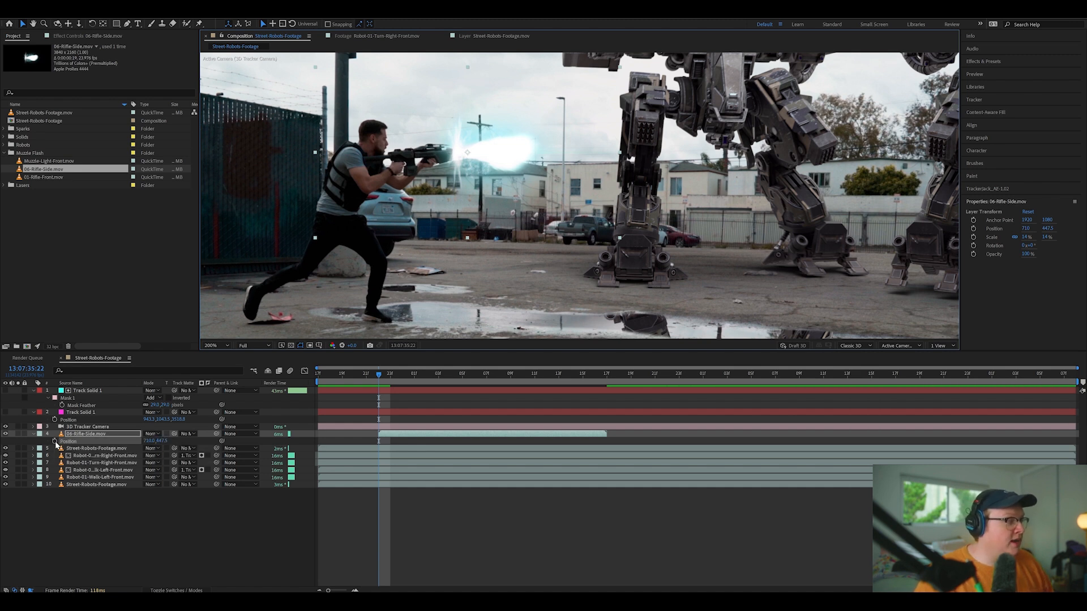
left_click(54, 441)
left_click_drag(414, 380, 475, 379)
left_click_drag(472, 171, 472, 172)
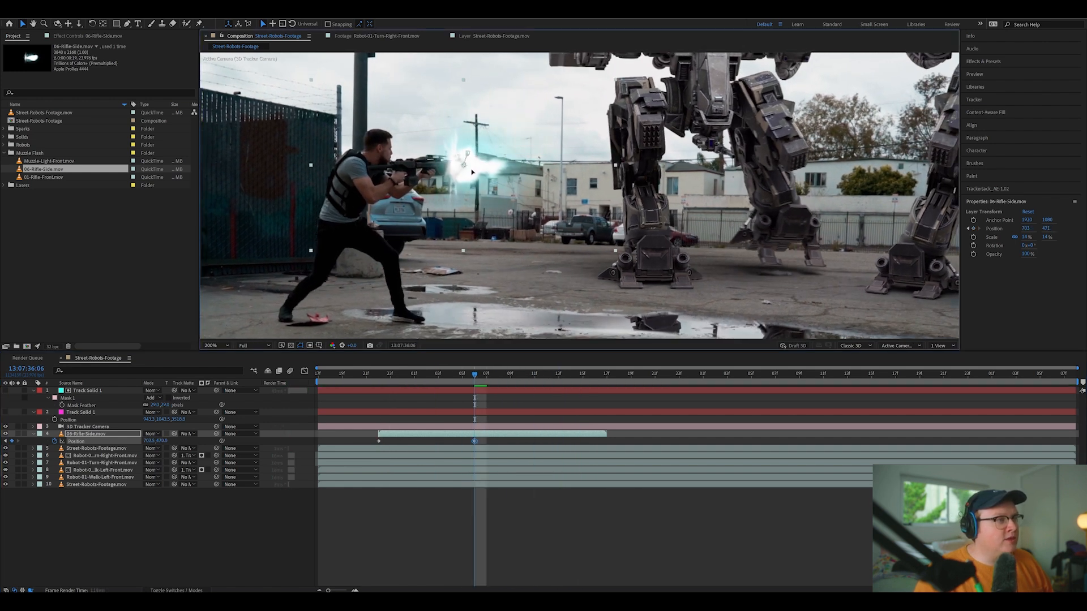
Add position keyframes that keep the flash on the rifle tip at 13:07:36:14 and 13:07:36:10
left_click_drag(481, 377, 586, 383)
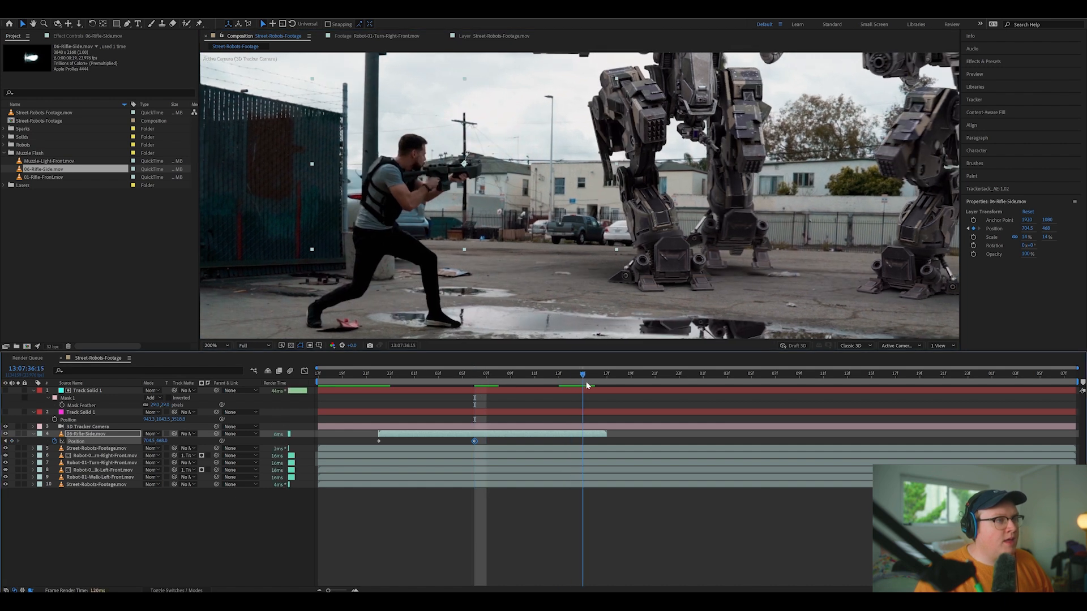
left_click(574, 375)
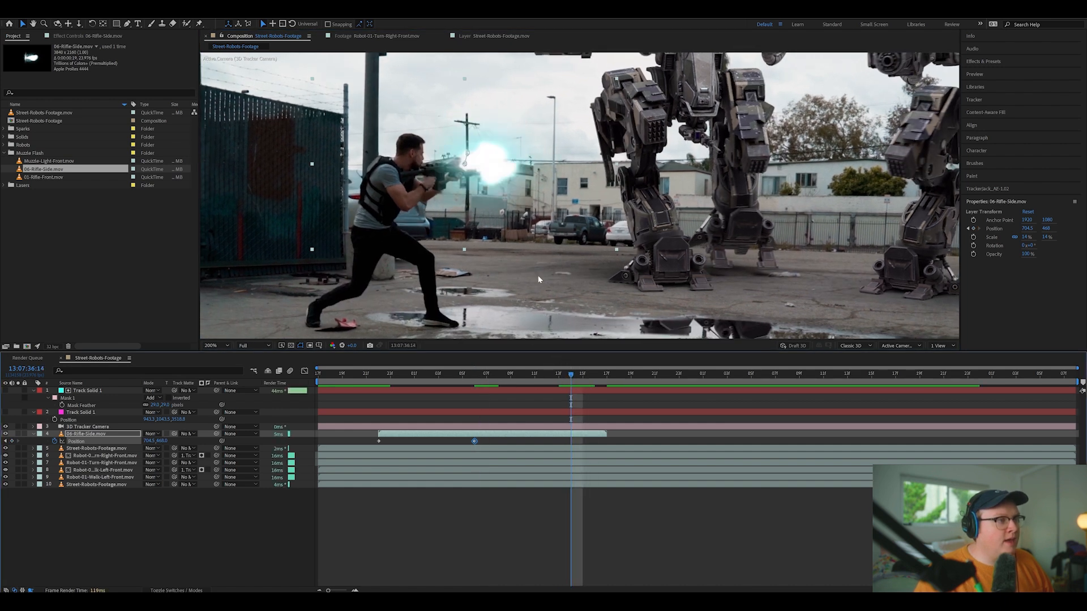
left_click_drag(480, 173, 500, 176)
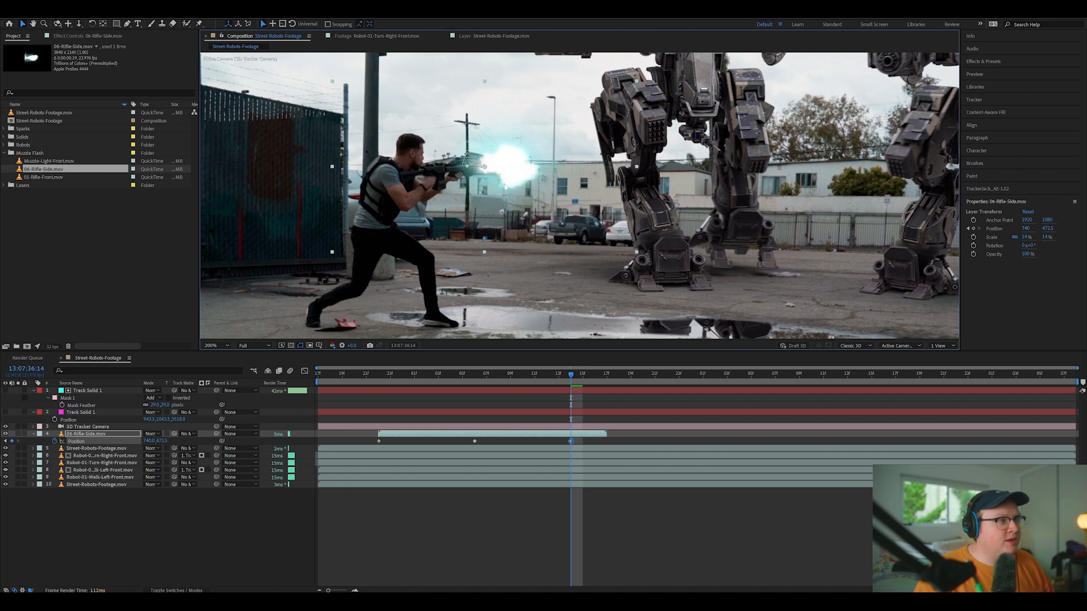
left_click_drag(577, 378, 522, 378)
left_click_drag(510, 182, 503, 180)
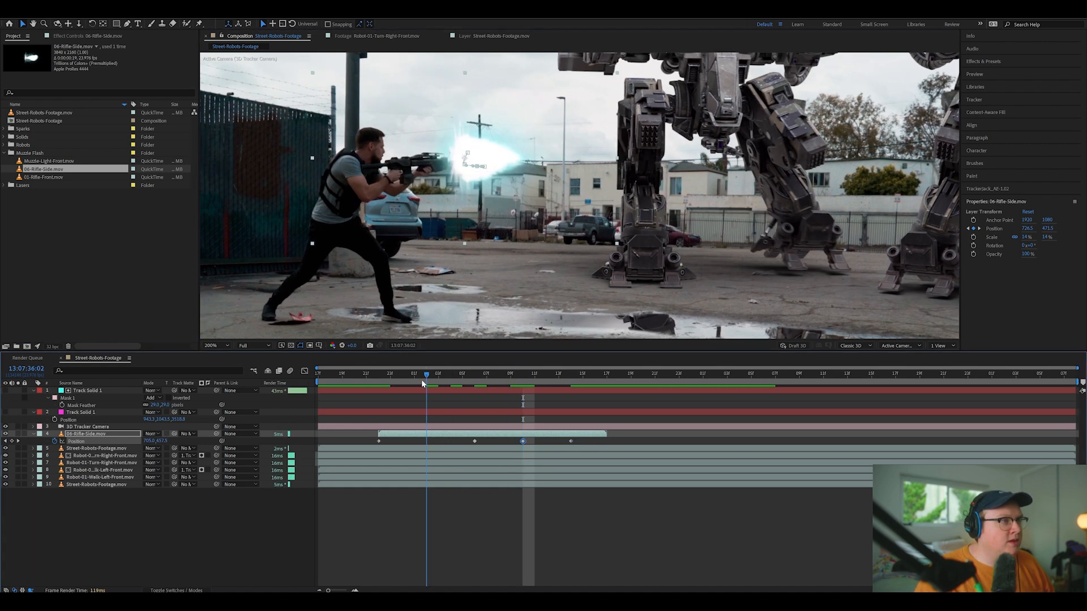
Keyframe the flash's position on the rifle tip at 13:07:36:02 and preview the motion
left_click(421, 379)
key("space")
key("space")
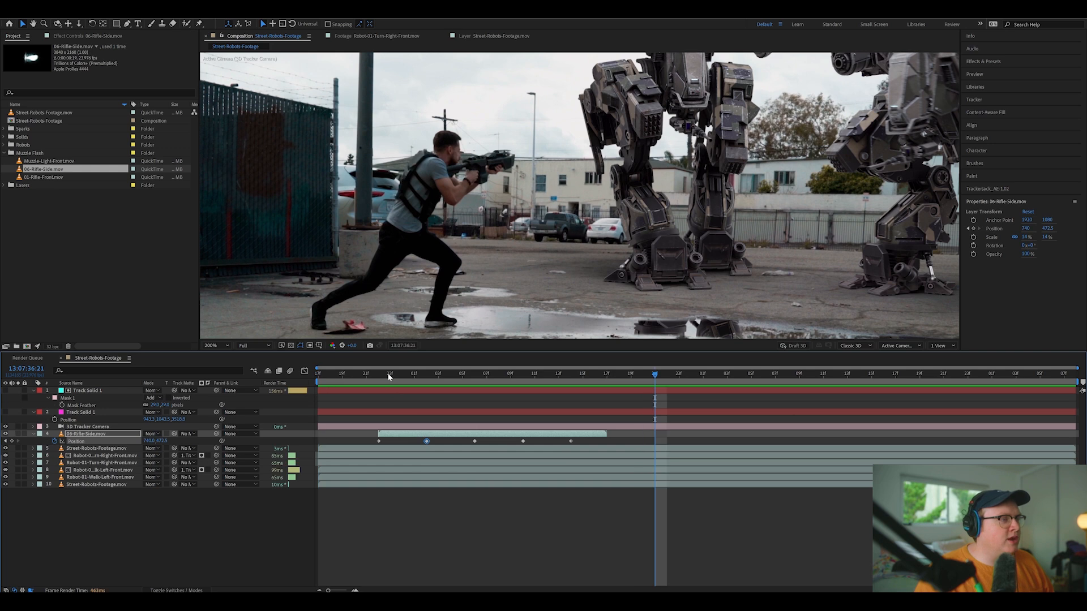
Move the 06-Rifle-Side.mov layer beneath the rotoscoped Street-Robots-Footage layer and preview the flash behind the rifle
left_click(418, 374)
left_click_drag(95, 434, 98, 450)
left_click_drag(429, 381, 571, 376)
key("space")
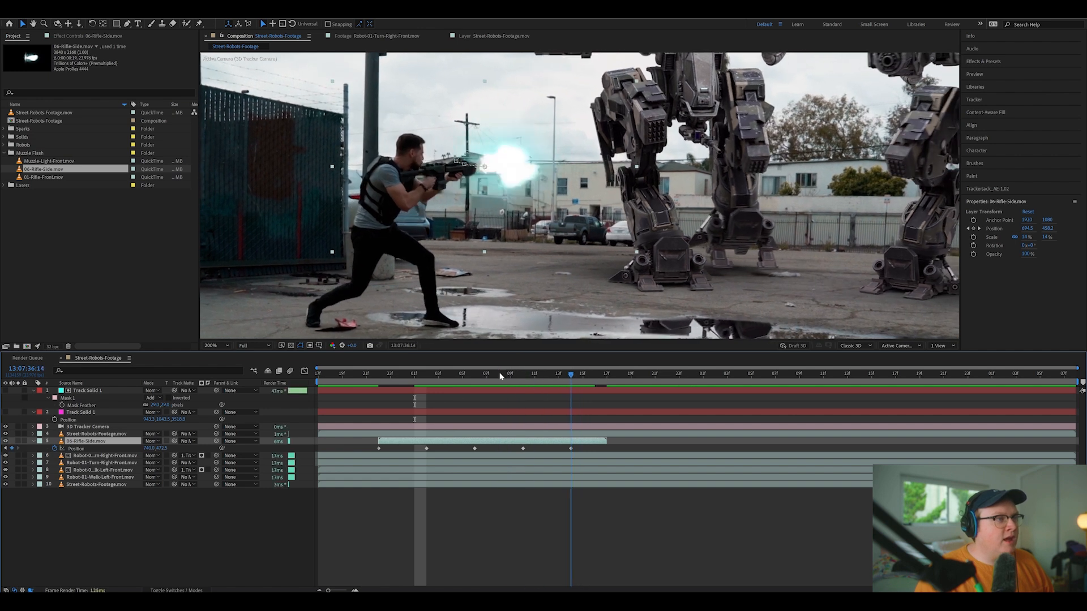
key("space")
key("space")
key("space")
left_click_drag(369, 376, 440, 378)
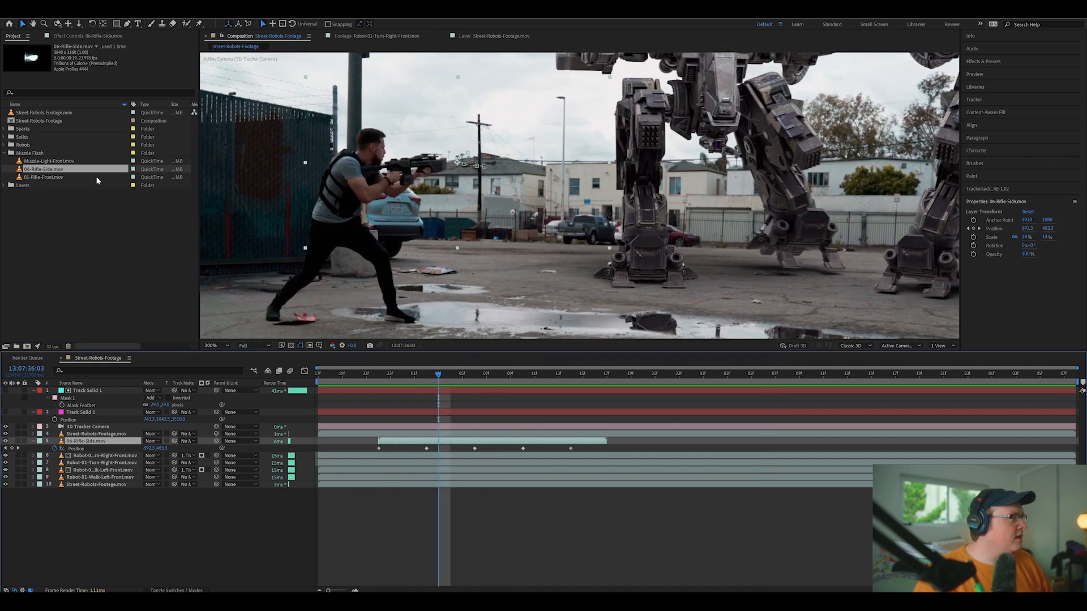
Preview the Muzzle-Light-Front.mov clip and add it to the composition directly above the 06-Rifle-Side.mov layer
double_click(50, 161)
key("space")
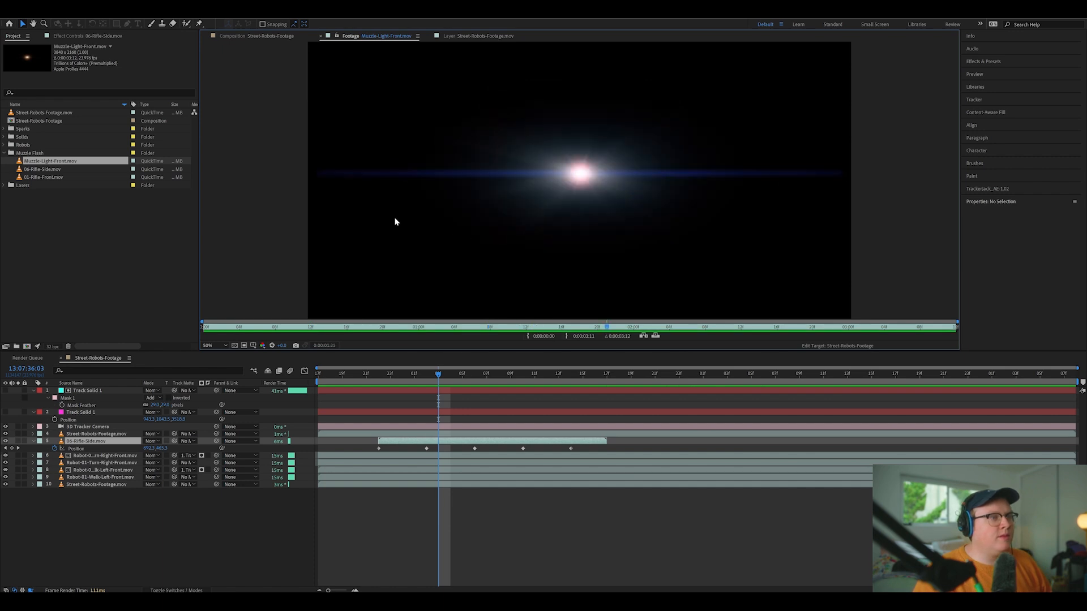
left_click_drag(79, 162, 148, 441)
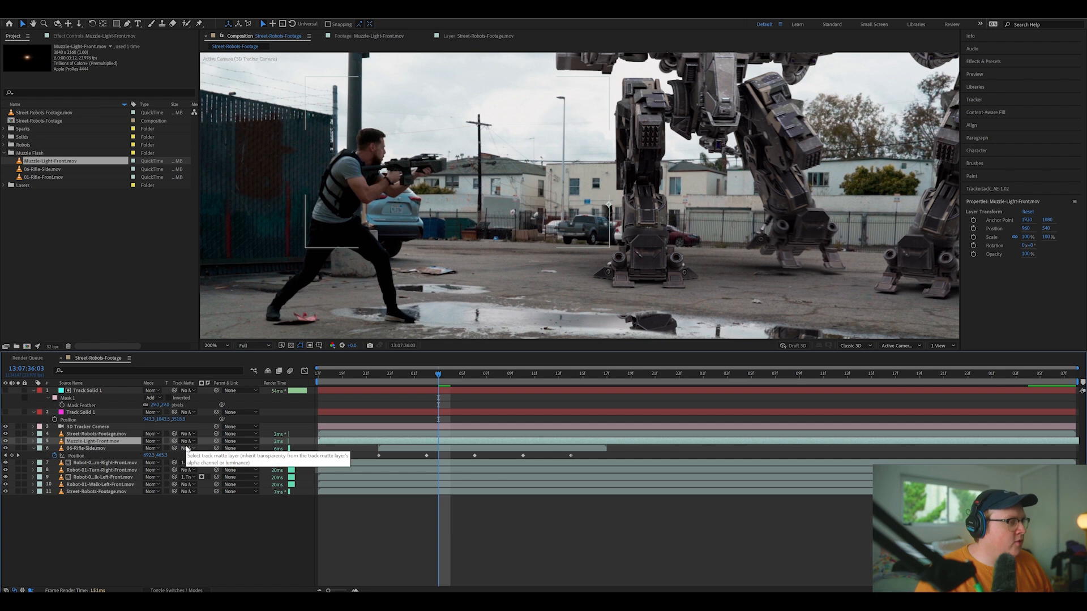
scroll(640, 212, "down", 4)
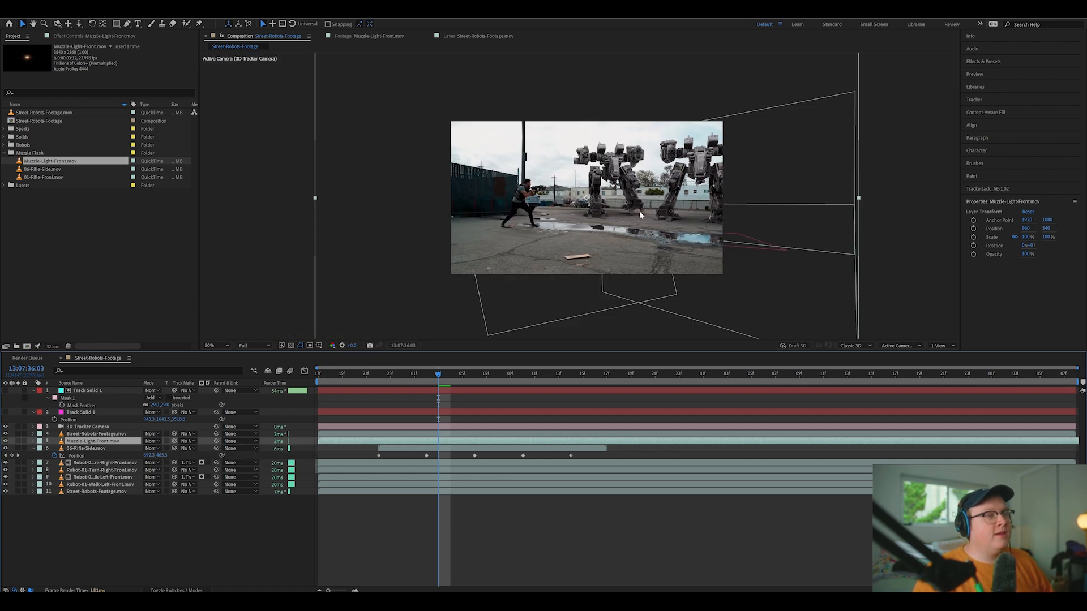
scroll(646, 194, "up", 2)
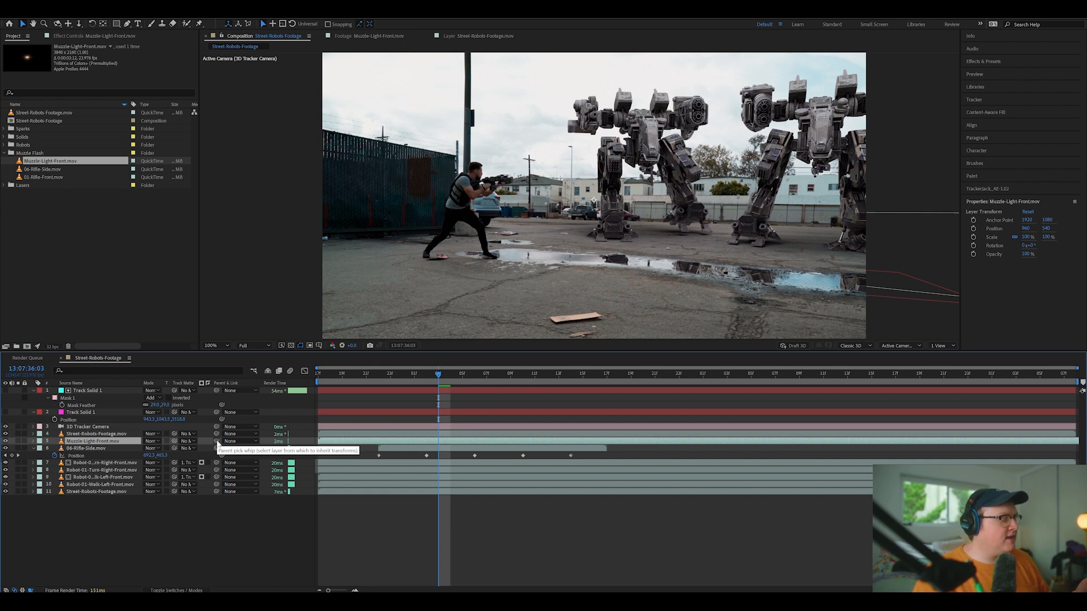
Parent Muzzle-Light-Front.mov to 06-Rifle-Side.mov at the parent's location, start it at 13:07:35:22, and position it on the rifle muzzle
left_click_drag(217, 441, 117, 451)
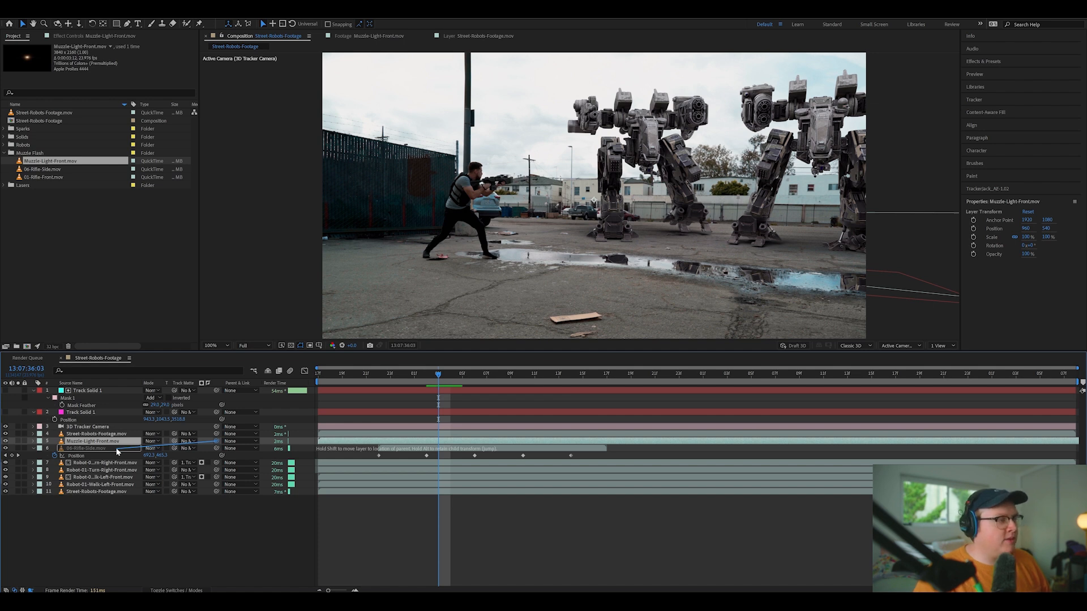
left_click_drag(117, 451, 117, 452)
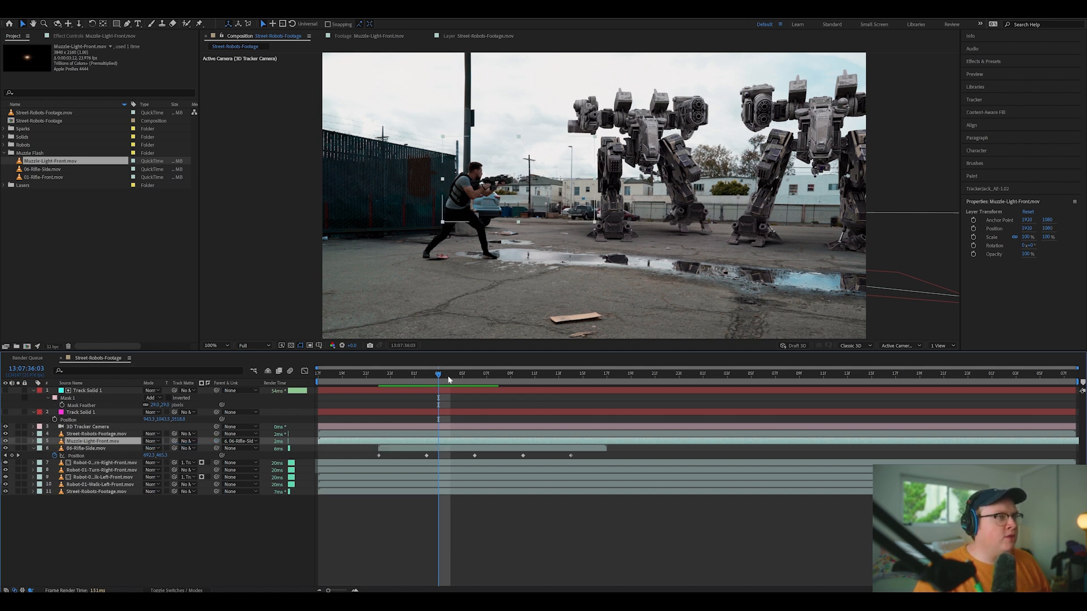
left_click_drag(396, 443, 441, 444)
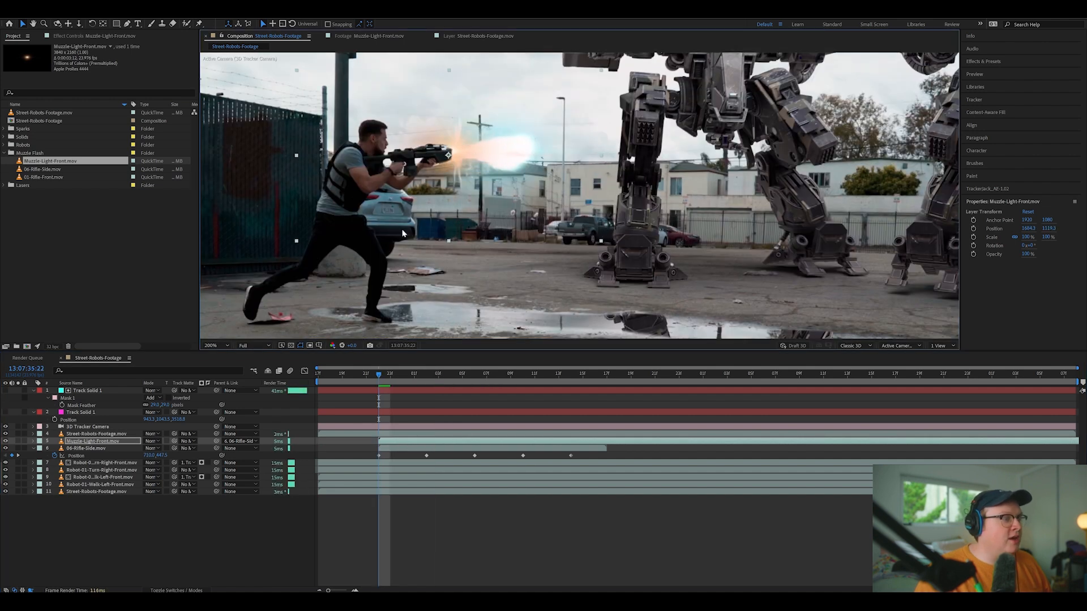
Move the Muzzle-Light-Front.mov layer above the rotoscoped footage and trim its end at 13:07:36:15
key("ctrl+]")
left_click_drag(378, 375, 583, 374)
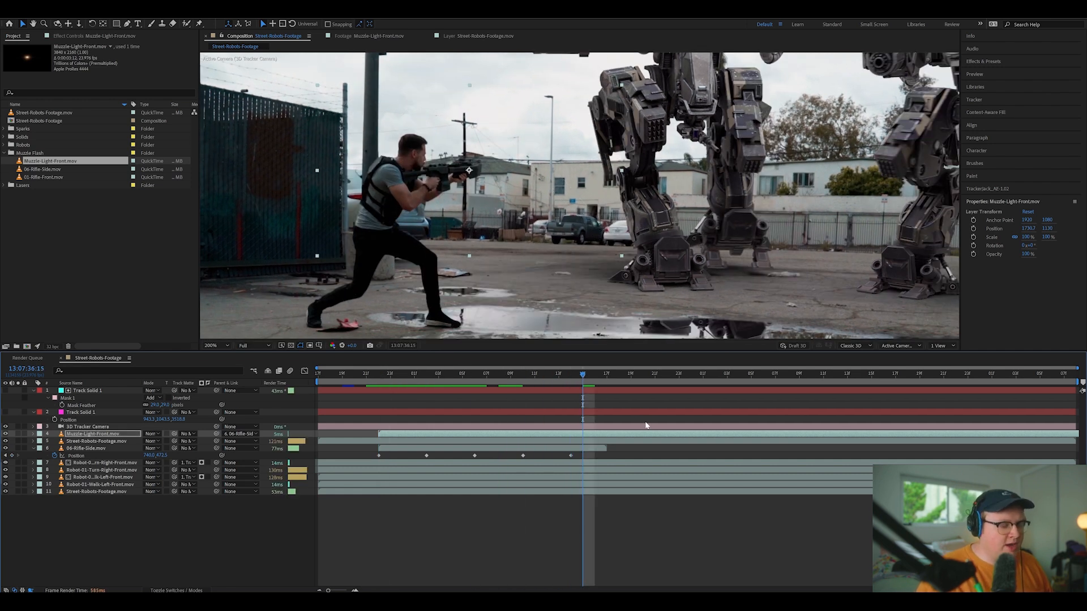
key("alt+bracketright")
Set the Muzzle-Light-Front.mov layer's blending mode to Add and preview the combined muzzle flash
left_click_drag(474, 377, 378, 384)
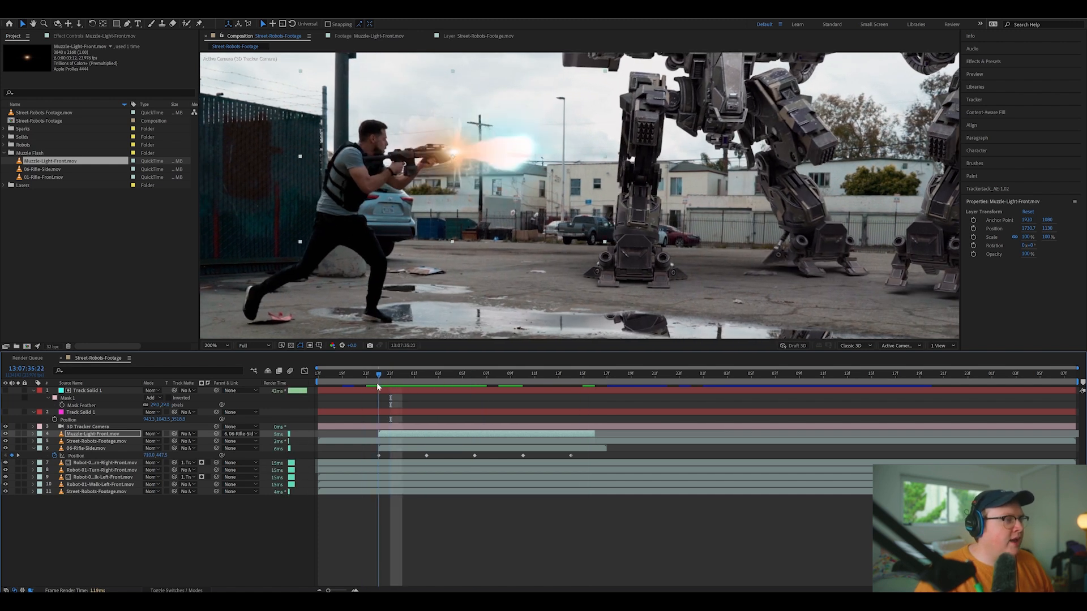
left_click(151, 437)
left_click(173, 177)
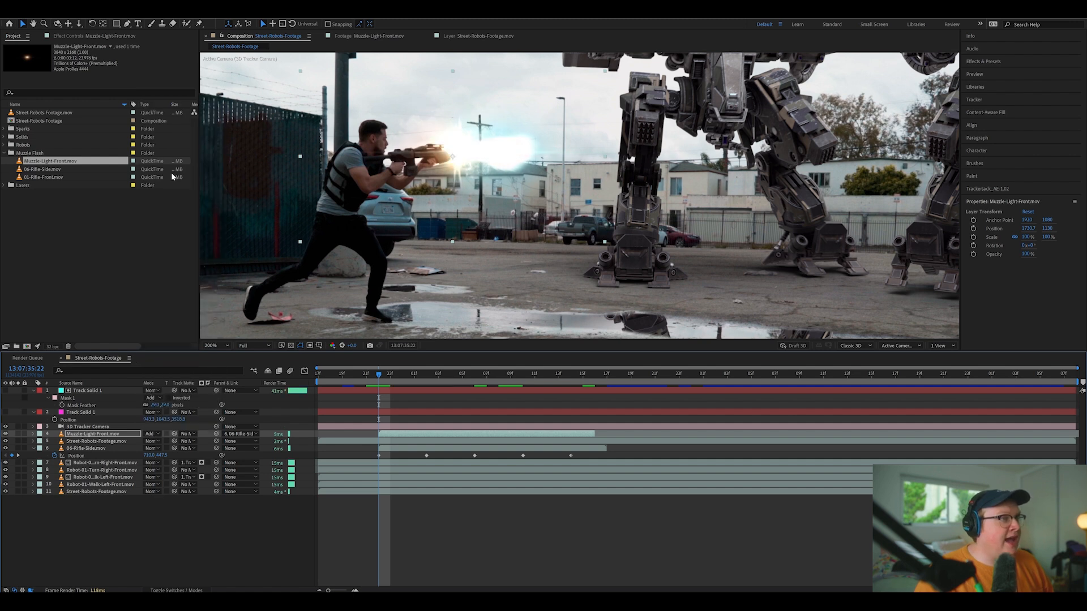
left_click_drag(382, 377, 415, 379)
key("space")
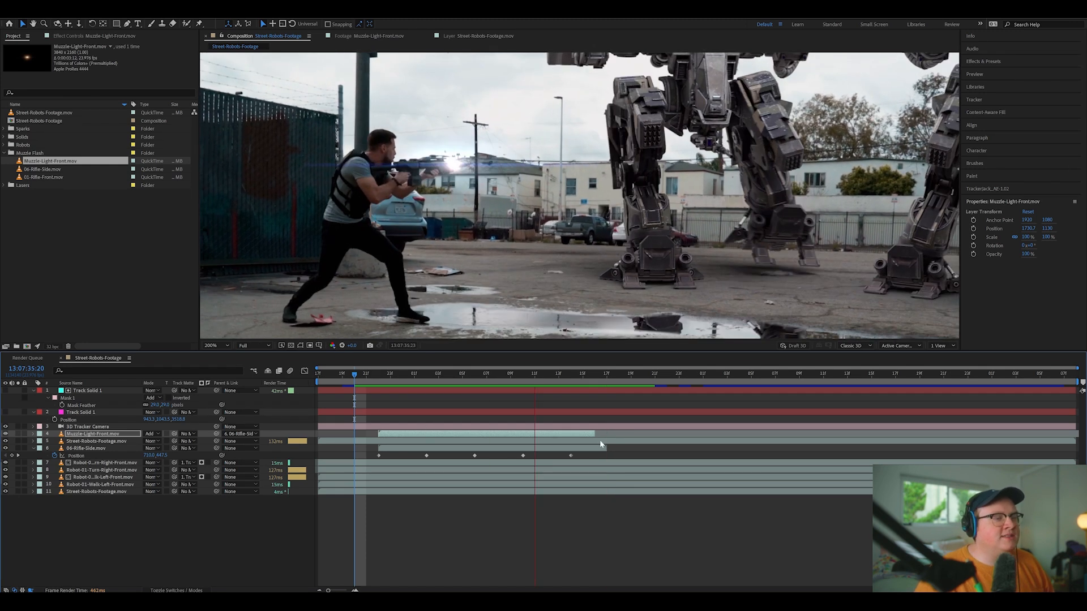
key("space")
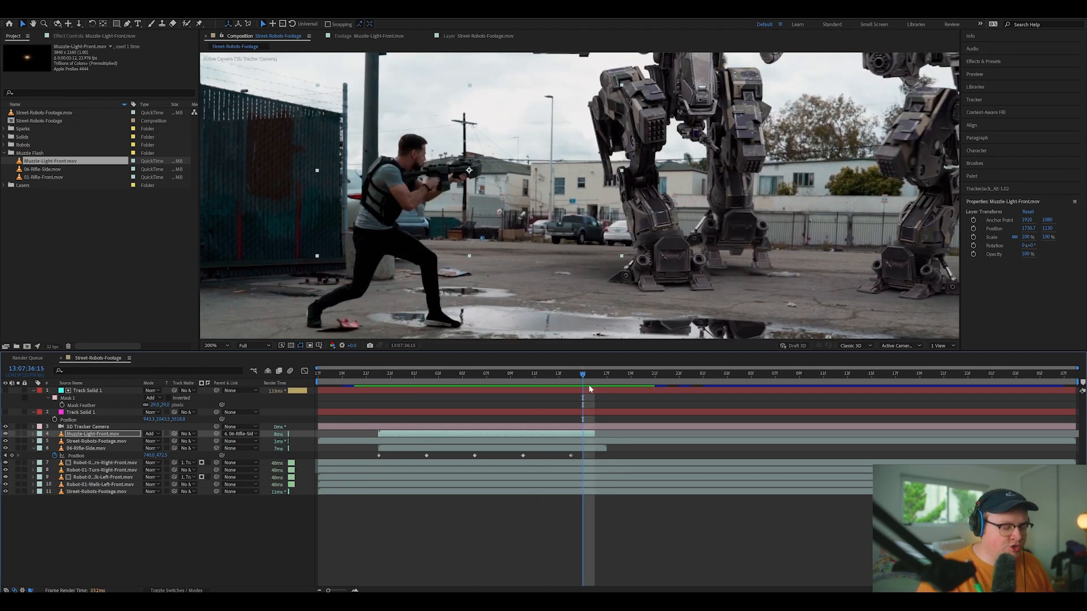
key("space")
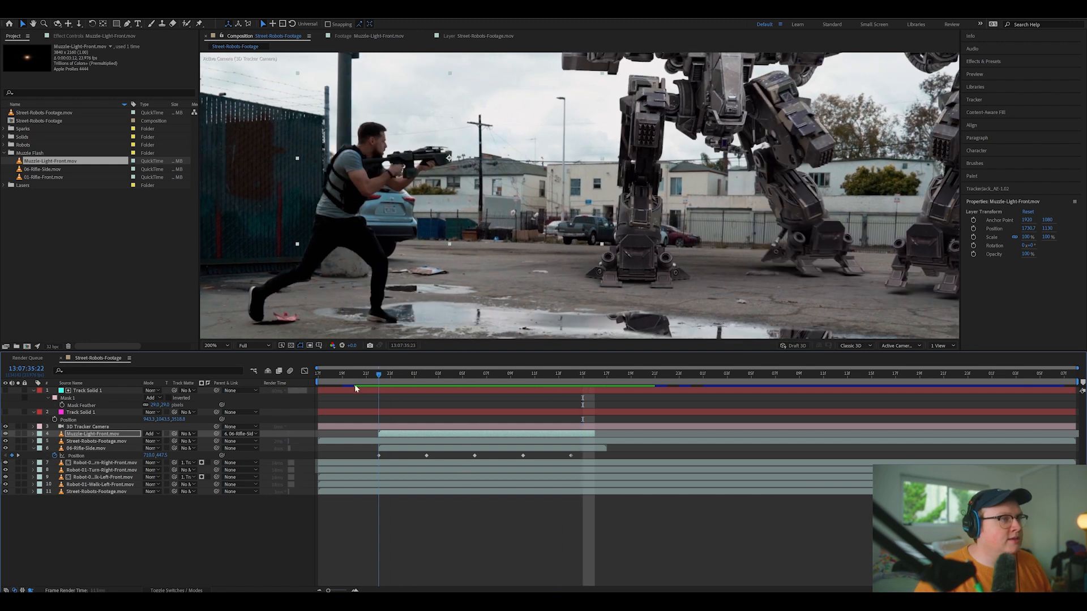
Preview the 01-Lasers-Blaster.mov clip from the Lasers folder and add it to the composition directly above the Muzzle-Light-Front.mov layer
scroll(665, 167, "down", 1)
left_click_drag(698, 154, 629, 170)
mouse_move(360, 374)
left_mouse_down()
mouse_move(443, 383)
mouse_move(435, 381)
left_mouse_up()
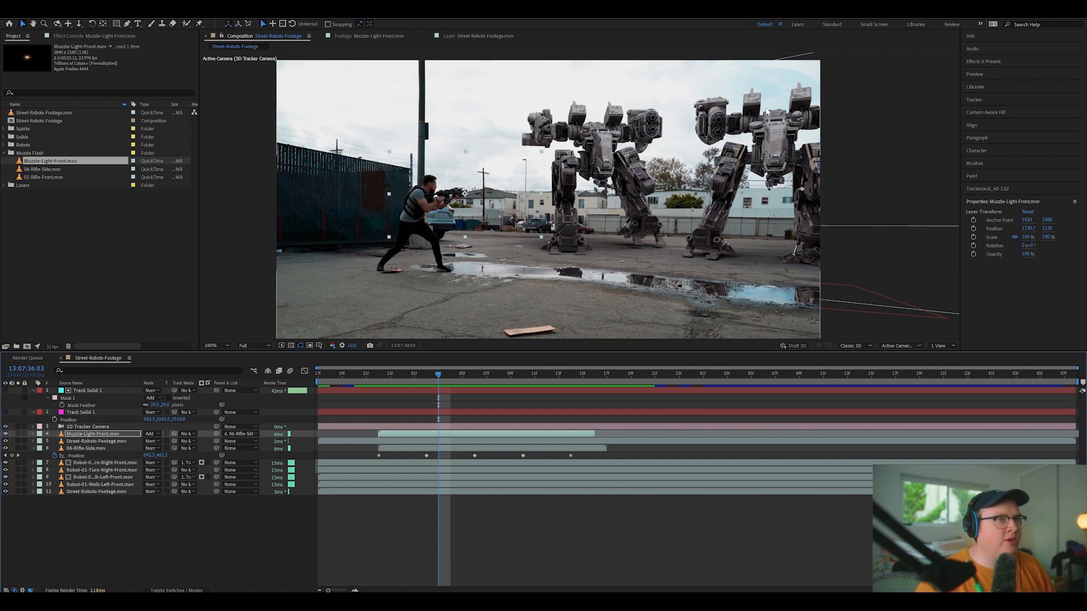
left_click(5, 153)
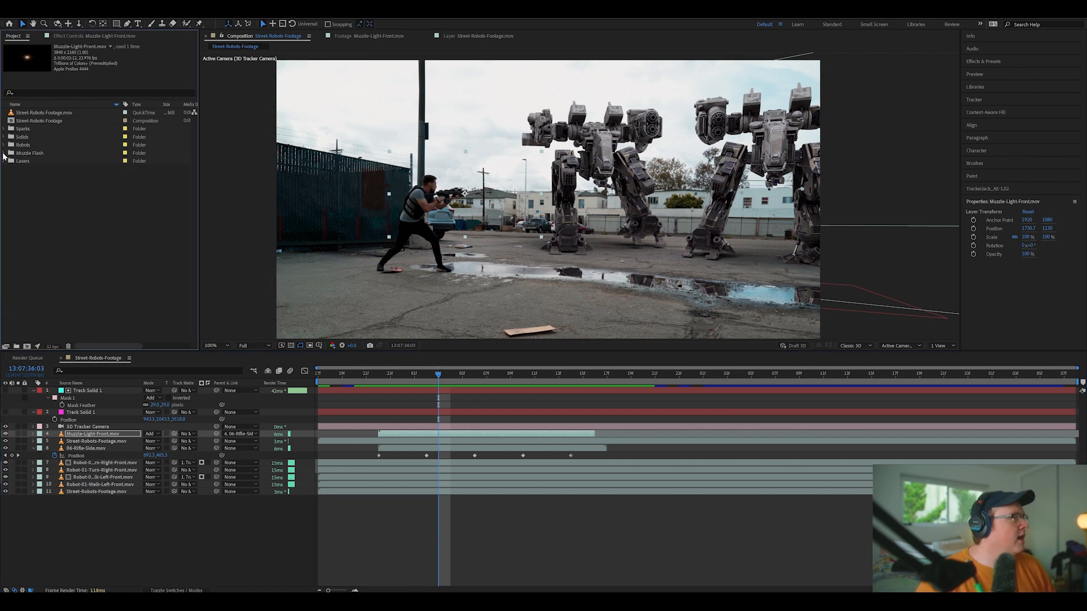
left_click(4, 161)
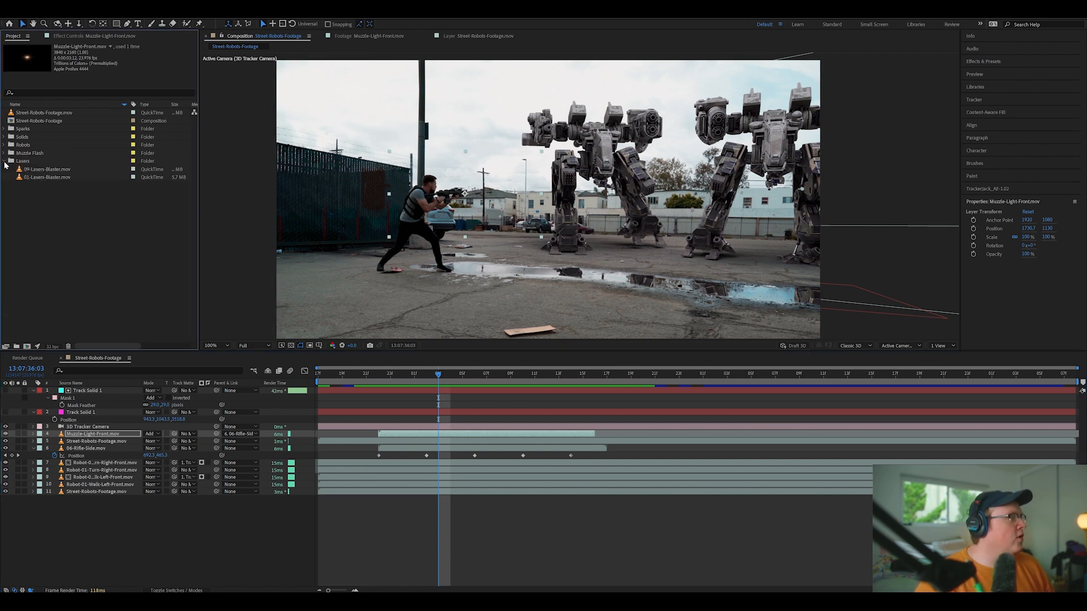
double_click(57, 178)
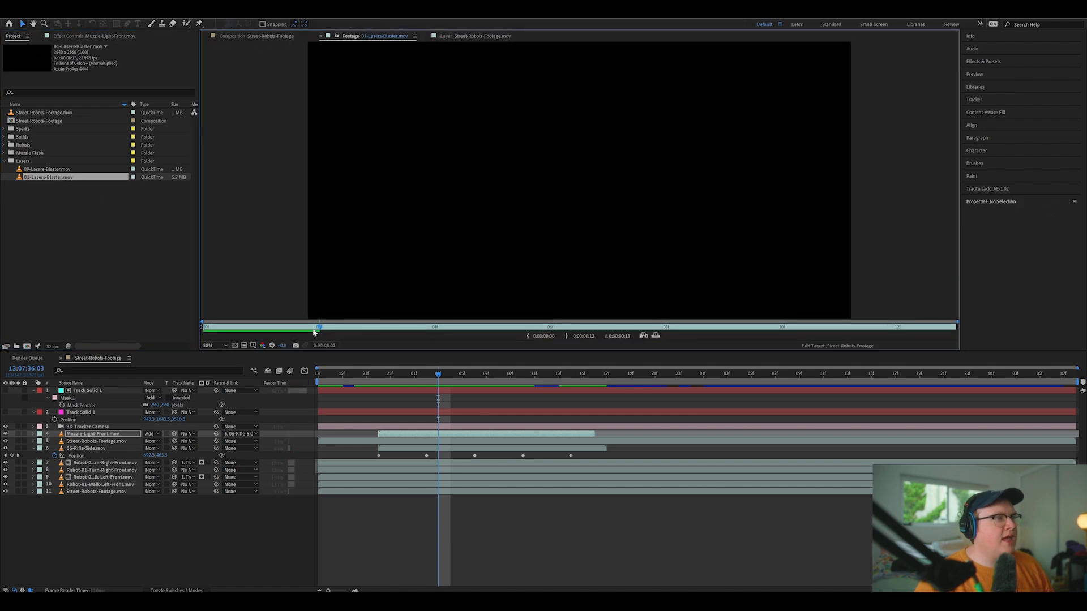
mouse_move(415, 329)
left_mouse_down()
mouse_move(630, 327)
mouse_move(444, 315)
mouse_move(376, 324)
mouse_move(543, 325)
mouse_move(517, 331)
left_mouse_up()
left_click_drag(73, 177, 458, 443)
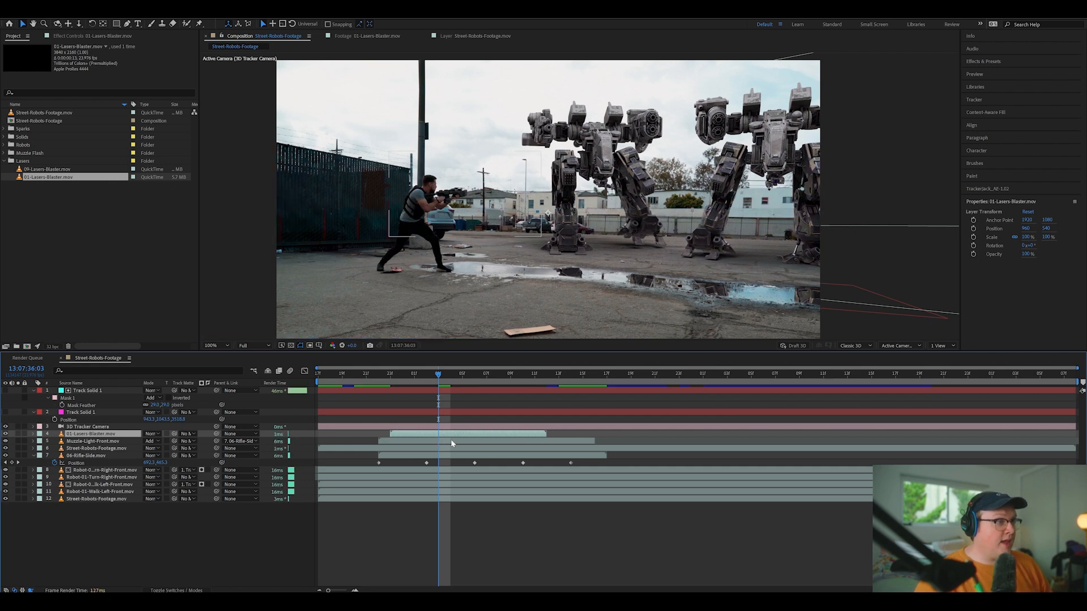
Scale the 01-Lasers-Blaster.mov layer to 38% and position it at 1303, 455 so the beam leaves the rifle muzzle
key("s")
left_click_drag(161, 441, 148, 441)
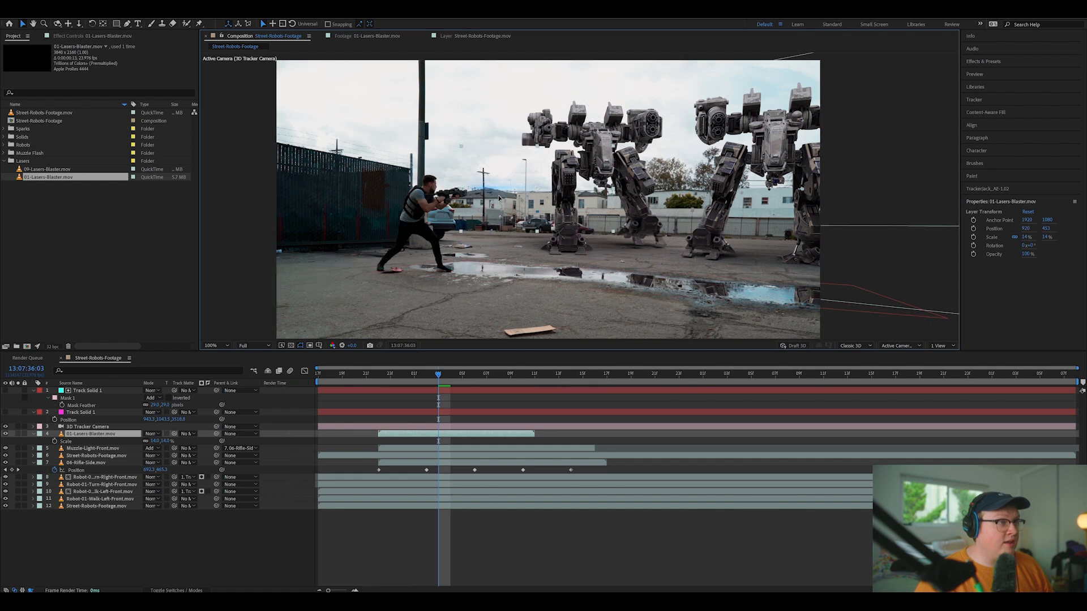
left_click_drag(499, 198, 501, 201)
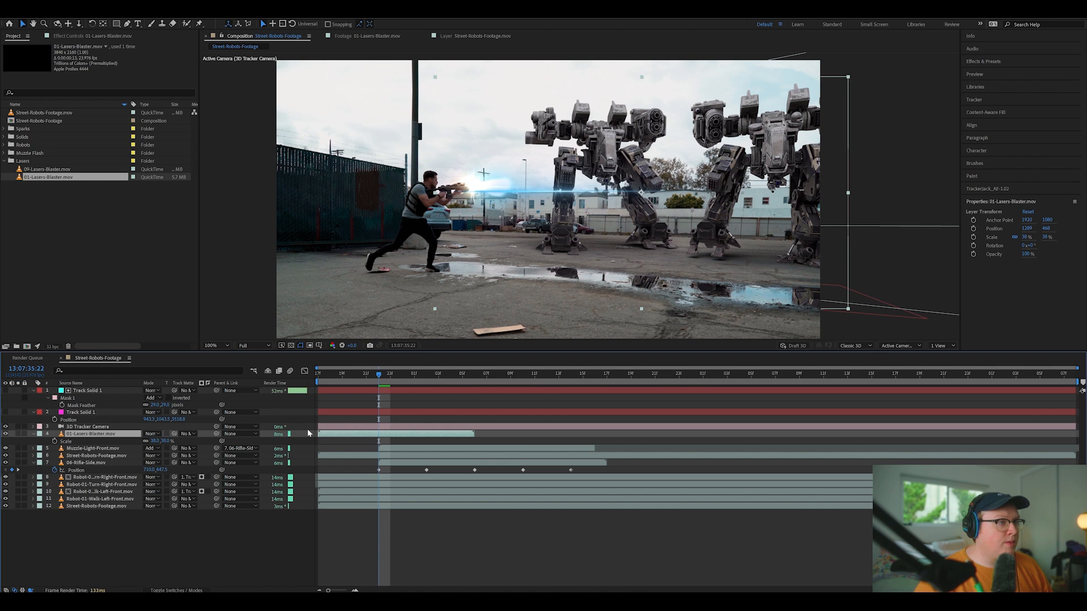
left_click_drag(536, 198, 540, 194)
Move the 01-Lasers-Blaster.mov layer directly below 06-Rifle-Side.mov with its start at 13:07:35:22 and preview the laser shot
left_click_drag(108, 436, 108, 473)
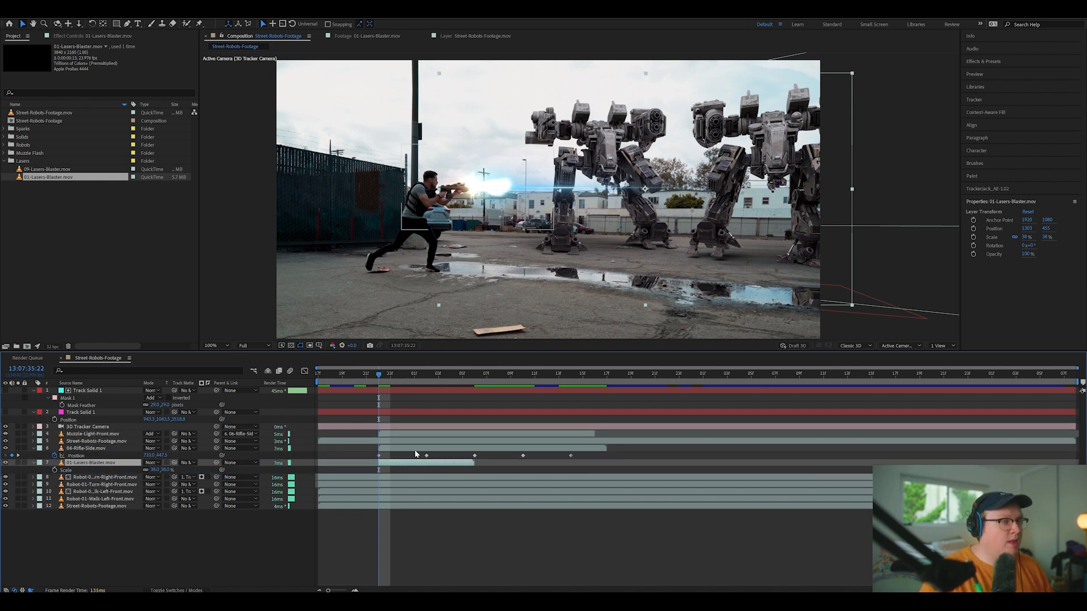
key("space")
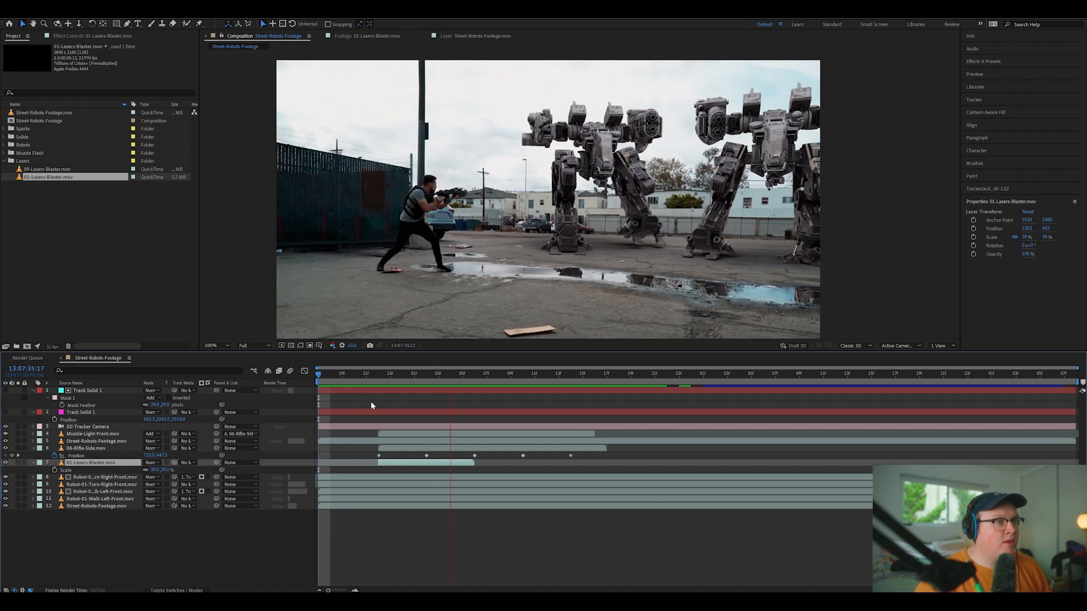
key("space")
At 13:07:35:23, draw a Pen mask on the laser layer around the beam from the right-hand robot's front leg to beyond the frame edge
left_click_drag(376, 377, 385, 381)
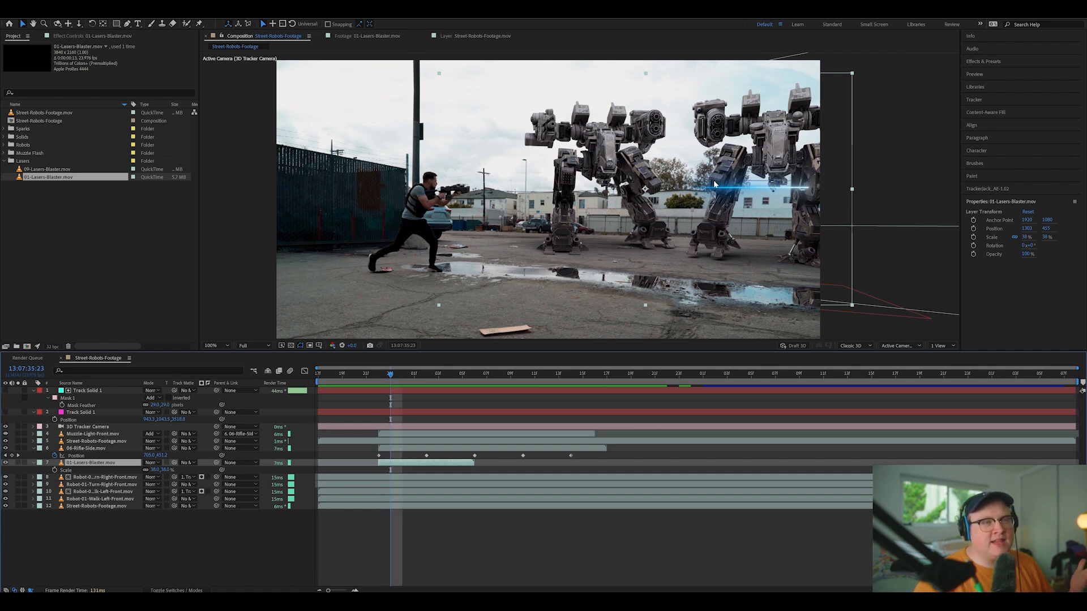
left_click(117, 24)
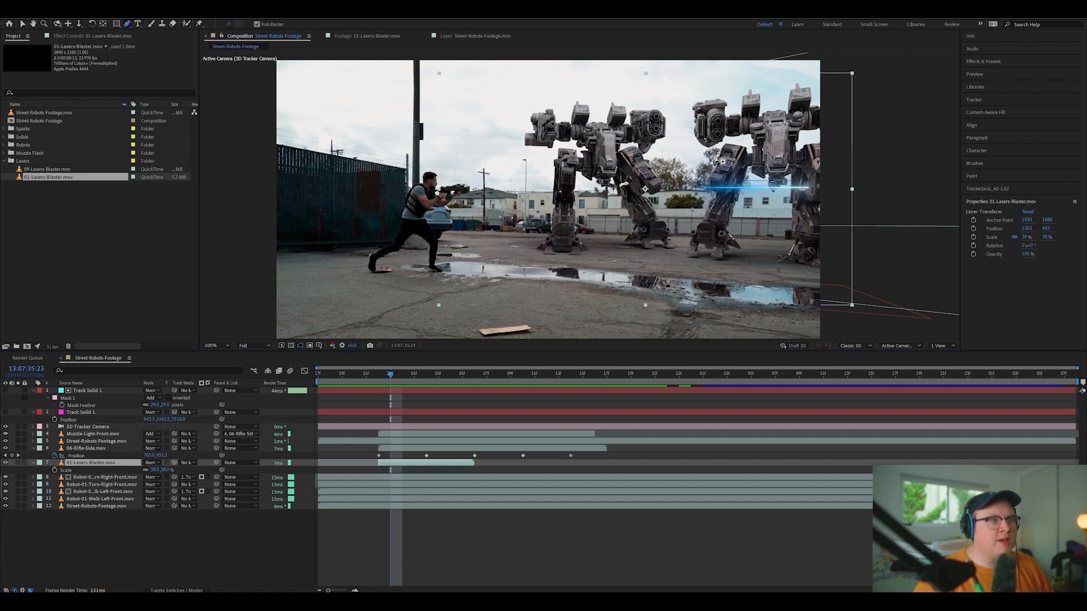
left_click(718, 168)
left_click(718, 186)
left_click(719, 214)
left_click(730, 254)
left_click(808, 265)
left_click(877, 143)
left_click(874, 137)
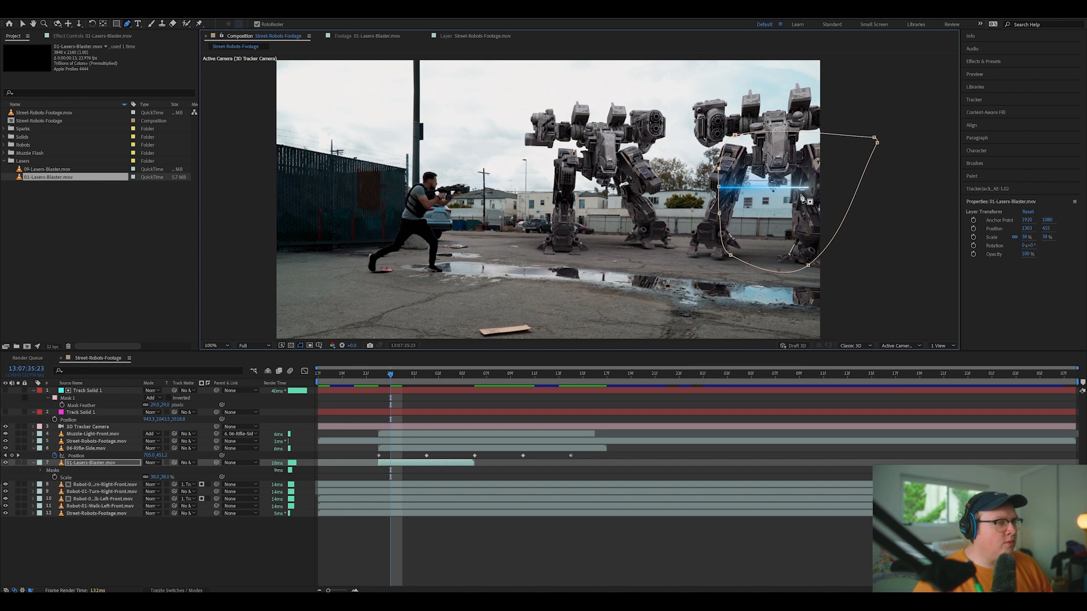
Set the laser layer's mask to Subtract with a 37-pixel feather and preview the masked shot
key("m")
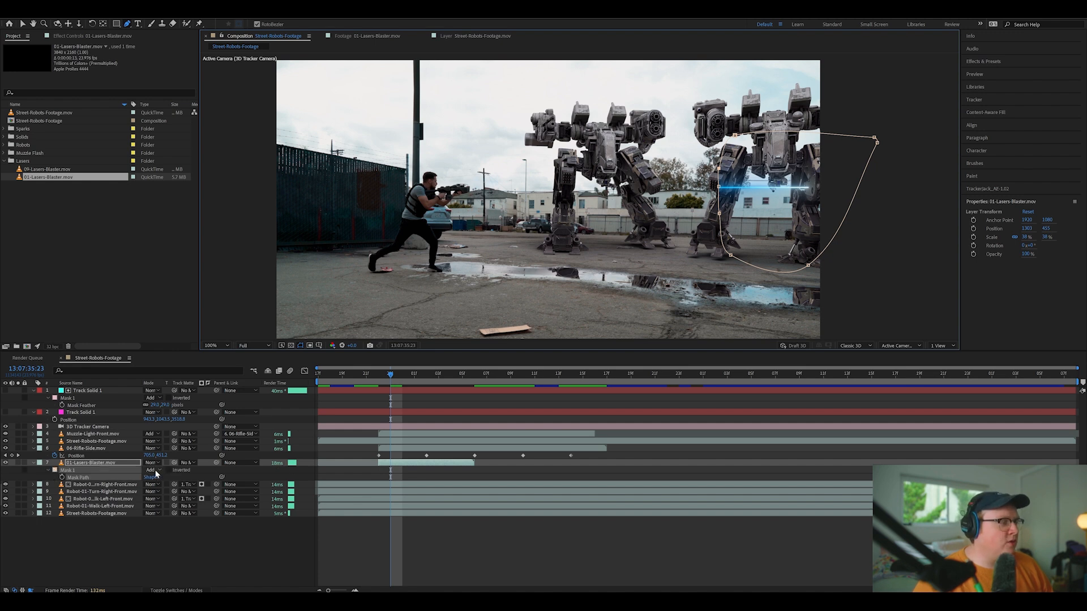
left_click(155, 471)
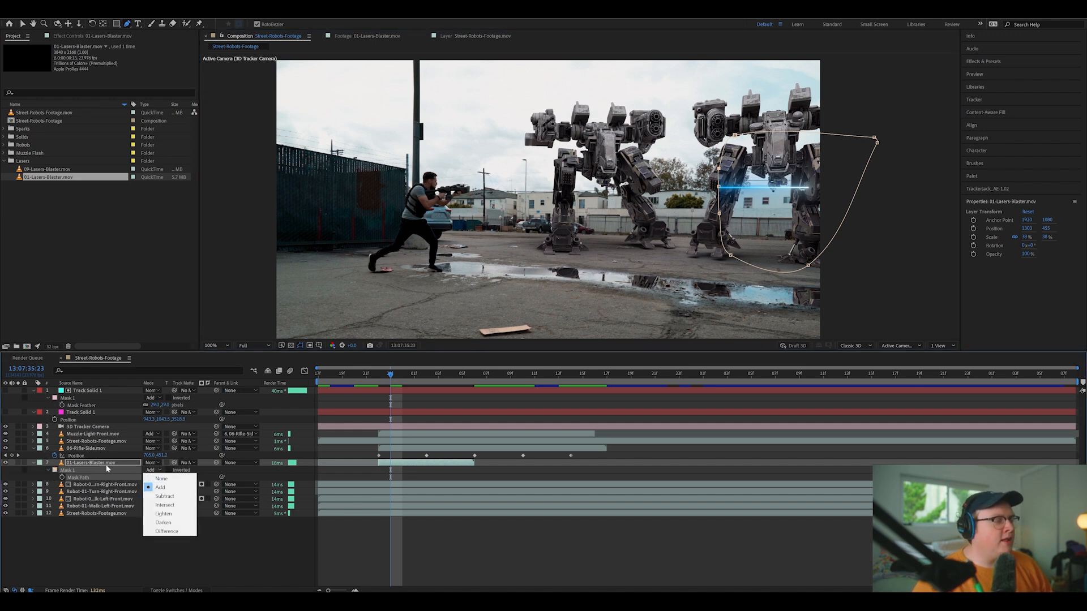
left_click(181, 497)
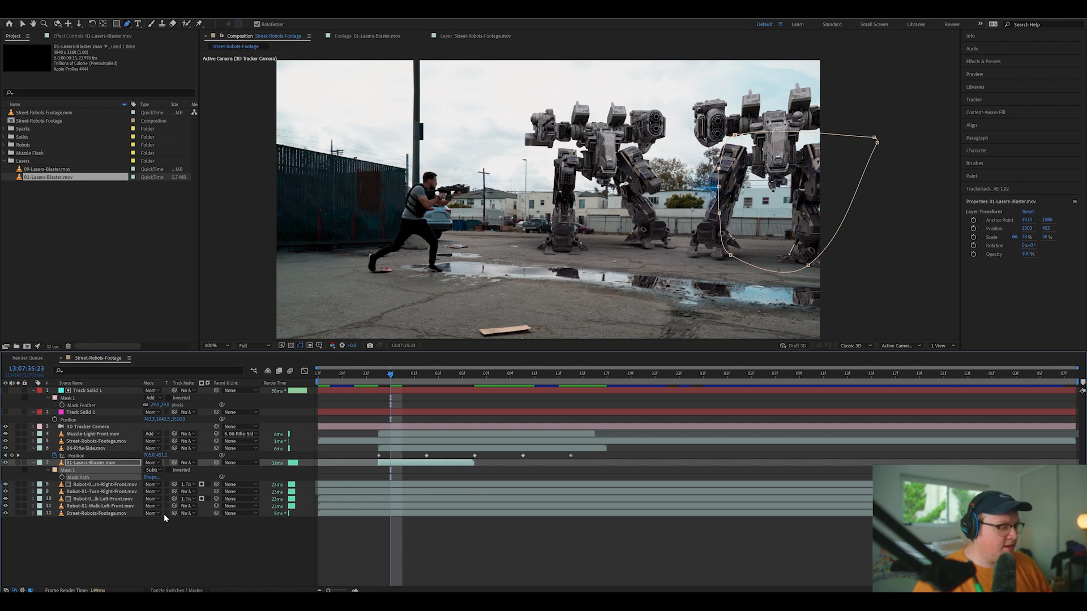
key("f")
left_click_drag(154, 478, 176, 477)
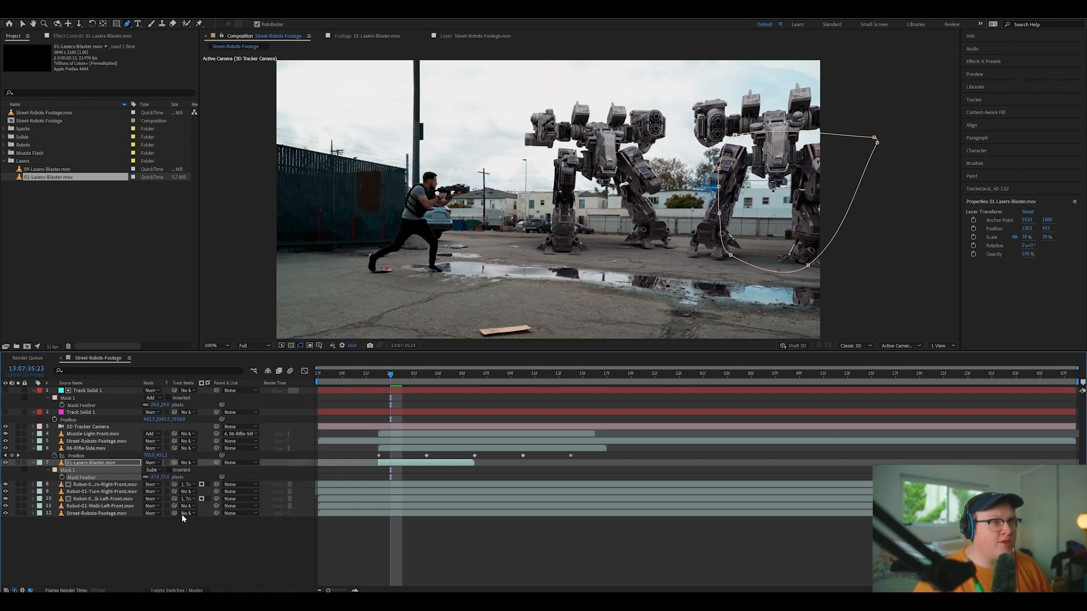
left_click(416, 420)
key("space")
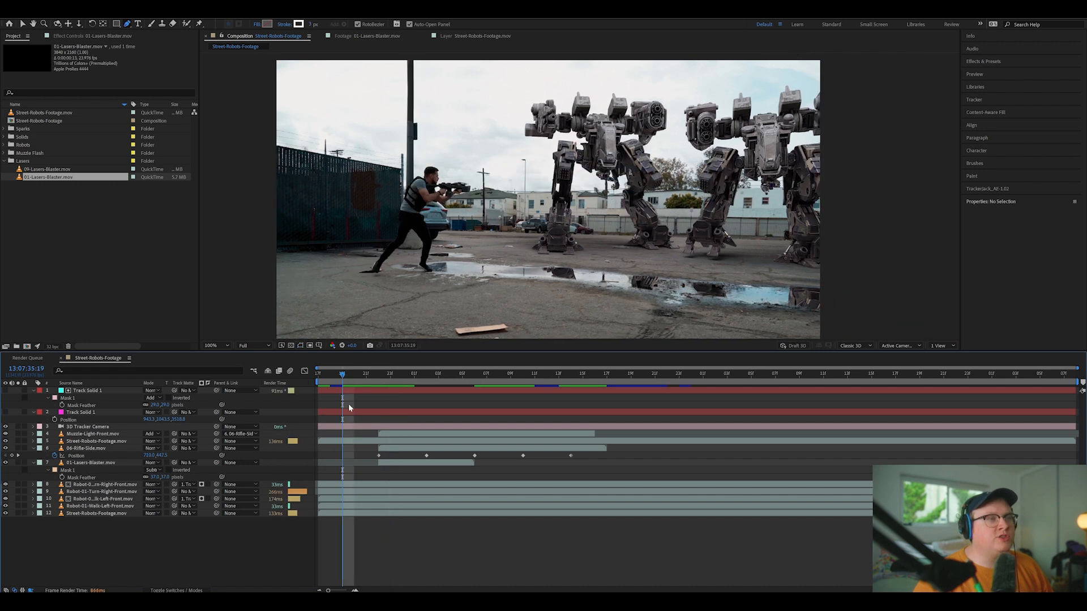
key("space")
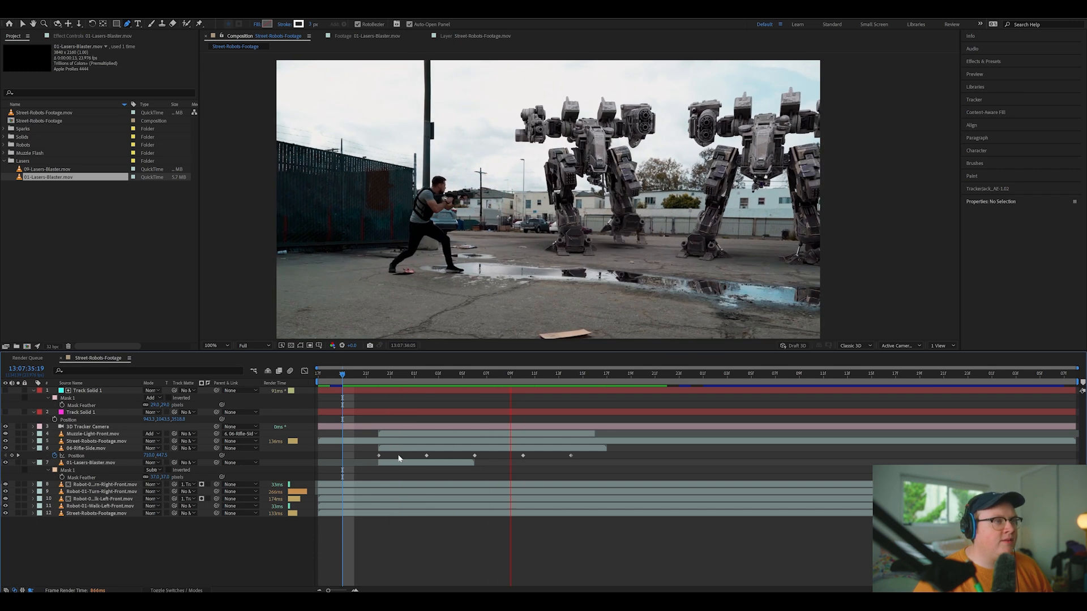
key("space")
key("Home")
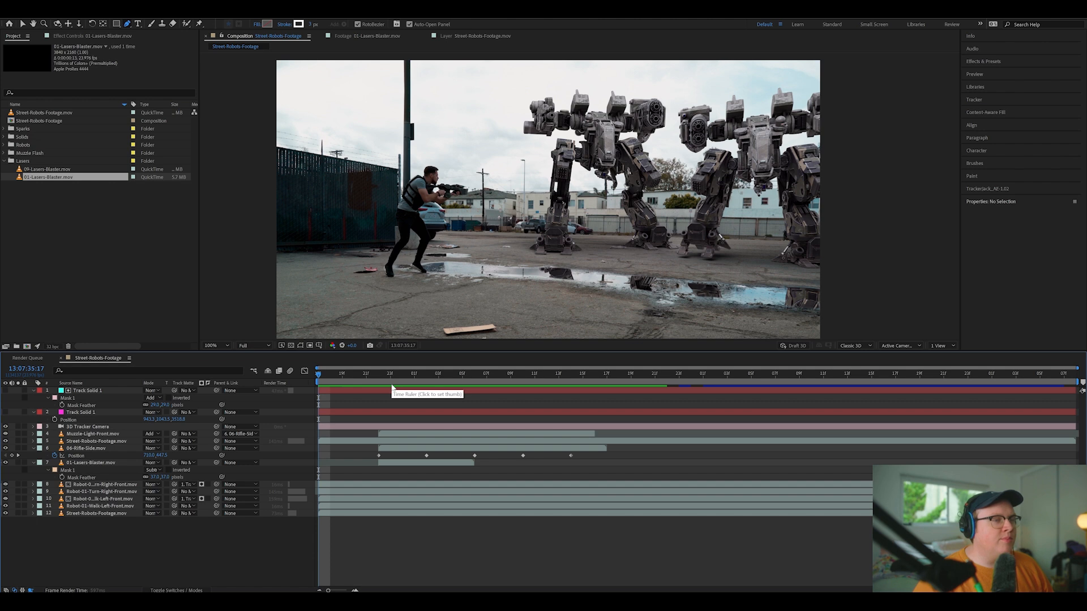
Preview the Sparks-Laser-07.mov, Sparks-Laser-04.mov and Sparks-Laser-03.mov clips in the Sparks folder
mouse_move(401, 382)
left_mouse_down()
mouse_move(465, 376)
mouse_move(386, 393)
left_mouse_up()
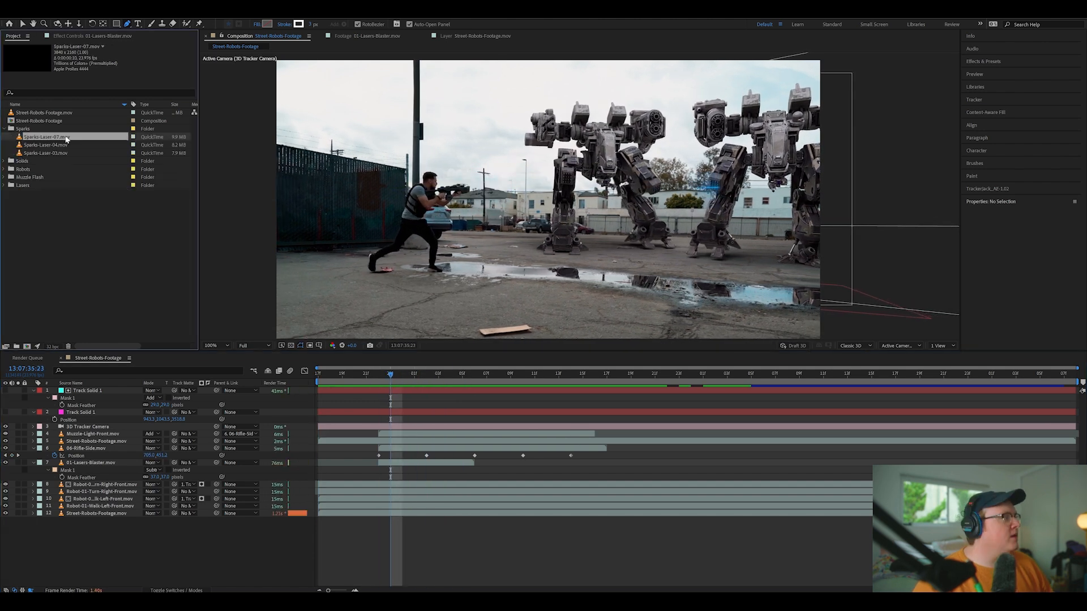
double_click(66, 137)
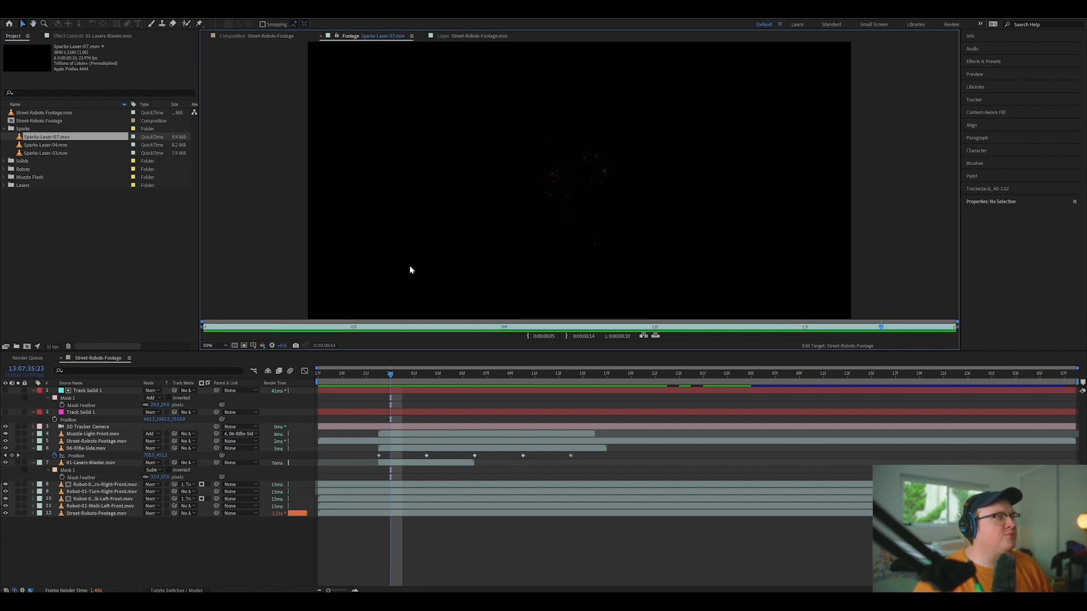
double_click(56, 145)
key("space")
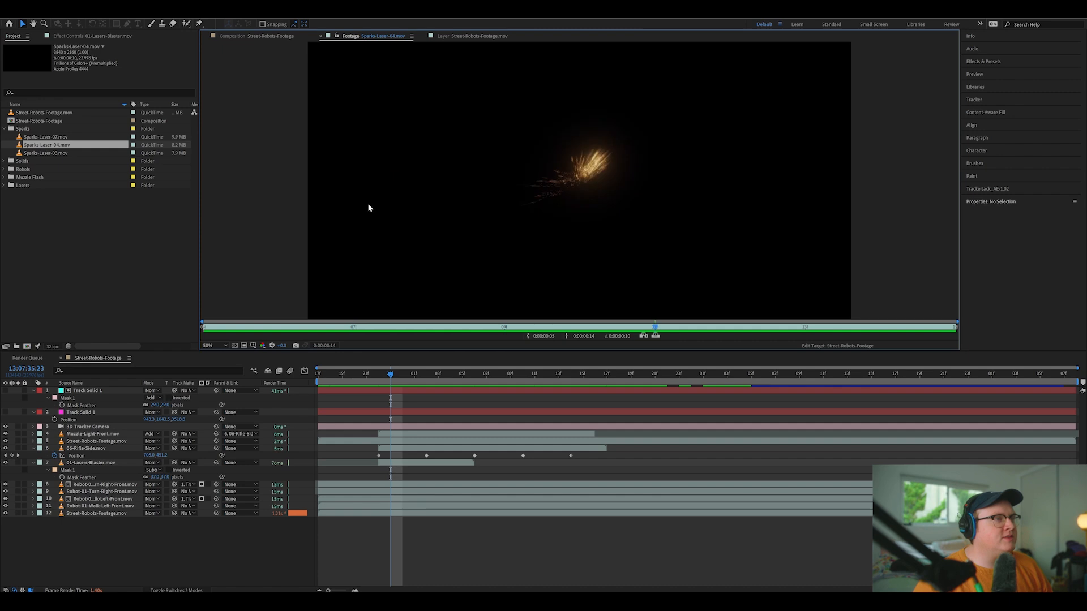
double_click(62, 153)
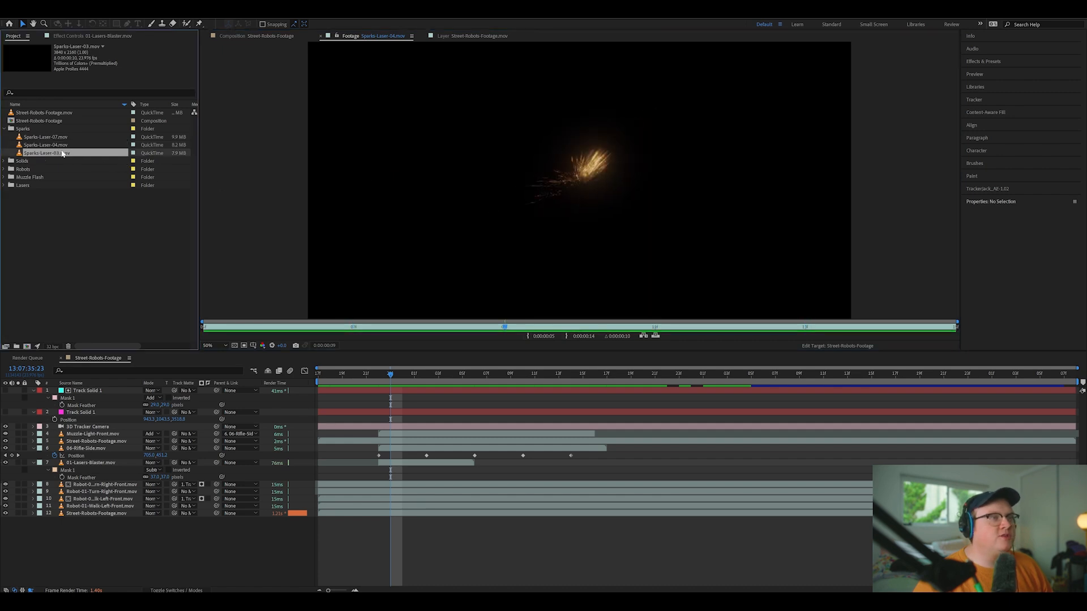
key("space")
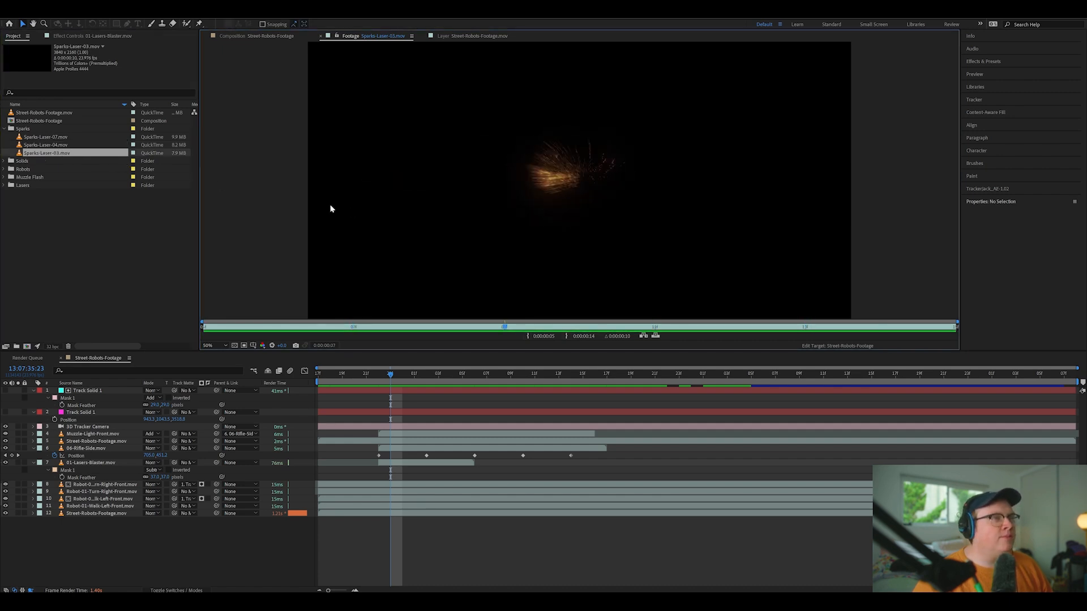
Add Sparks-Laser-03.mov directly above the Muzzle-Light-Front.mov layer at 34% scale, starting at 13:07:35:22
left_click_drag(59, 155, 291, 436)
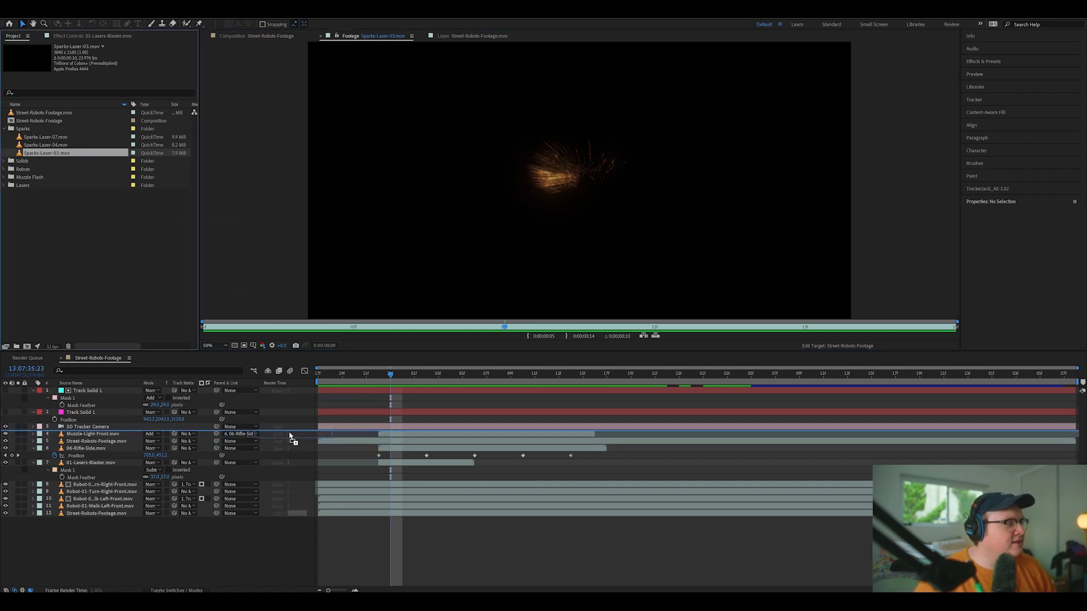
left_click_drag(364, 437, 461, 437)
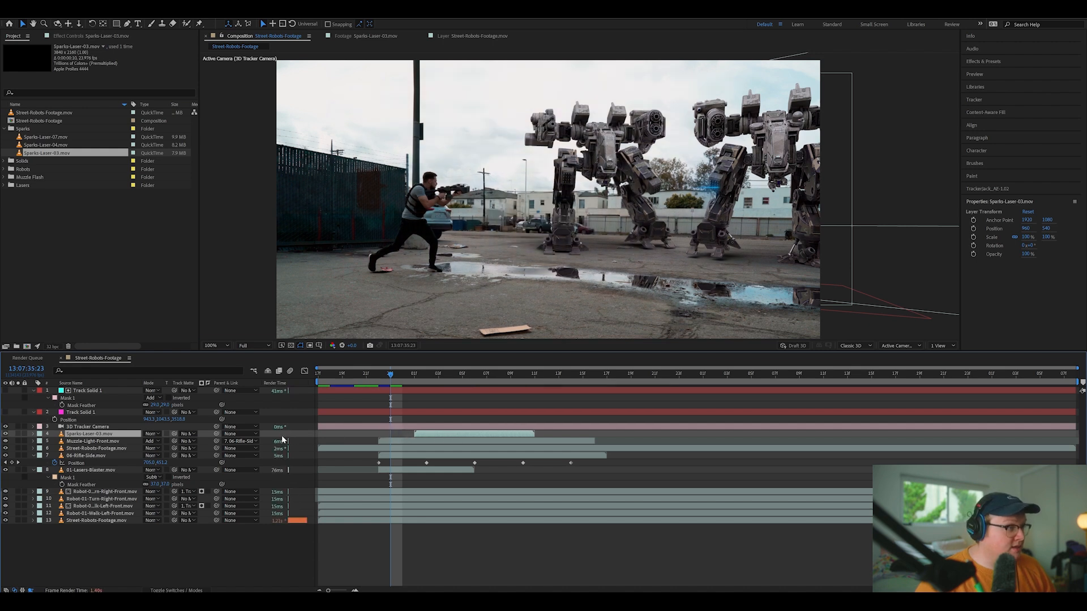
key("s")
left_click_drag(163, 442, 154, 442)
left_click_drag(378, 384, 392, 382)
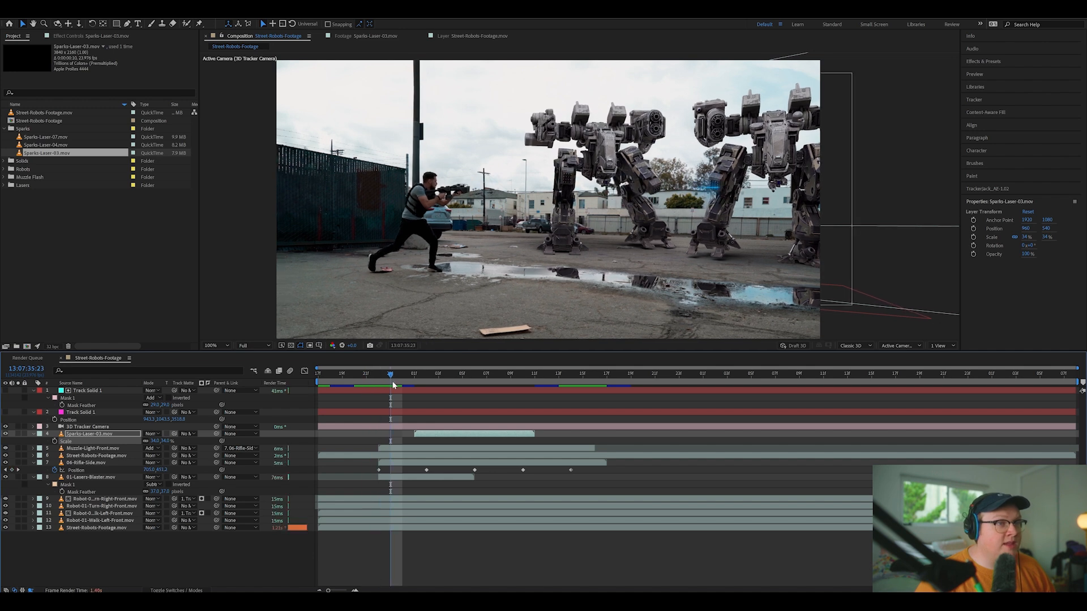
left_click_drag(439, 430, 416, 438)
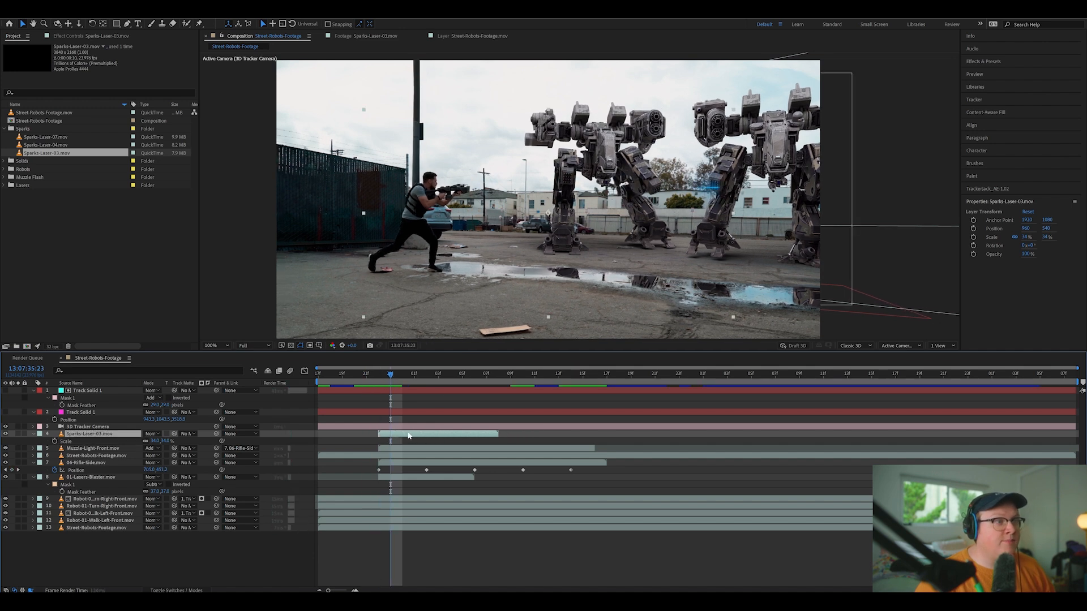
Position the sparks at 1550, 450 on the right-hand robot's front leg, set their scale to 23%, and preview the impact
left_click_drag(652, 219, 740, 207)
key("u")
key("s")
left_click_drag(162, 441, 145, 441)
left_click_drag(712, 193, 717, 195)
left_click_drag(385, 381, 356, 381)
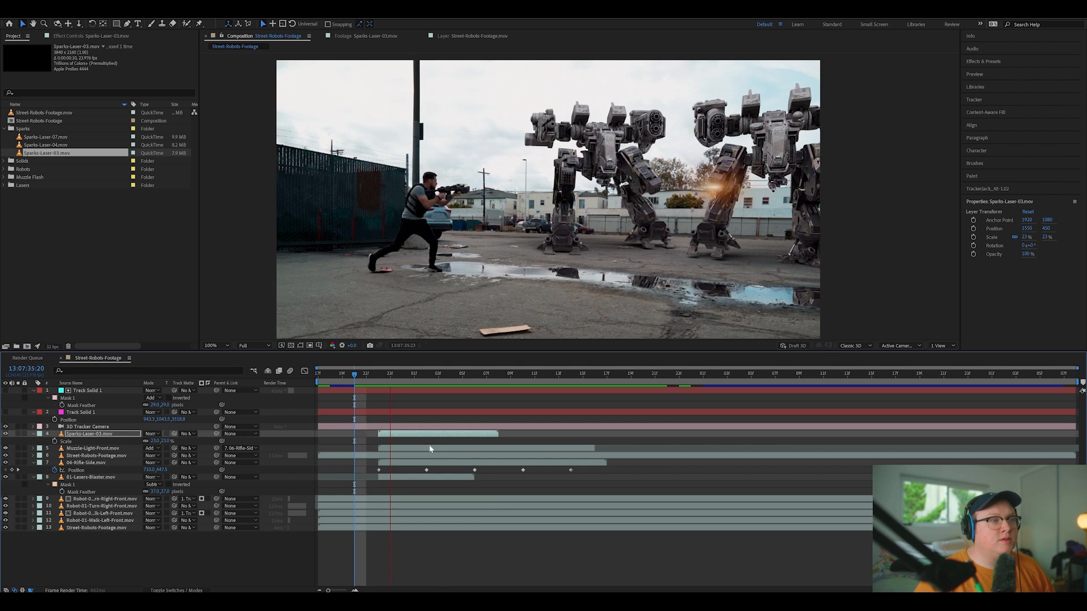
key("space")
Enlarge the Sparks-Laser-03.mov layer to 58% scale and preview the laser impact again
left_click(383, 382)
key("s")
key("p")
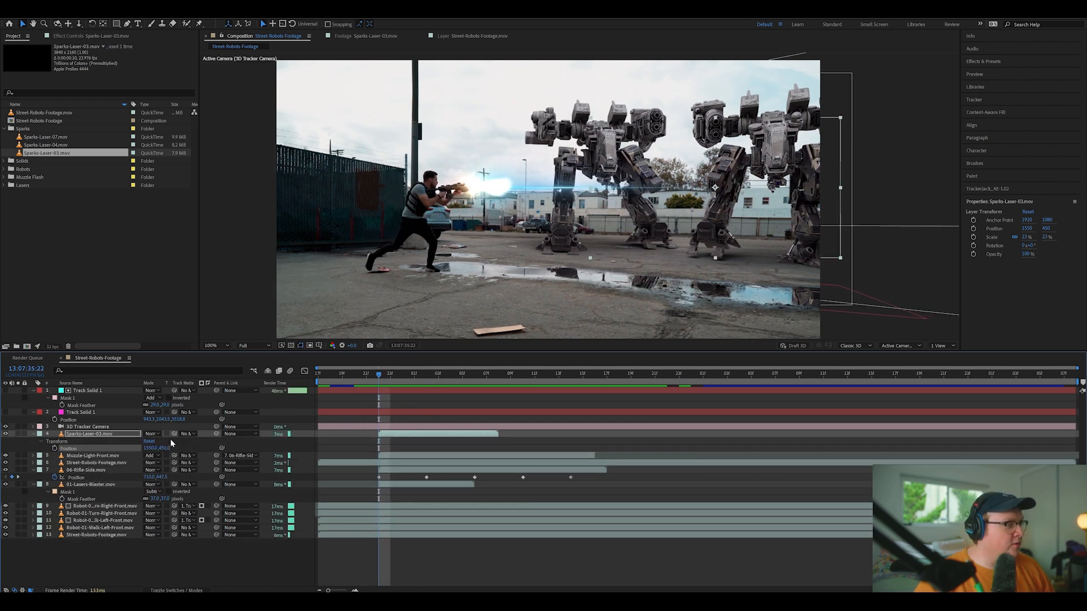
key("s")
left_click_drag(159, 441, 176, 440)
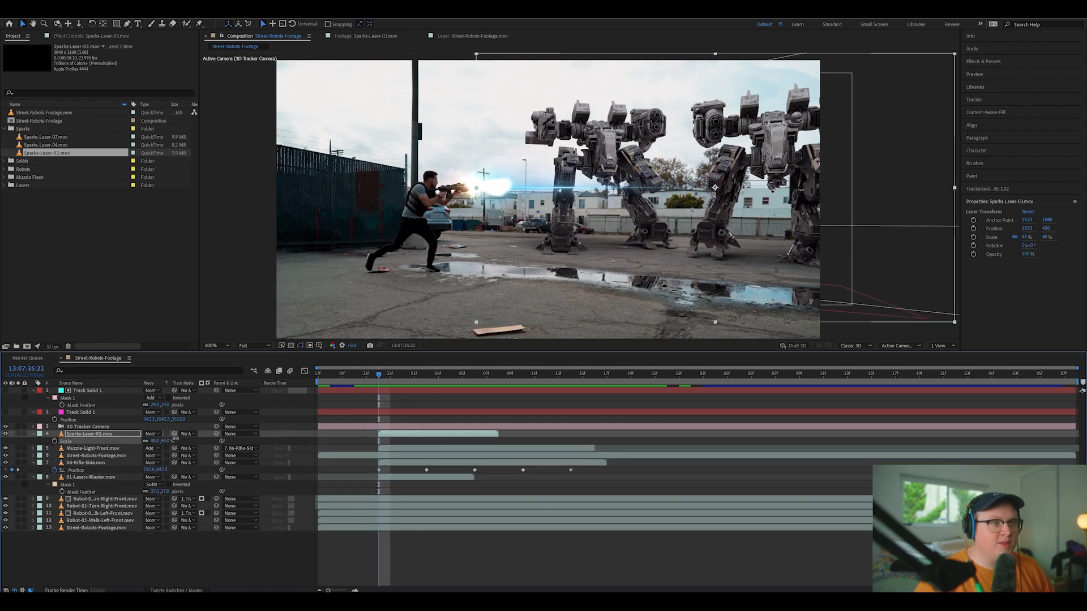
left_click(368, 375)
key("space")
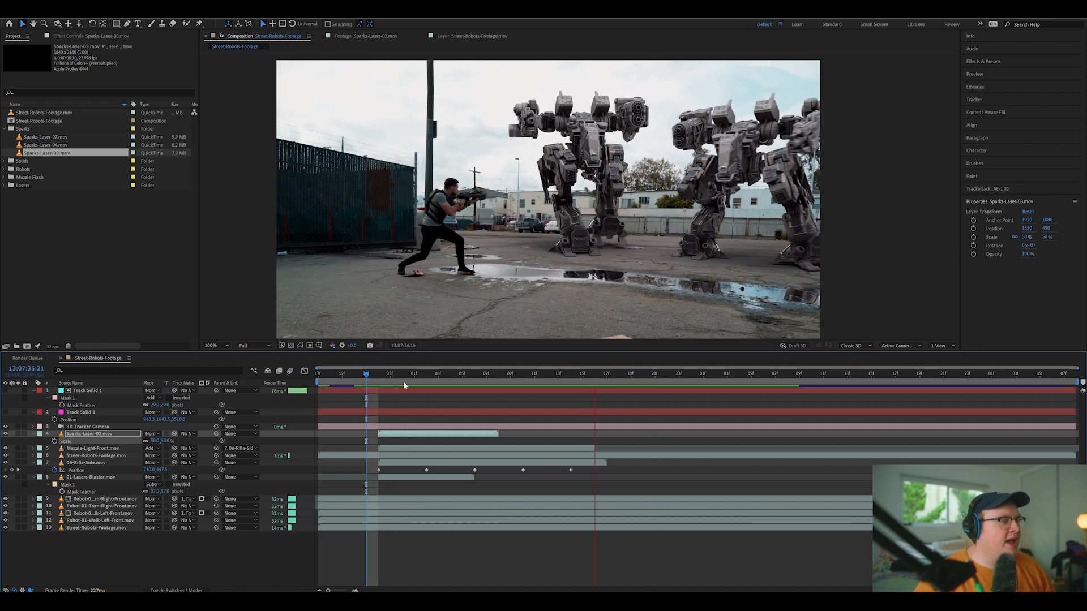
key("space")
Duplicate the Sparks-Laser-03.mov and Muzzle-Light-Front.mov layers, start both copies at 13:07:36:00, and preview the result
left_click_drag(387, 379, 409, 435)
left_click(419, 448, "shift")
key("ctrl+d")
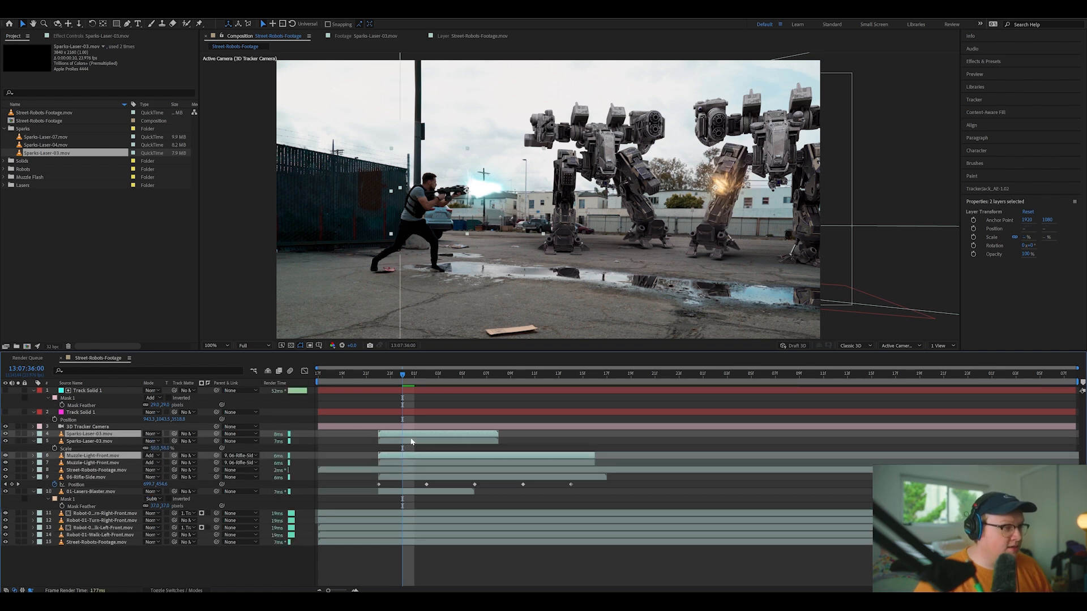
left_click_drag(411, 442, 436, 443)
left_click_drag(399, 379, 332, 384)
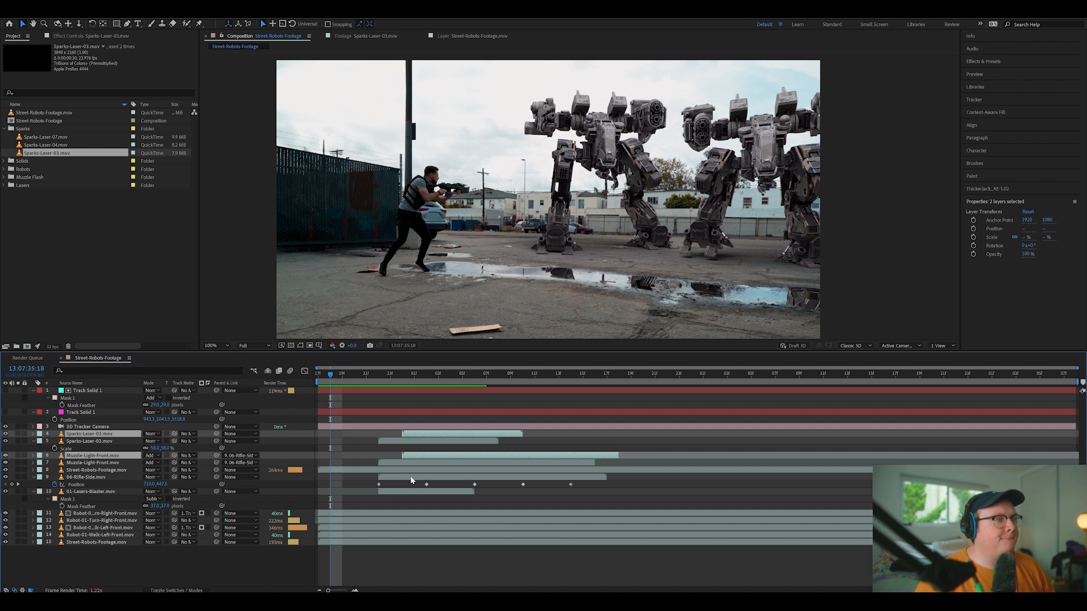
key("space")
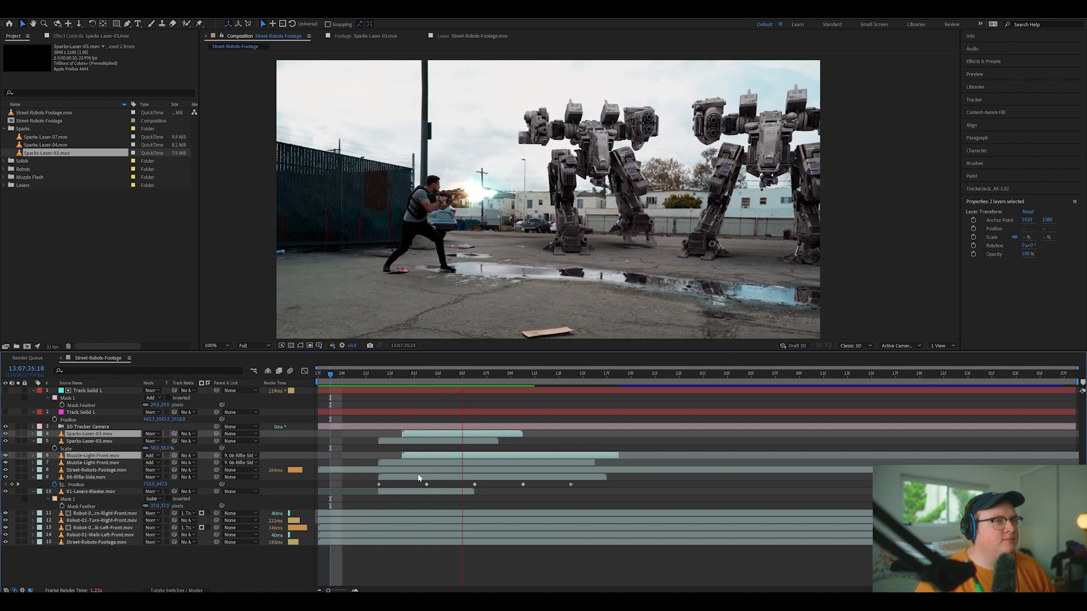
Replace the upper Sparks-Laser-03.mov copy with Sparks-Laser-07.mov at 36% scale, go to 13:07:35:22, and collapse both spark layers' properties
key("space")
left_click_drag(406, 386, 419, 384)
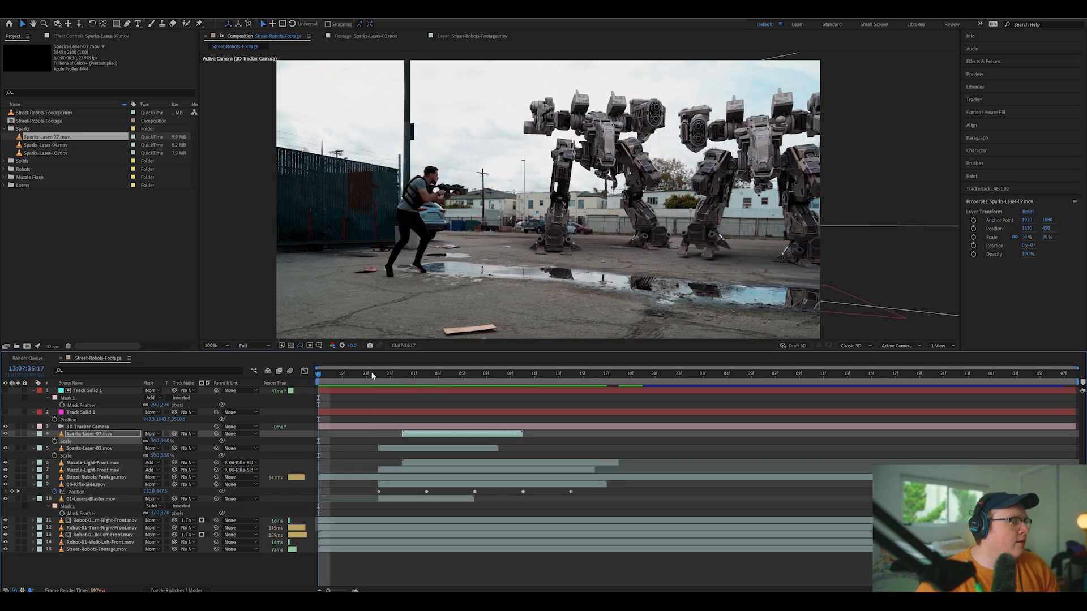
left_click(395, 383)
left_click(380, 382)
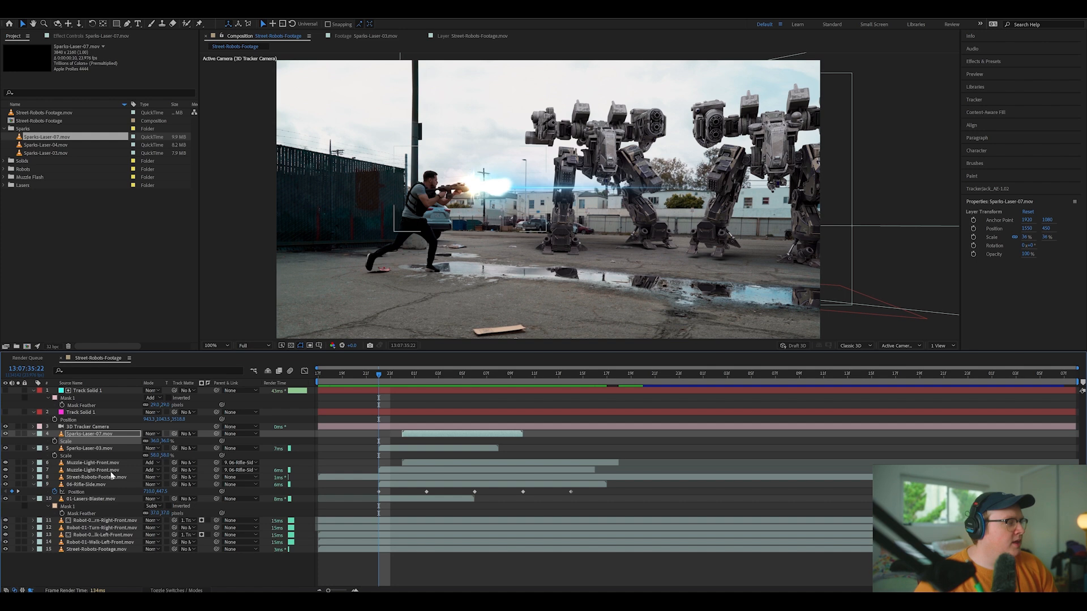
left_click(33, 448)
left_click(33, 434)
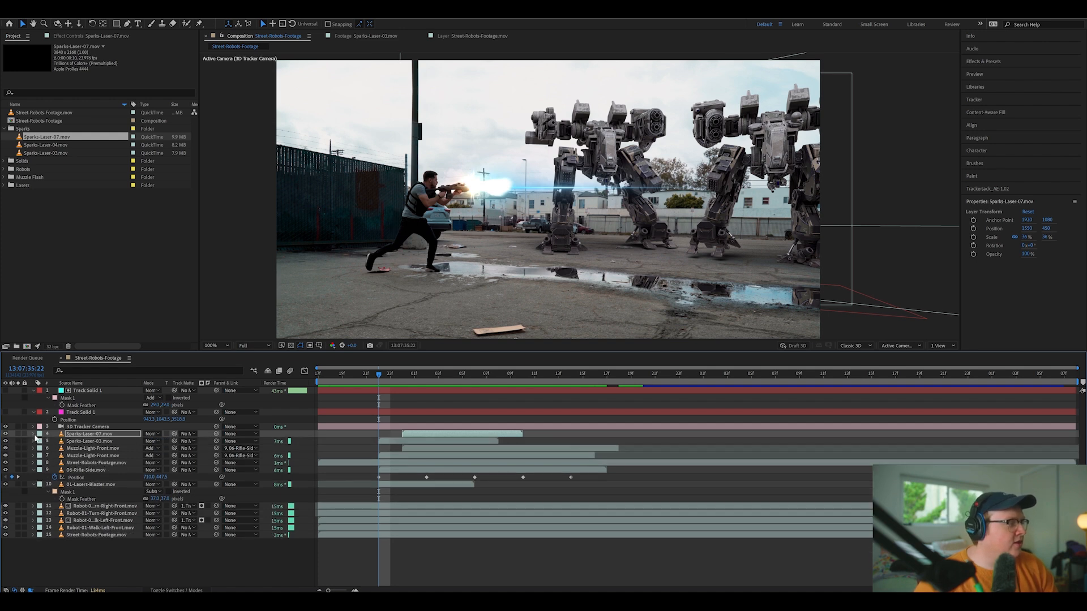
Find the Hue/Saturation effect with the search "hue" and apply it to the 06-Rifle-Side.mov layer
left_click(99, 463)
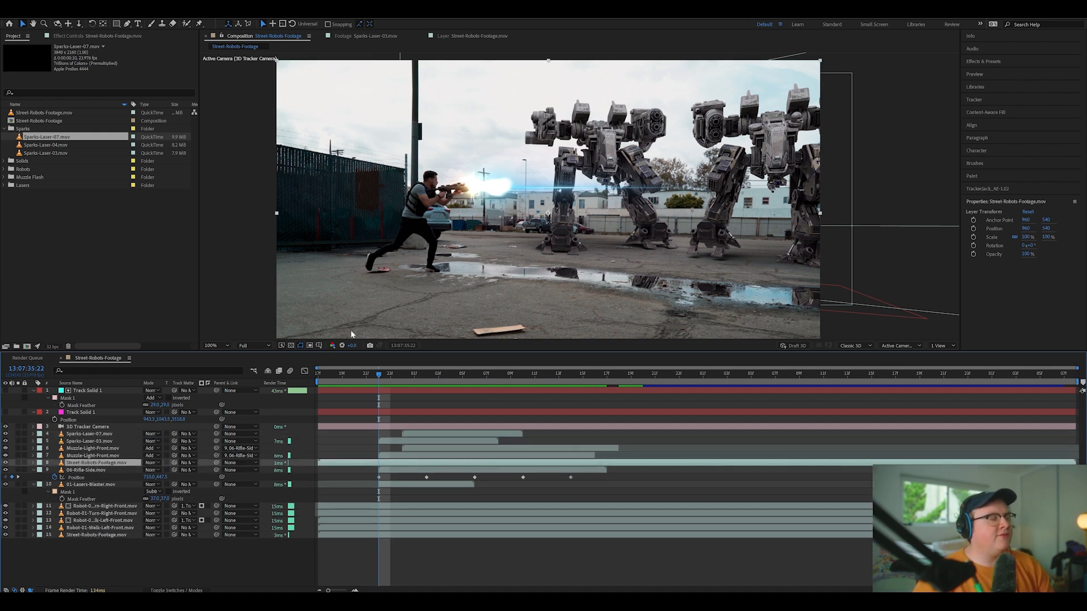
left_click_drag(351, 334, 358, 338)
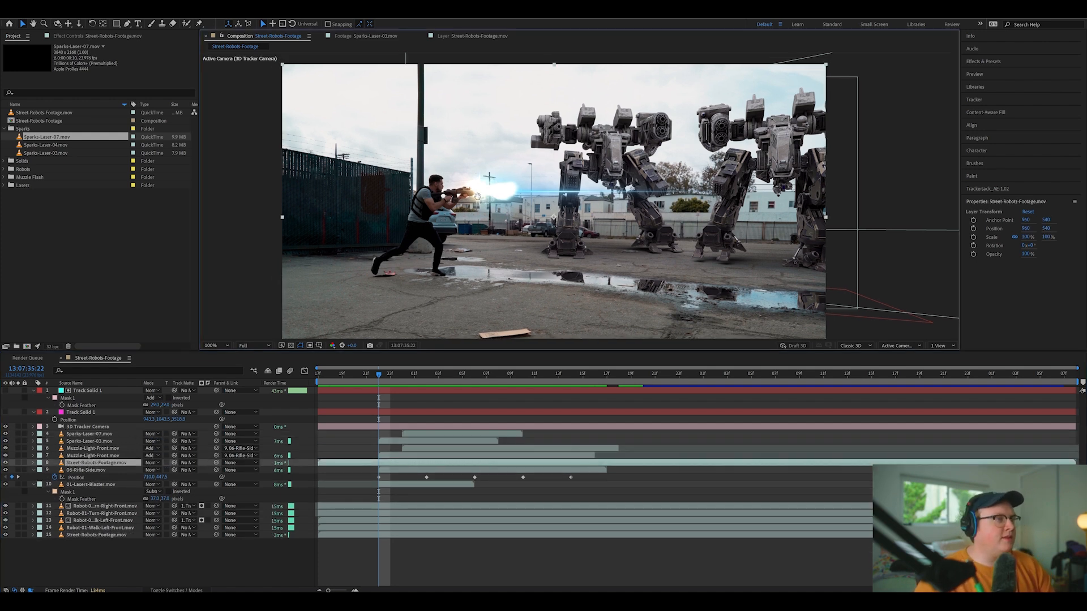
left_click(101, 471)
left_click(91, 36)
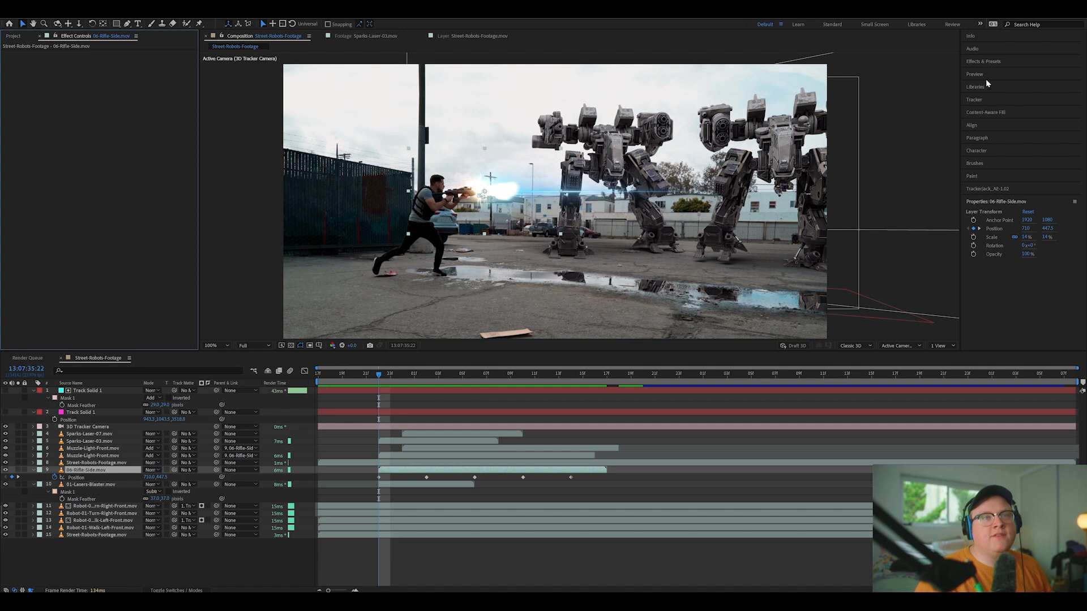
left_click(988, 62)
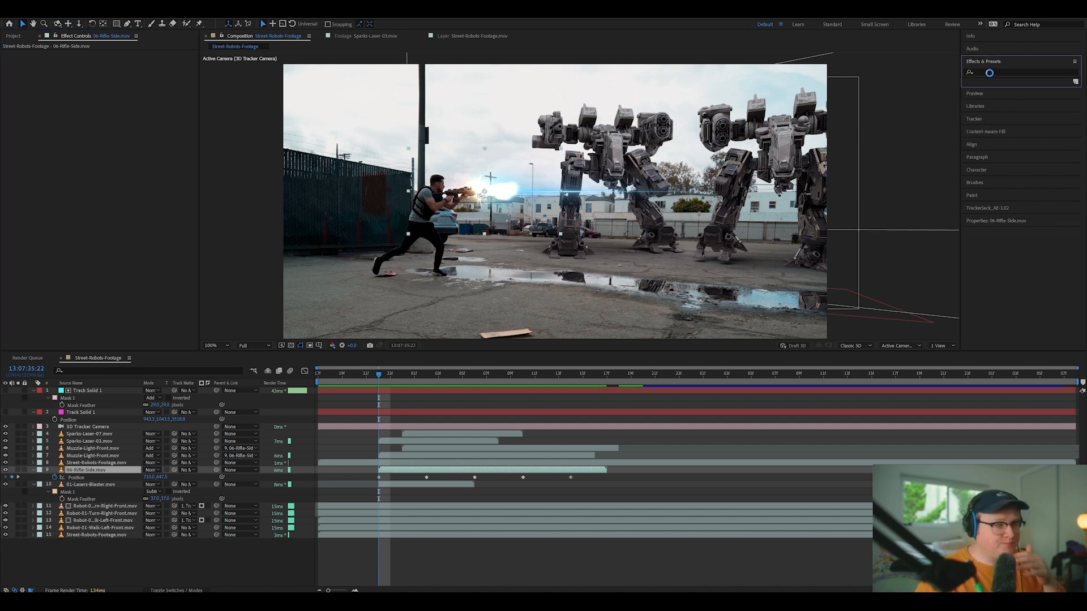
type("hue")
left_click_drag(1007, 117, 385, 471)
Set the rifle muzzle flash's Master Hue to -13° and Master Saturation to 6 in Hue/Saturation
left_click_drag(516, 207, 590, 211)
scroll(552, 205, "up", 1)
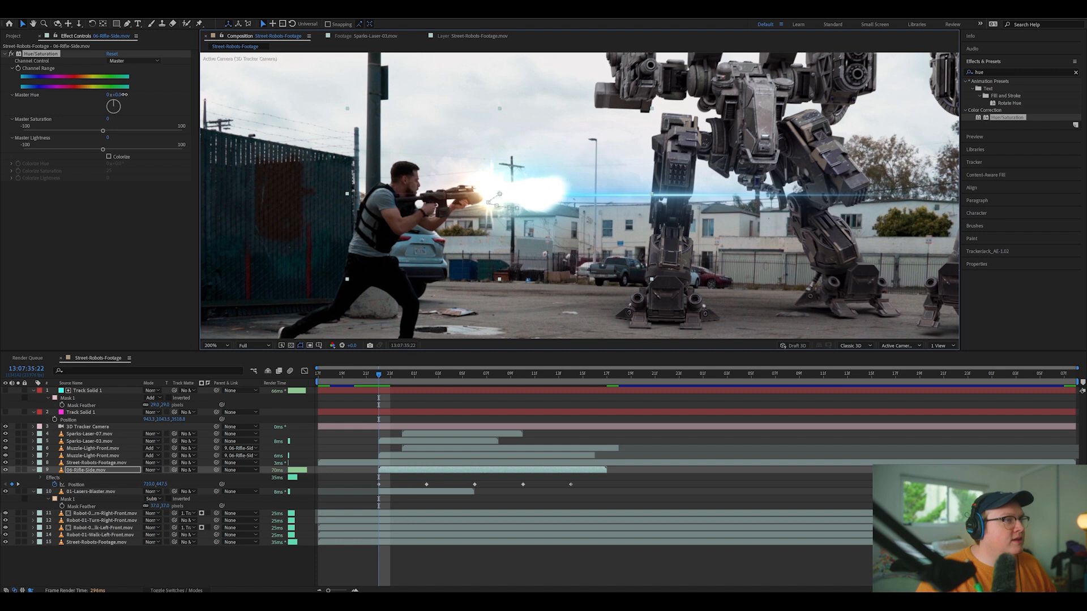
left_click_drag(125, 94, 99, 93)
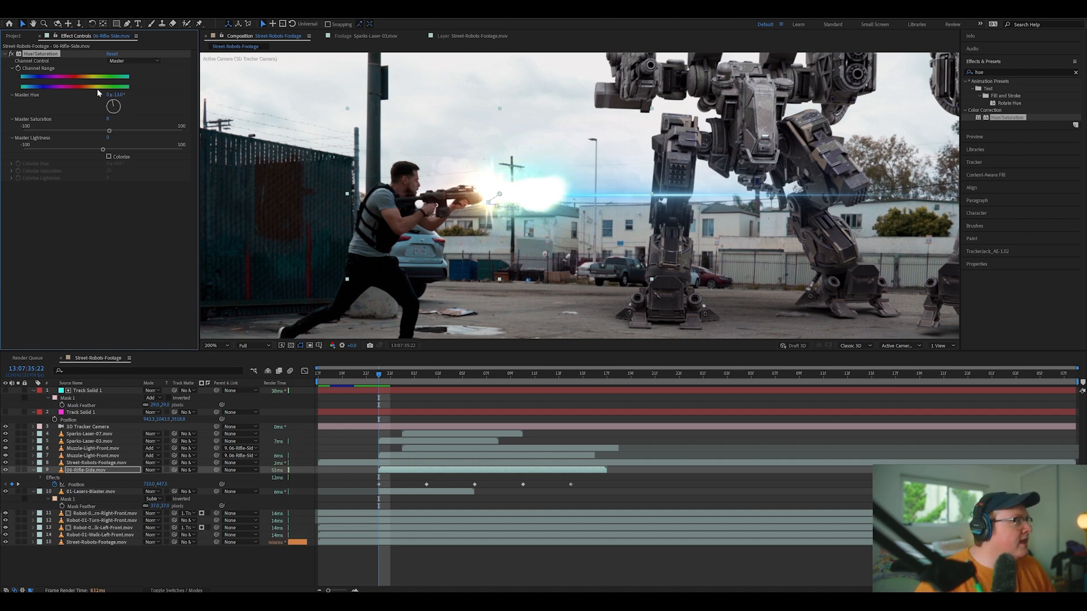
Copy the muzzle flash's Hue/Saturation effect to the 01-Lasers-Blaster.mov layer and set its Master Hue to -23°
left_click(112, 463)
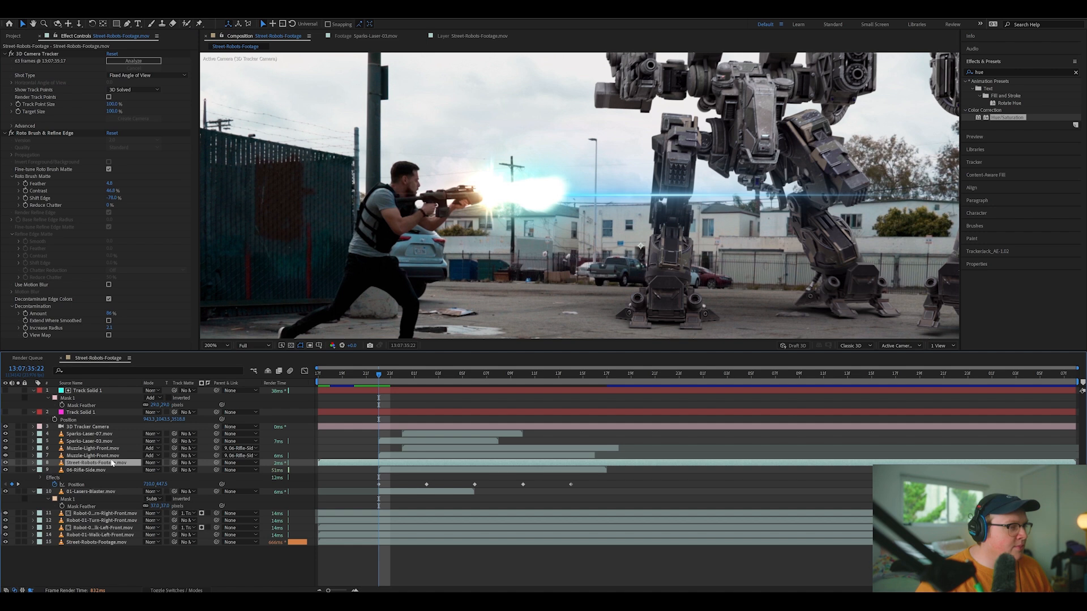
left_click(111, 456)
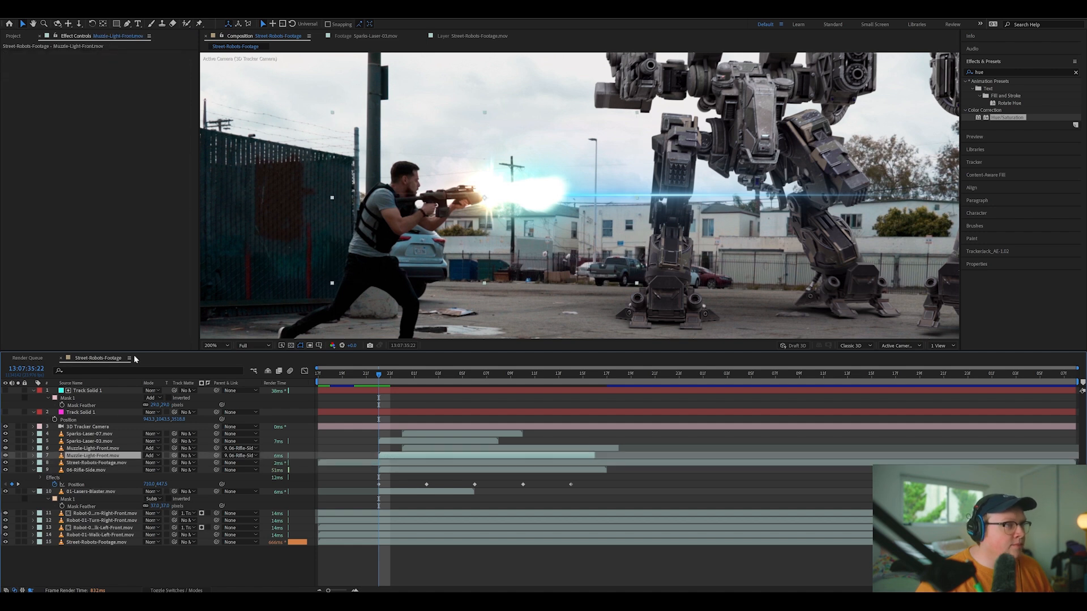
left_click(105, 449)
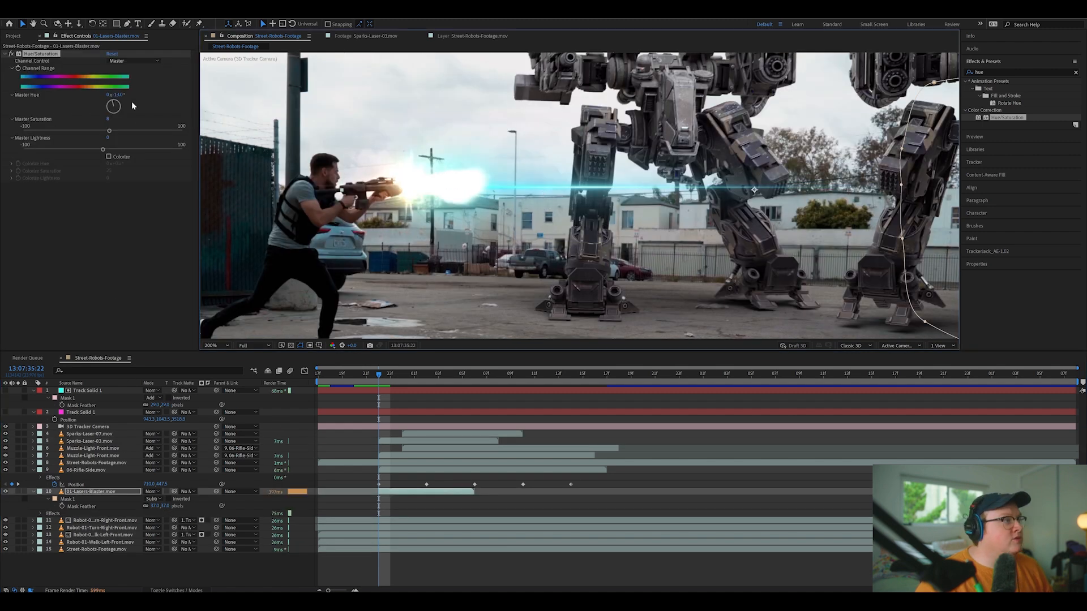
left_click_drag(120, 96, 118, 95)
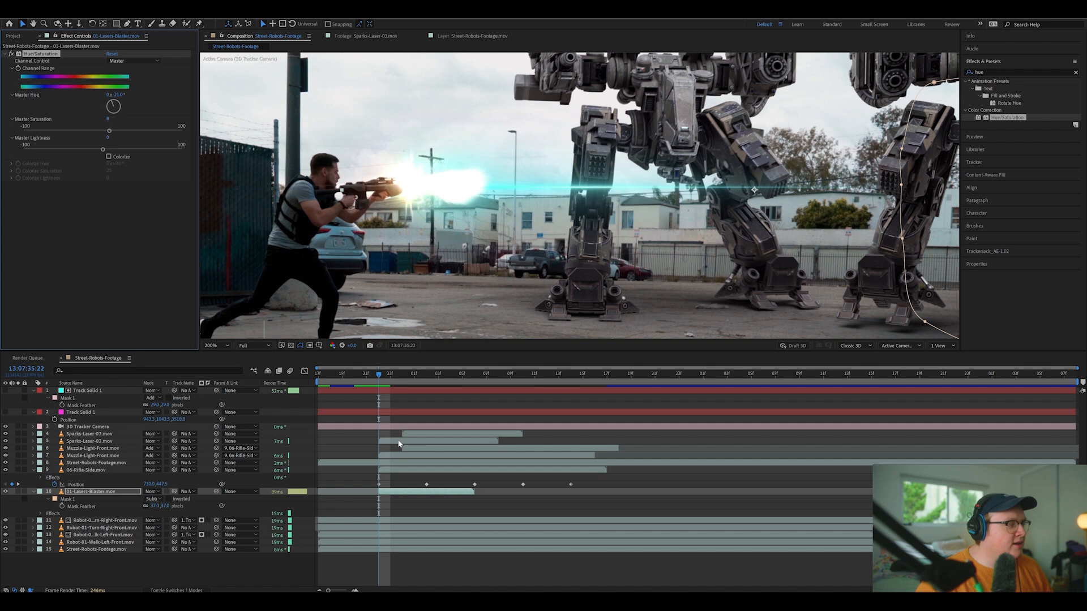
Apply the Hue/Saturation effect to the Sparks-Laser-03.mov layer, with the impact shown at 13:07:35:23
left_click(399, 441)
left_click_drag(384, 380, 390, 383)
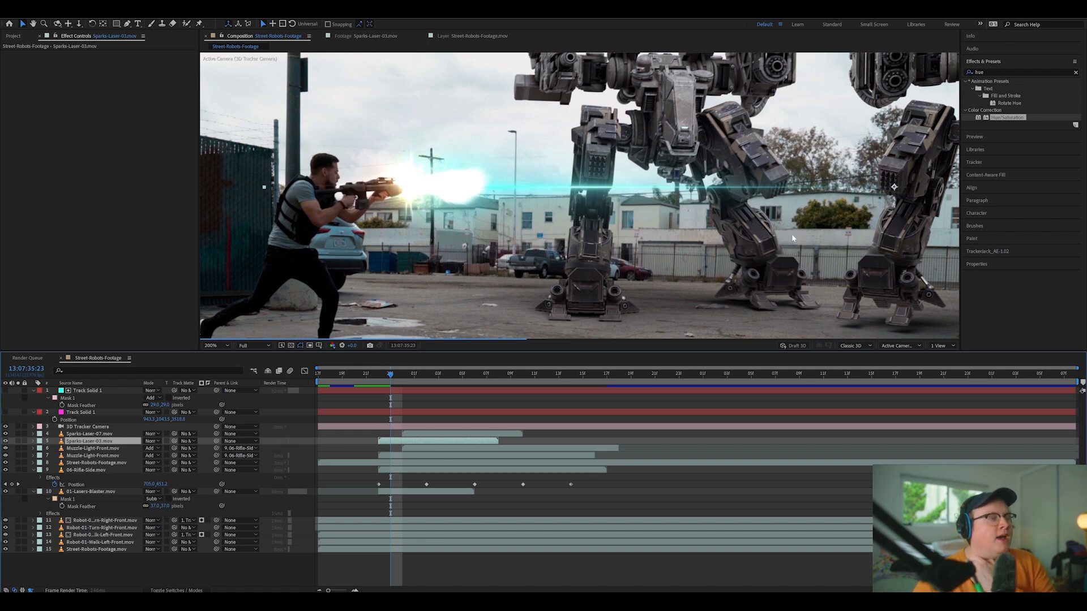
left_click_drag(1017, 123, 444, 445)
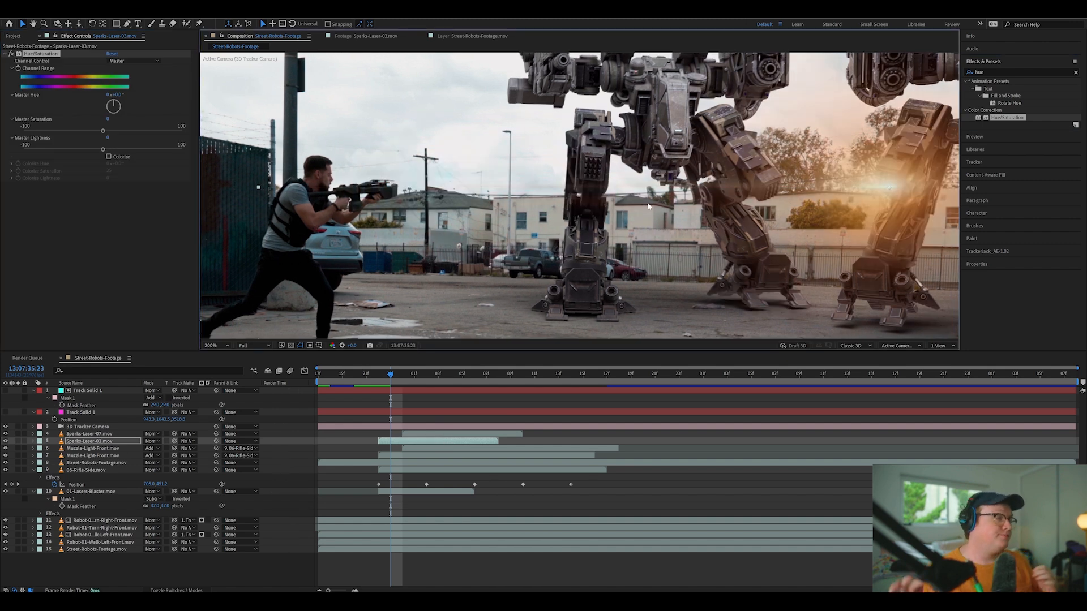
Set the sparks' Master Hue to -217°, copy the Hue/Saturation effect to Sparks-Laser-07.mov, and preview the shot
left_click_drag(792, 124, 650, 122)
left_click_drag(116, 94, 90, 128)
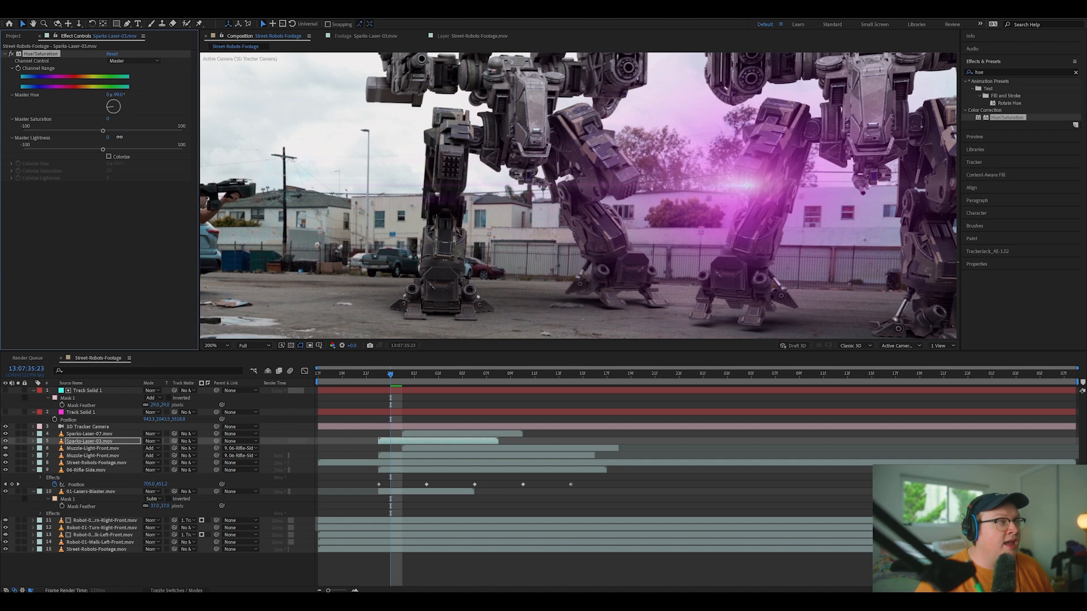
left_click_drag(112, 175, 121, 110)
scroll(729, 220, "down", 1)
left_click_drag(115, 113, 113, 113)
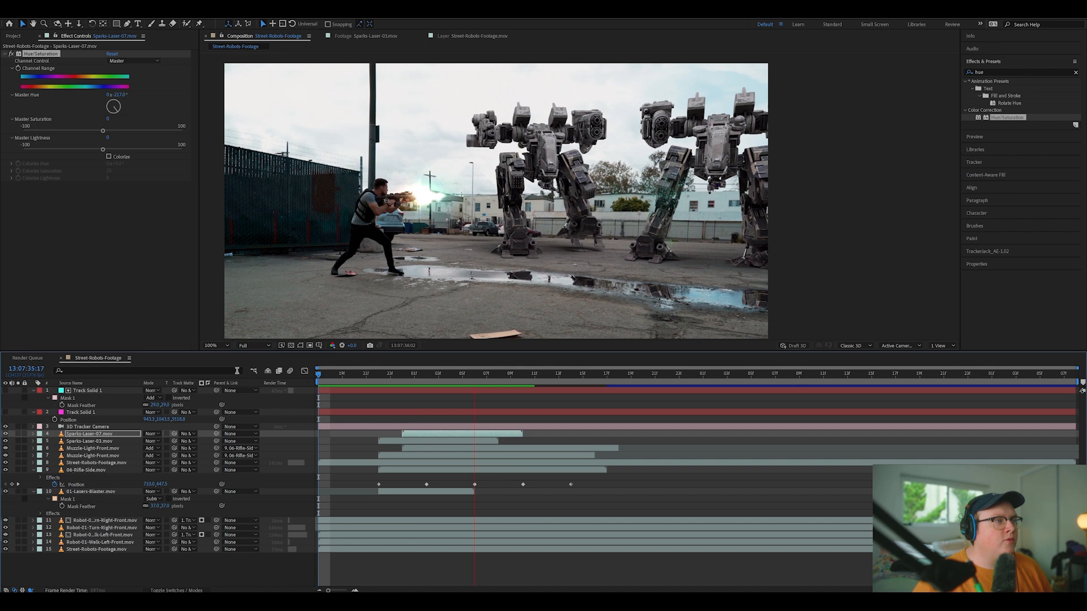